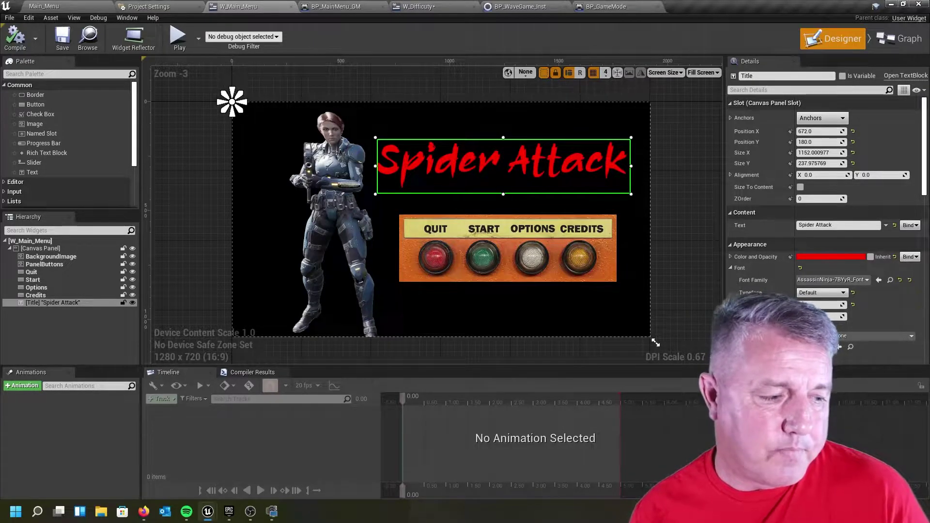
- Bring up the W_Options Event Graph showing the Back Button and Game Instructions click logic
key(alt+Tab)
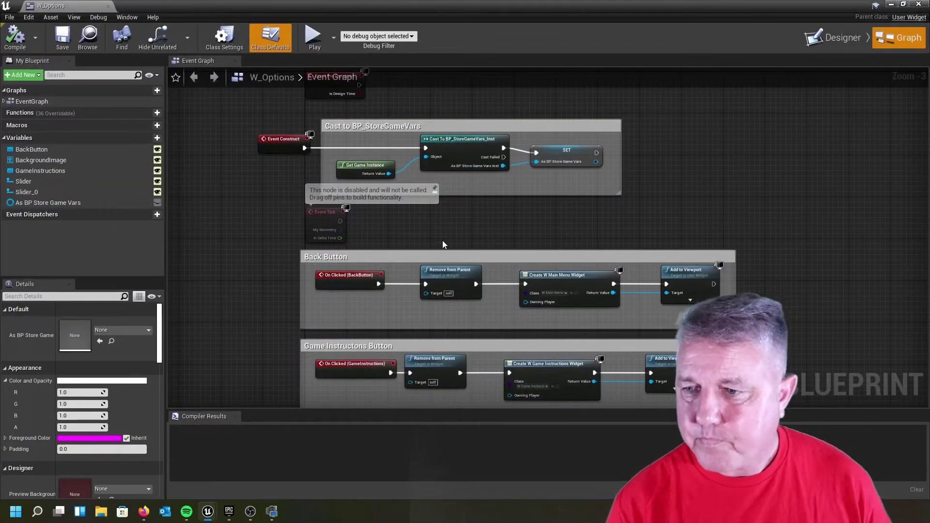
- Inspect the Cast to BP_StoreGameVars, Back Button and Game Instructions graph groups, then switch to Designer
scroll(443, 240, down, 1)
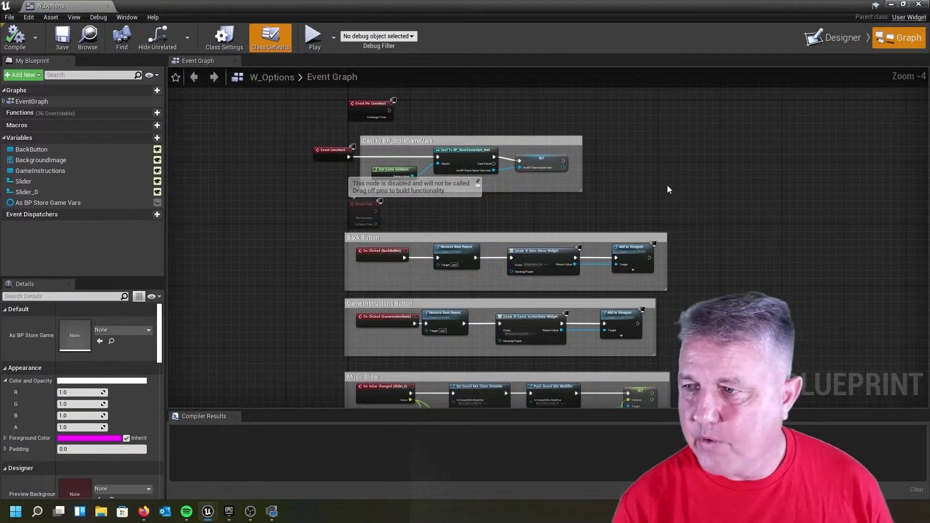
scroll(623, 137, down, 1)
right_drag(692, 170, 647, 184)
scroll(408, 140, up, 1)
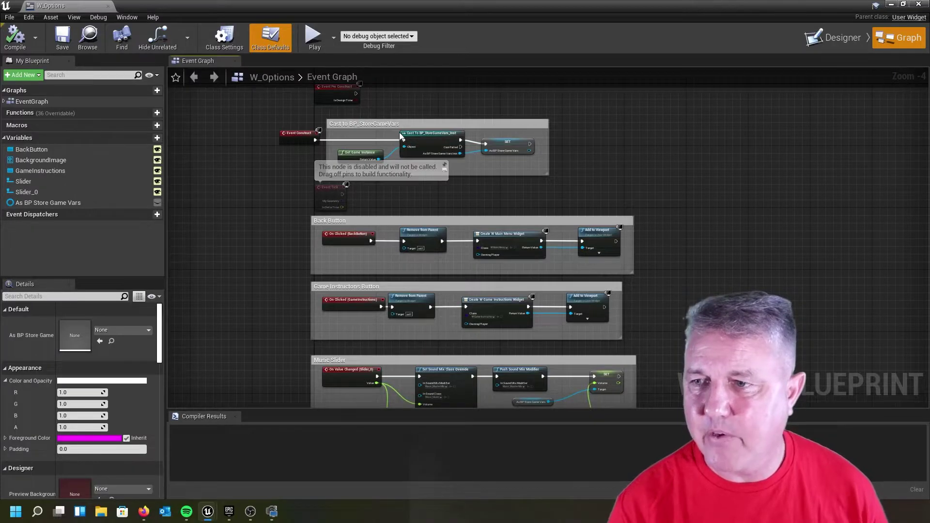
scroll(397, 135, up, 2)
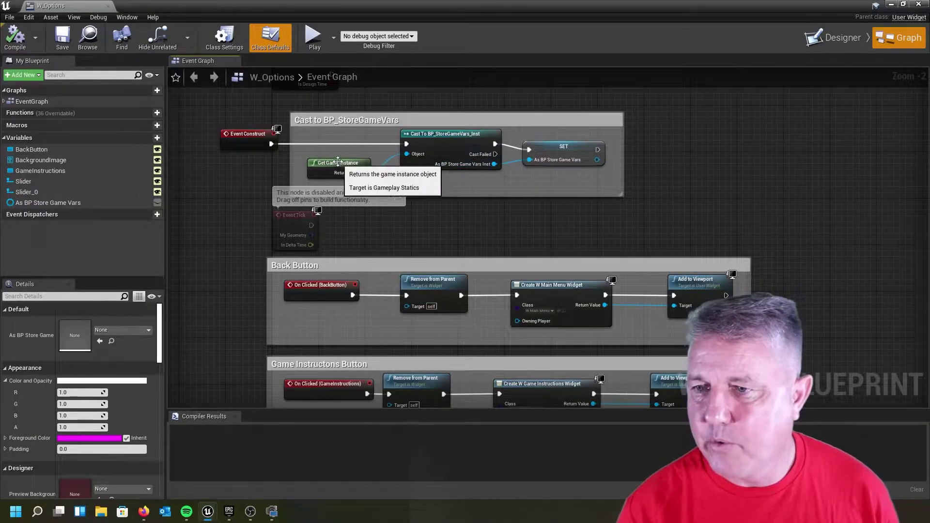
right_drag(622, 231, 593, 152)
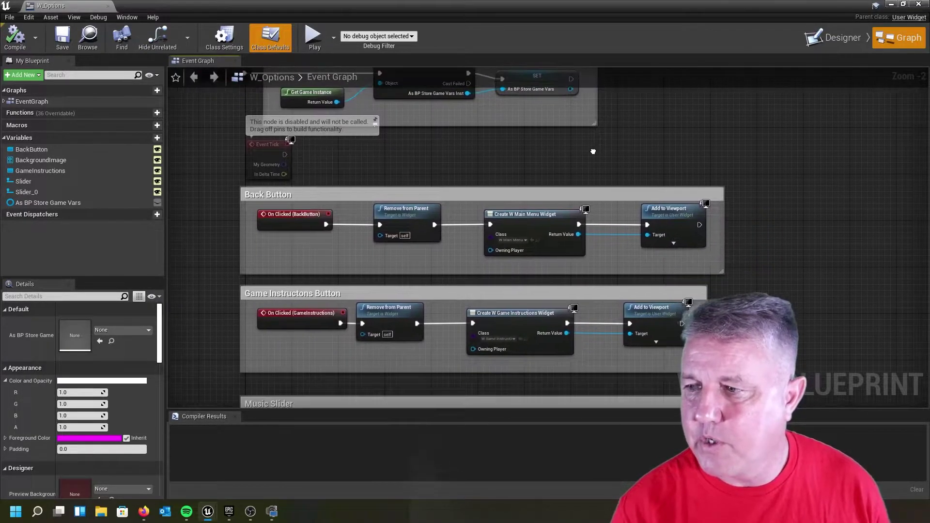
scroll(611, 173, down, 1)
right_drag(679, 175, 603, 178)
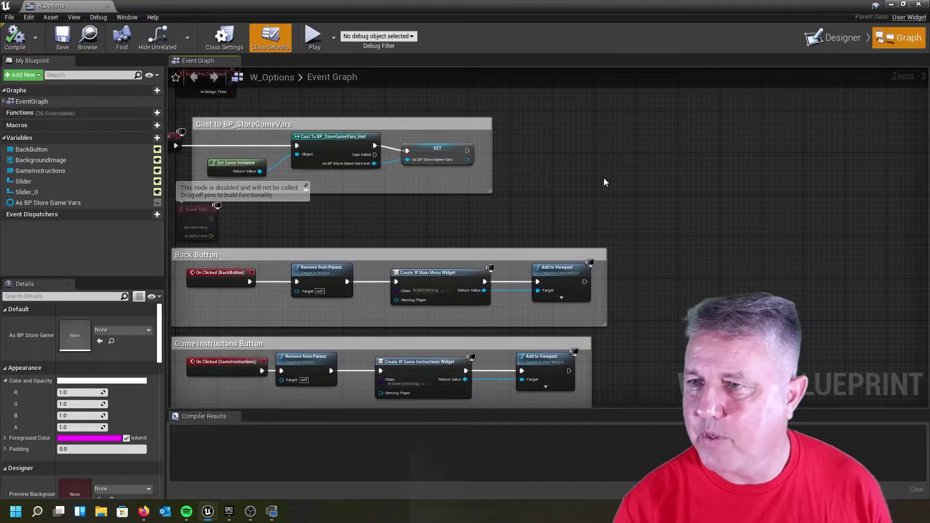
click(842, 39)
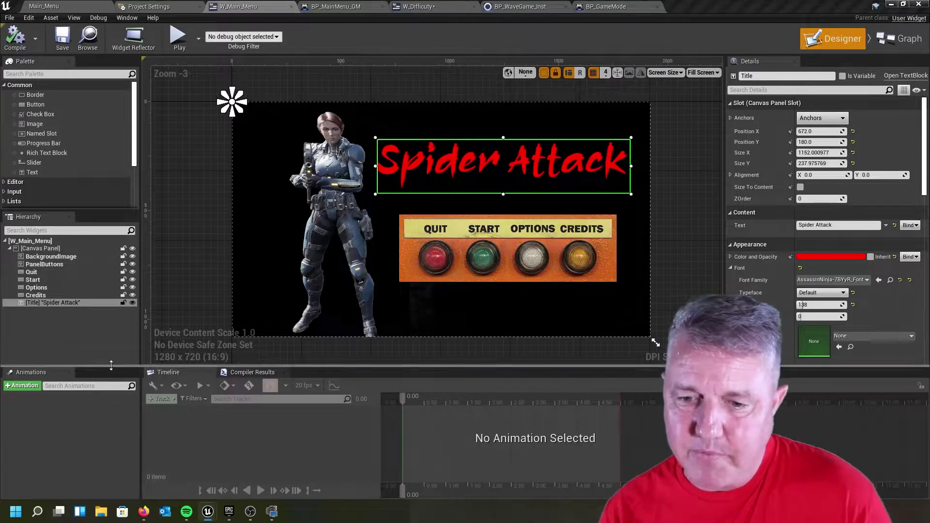
- Open W_Options from Content > UI > Widgets in the Main_Menu Content Browser
click(43, 6)
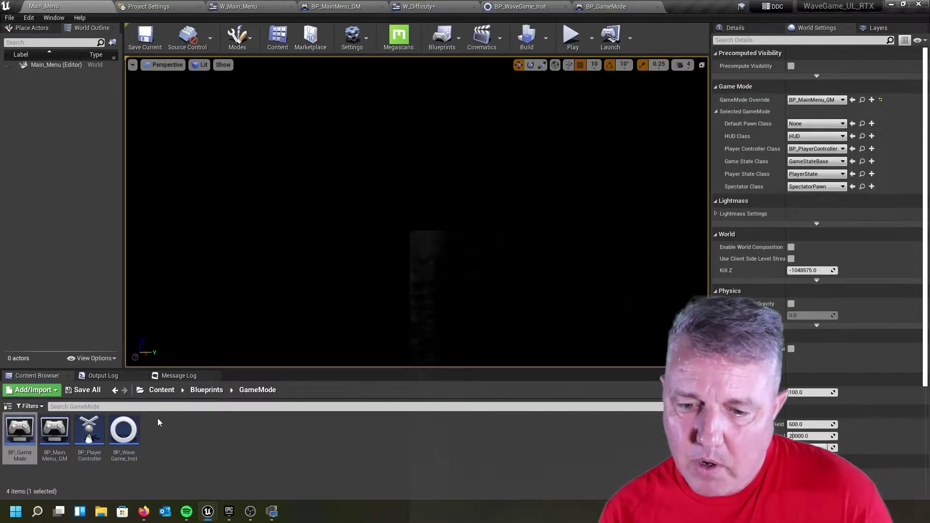
click(163, 390)
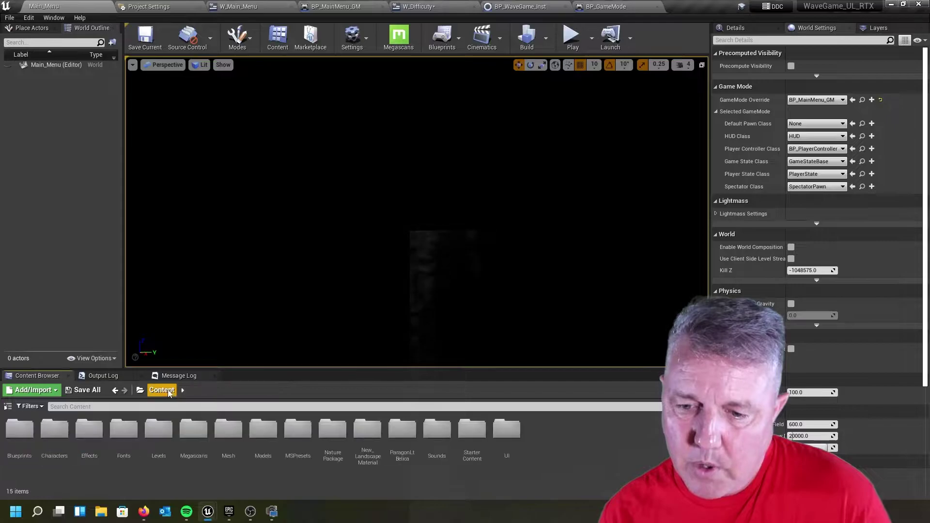
click(506, 430)
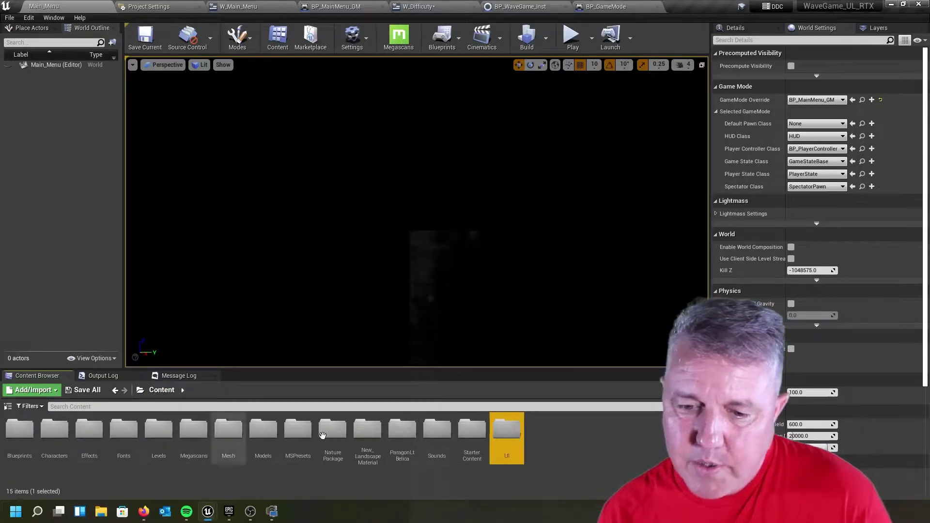
double_click(506, 430)
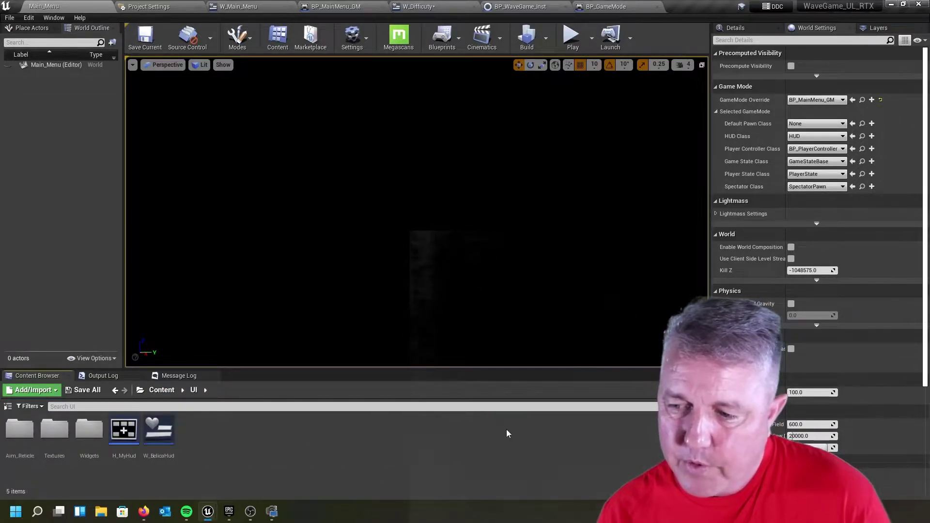
double_click(80, 430)
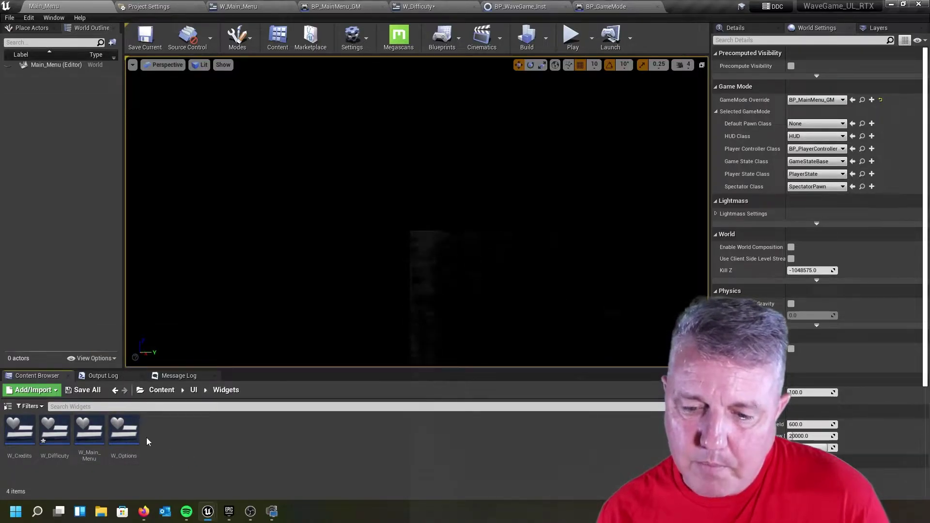
double_click(116, 428)
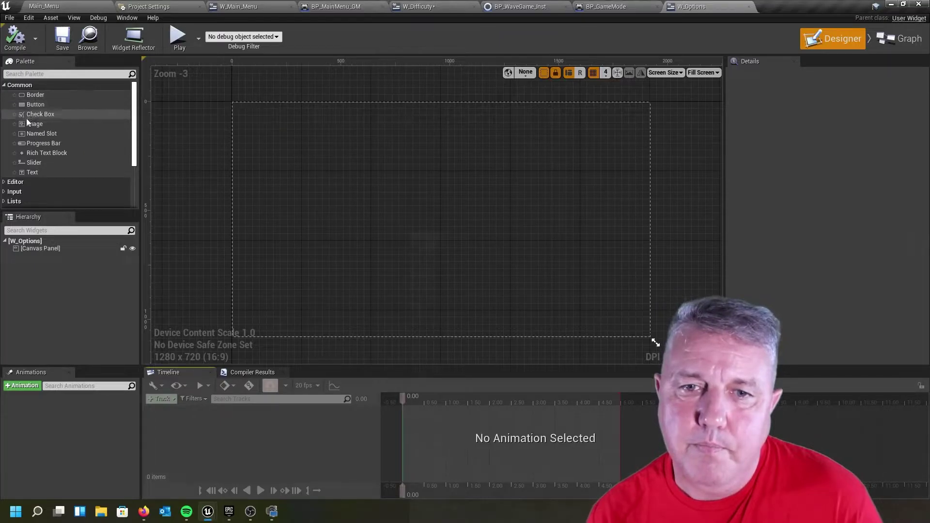
- Drop an Image onto the W_Options canvas and reset its position to 0, 0
drag(29, 124, 244, 111)
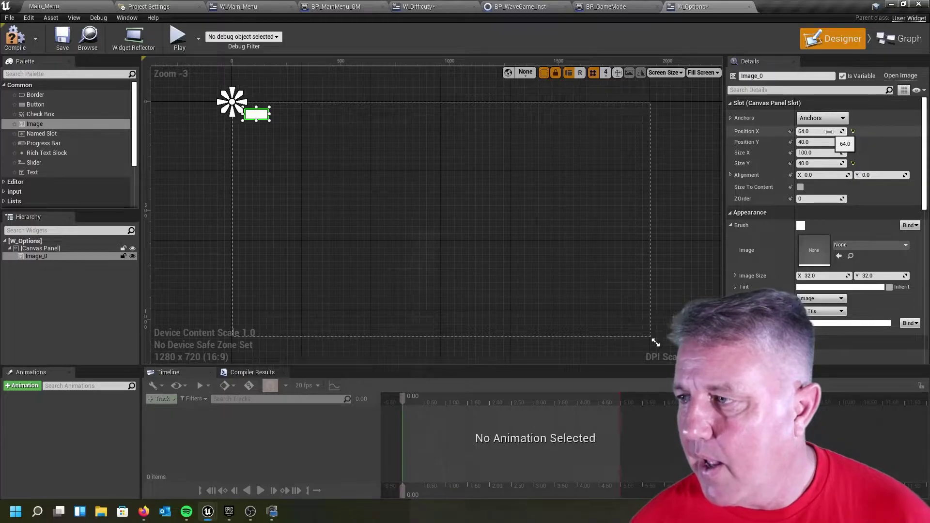
click(852, 131)
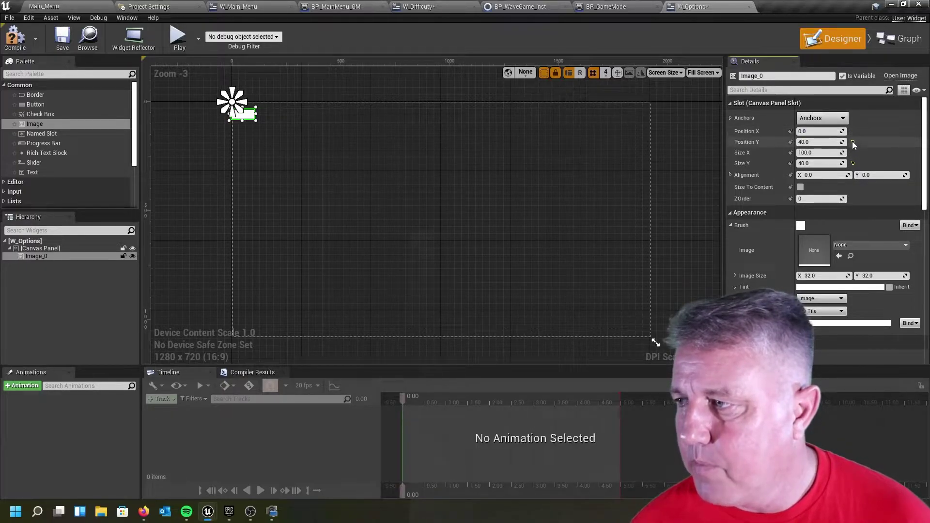
click(853, 142)
- Size the image to 1920 by 1080
click(818, 152)
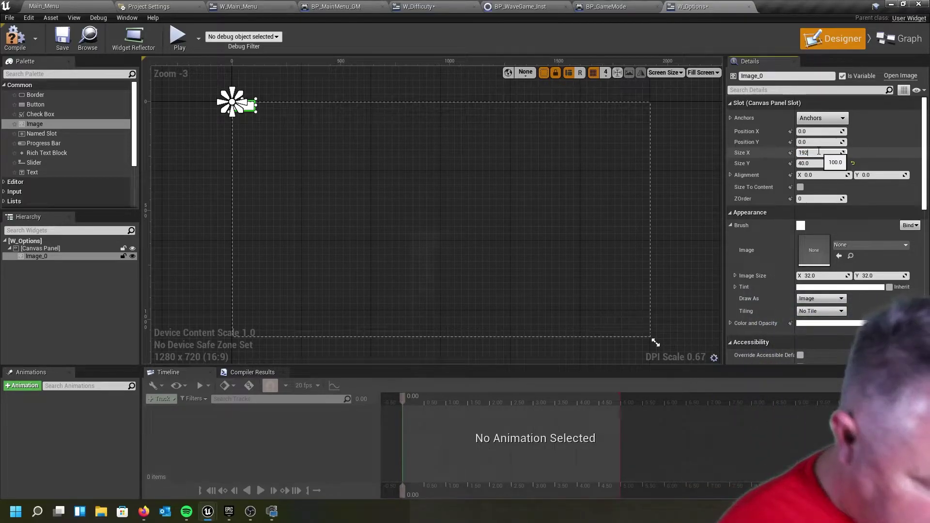
text(1920)
key(Tab)
text(1080)
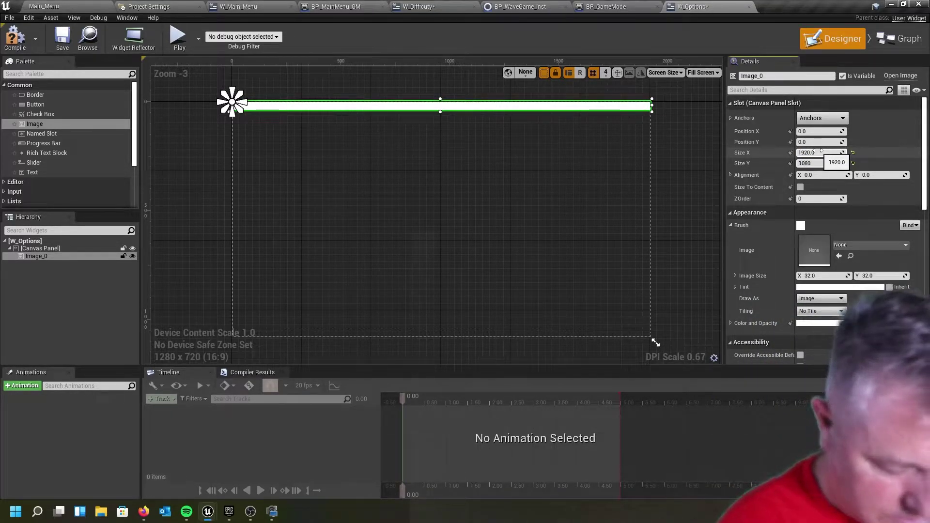
key(Return)
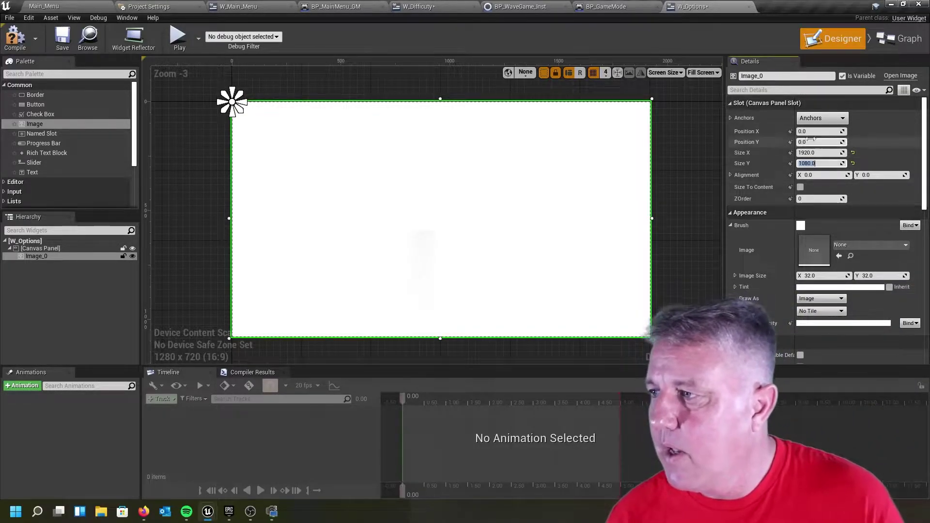
- Anchor the image with the full-screen stretch preset
click(823, 118)
click(910, 243)
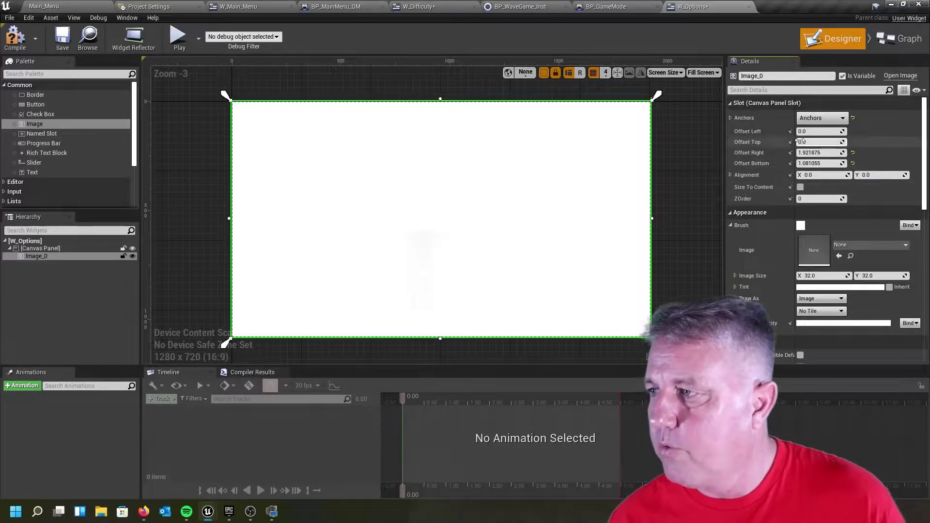
click(817, 118)
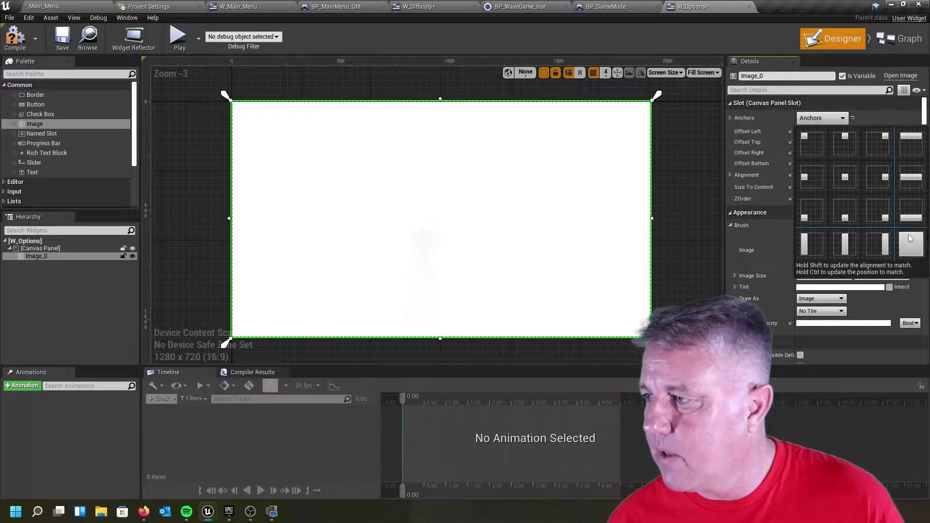
- Rename the image to 'Background Image'
click(775, 76)
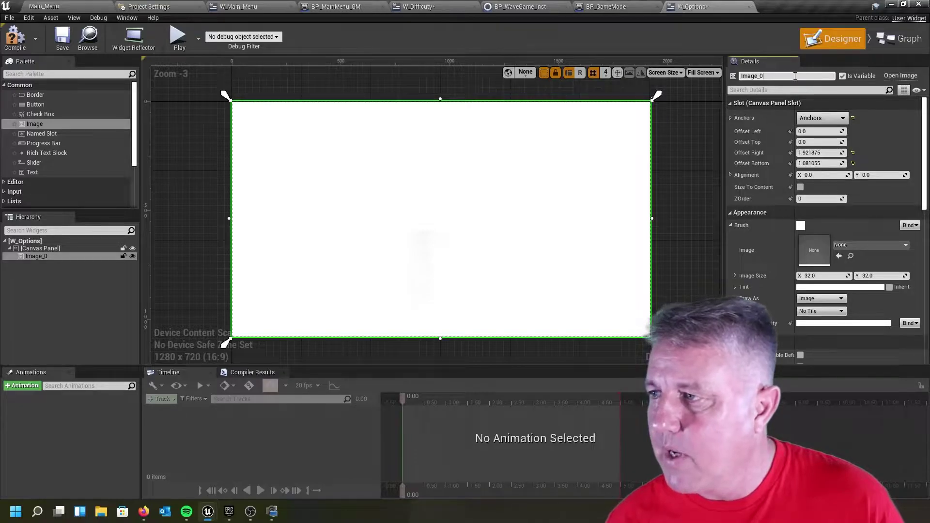
text(Ba)
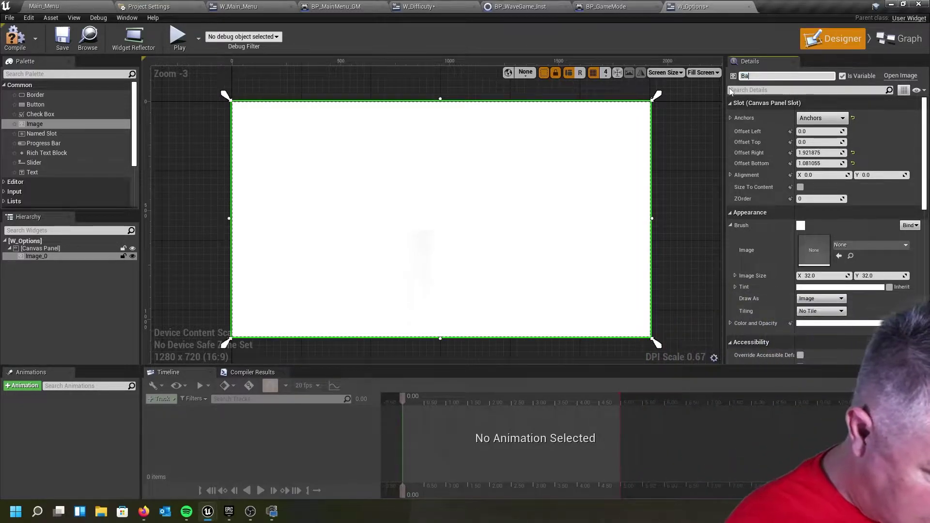
text(ckgroun)
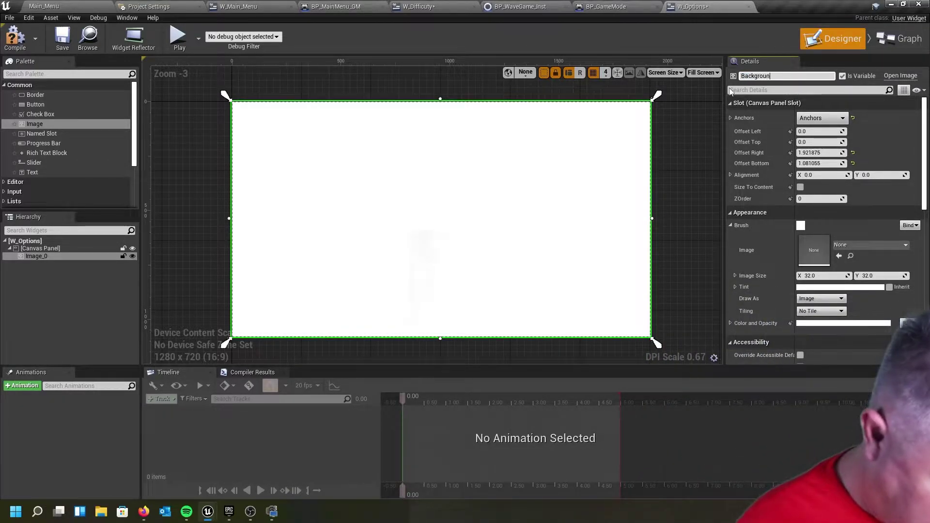
text(d Image)
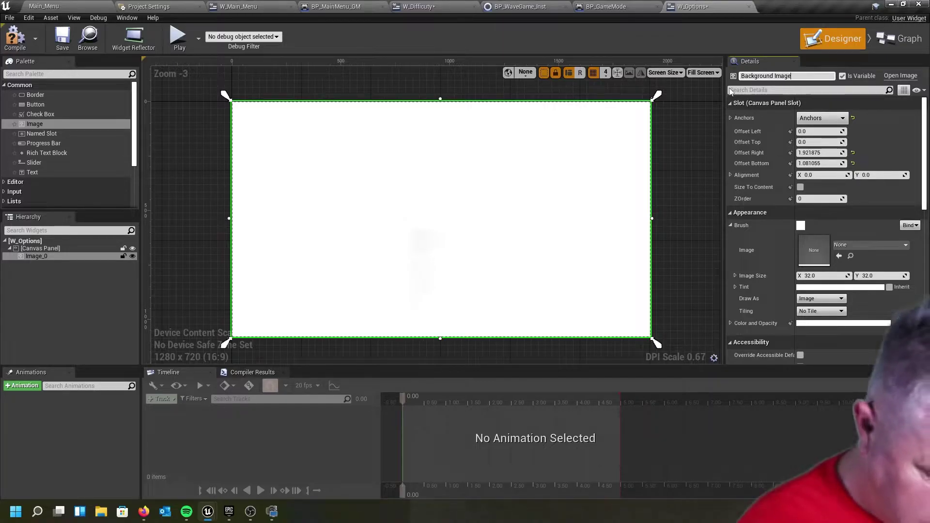
key(Return)
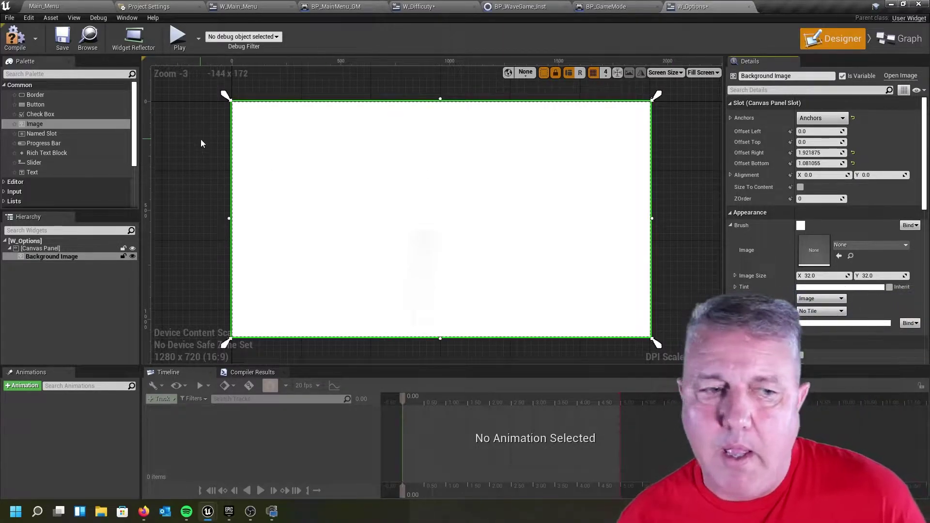
- Select the Options_Background_2 texture in Content > UI > Textures, then return to W_Options
click(23, 10)
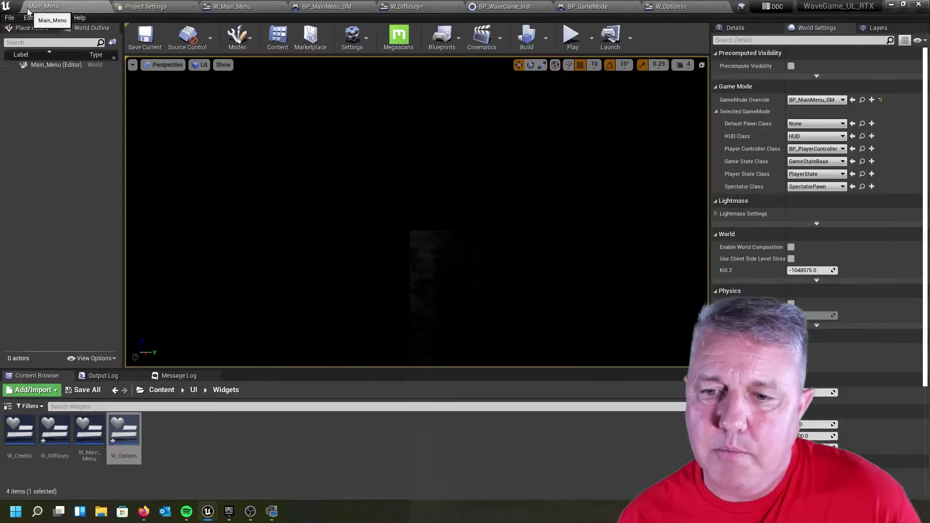
click(194, 391)
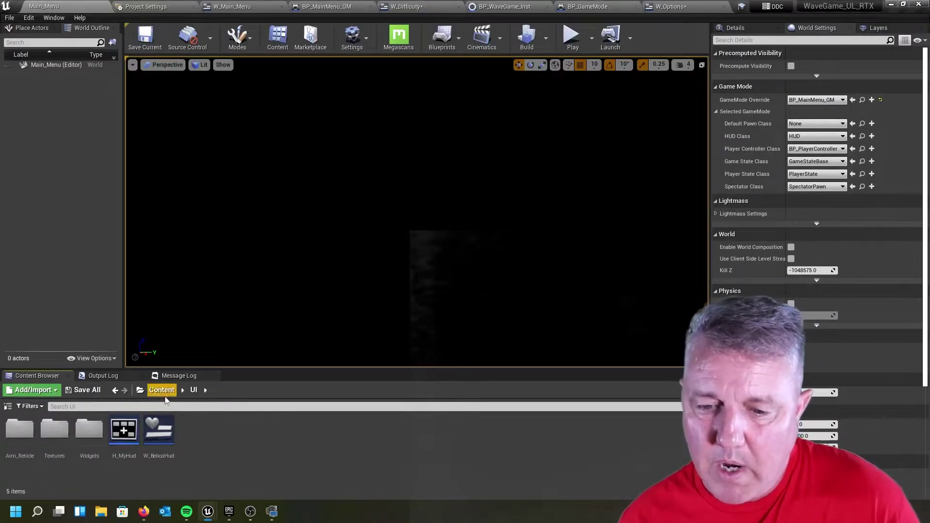
double_click(56, 436)
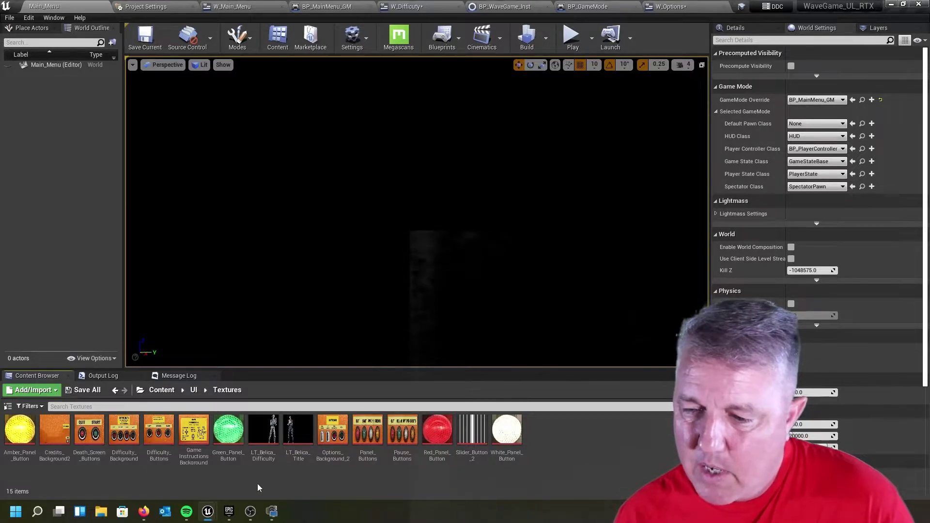
click(338, 464)
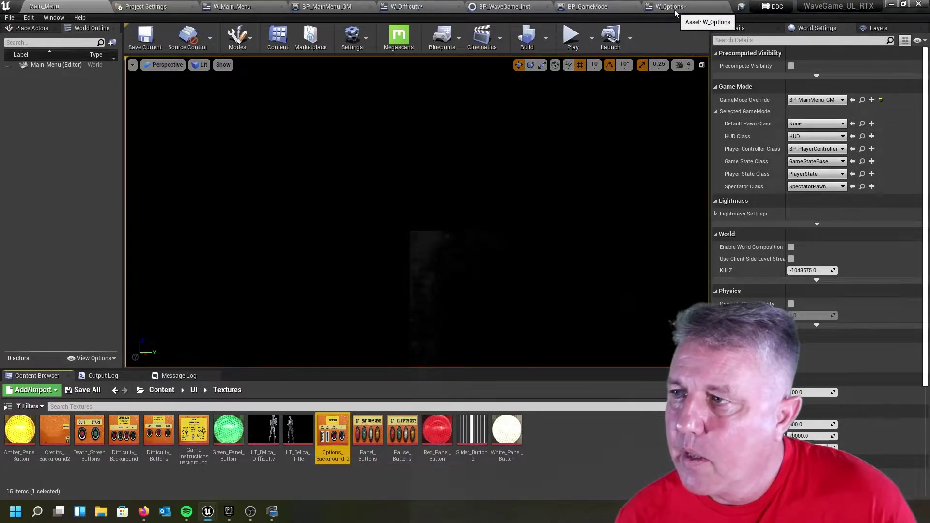
click(692, 8)
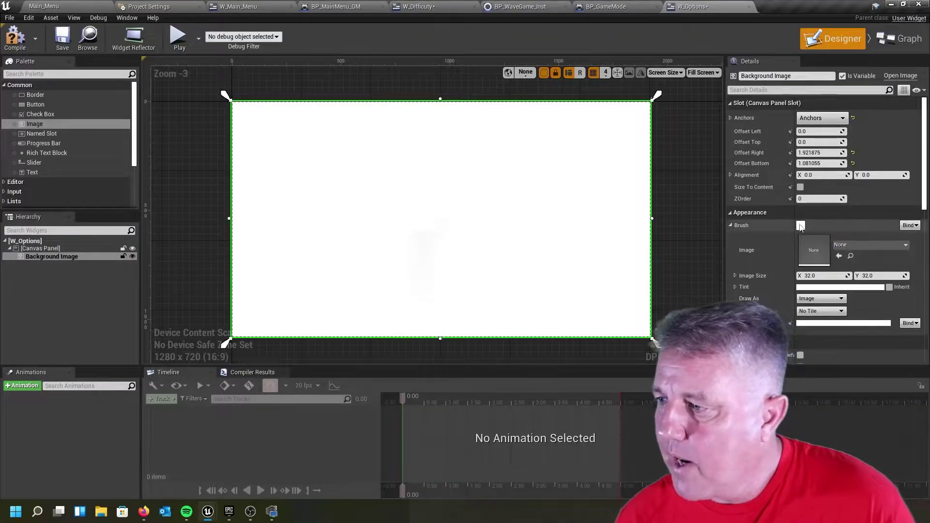
- Assign Options_Background_2 as the Background Image brush texture
click(730, 225)
click(730, 225)
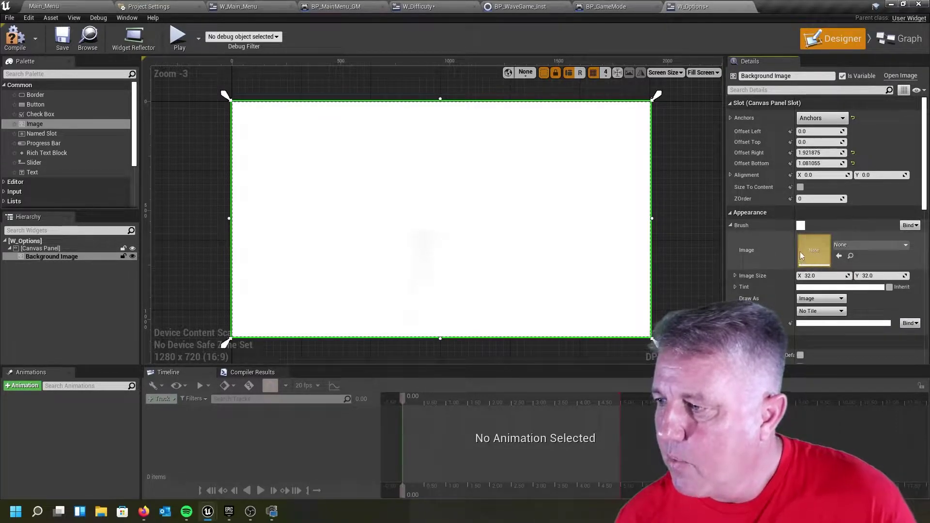
click(843, 255)
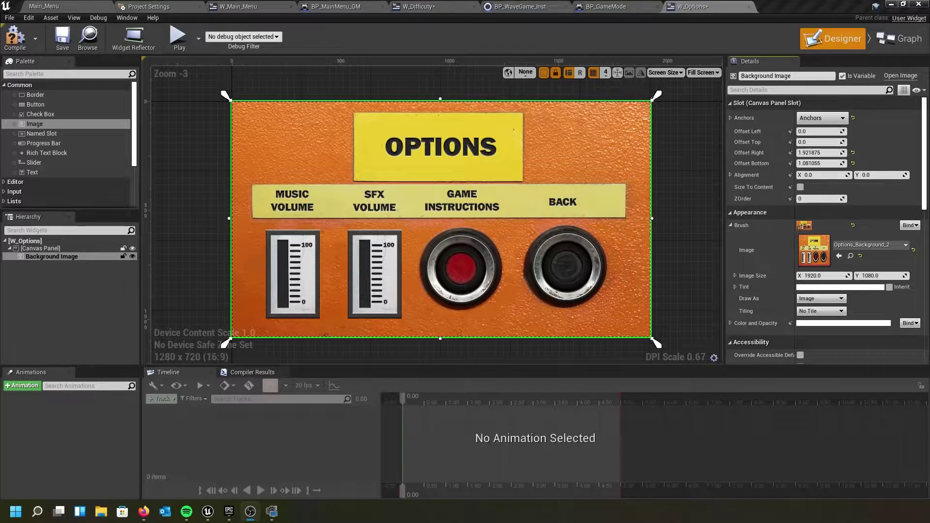
key(alt+Tab)
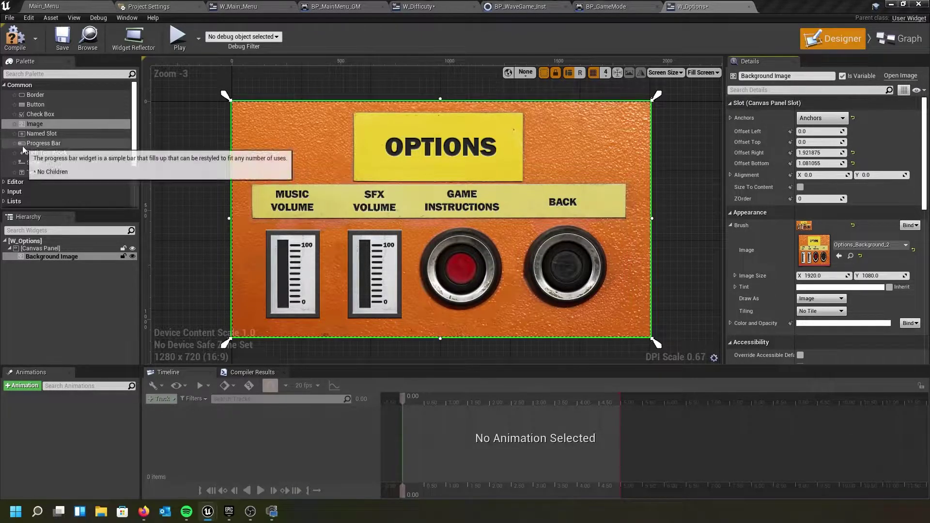
- Place a 150 x 150 button at 980, 696 over the red knob, named Game Instructions
drag(36, 104, 455, 255)
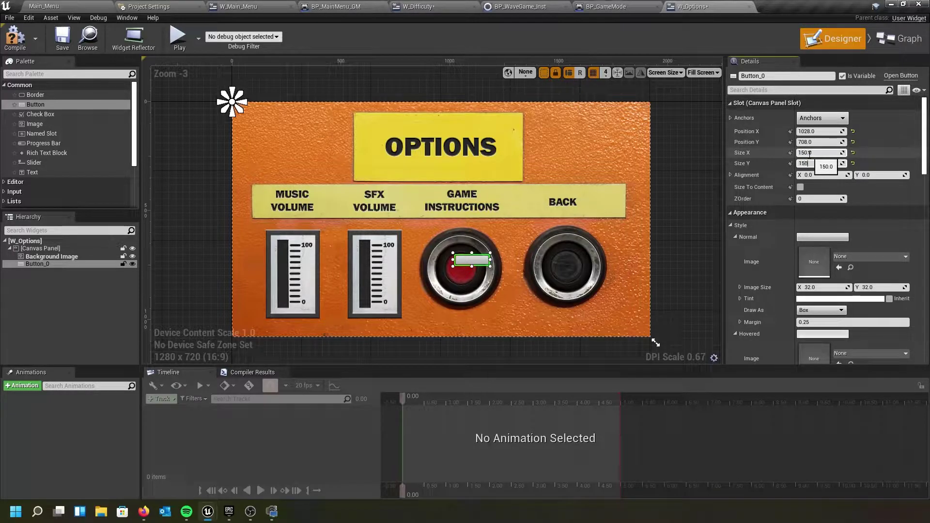
key(Return)
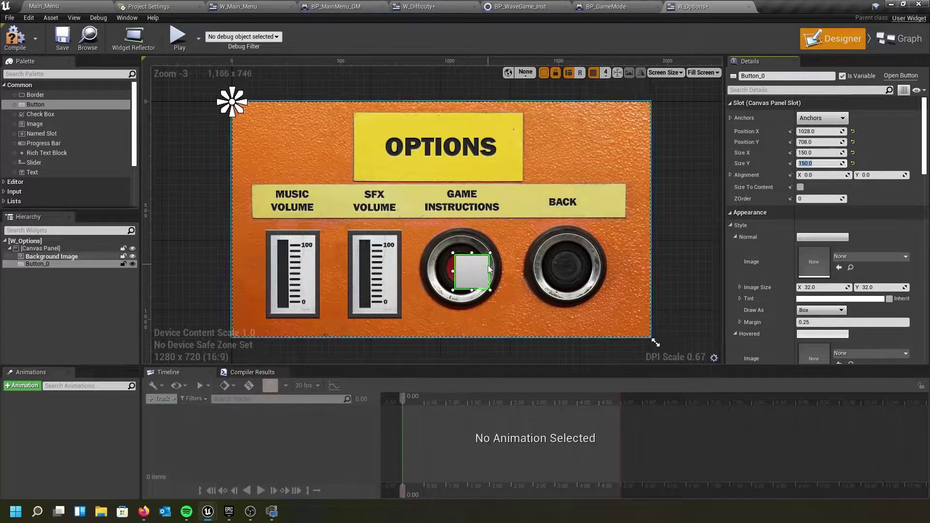
drag(486, 269, 474, 267)
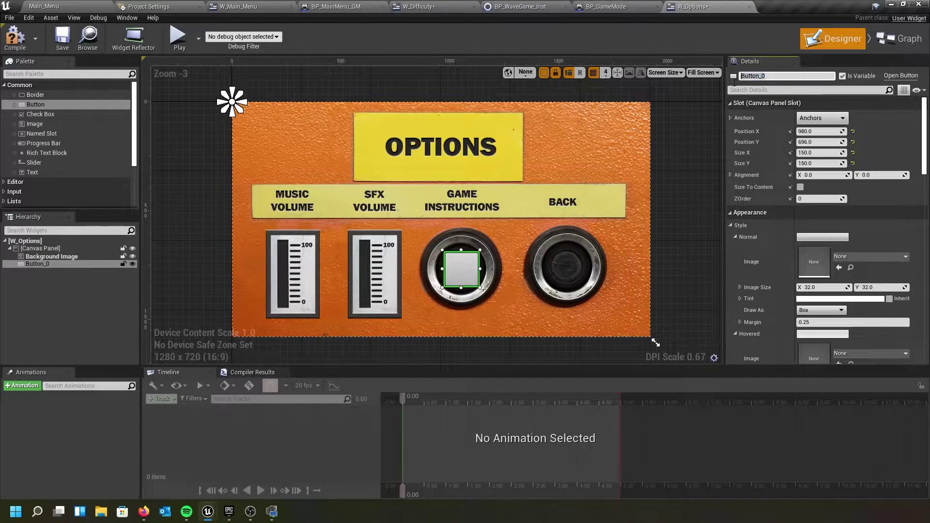
text(Game Instructions)
key(Return)
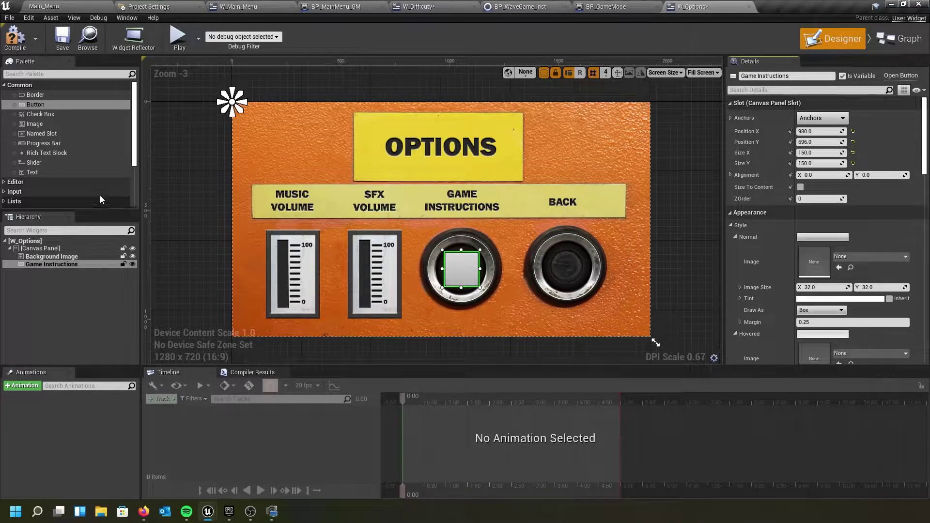
- Select the Amber_Panel_Button texture in the Main_Menu Content Browser, then return to W_Options
click(44, 6)
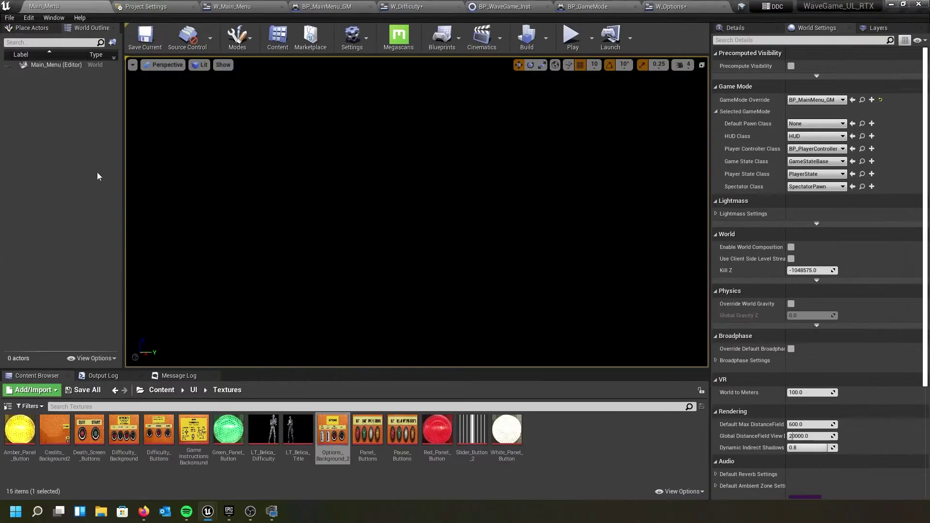
click(17, 429)
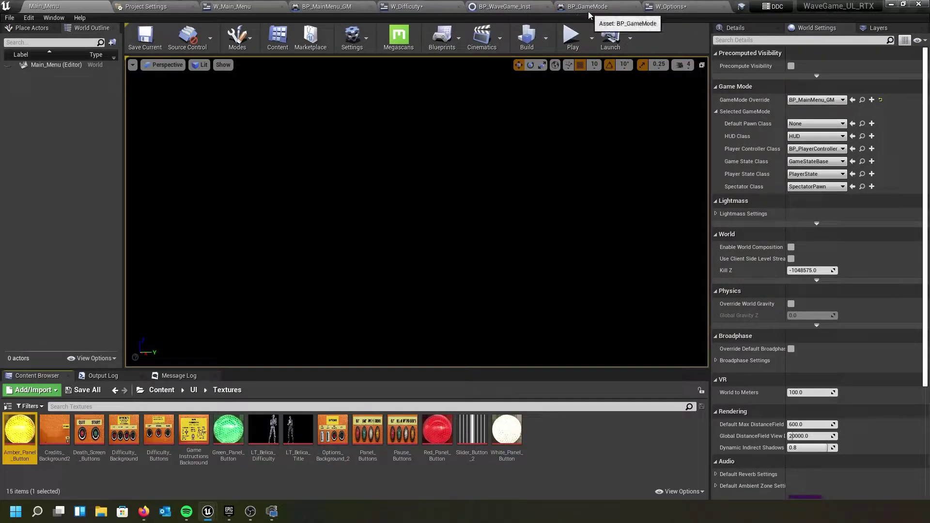
click(673, 6)
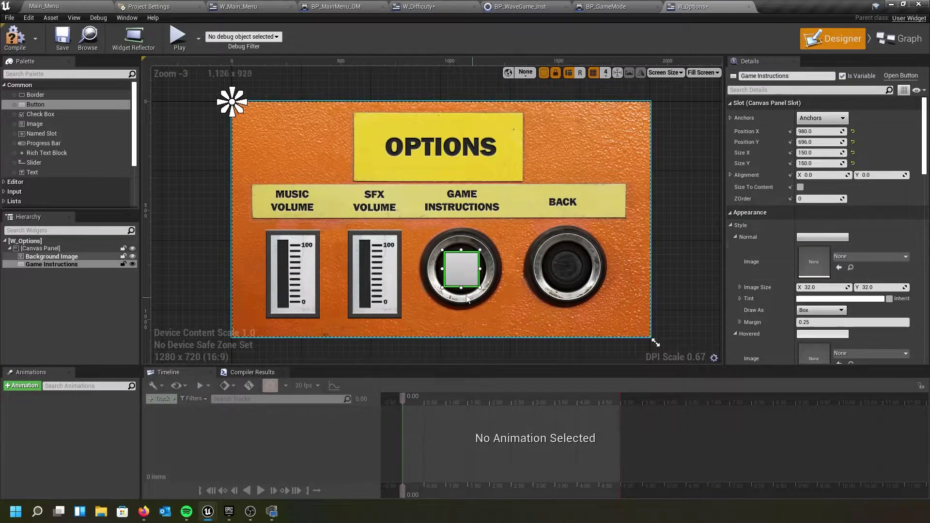
- Set the button's Normal image to Amber_Panel_Button, drawn as Border
scroll(774, 278, down, 4)
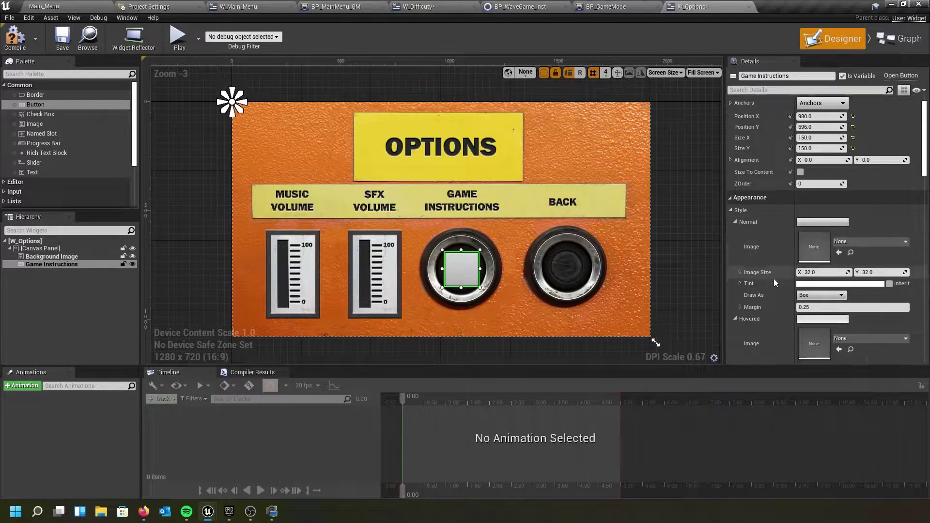
click(870, 178)
click(833, 225)
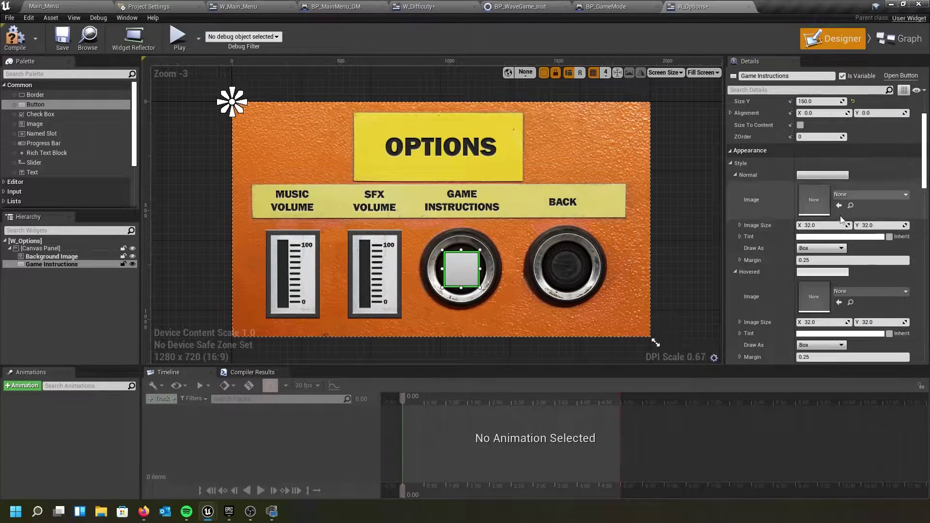
click(823, 248)
click(830, 270)
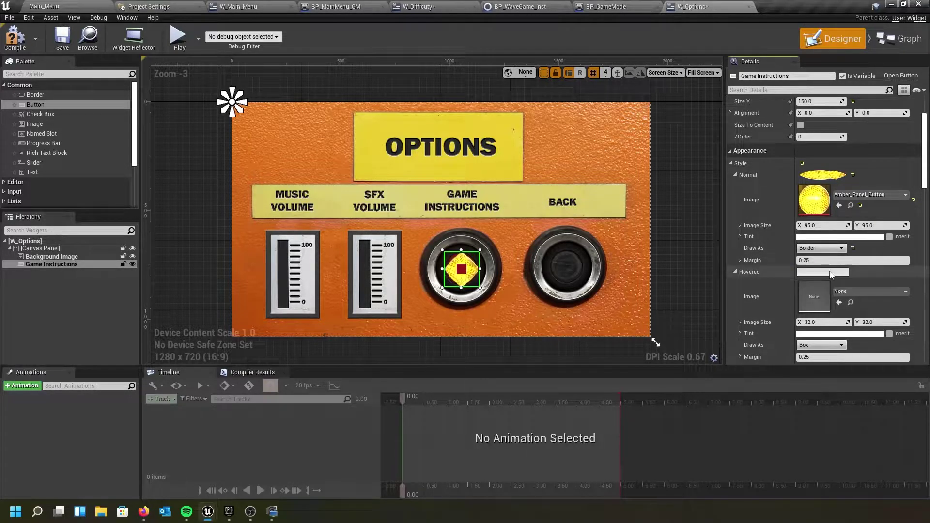
- Set the Hovered image to Amber_Panel_Button, drawn as Image
scroll(831, 271, down, 2)
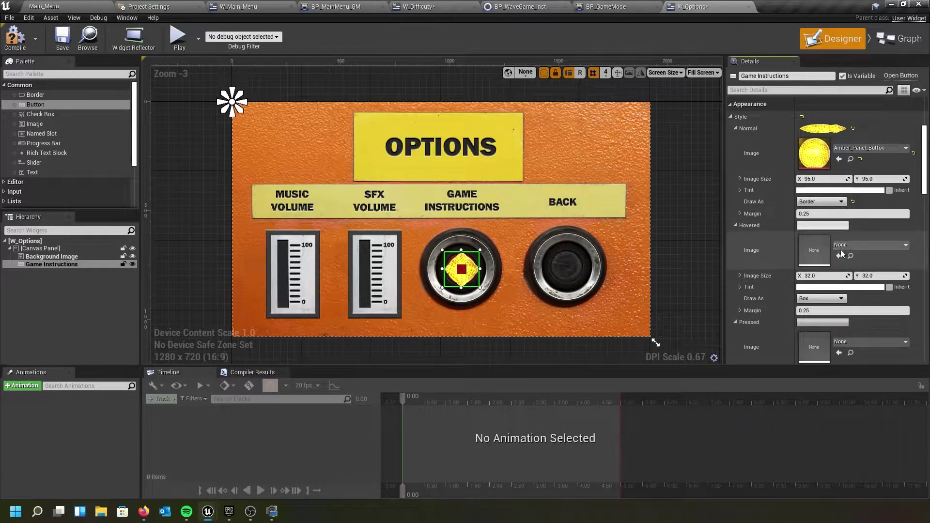
click(839, 255)
click(821, 298)
click(813, 325)
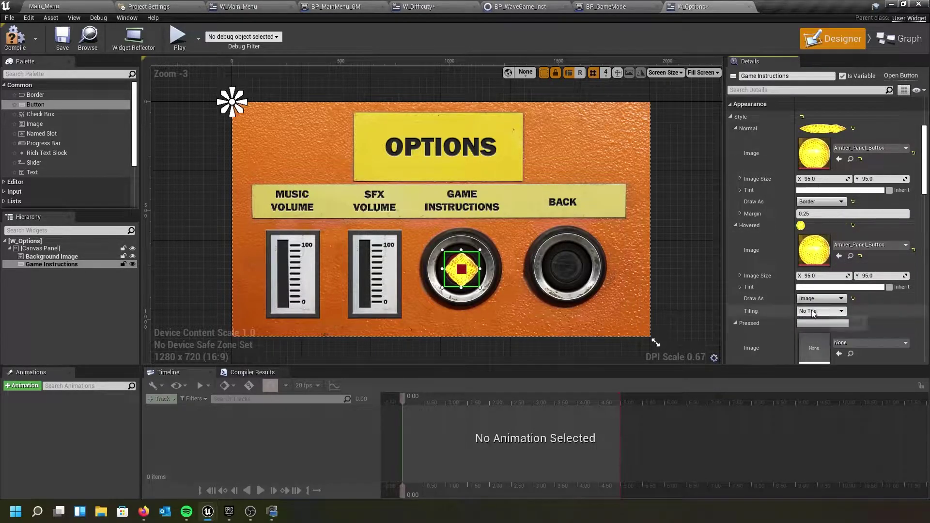
- Set the Pressed image to Amber_Panel_Button drawn as Image, then browse press sounds
scroll(823, 299, down, 2)
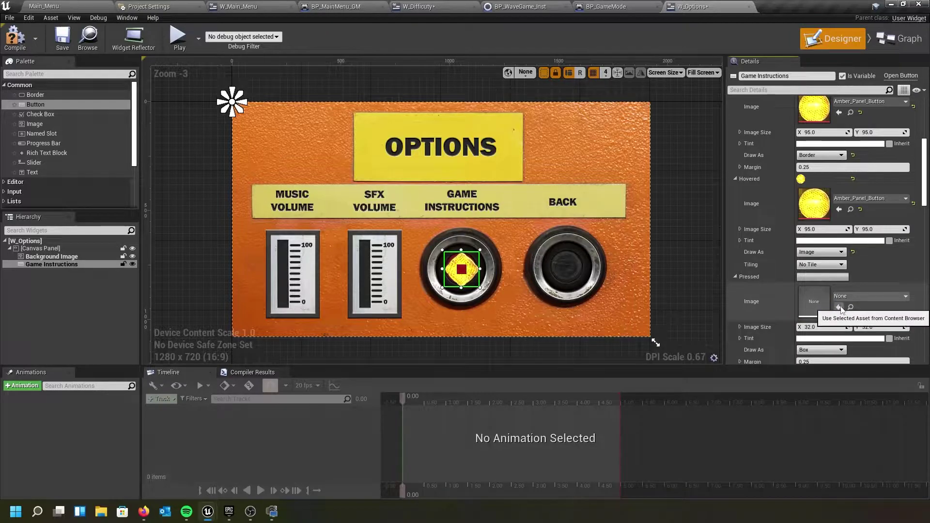
click(840, 307)
scroll(838, 310, down, 1)
click(822, 319)
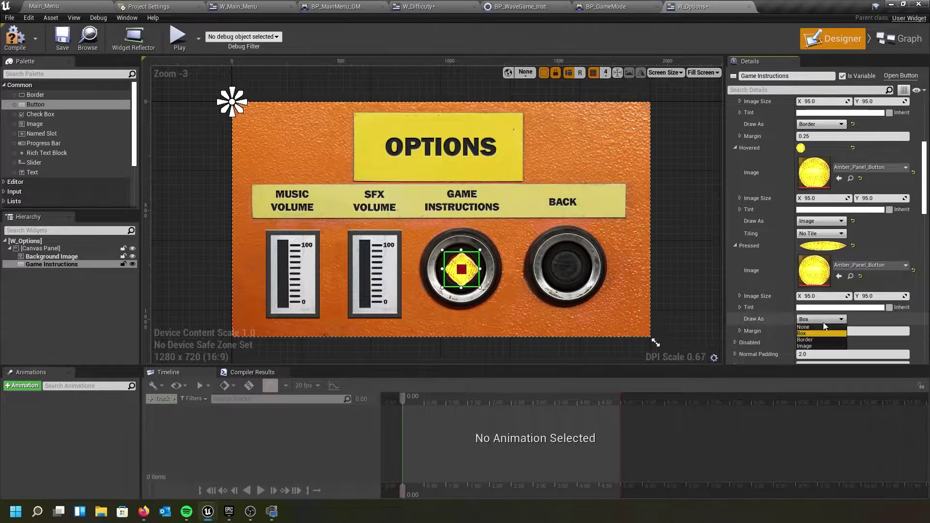
click(807, 346)
scroll(784, 322, down, 1)
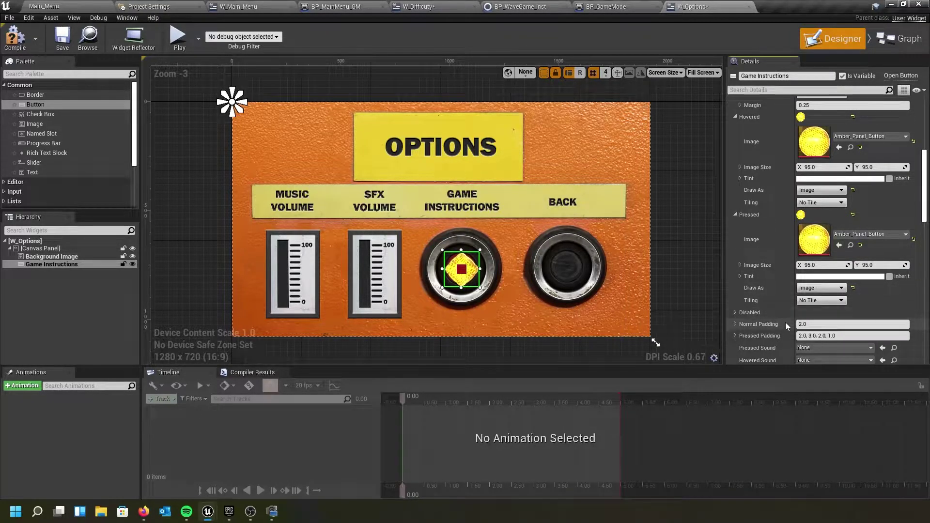
scroll(785, 321, down, 1)
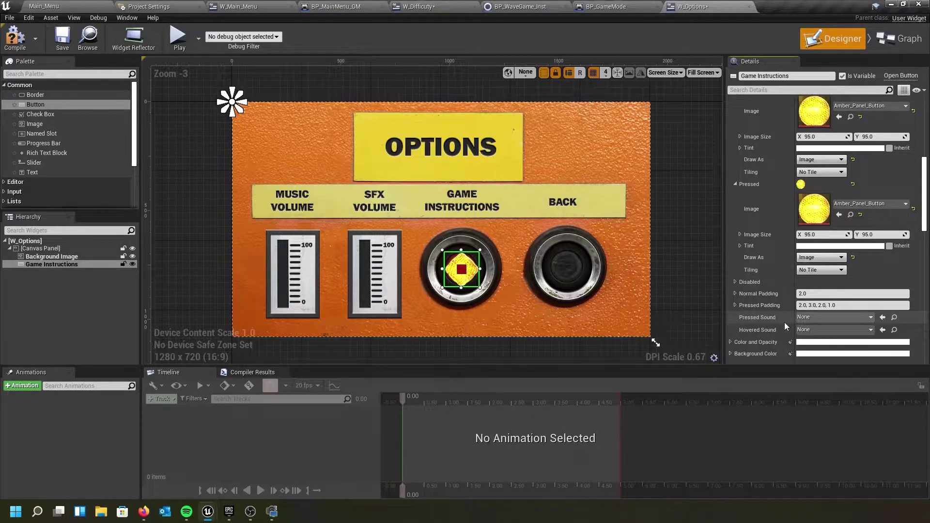
click(870, 318)
scroll(844, 269, down, 2)
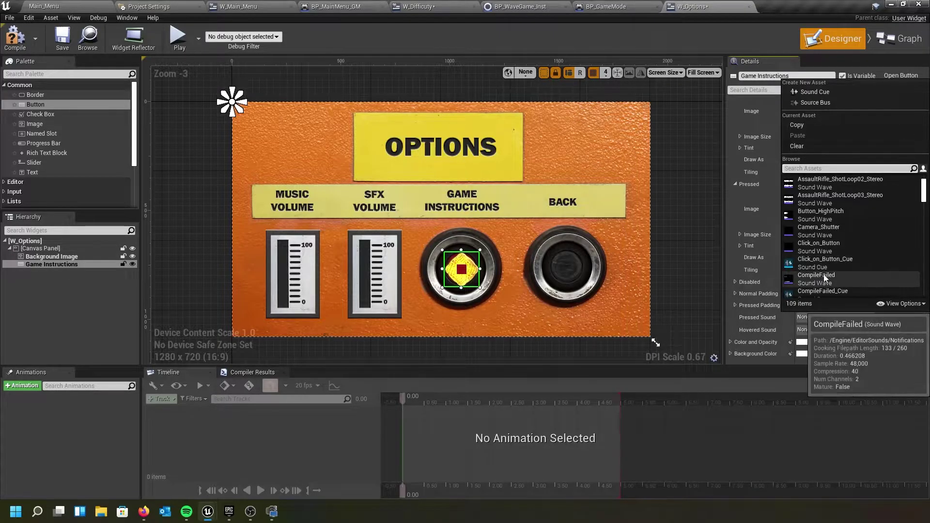
- Set the Game Instructions button's Pressed Sound to Button_HighPitch
scroll(840, 257, down, 2)
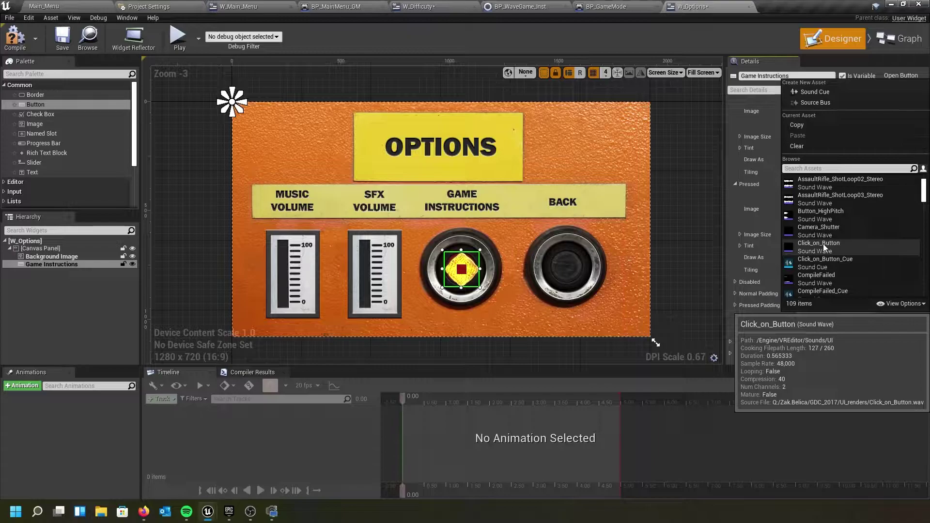
scroll(824, 243, down, 1)
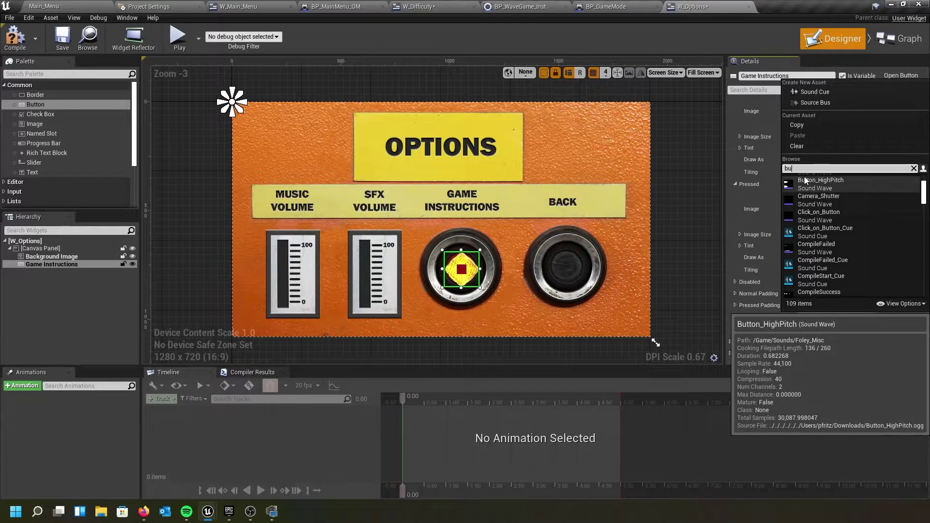
text(t)
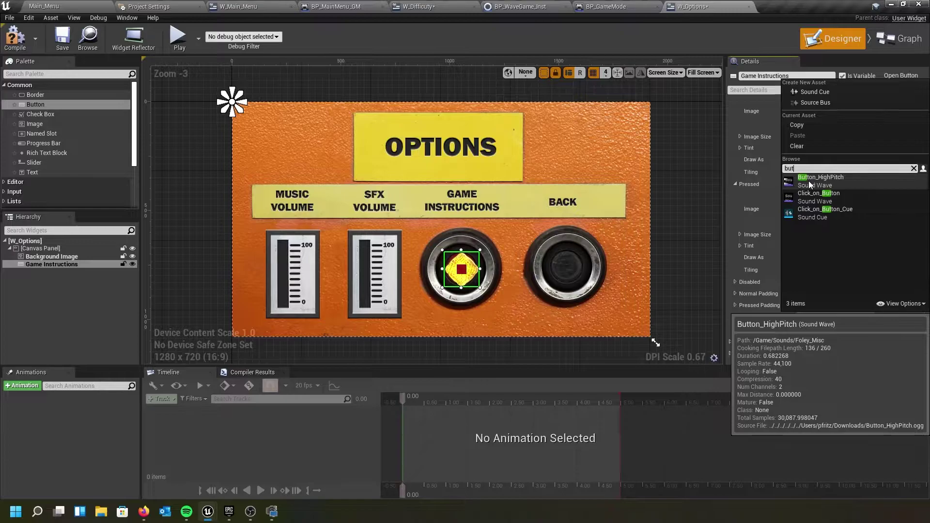
click(808, 184)
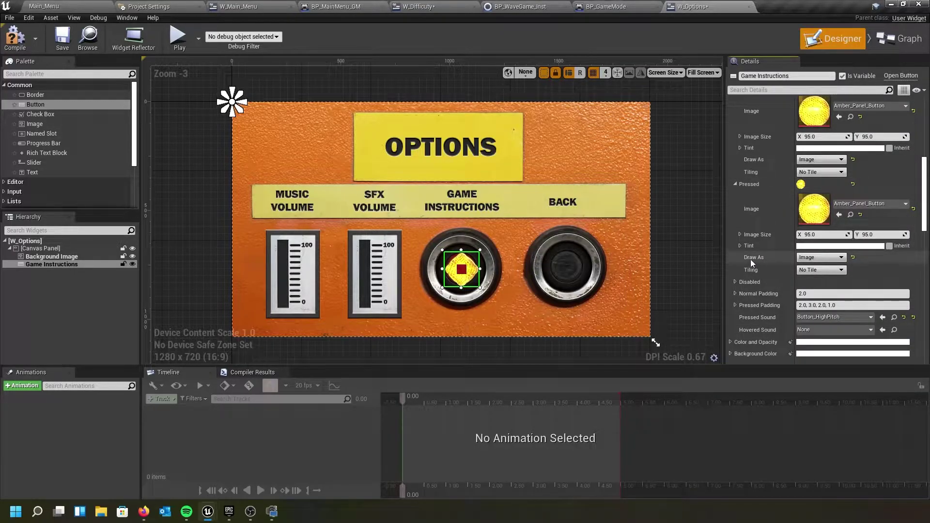
scroll(751, 259, up, 5)
- Set the button's Normal state Draw As mode to Image
scroll(748, 250, up, 4)
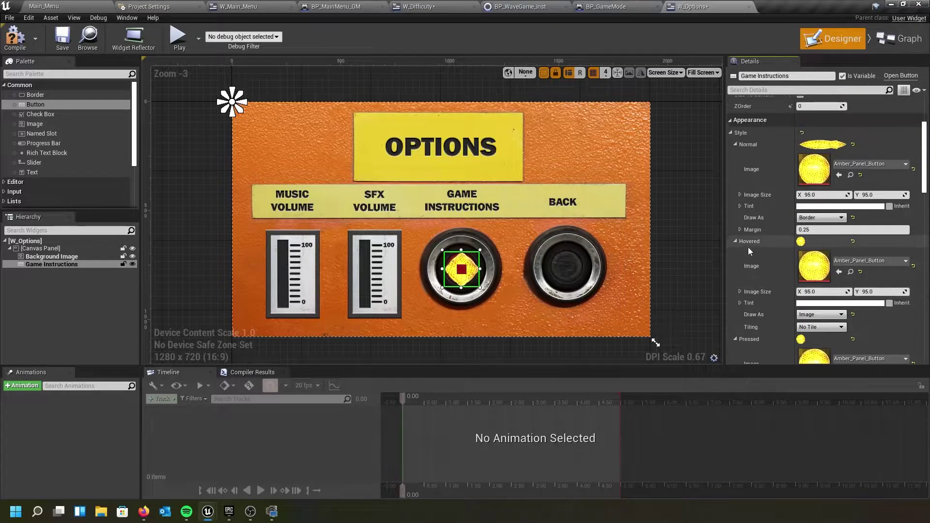
click(821, 217)
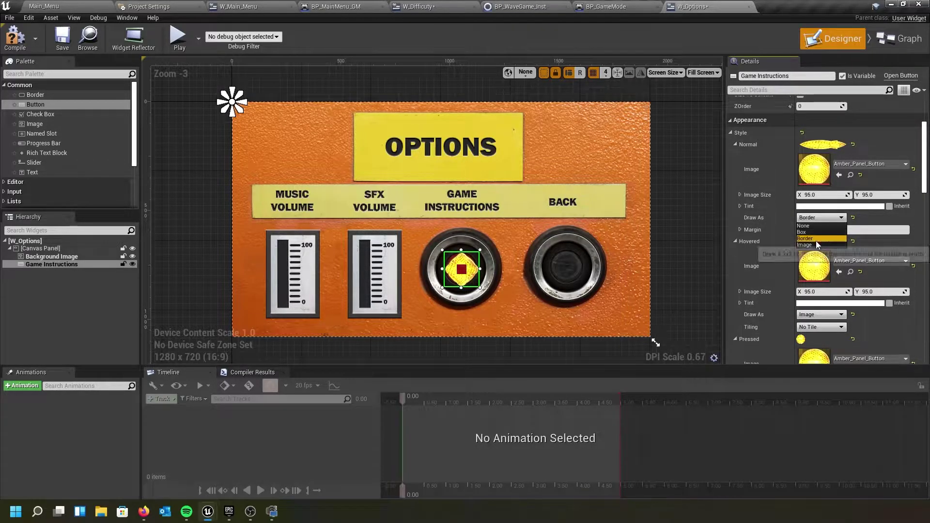
click(817, 245)
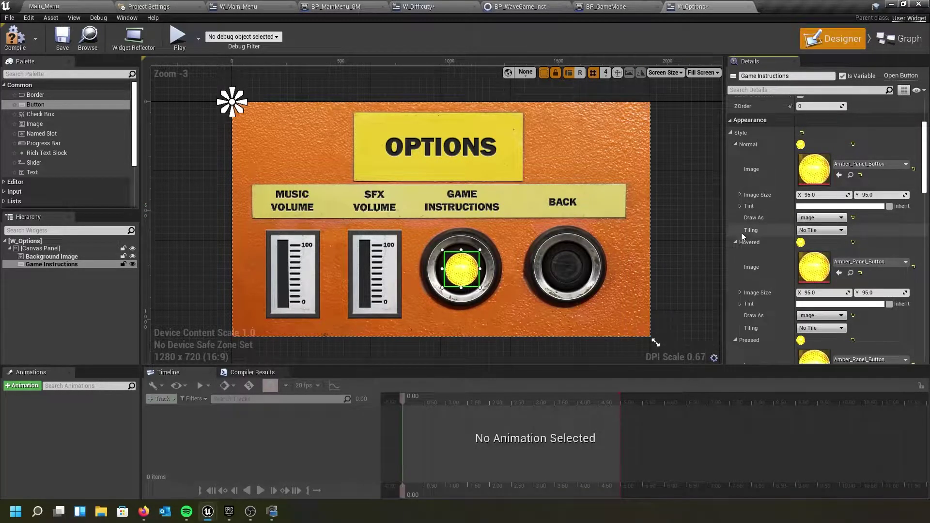
- Darken the Normal tint to dark grey, sRGB 696262FF, with Value about 0.42
scroll(741, 238, up, 1)
scroll(841, 179, up, 1)
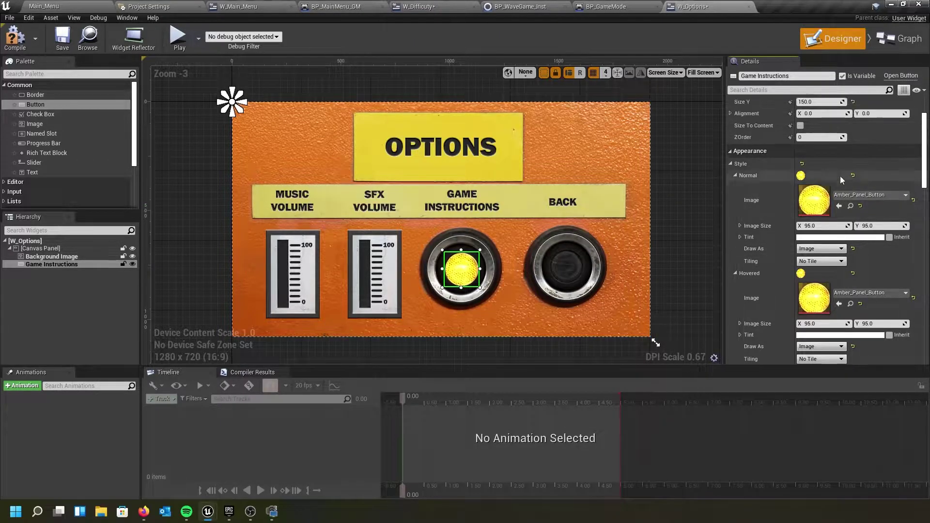
scroll(842, 180, up, 1)
click(858, 252)
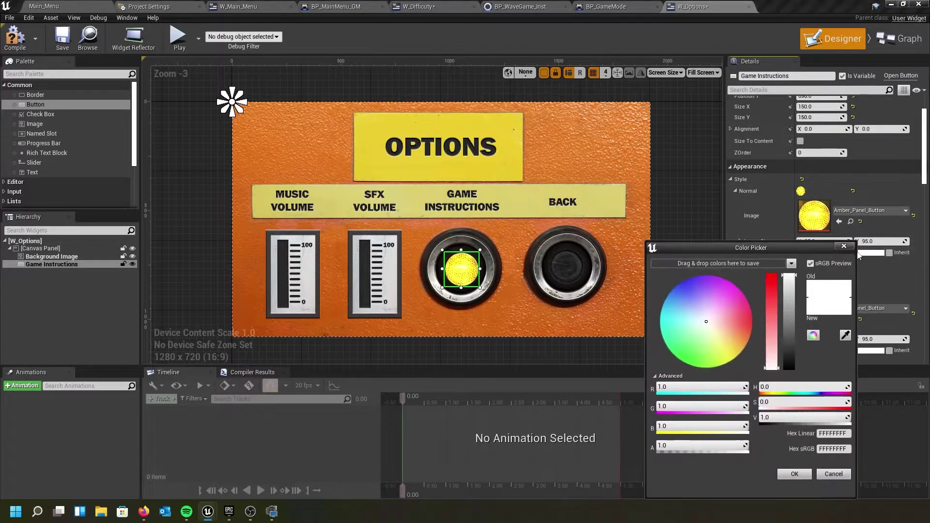
drag(789, 299, 771, 355)
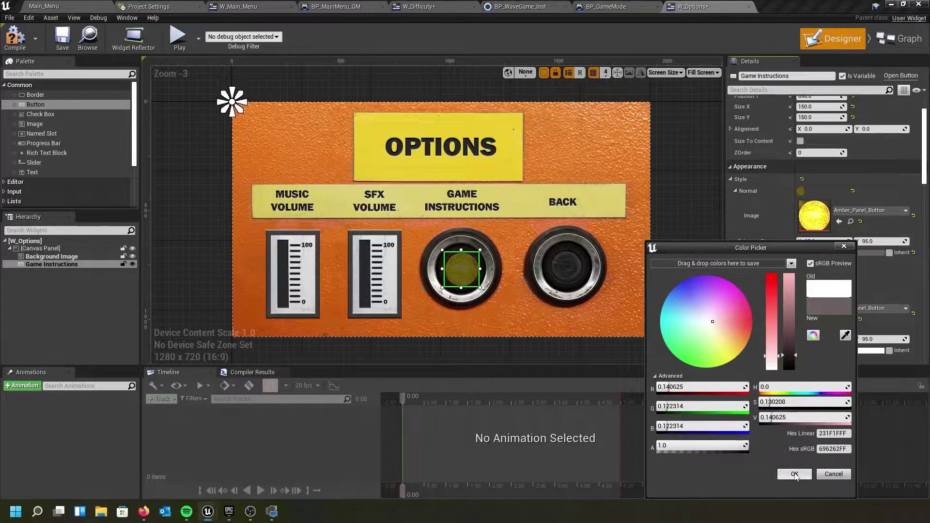
click(795, 475)
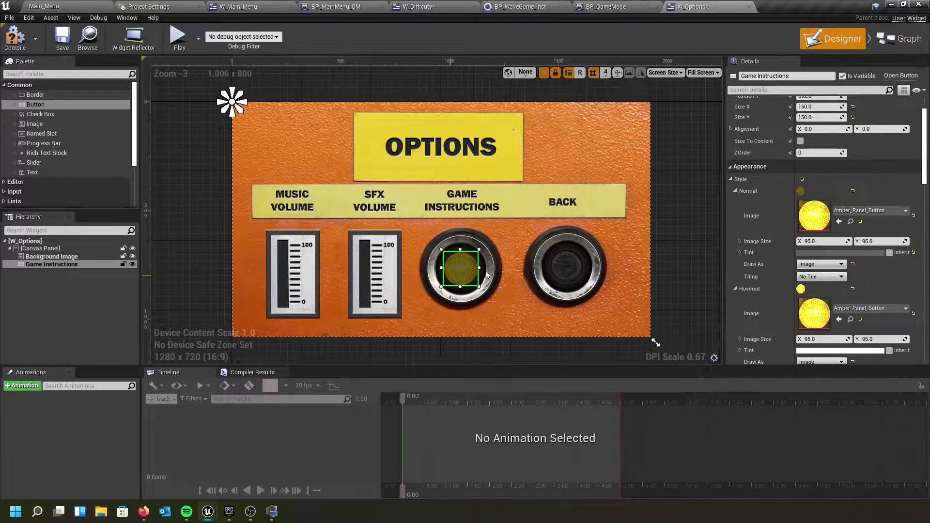
- Duplicate the Game Instructions button and anchor the original to the canvas centre
click(66, 264)
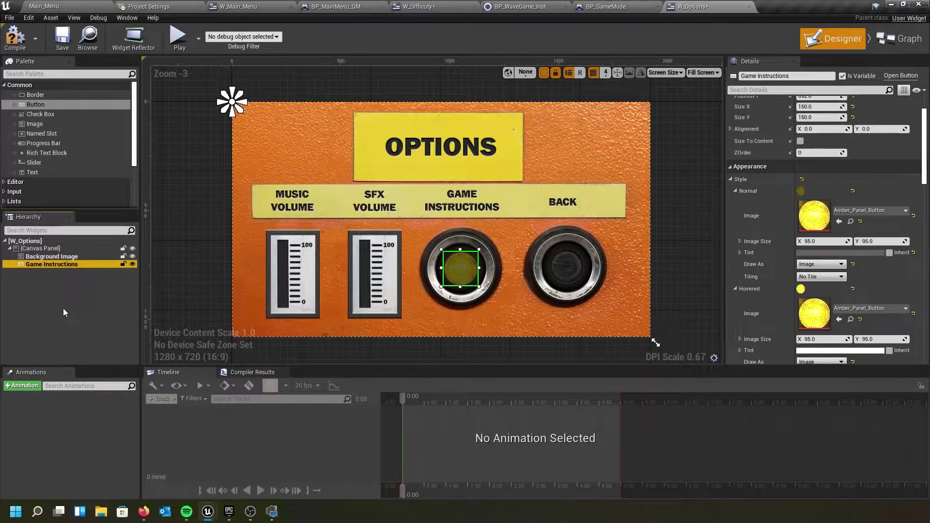
key(ctrl+d)
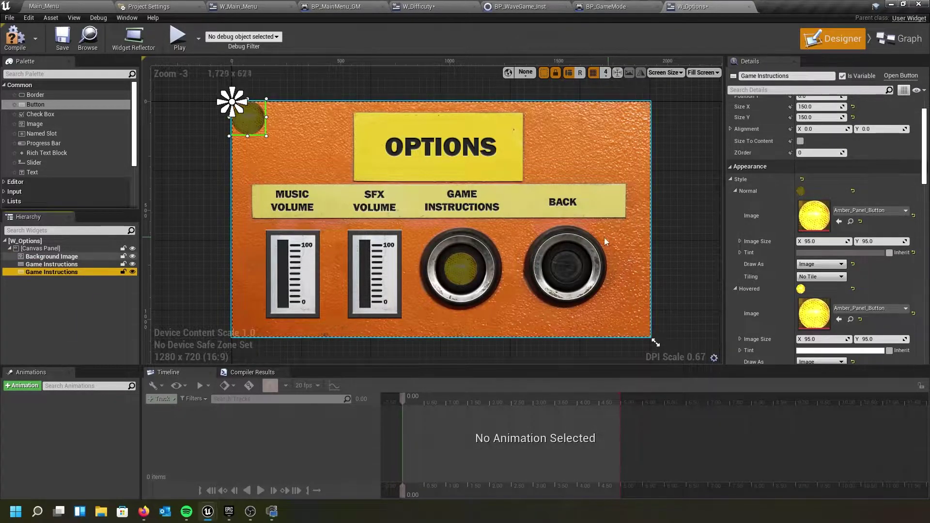
click(463, 268)
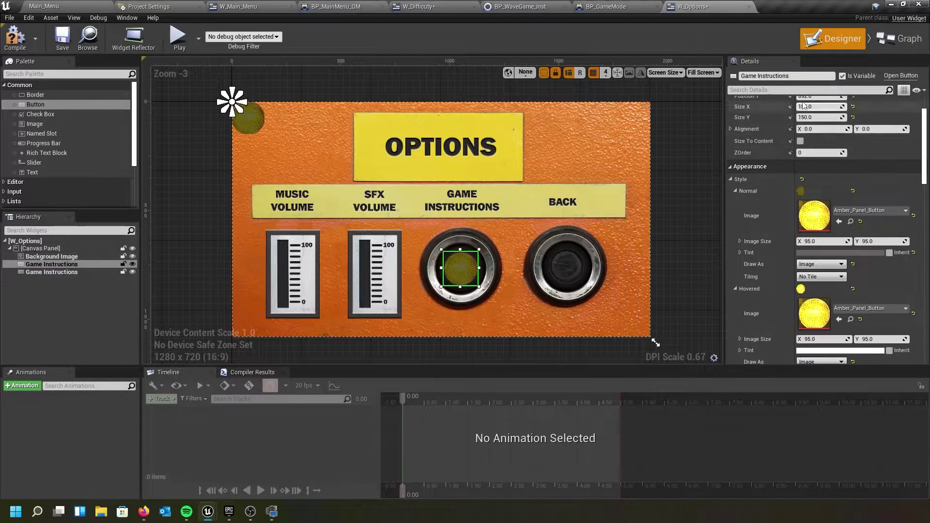
scroll(861, 168, up, 2)
click(843, 119)
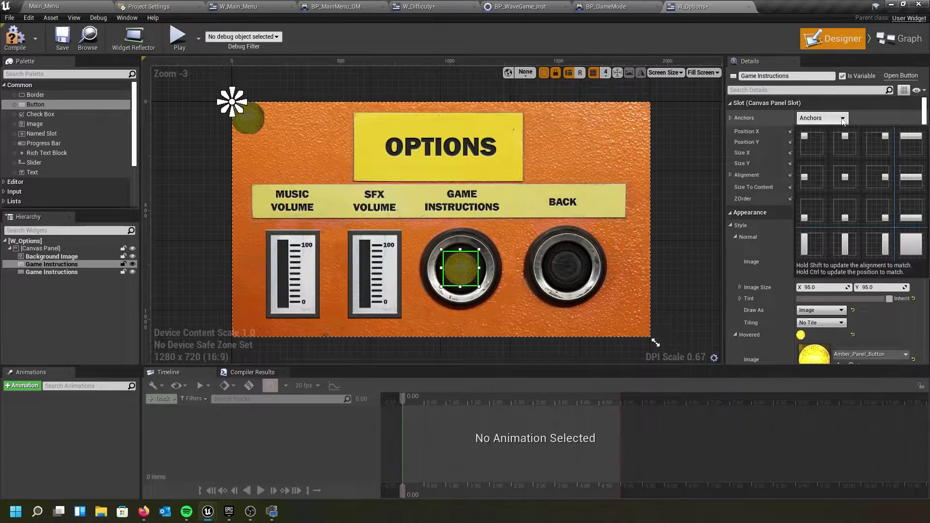
click(845, 179)
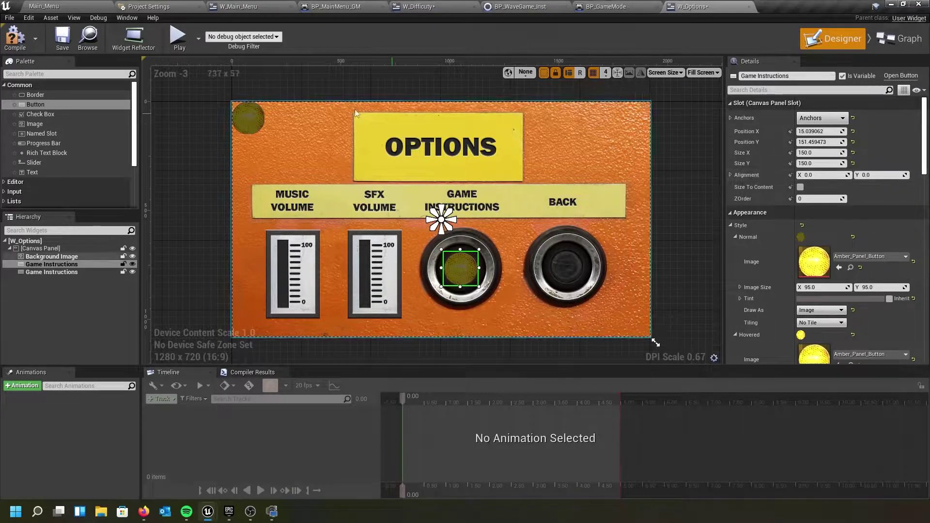
- Move the copy onto the BACK socket, centre-anchored at position 500, 144, then open Main_Menu
mouse_move(244, 117)
mouse_down()
mouse_move(285, 151)
mouse_move(501, 262)
mouse_move(563, 266)
mouse_up()
click(849, 118)
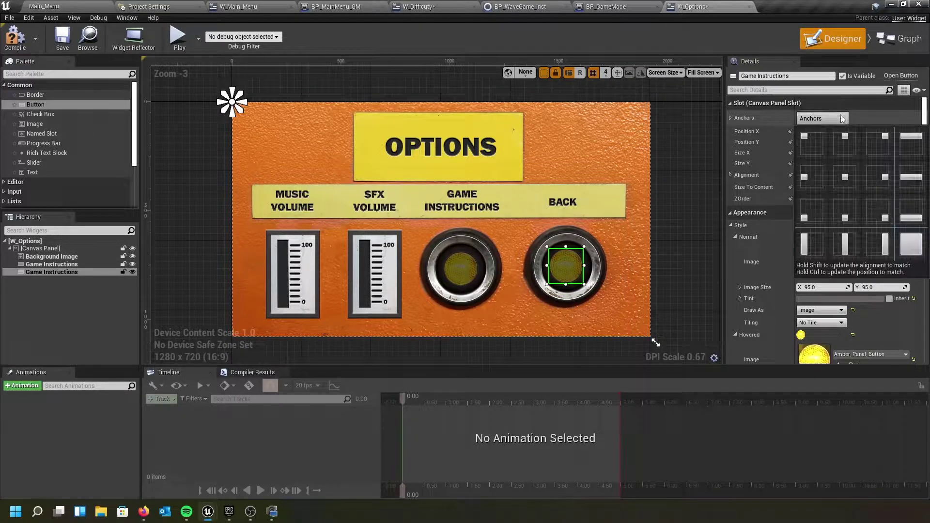
click(844, 180)
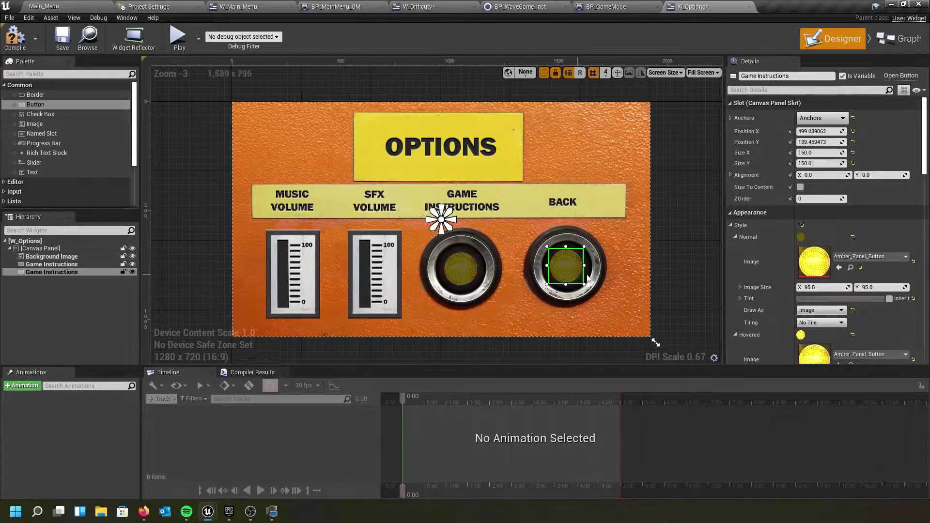
key(Right)
key(Right)
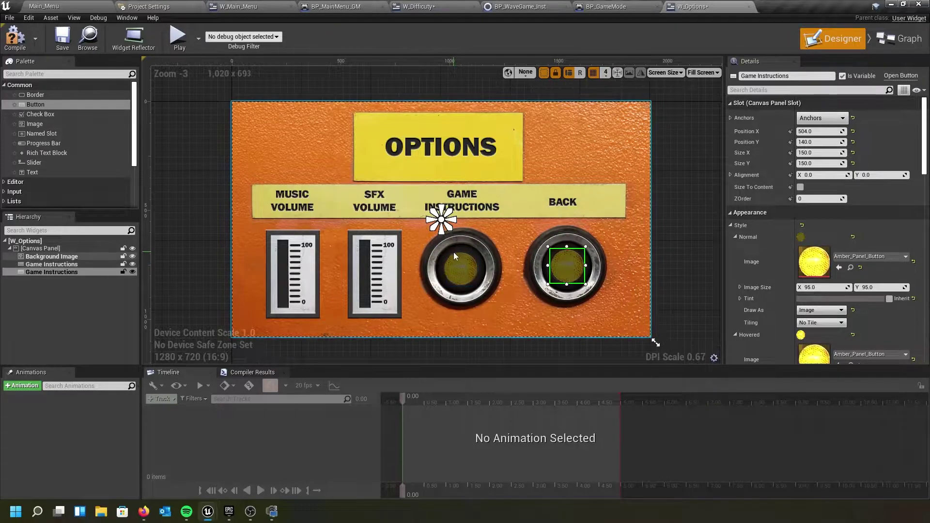
key(Down)
key(Left)
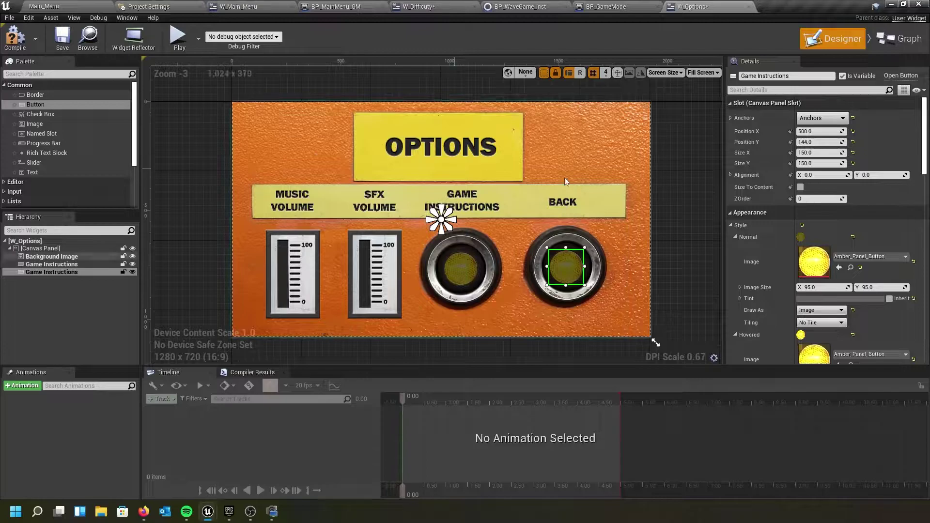
click(44, 7)
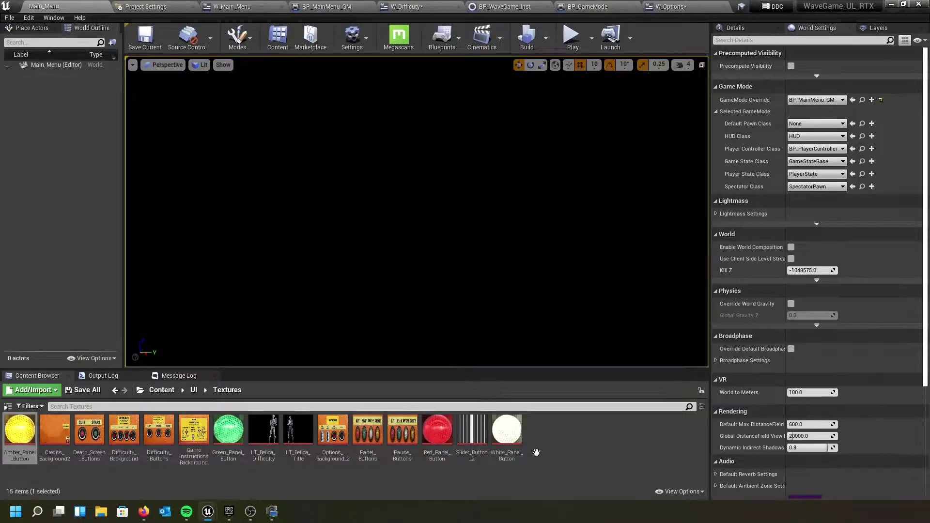
- Apply the White_Panel_Button texture to the BACK button's Normal, Hovered and Pressed images
click(506, 431)
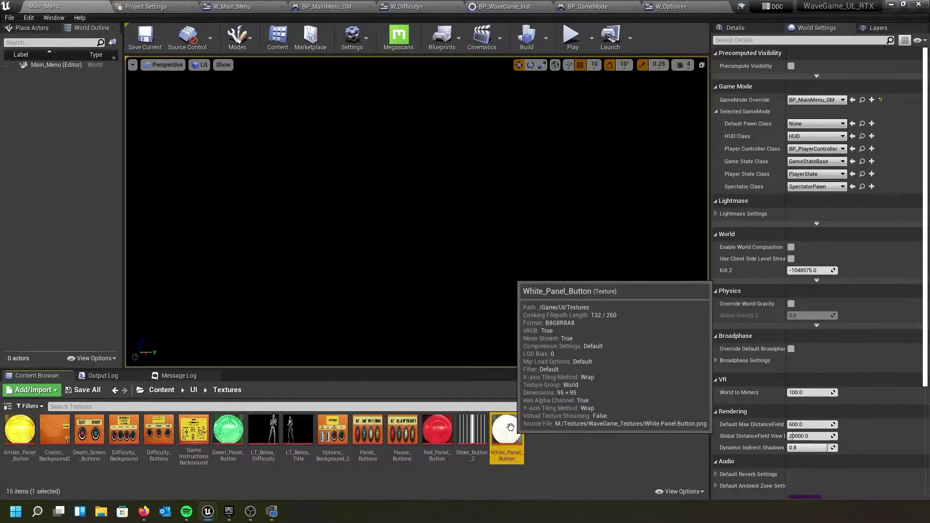
click(678, 7)
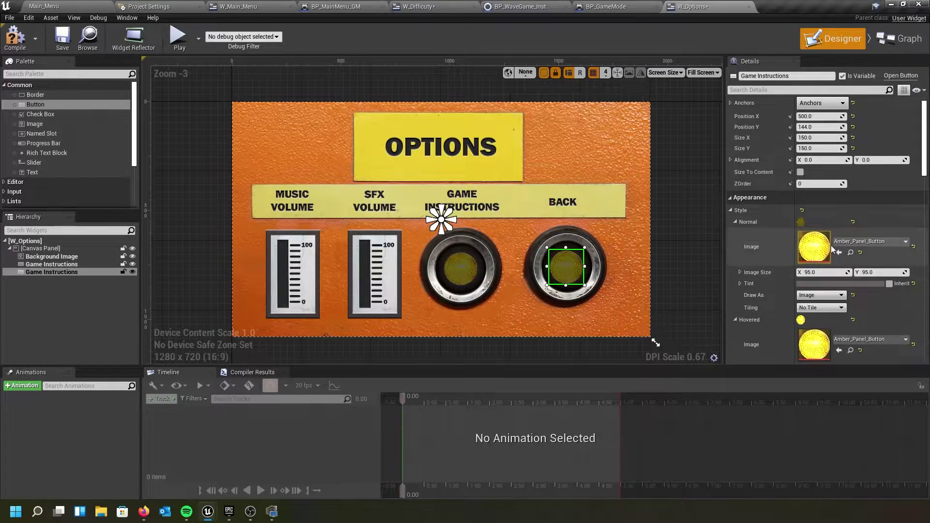
scroll(832, 248, down, 1)
click(839, 237)
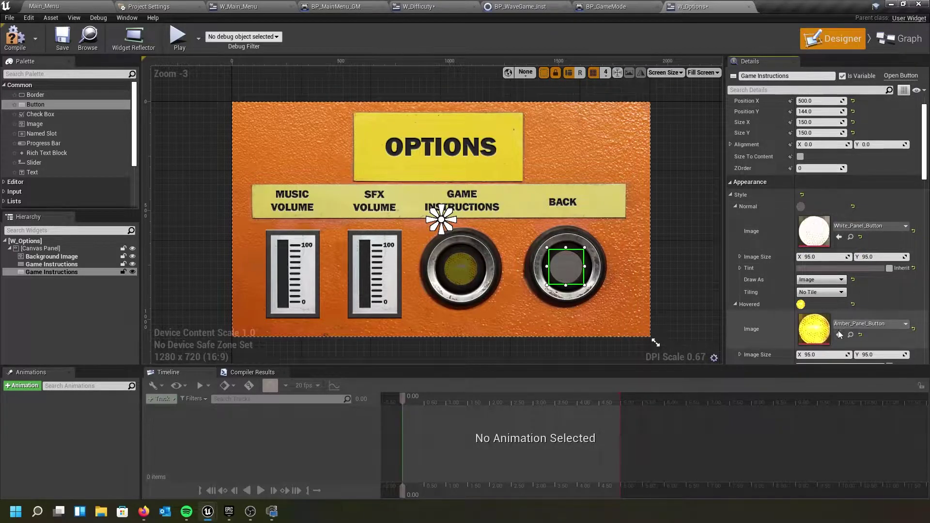
click(839, 334)
scroll(835, 324, down, 5)
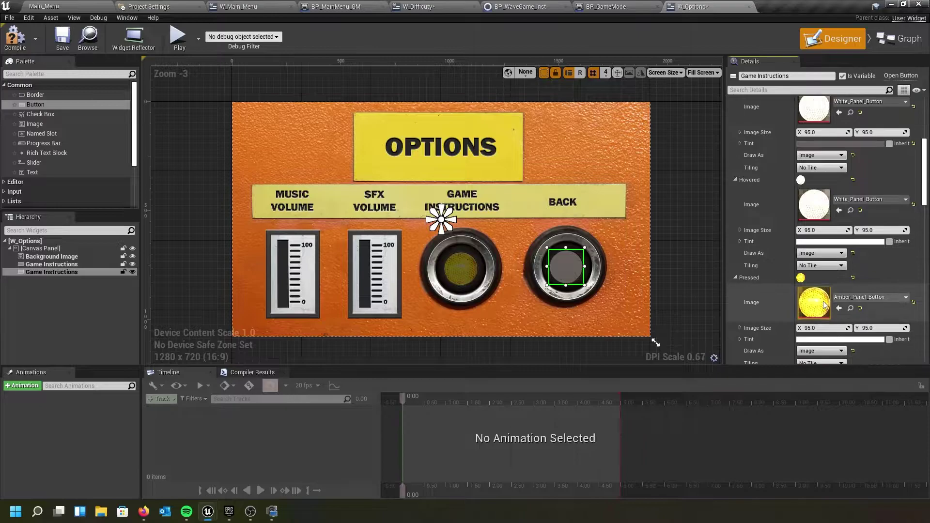
scroll(825, 304, down, 3)
click(839, 262)
- Set the Normal tint's saturation to 0 for a neutral grey
scroll(828, 247, up, 8)
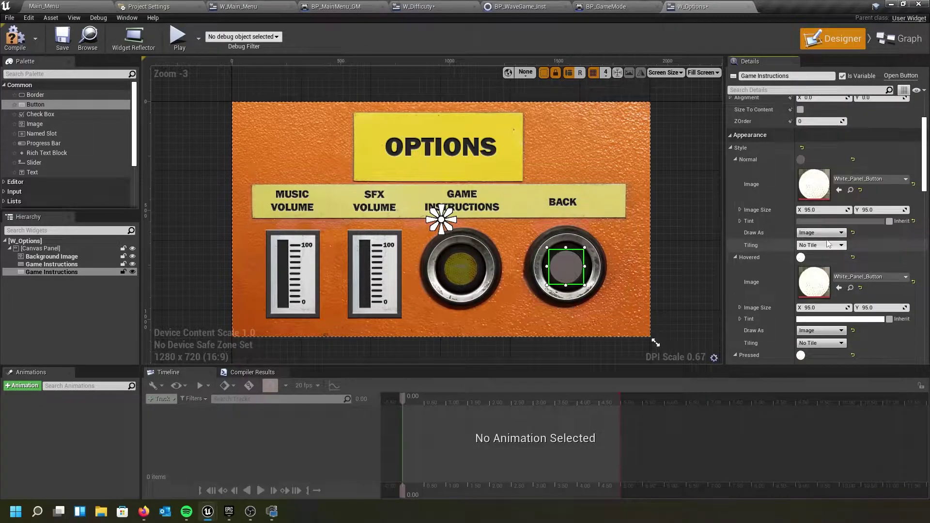
click(841, 221)
drag(747, 337, 748, 349)
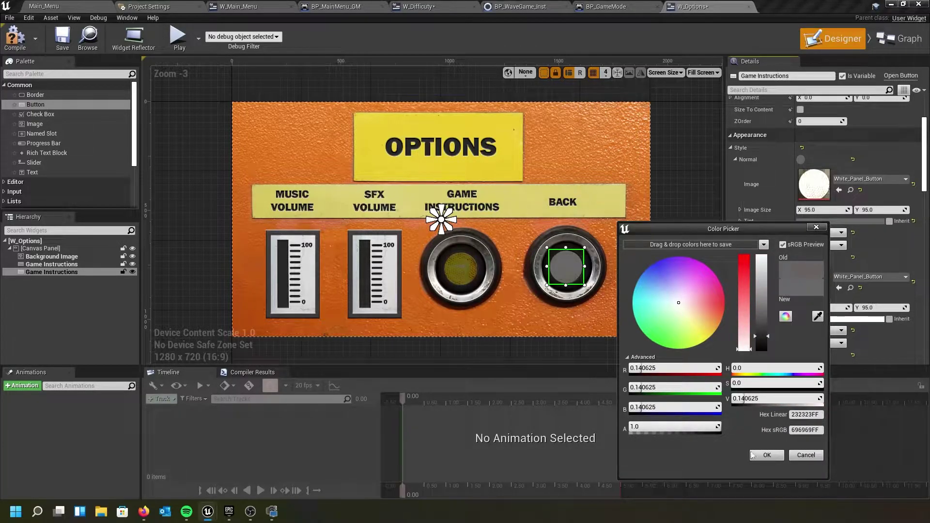
click(755, 455)
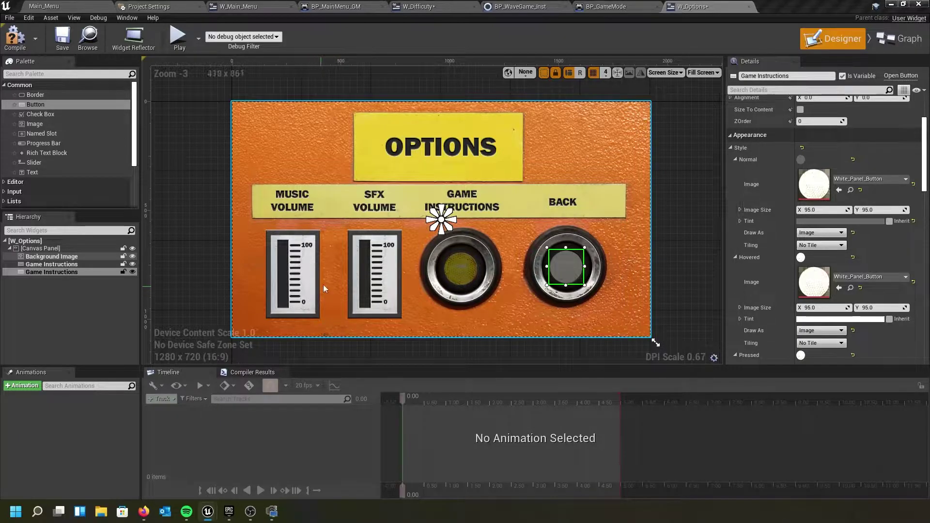
- Rename the copied button to Back Button
click(889, 43)
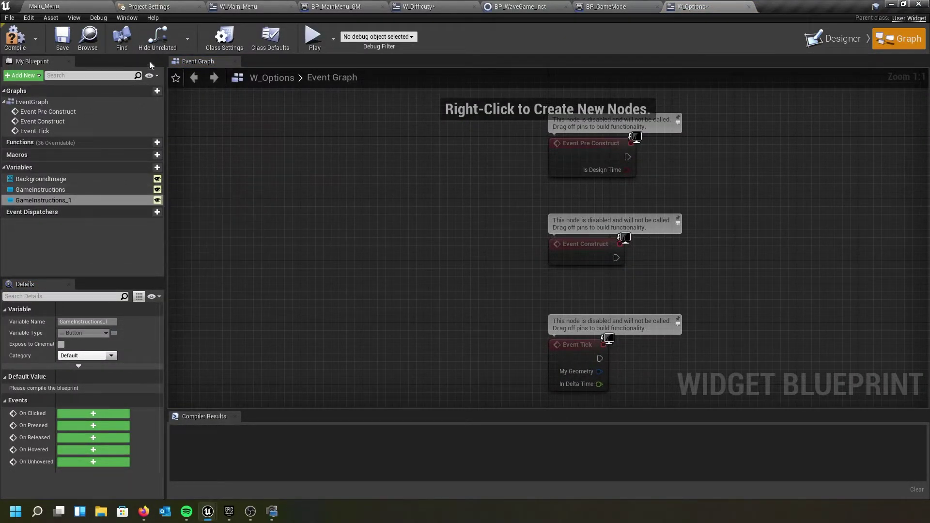
click(835, 39)
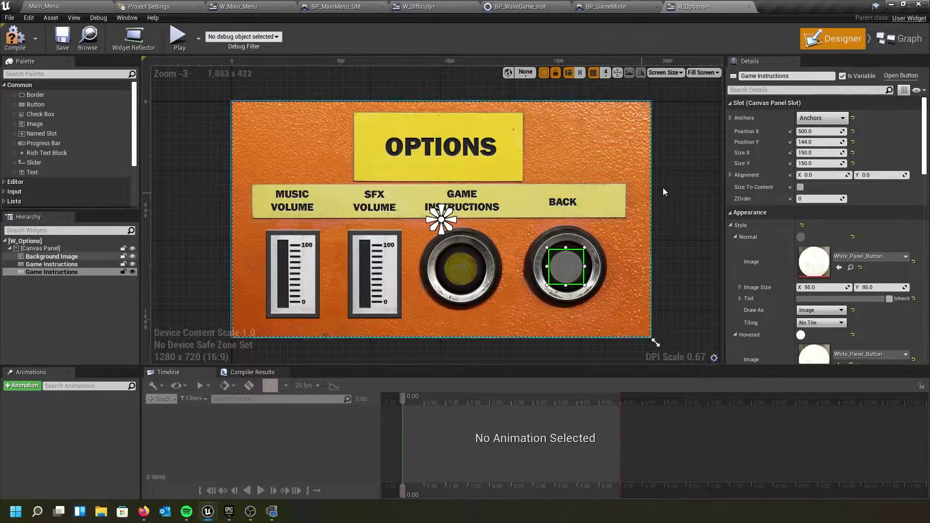
click(806, 77)
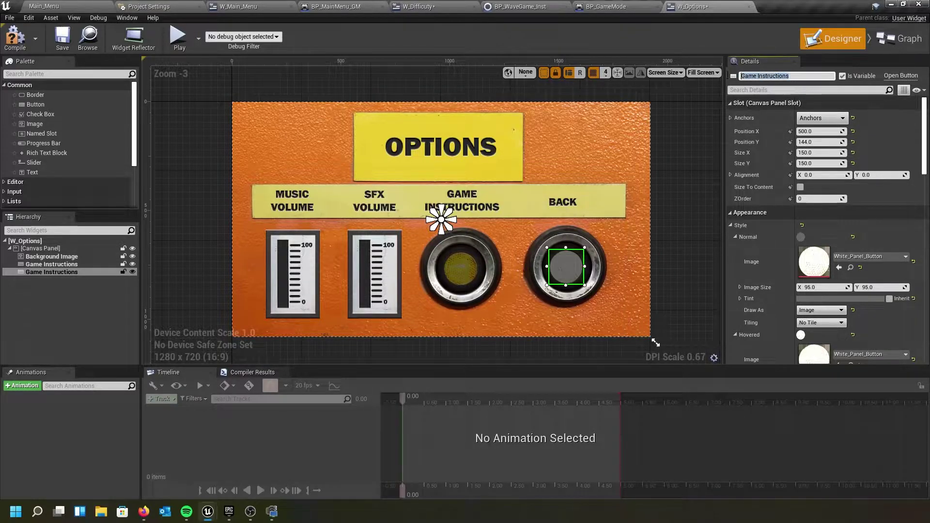
text(Bac)
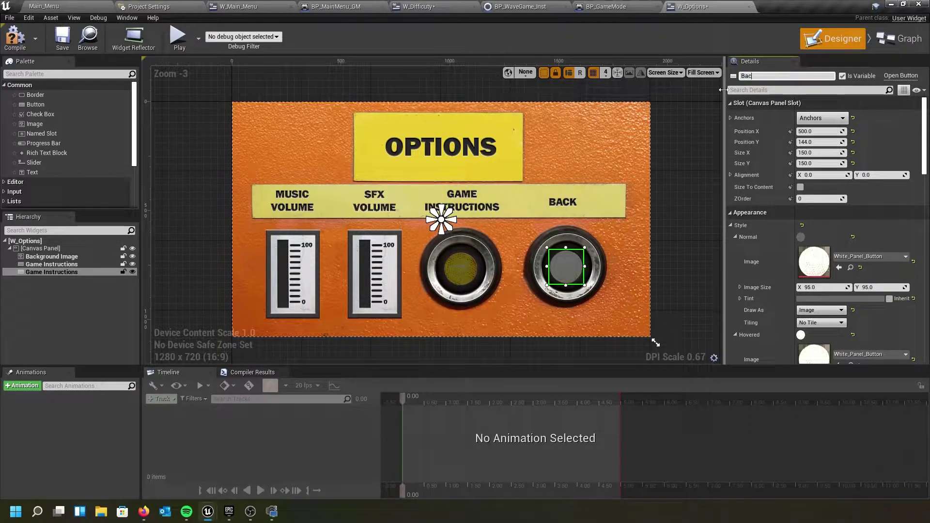
text(k Button)
key(Return)
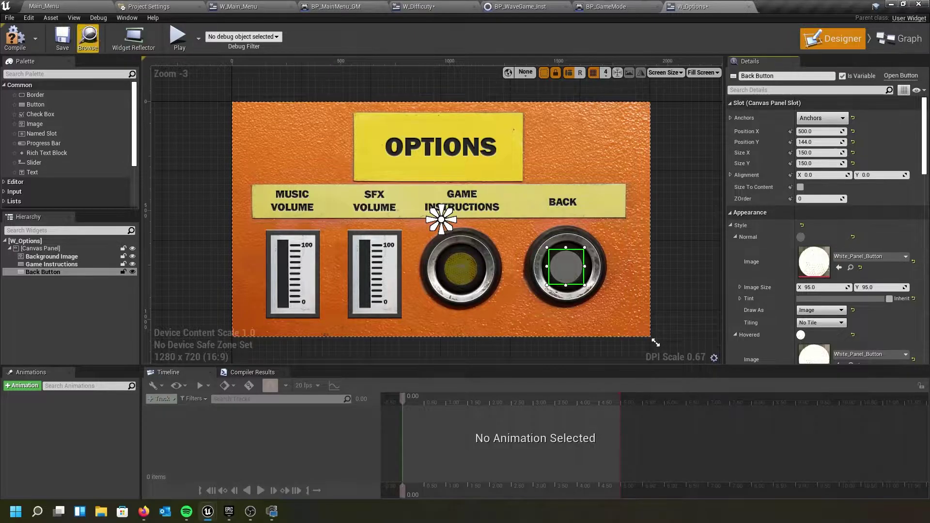
- Save W_Options and view its Event Graph
click(52, 37)
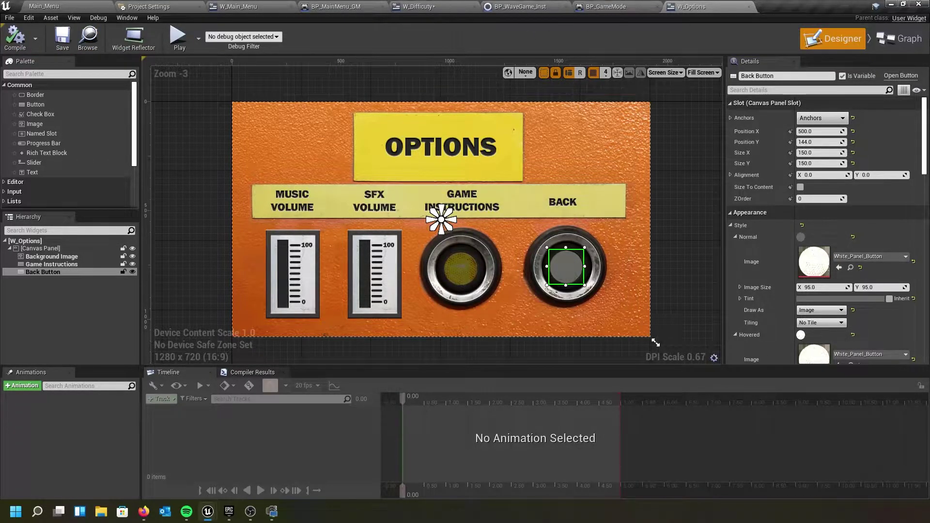
click(899, 39)
right_drag(409, 266, 356, 155)
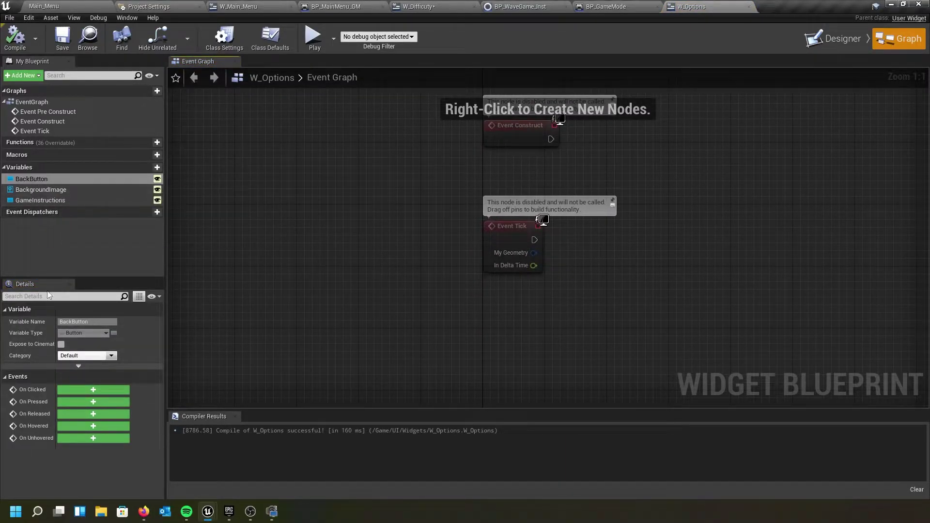
- Add an On Clicked (Back Button) event followed by a Remove from Parent node
click(93, 389)
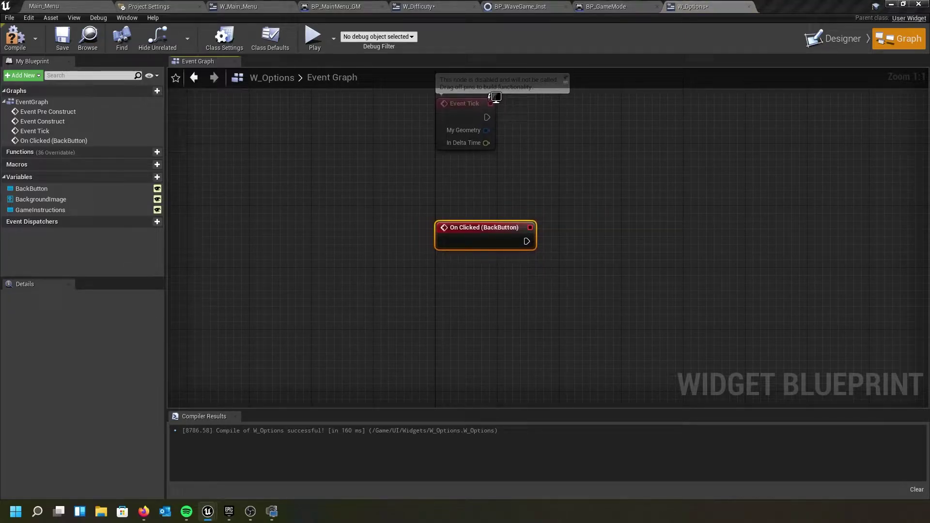
right_drag(520, 282, 464, 263)
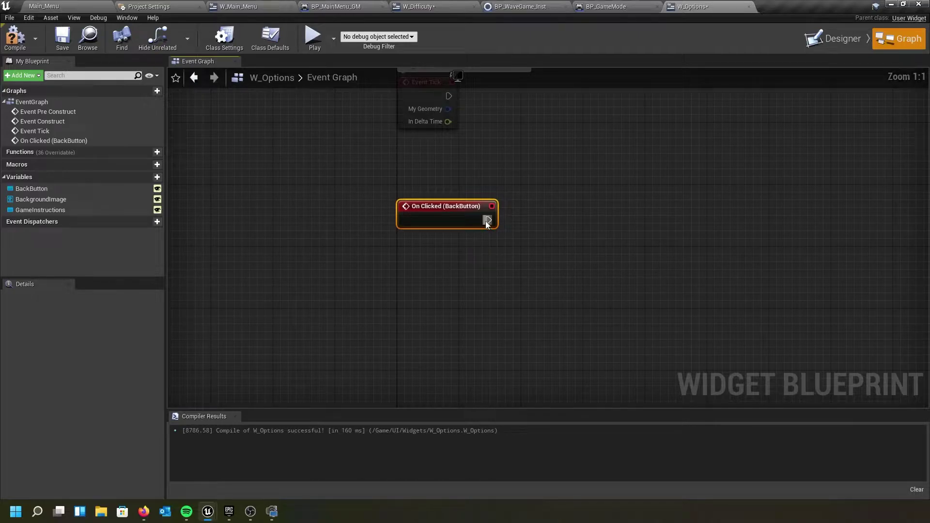
drag(487, 221, 544, 222)
text(removefr)
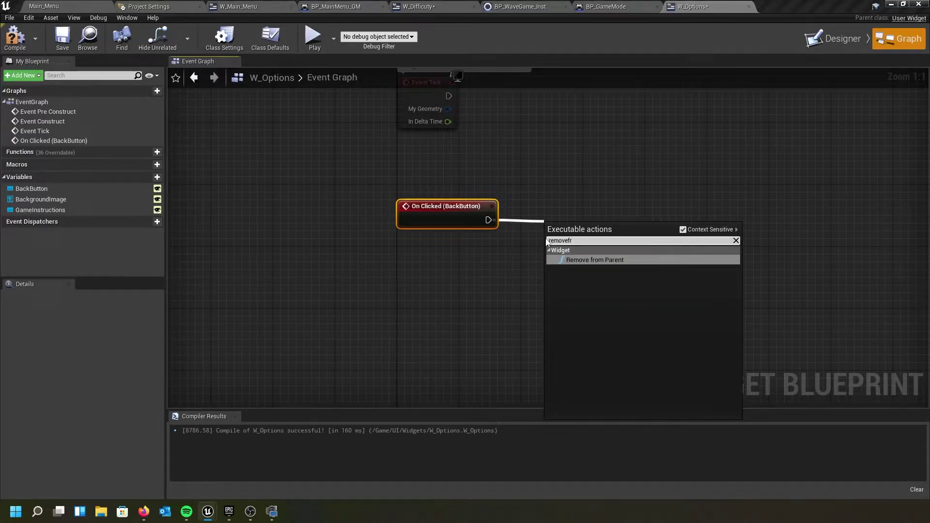
click(581, 260)
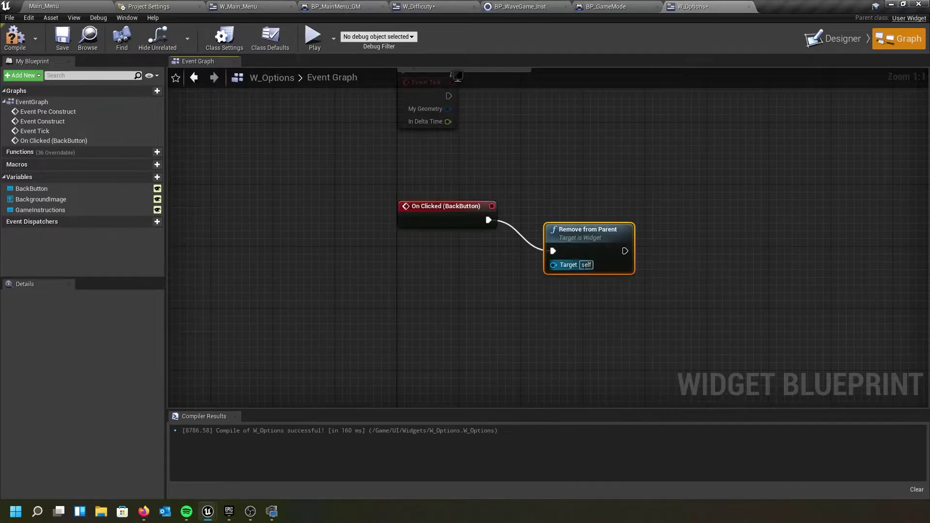
drag(581, 235, 573, 205)
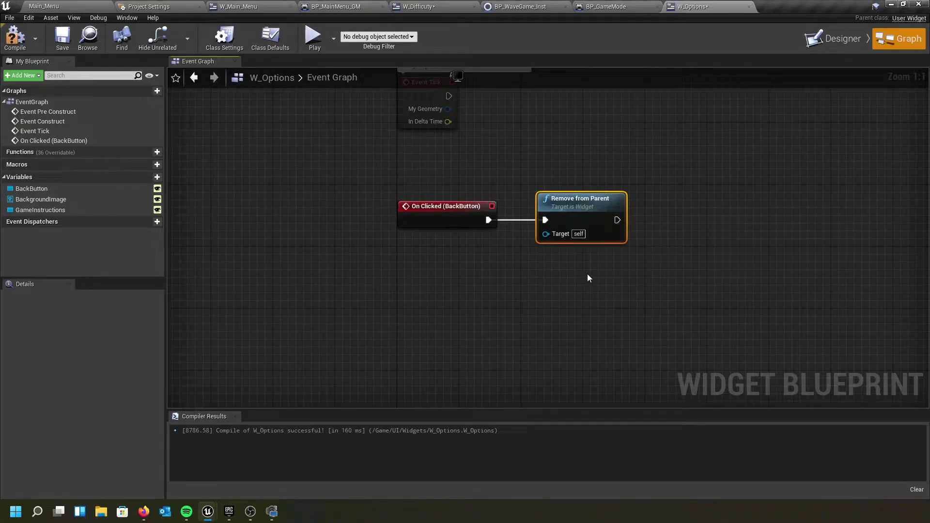
right_drag(588, 276, 494, 274)
- Chain a Create Widget node after it that creates W_Main_Menu
drag(532, 223, 647, 223)
text(createwi)
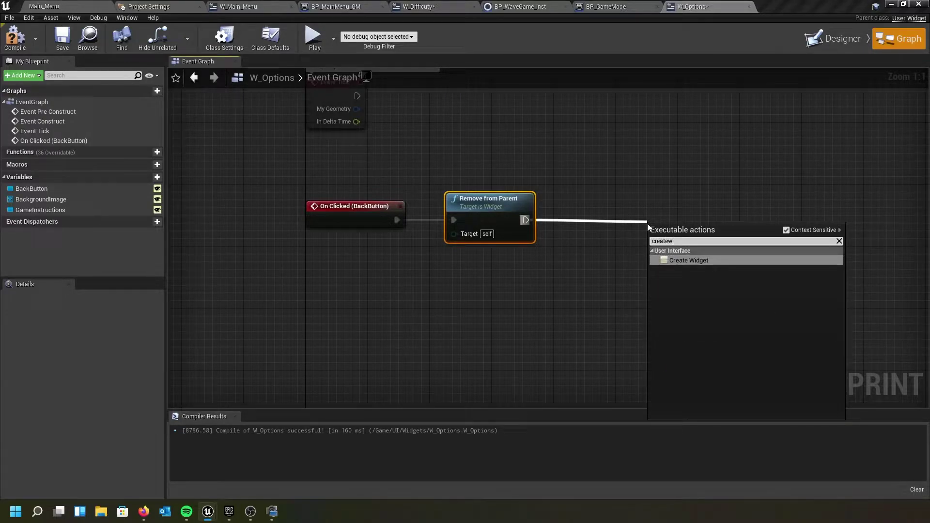
click(679, 261)
drag(677, 233, 628, 210)
click(660, 235)
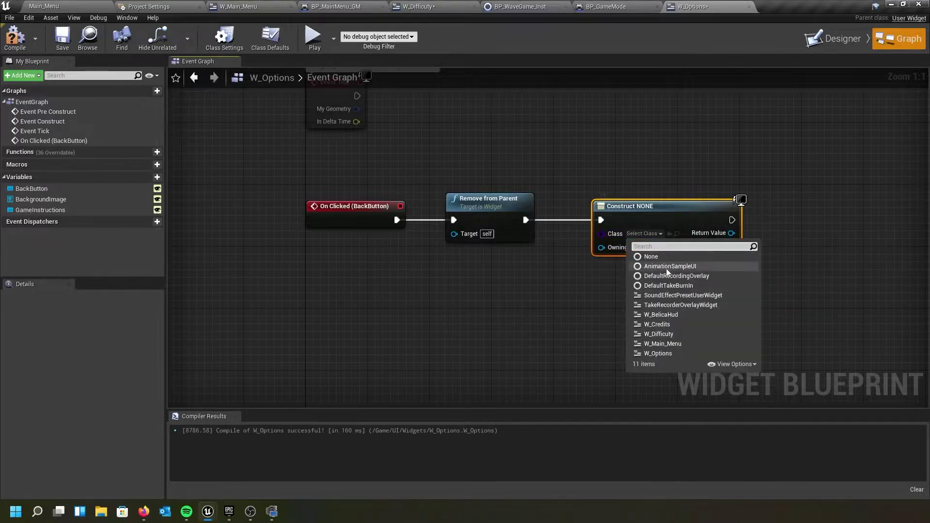
click(671, 344)
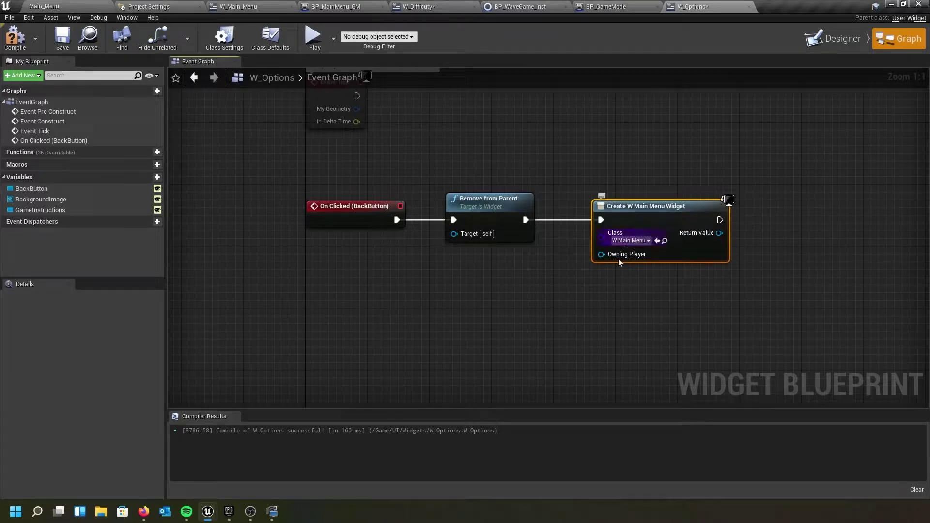
right_drag(596, 289, 439, 296)
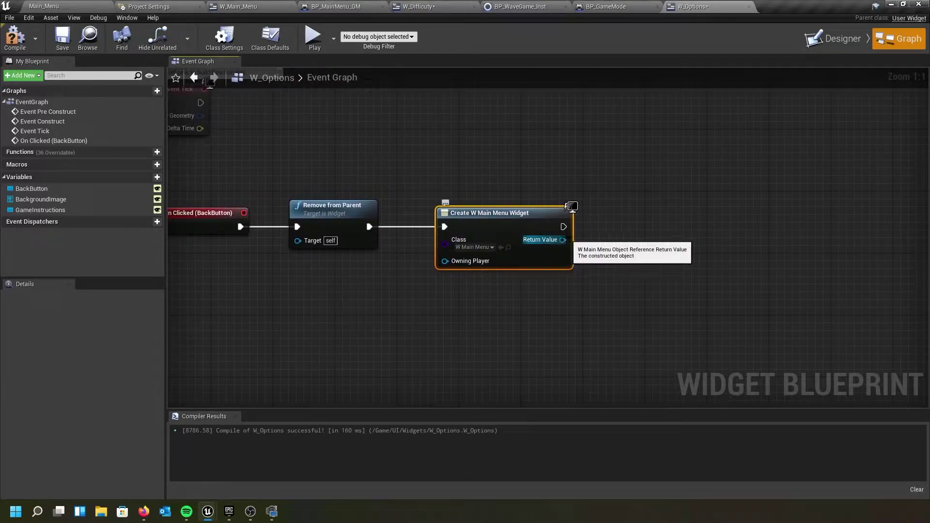
- Add the created main menu widget to the viewport and align the four-node chain
drag(563, 240, 635, 237)
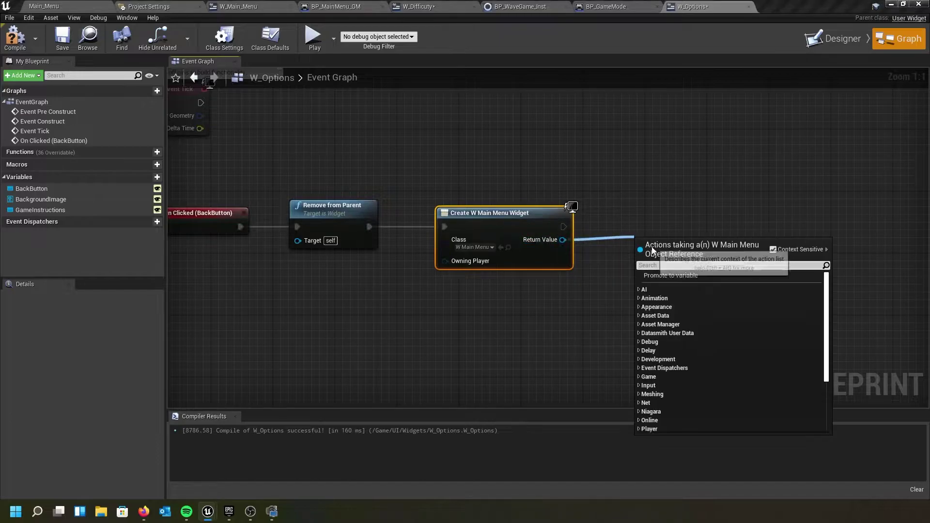
text(addto)
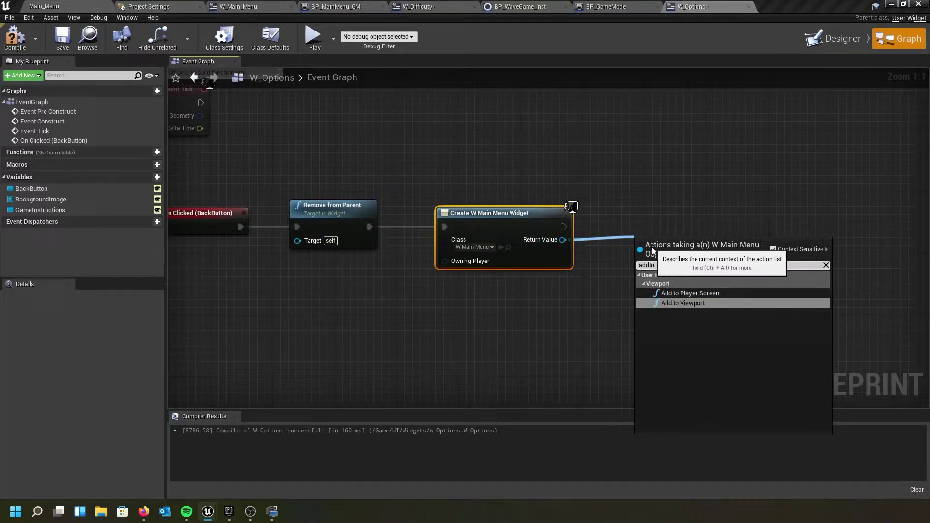
click(673, 303)
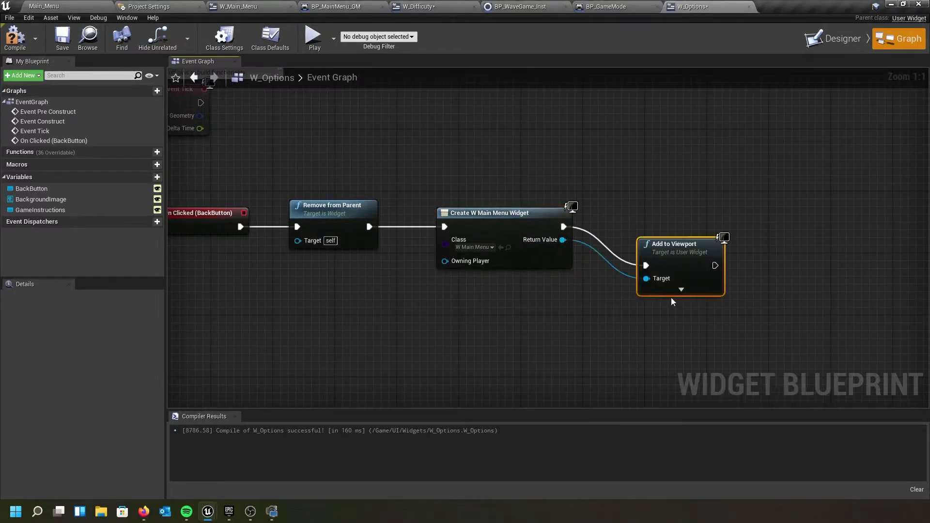
drag(657, 250, 642, 211)
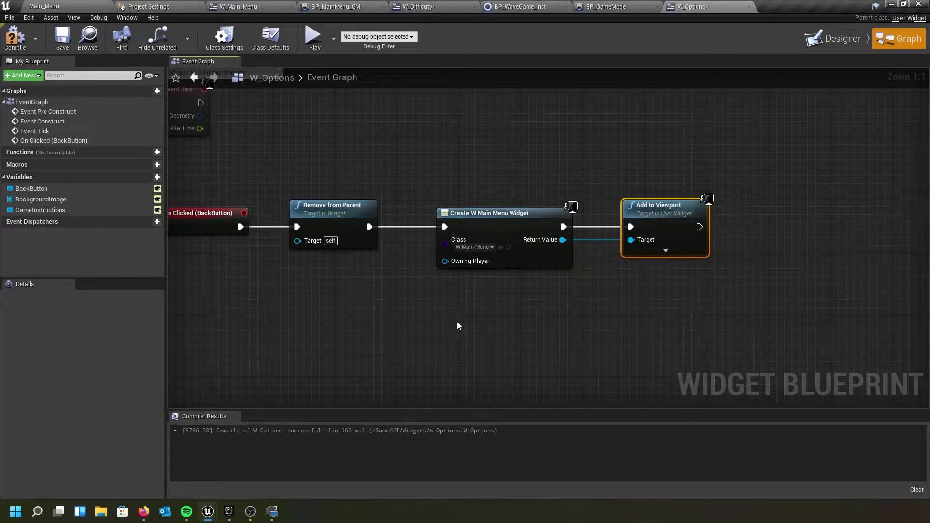
right_drag(458, 322, 469, 294)
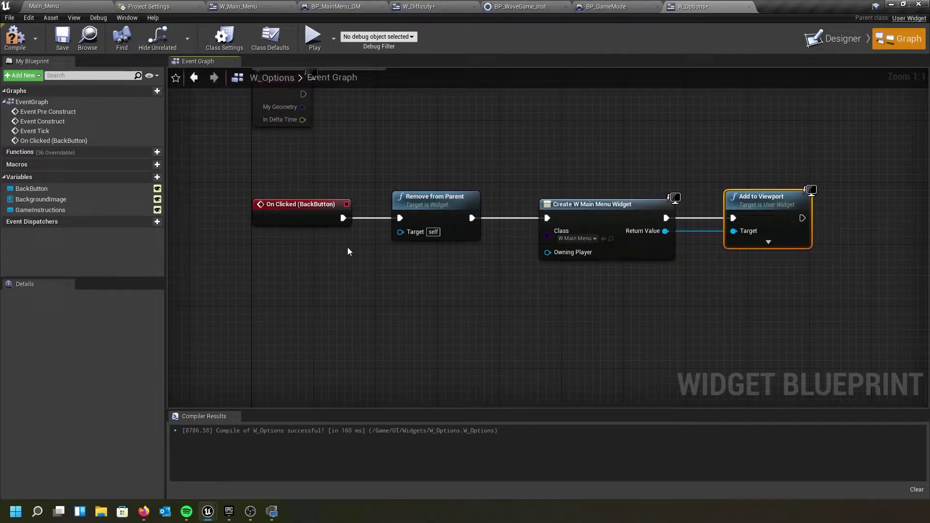
drag(239, 164, 812, 285)
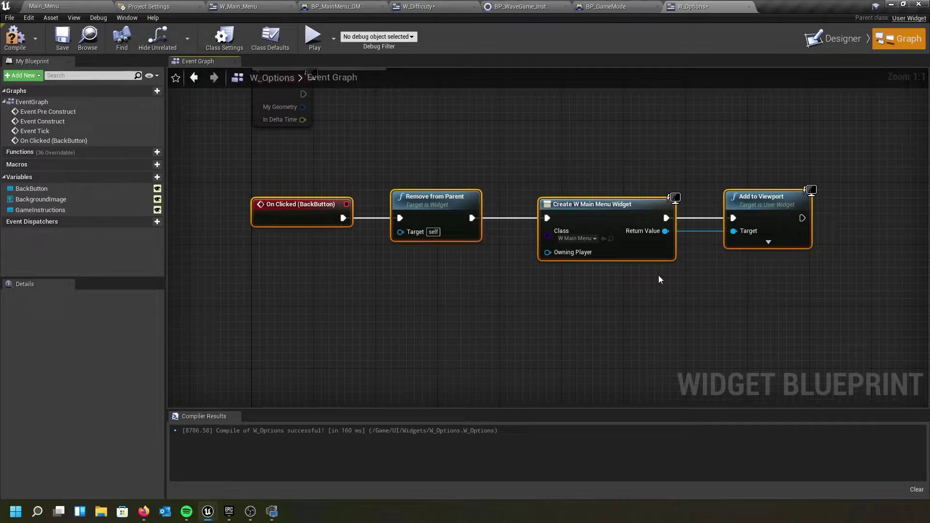
- Wrap the four selected Back Button nodes in a comment titled 'Back Button'
key(c)
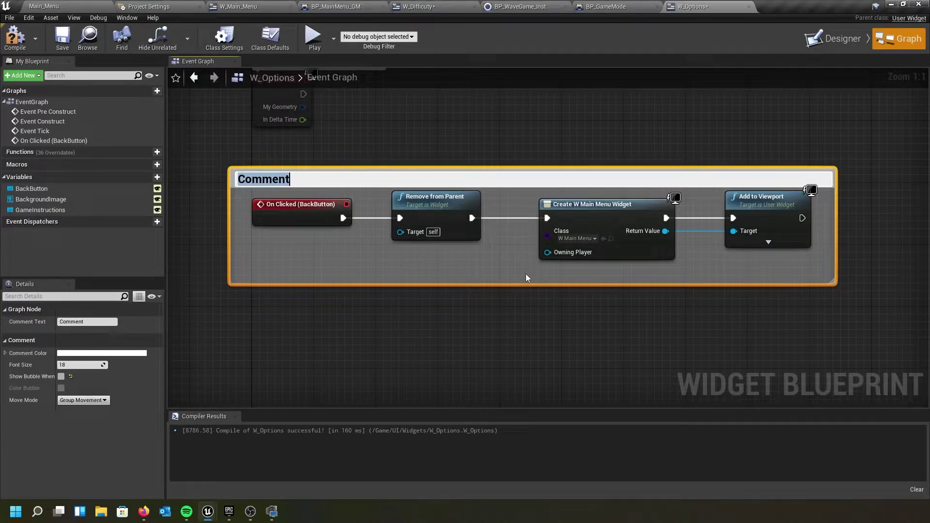
text(Back Buttond)
key(BackSpace)
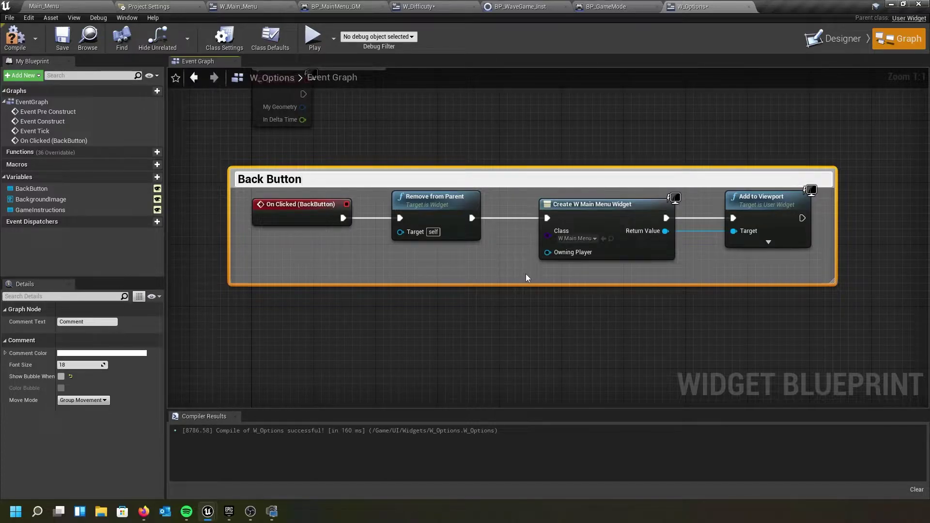
key(Return)
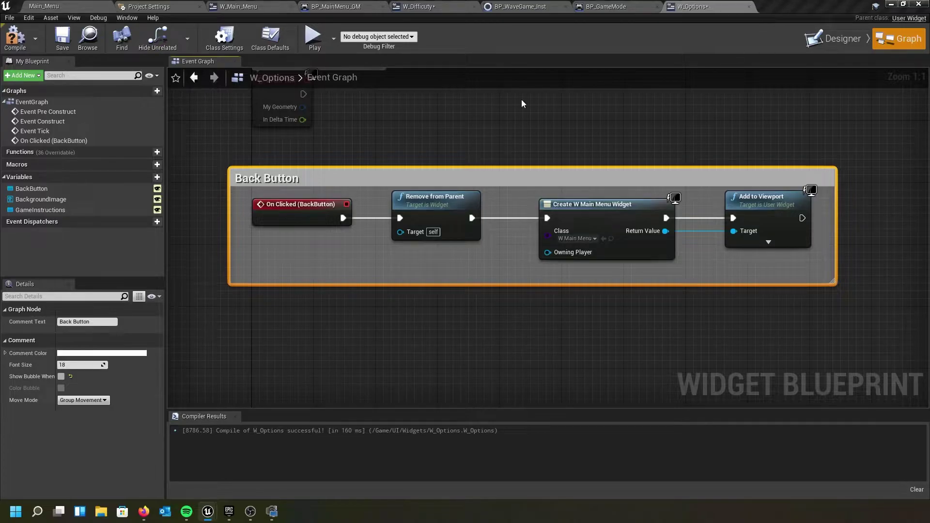
- Add an On Clicked (GameInstructions) event node below the Back Button comment
click(40, 210)
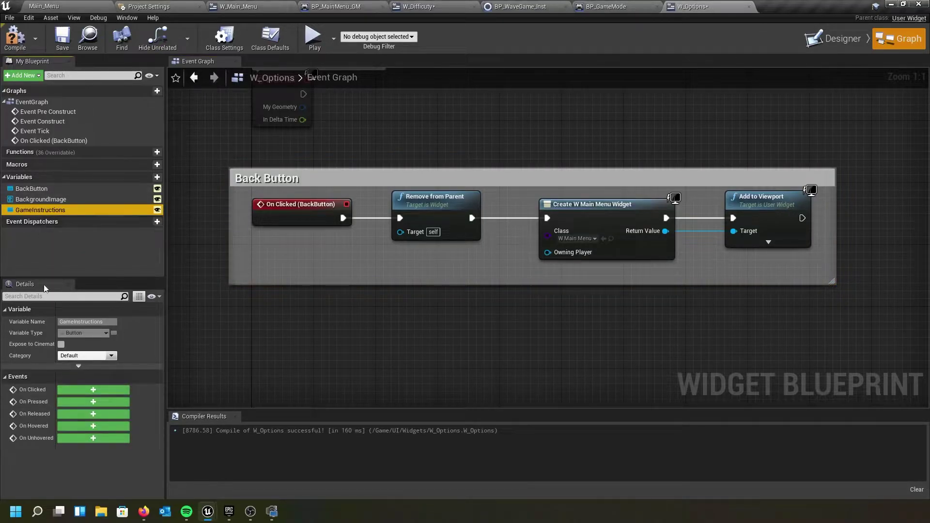
click(100, 388)
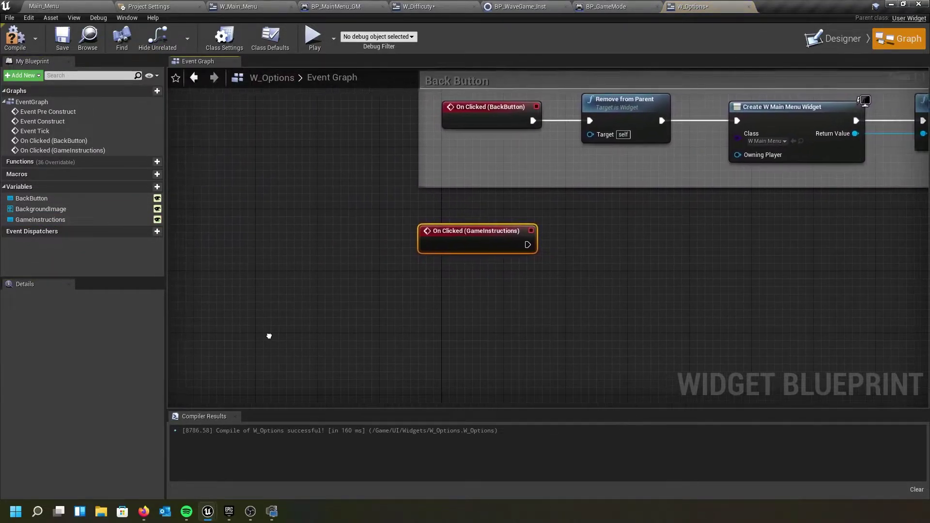
right_drag(351, 322, 237, 322)
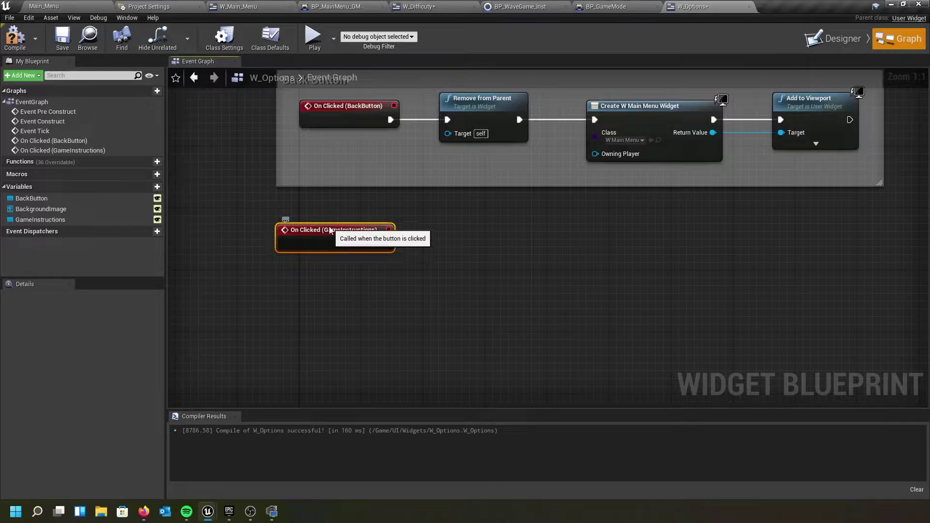
drag(330, 230, 347, 234)
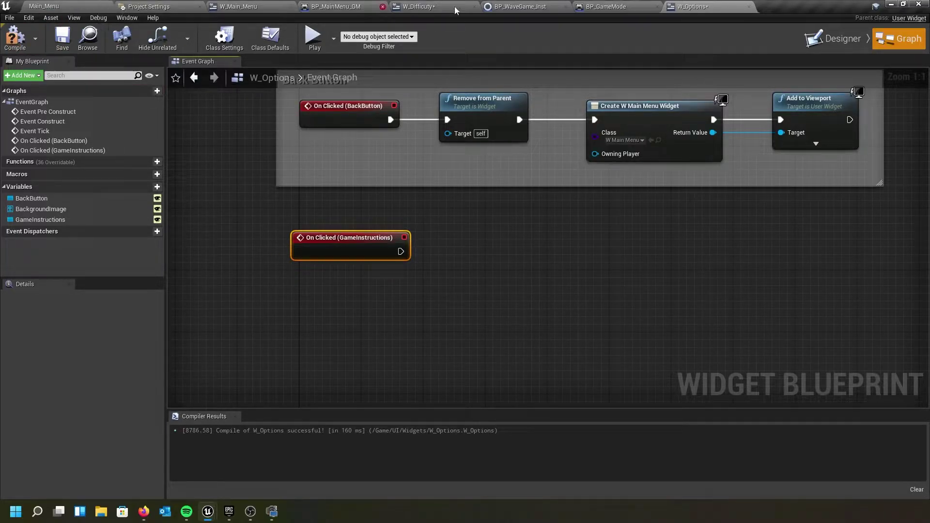
- Browse to the Content > UI > Widgets folder in the Main_Menu editor
click(87, 6)
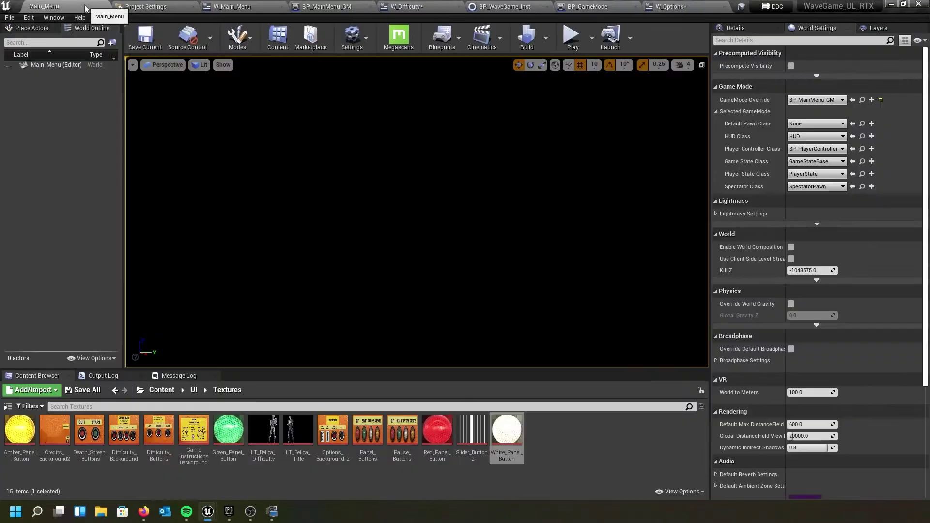
click(193, 392)
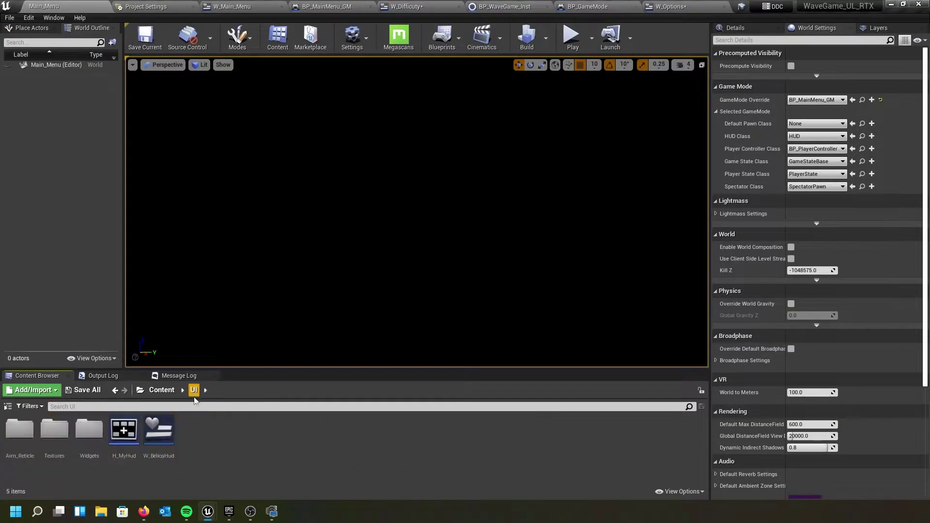
double_click(87, 431)
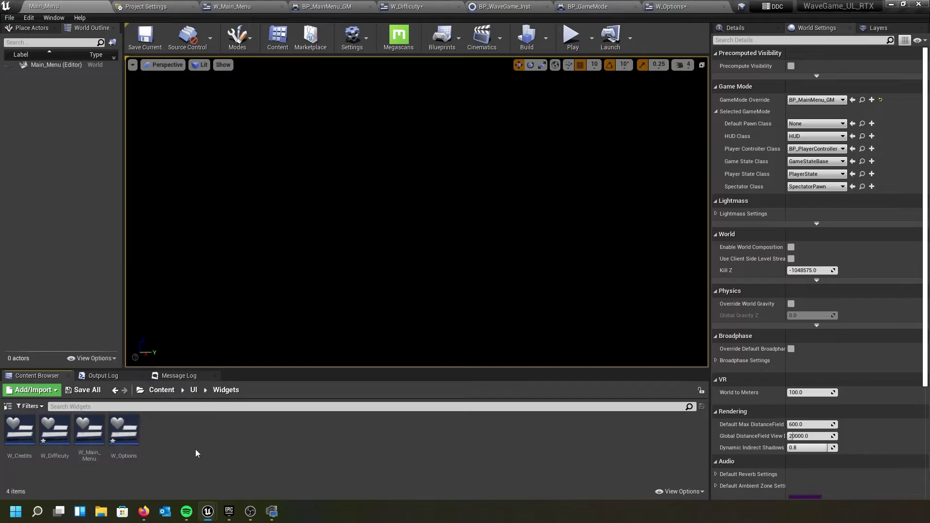
- Create a Widget Blueprint there named W_GameInstruct
right_click(196, 445)
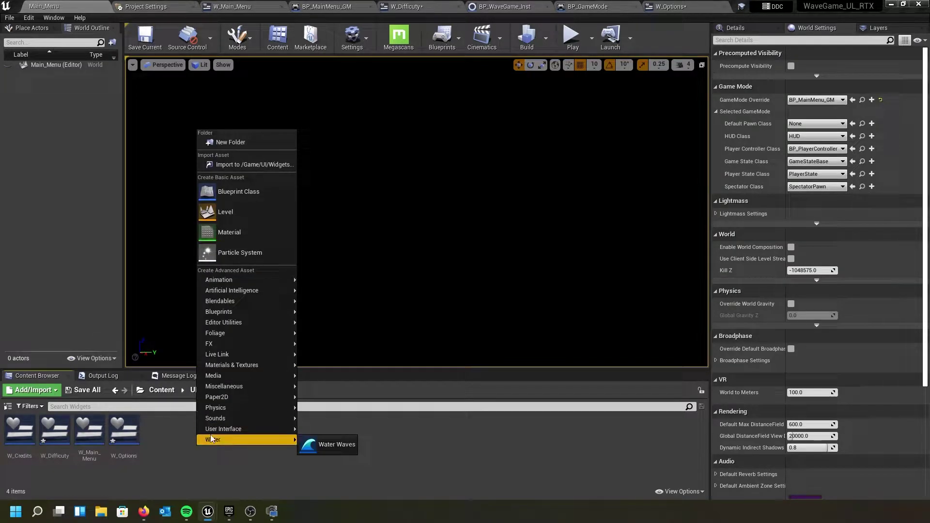
mouse_move(297, 429)
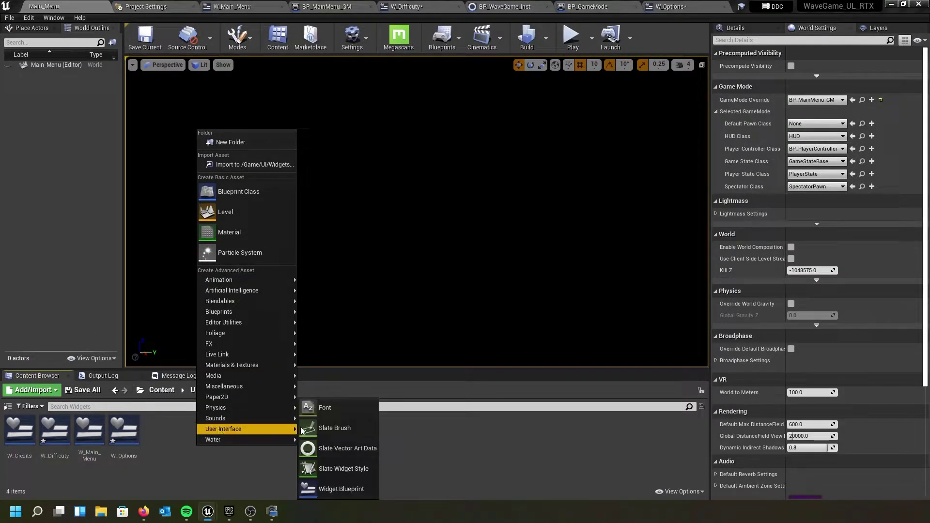
click(328, 489)
text(W_Game)
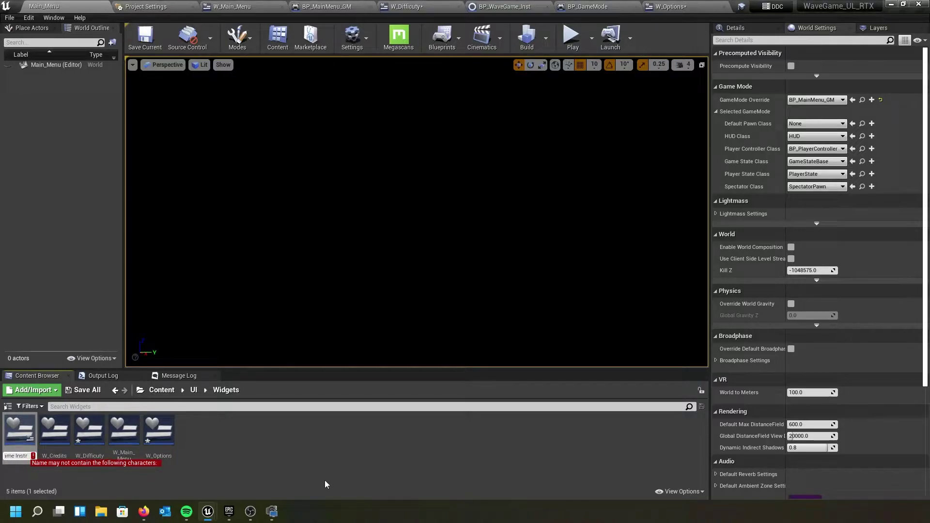
key(BackSpace)
text(In)
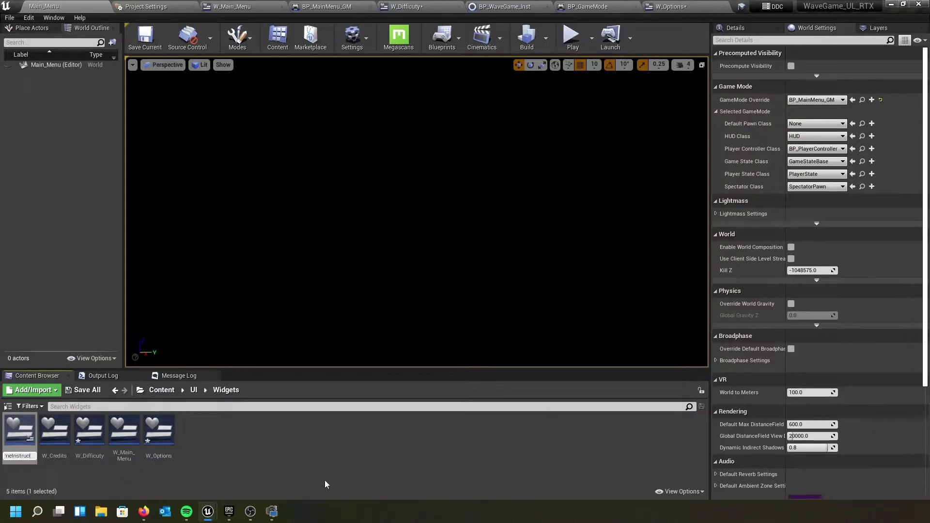
text(struct)
key(Return)
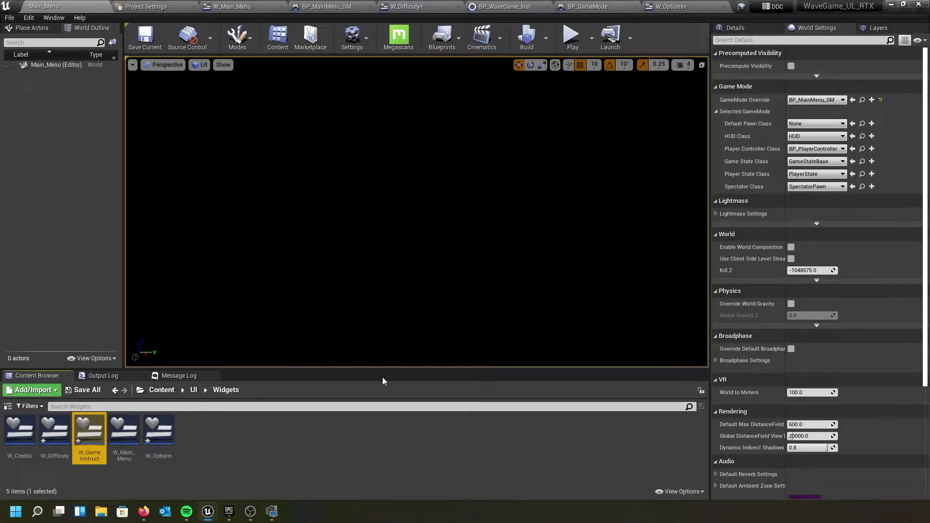
click(673, 6)
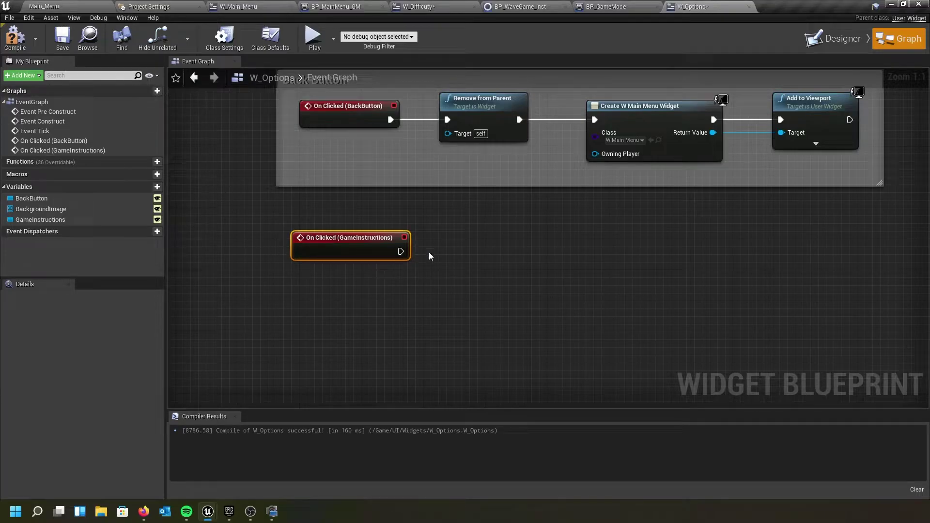
- Paste a copy of the Remove, Create Widget and Add to Viewport nodes, wired to GameInstructions
drag(879, 231, 492, 114)
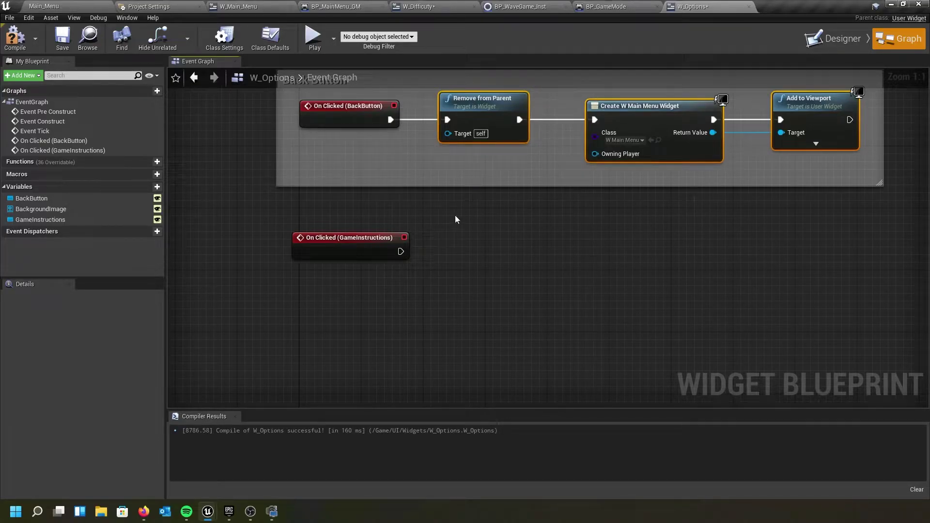
key(ctrl+v)
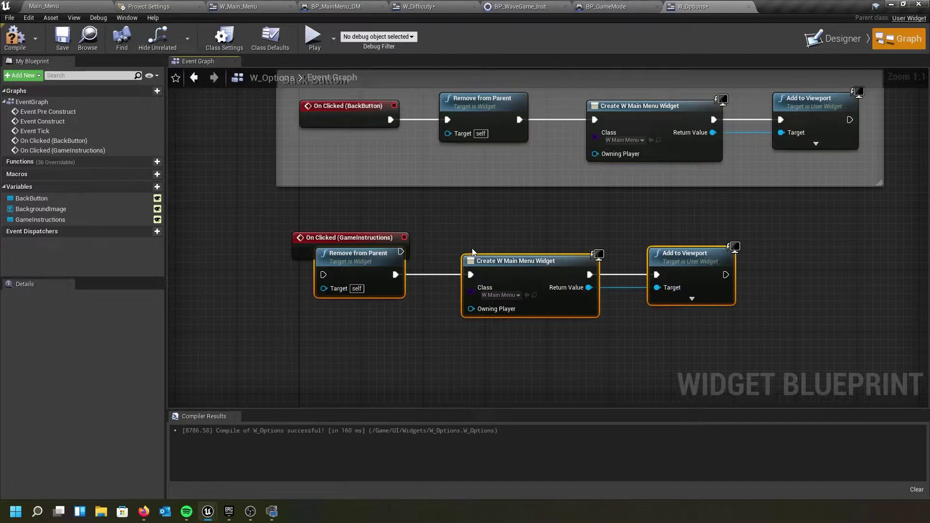
drag(602, 263, 656, 247)
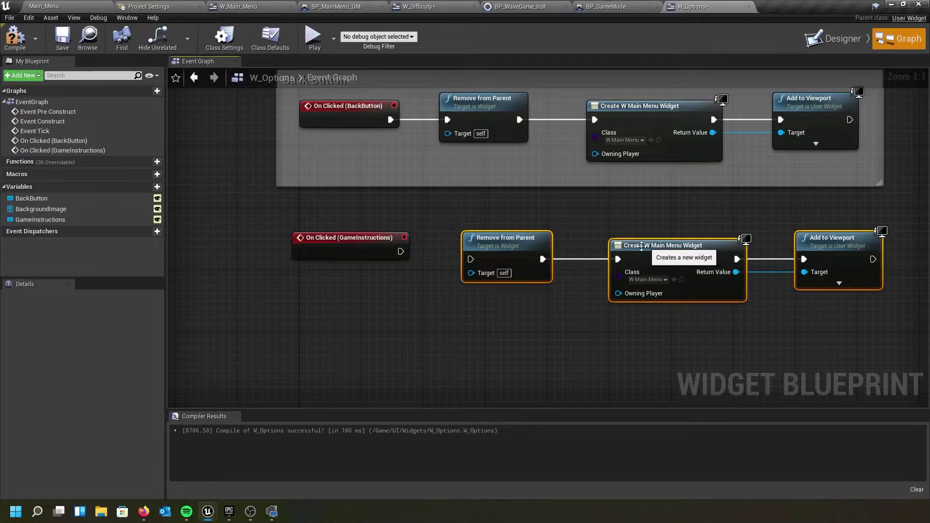
drag(399, 251, 496, 236)
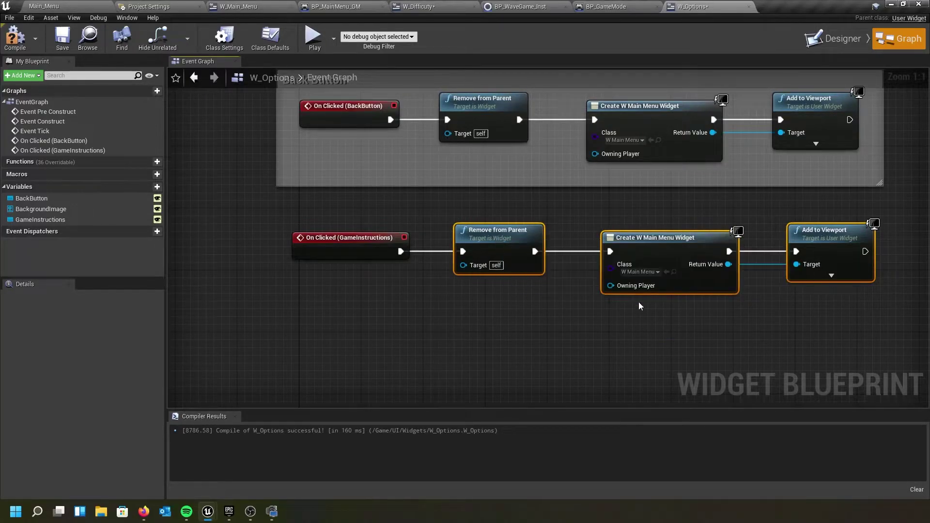
- Set the copied Create Widget class to W_GameInstruct and wrap the chain in a comment
click(657, 273)
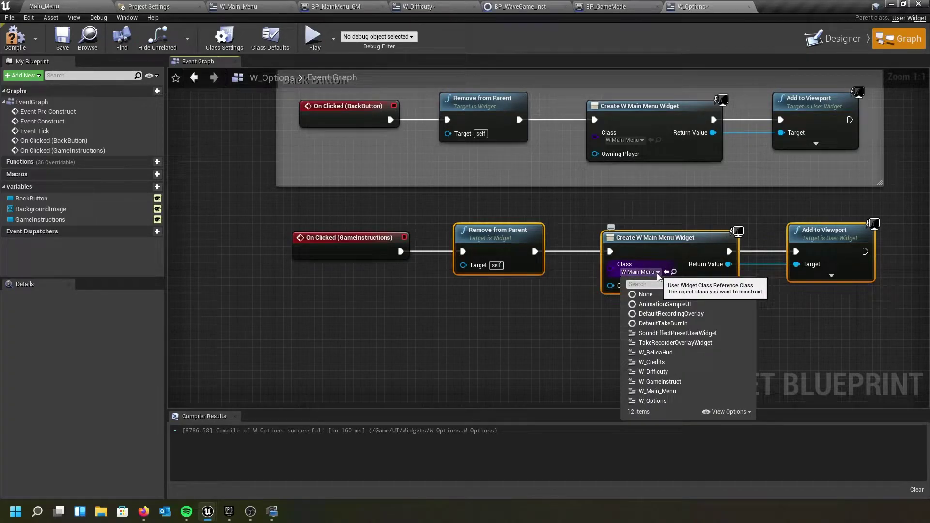
click(656, 382)
drag(273, 215, 833, 321)
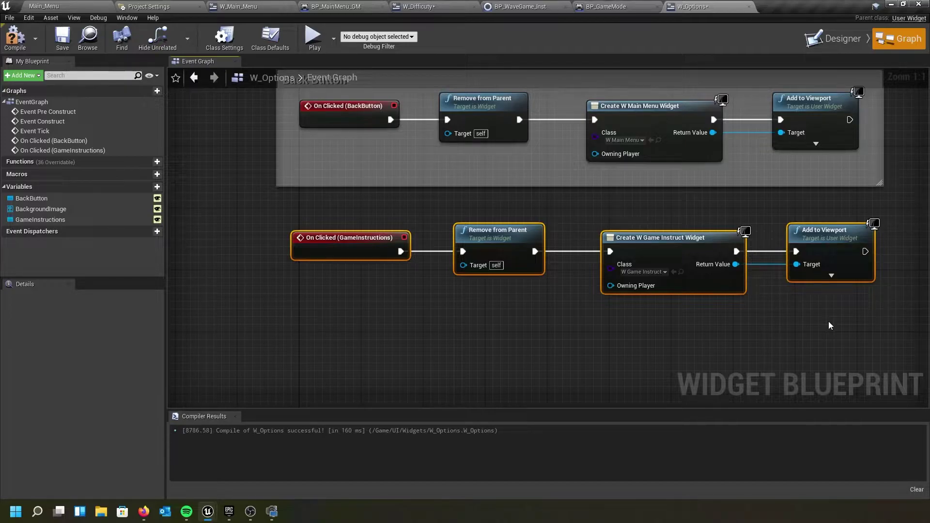
key(c)
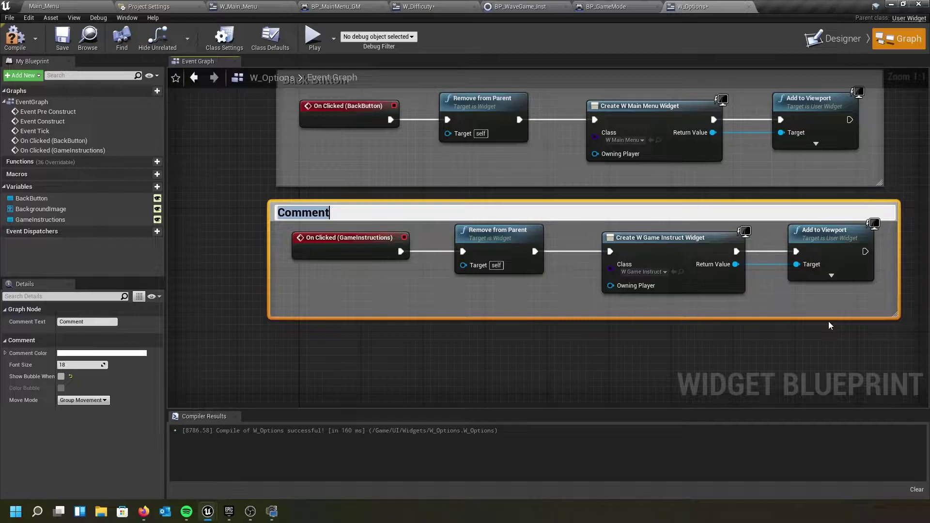
- Title the second comment 'Game Instructions Button', nudge the group, and compile W_Options
text(Game Instruction)
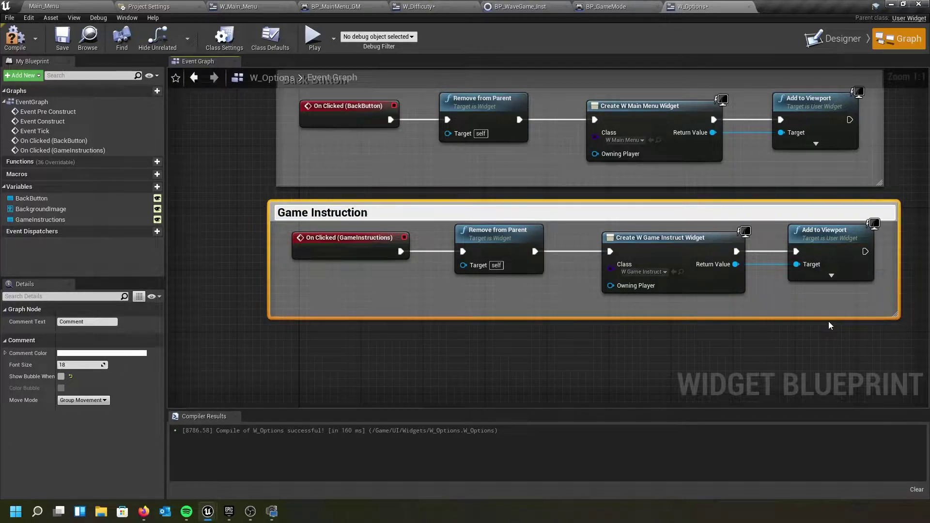
text(s Button)
key(Return)
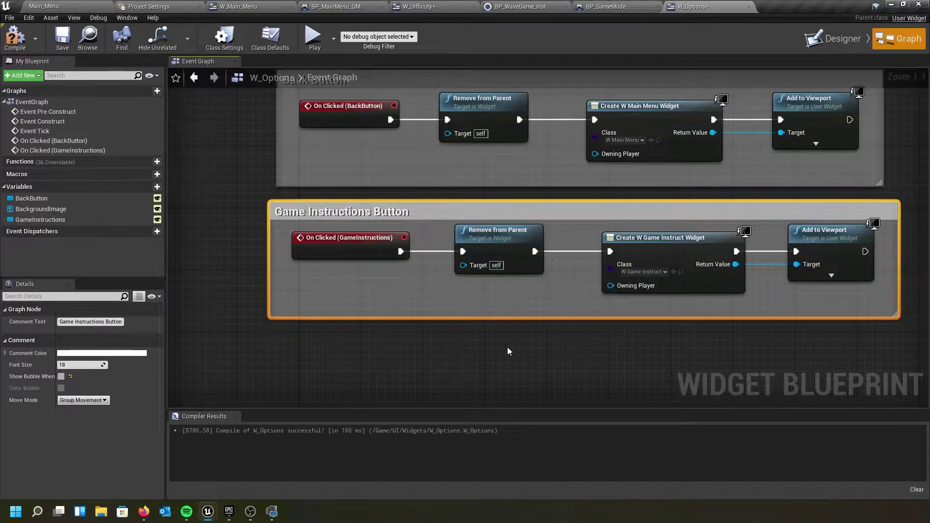
scroll(499, 361, down, 1)
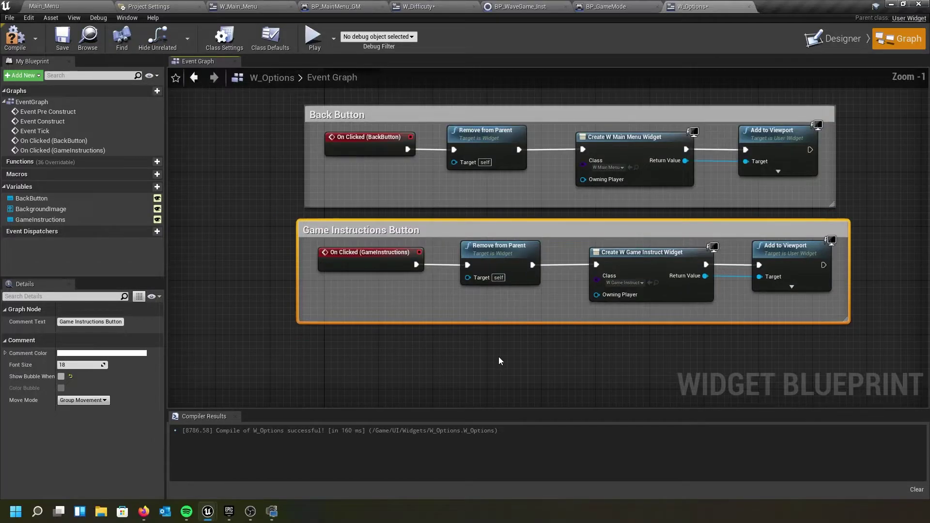
drag(437, 231, 445, 238)
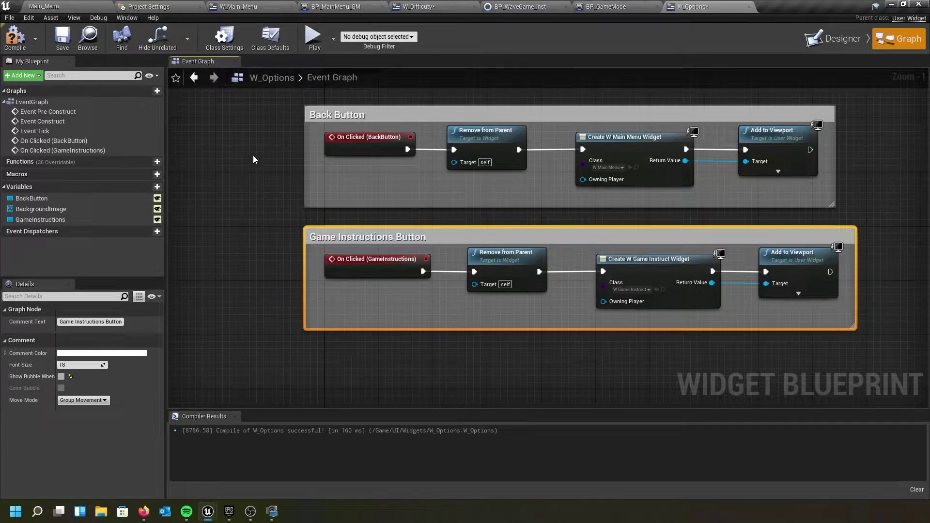
click(14, 36)
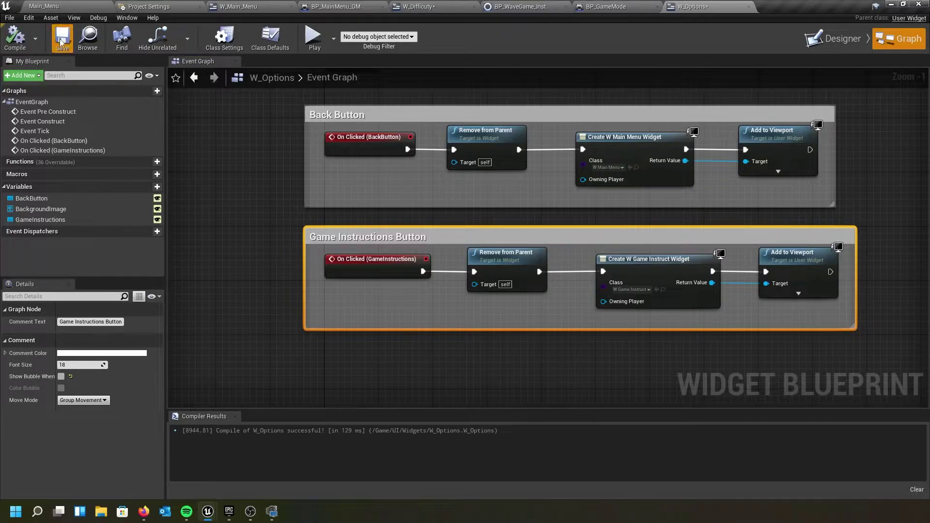
- In Designer view, drop a Slider from the Palette onto the Music Volume gauge
click(821, 42)
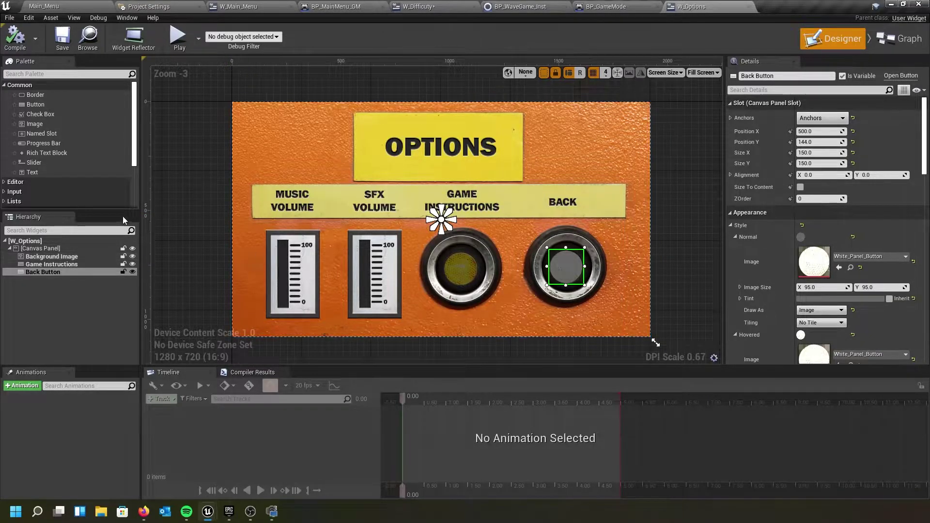
drag(22, 161, 274, 258)
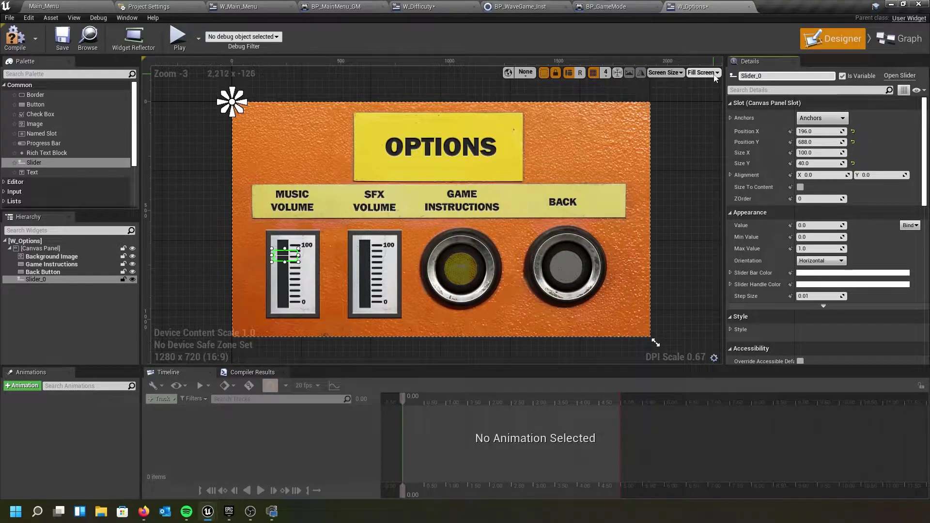
- Rename Slider_0 to 'Music Slider', anchor it to the centre, and make it vertical
double_click(762, 76)
text(Mu)
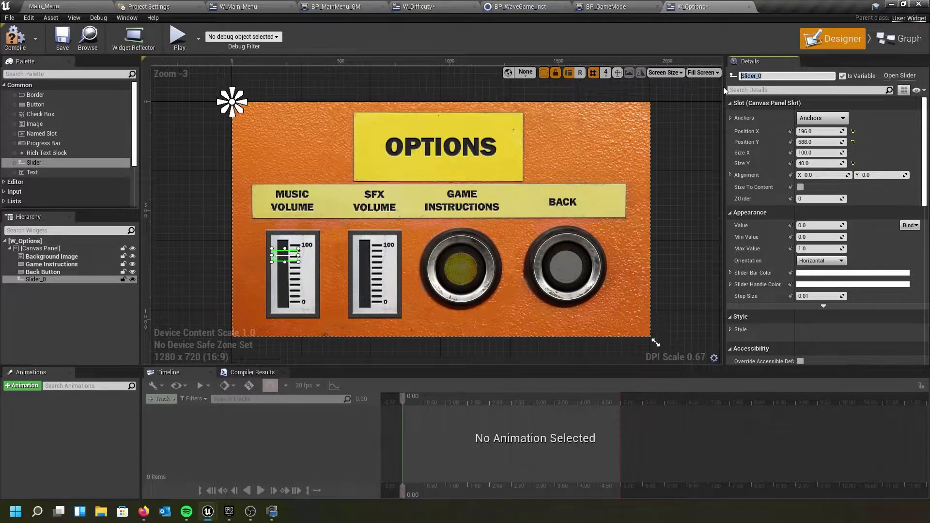
text(sic Slider)
key(Return)
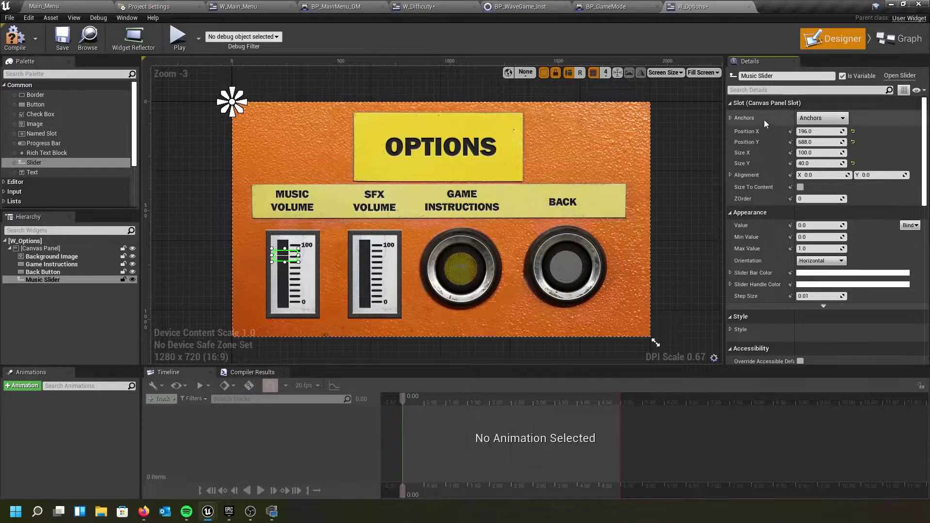
click(822, 117)
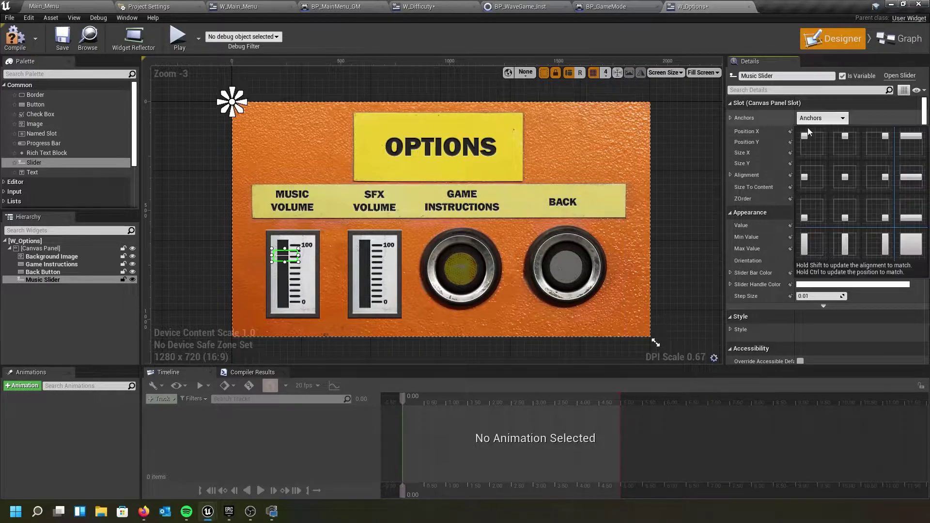
click(834, 175)
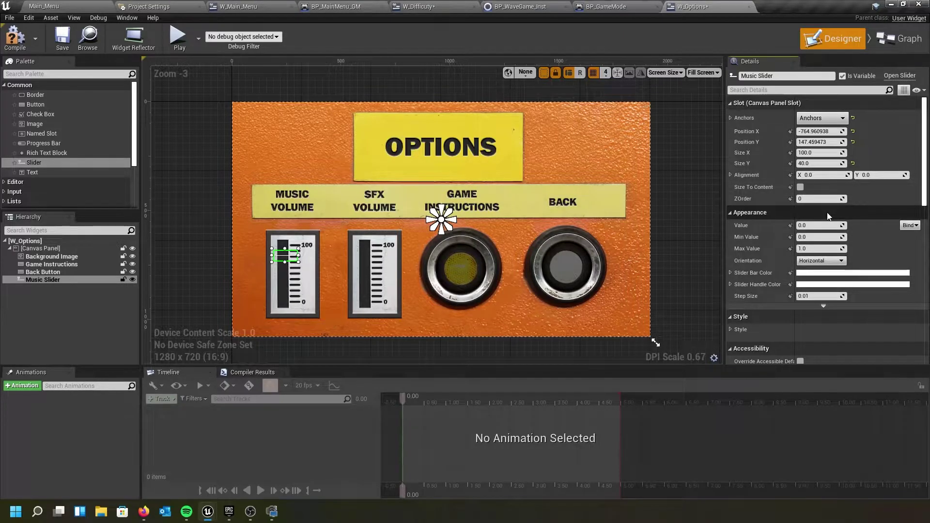
click(841, 263)
click(825, 279)
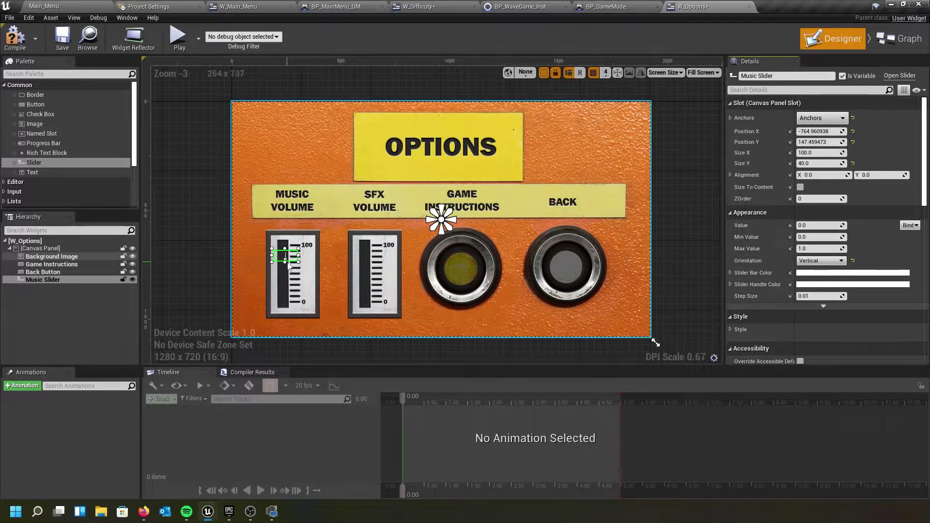
- Resize the Music Slider to about 77.76 x 322.50 so it covers the music gauge
drag(285, 261, 292, 304)
drag(285, 249, 285, 243)
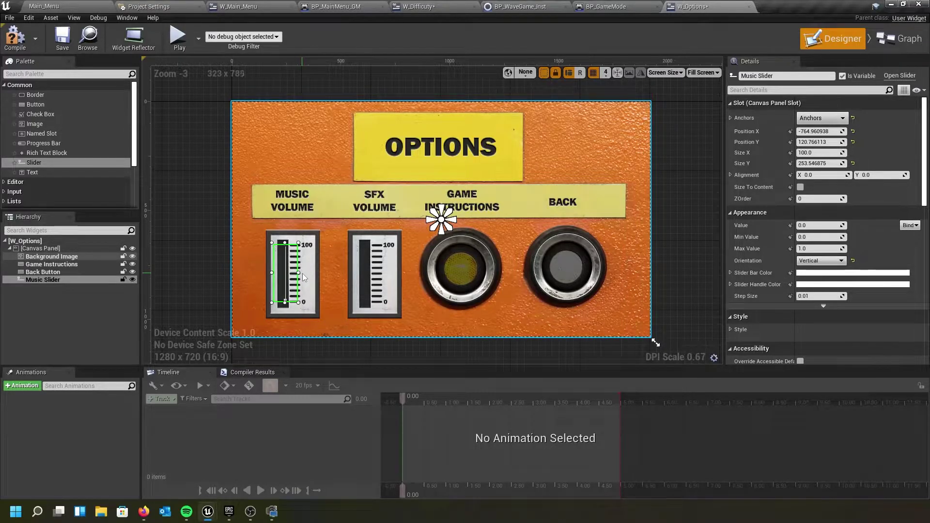
drag(298, 273, 293, 272)
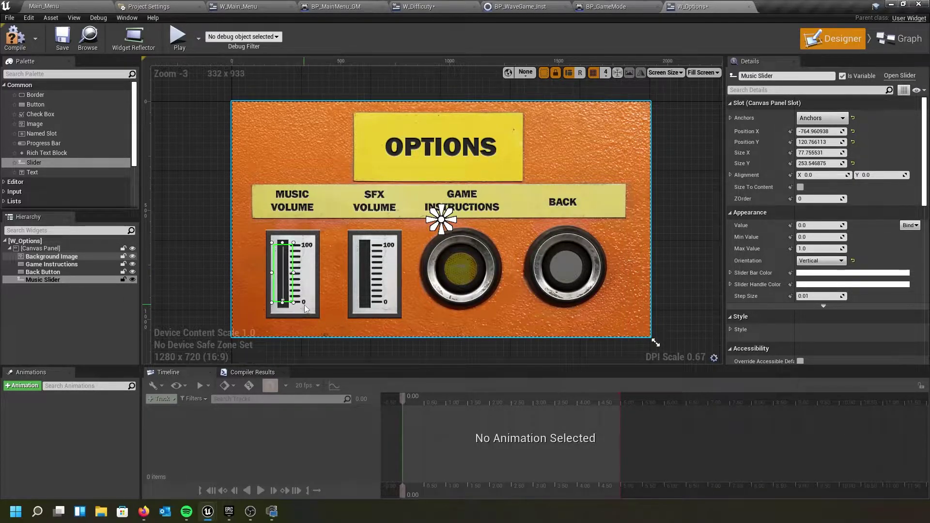
drag(283, 242, 283, 236)
drag(282, 303, 285, 309)
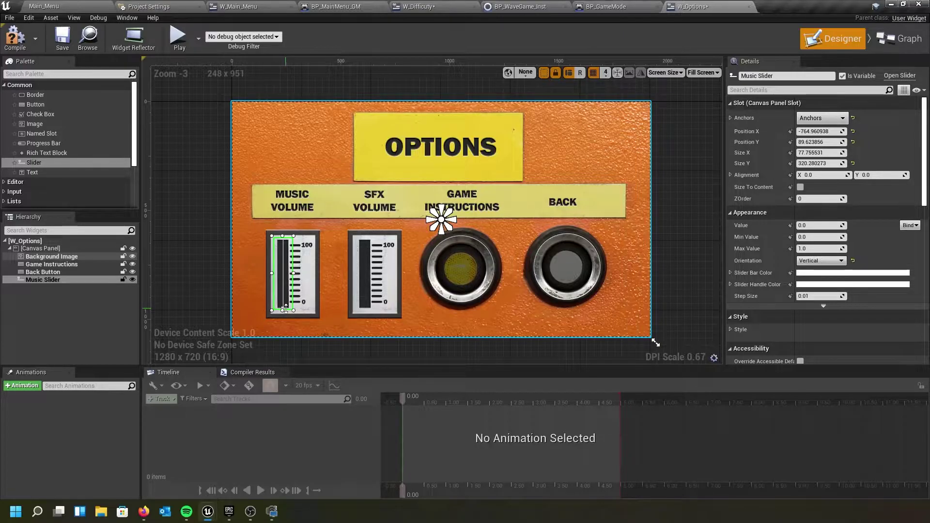
drag(287, 309, 288, 309)
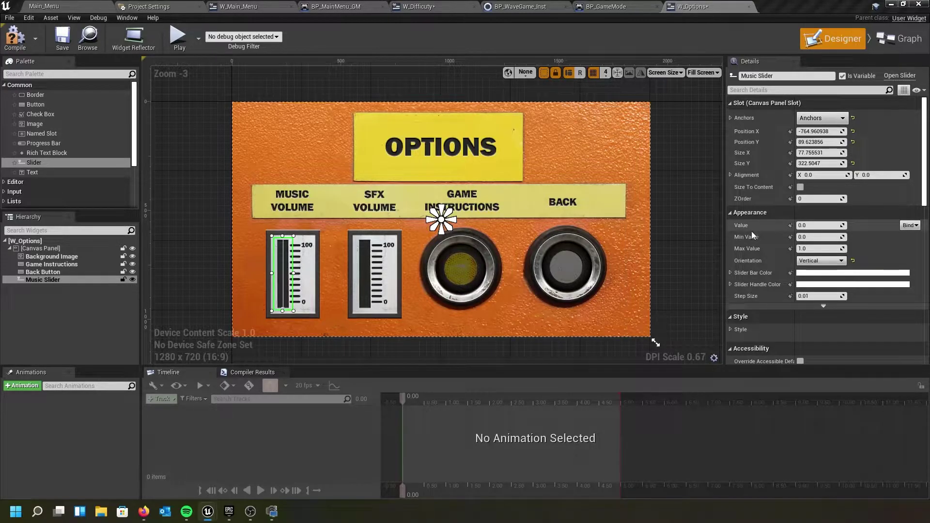
- Set the Music Slider's Value to 1.0 and Max Value to 3.0
click(810, 226)
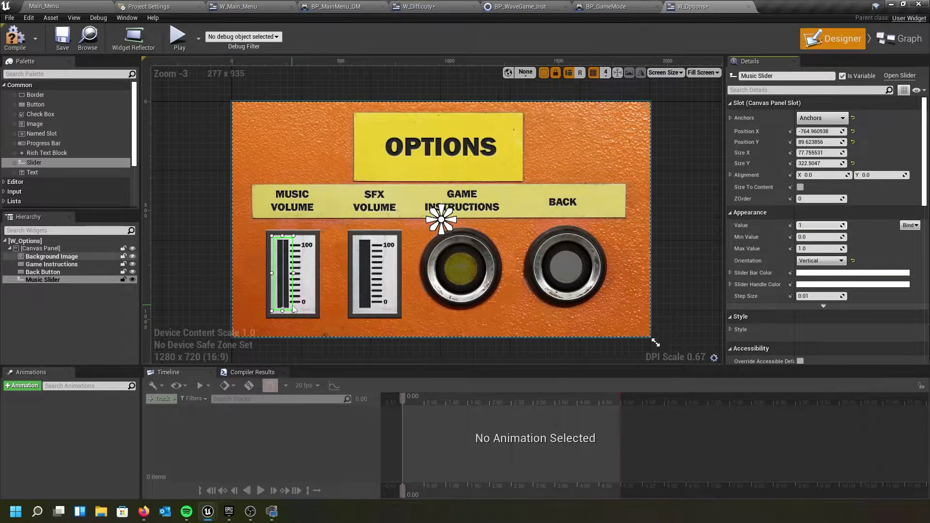
text(1)
key(Return)
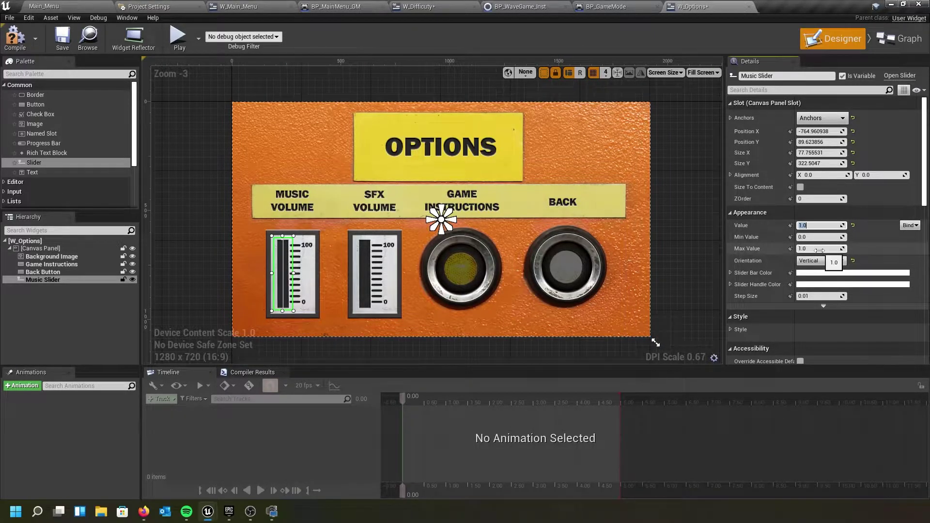
click(804, 249)
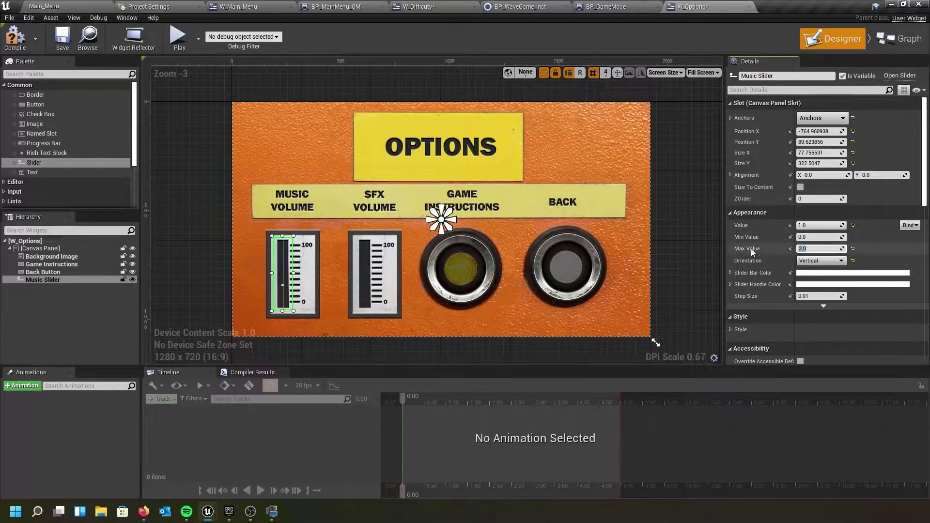
scroll(828, 272, down, 1)
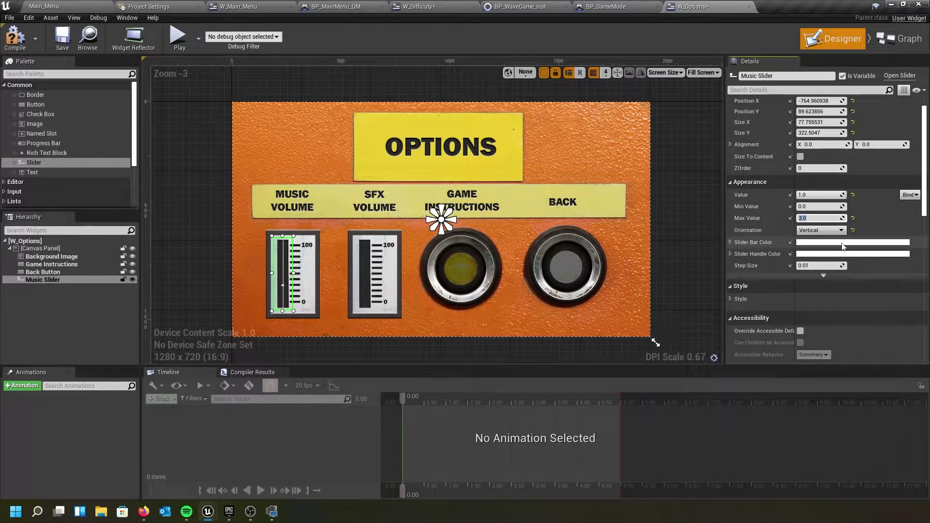
click(843, 247)
- Set the Slider Bar Color to pure black and the Step Size to 0.1
click(775, 294)
drag(775, 294, 777, 369)
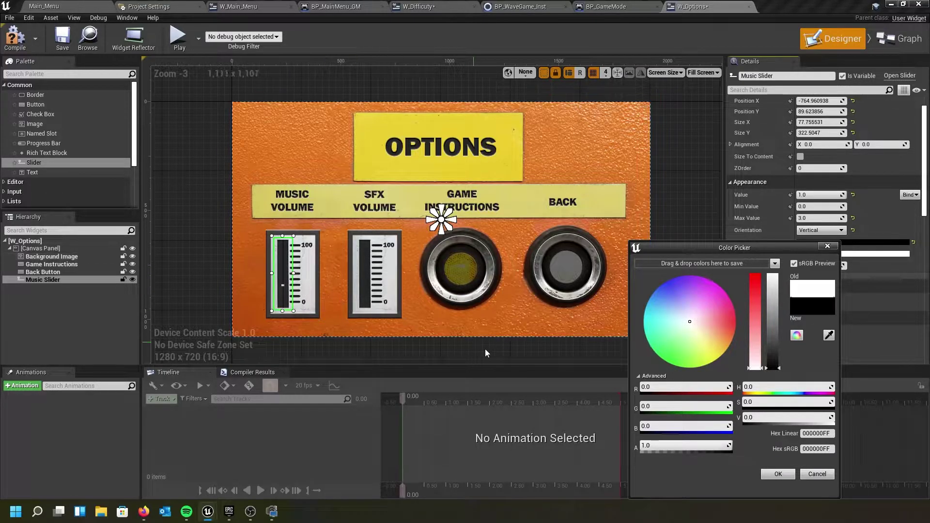
click(778, 474)
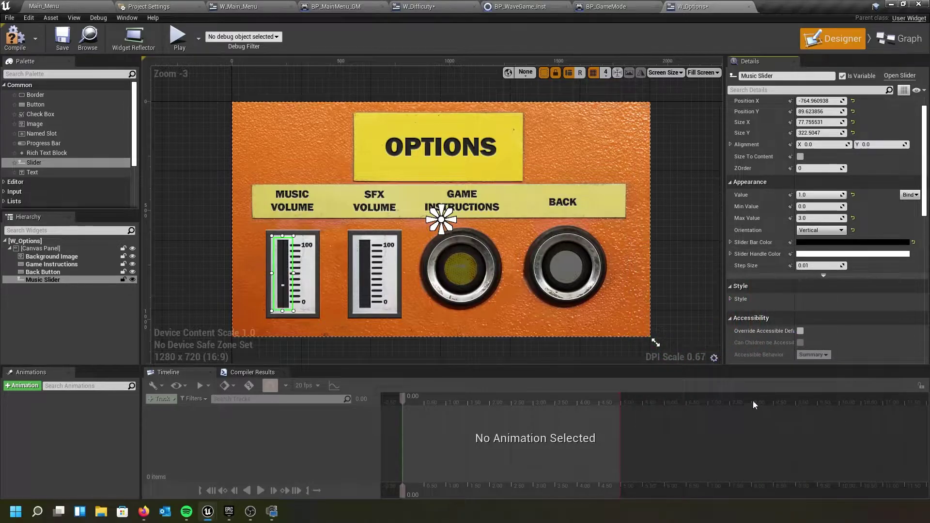
click(816, 265)
key(Return)
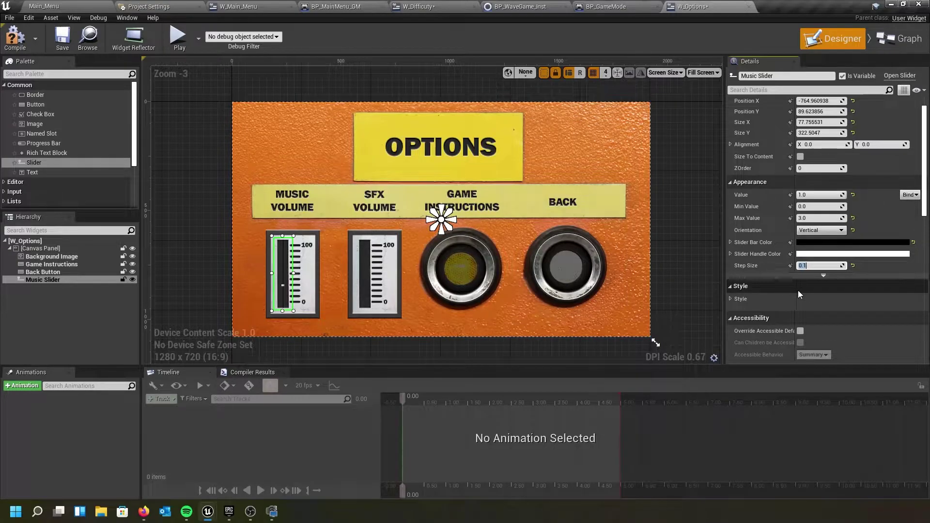
- Review the Style's Normal, Hovered and Disabled Thumb Image settings, then return to the Main_Menu level
click(731, 298)
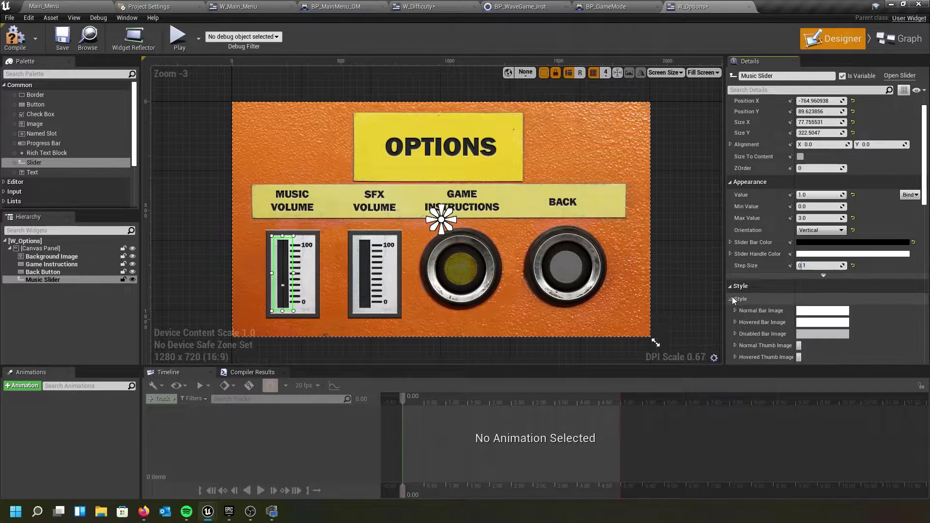
scroll(754, 292, down, 3)
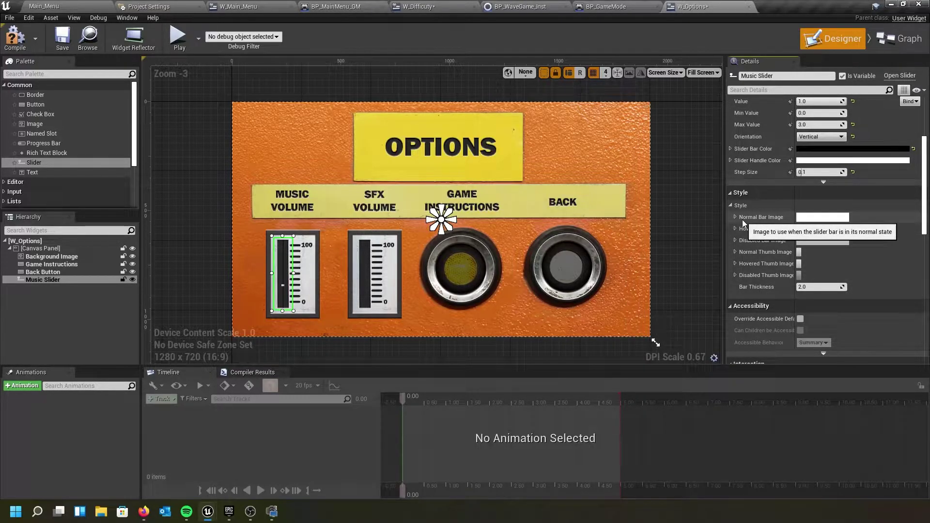
scroll(737, 242, down, 2)
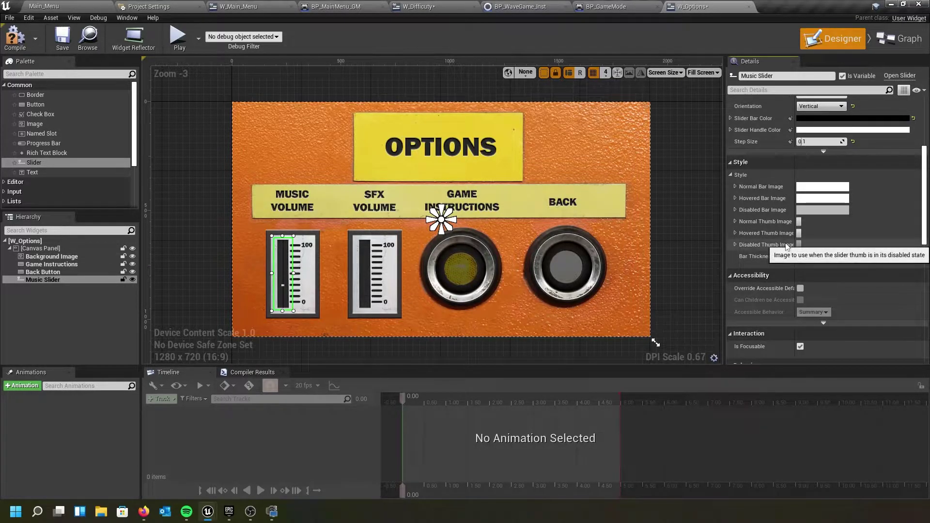
click(735, 221)
scroll(745, 261, down, 2)
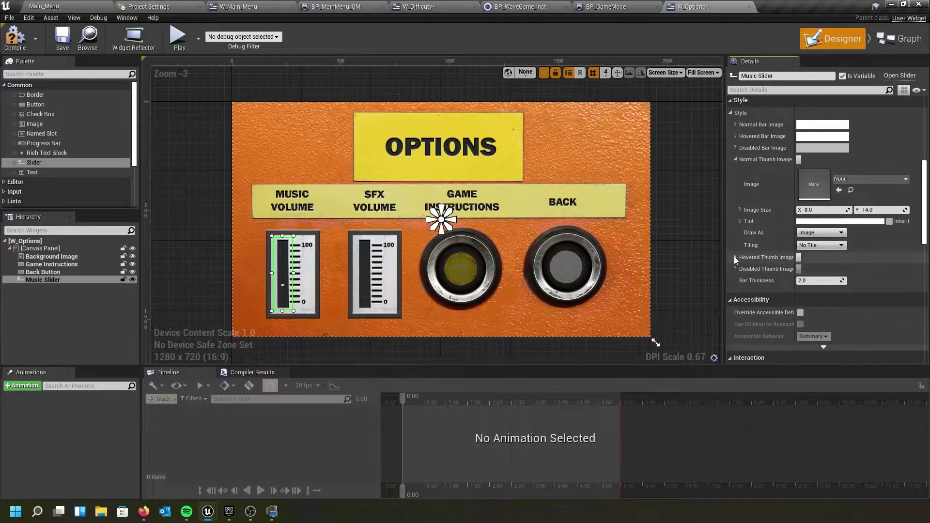
click(734, 256)
scroll(736, 268, down, 1)
scroll(736, 269, down, 1)
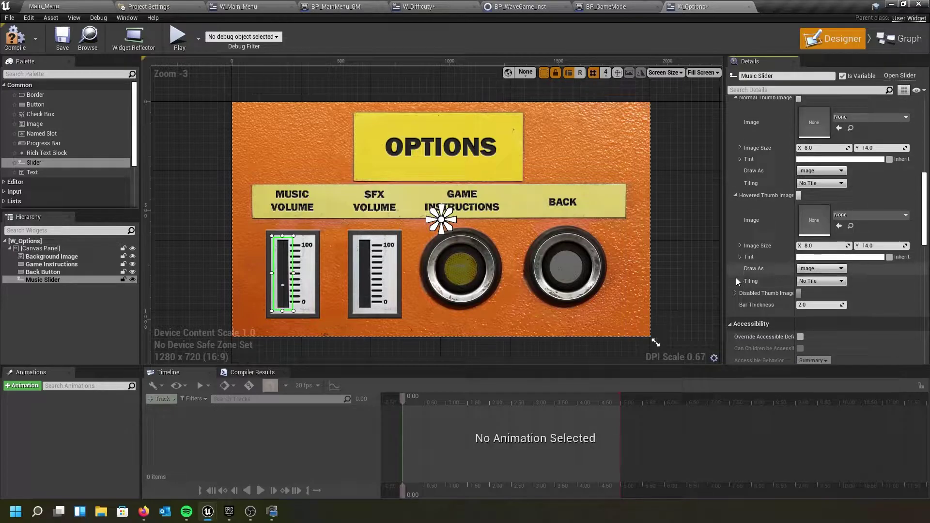
click(735, 293)
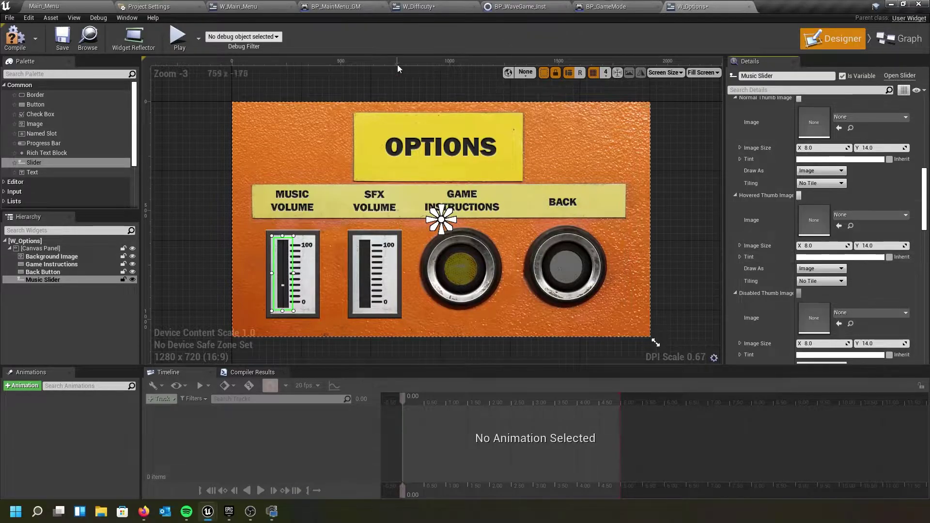
click(73, 6)
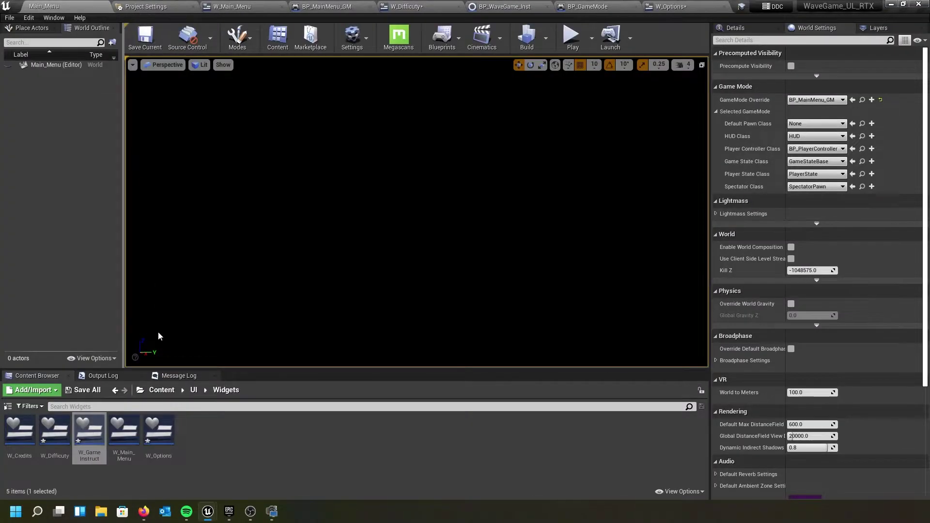
- Select the Slider_Button_2 texture in the UI Textures folder
click(194, 390)
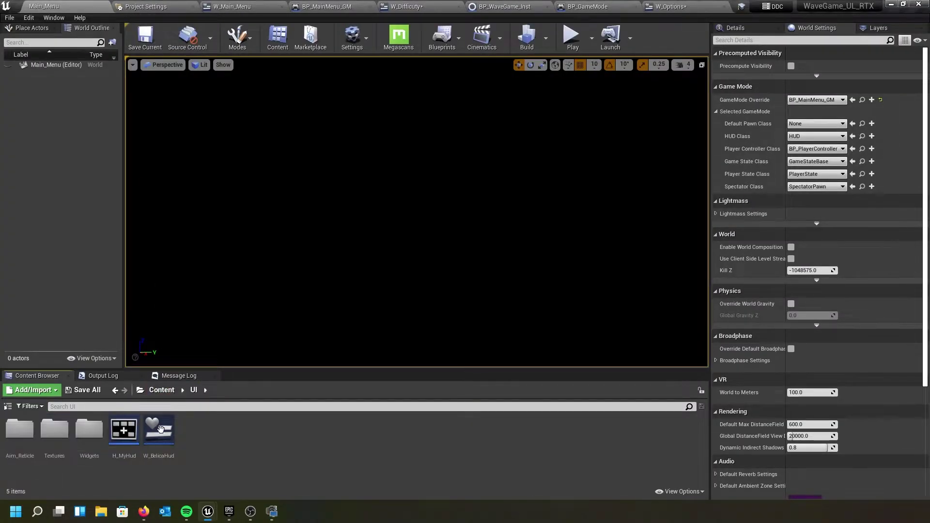
double_click(55, 429)
click(472, 433)
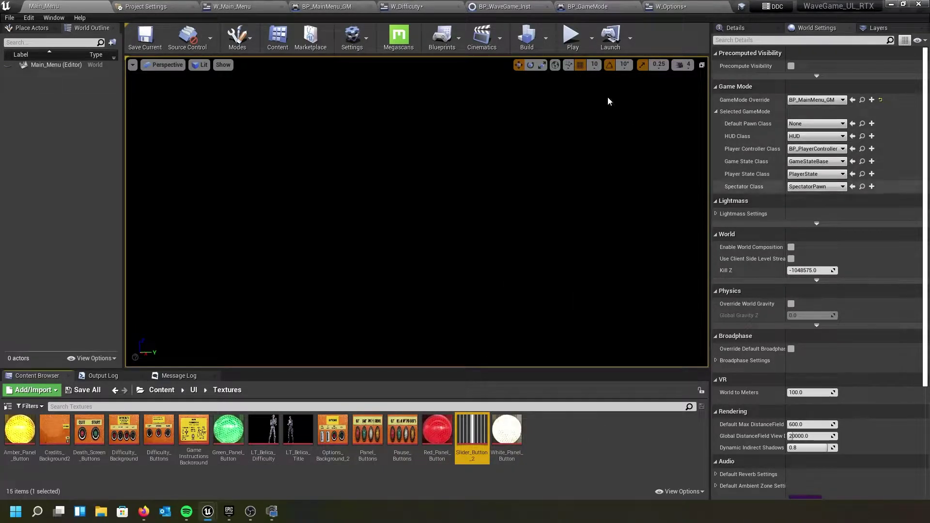
- In W_Options, assign Slider_Button_2 (60 x 80) as the Music Slider's Normal Thumb Image
click(686, 12)
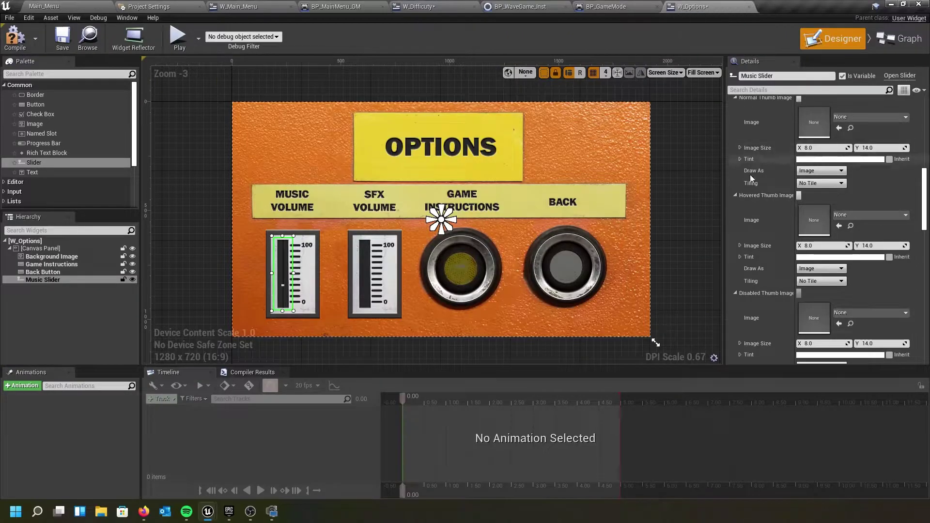
scroll(767, 220, down, 1)
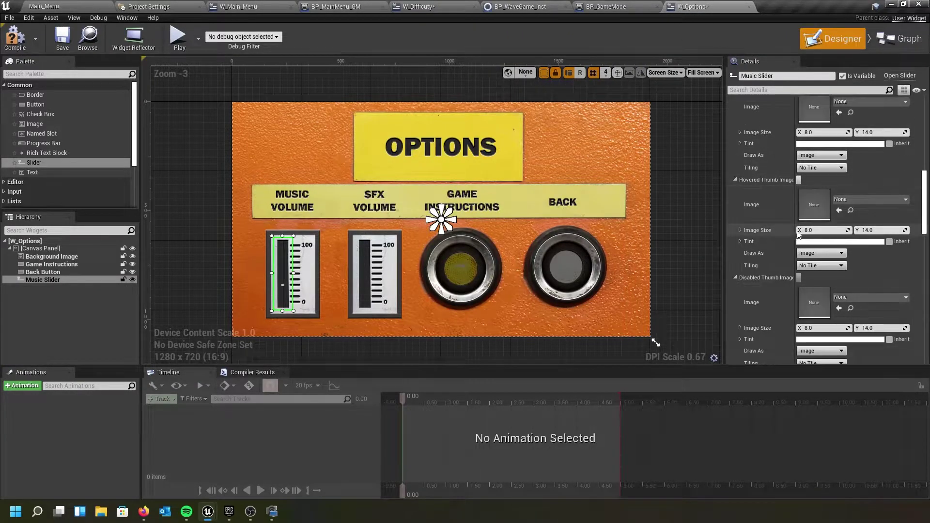
scroll(763, 199, up, 2)
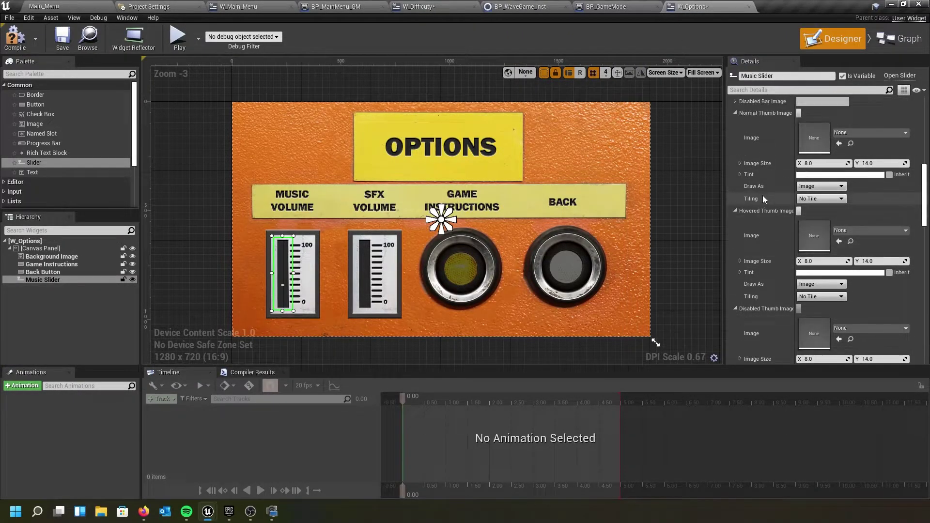
click(838, 144)
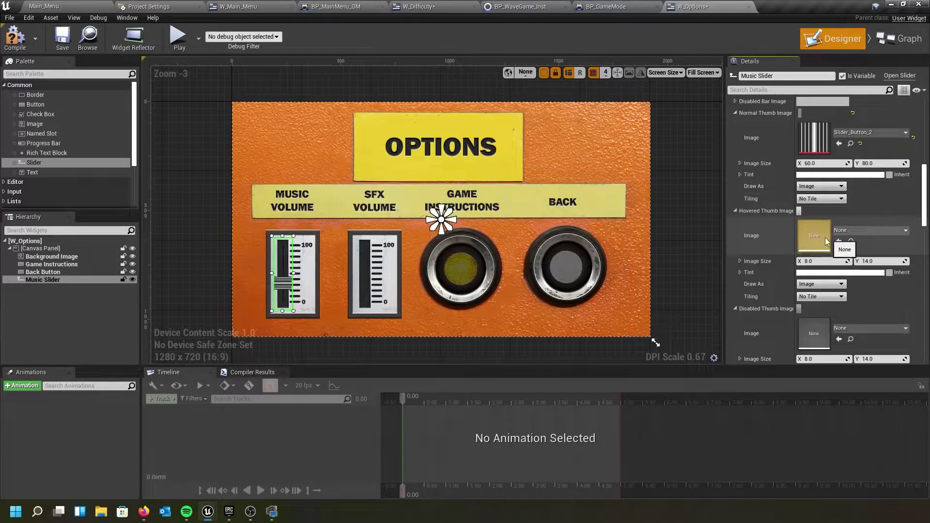
- Set the Hovered Thumb Image to Slider_Button_2 with a fully saturated yellow tint
click(839, 241)
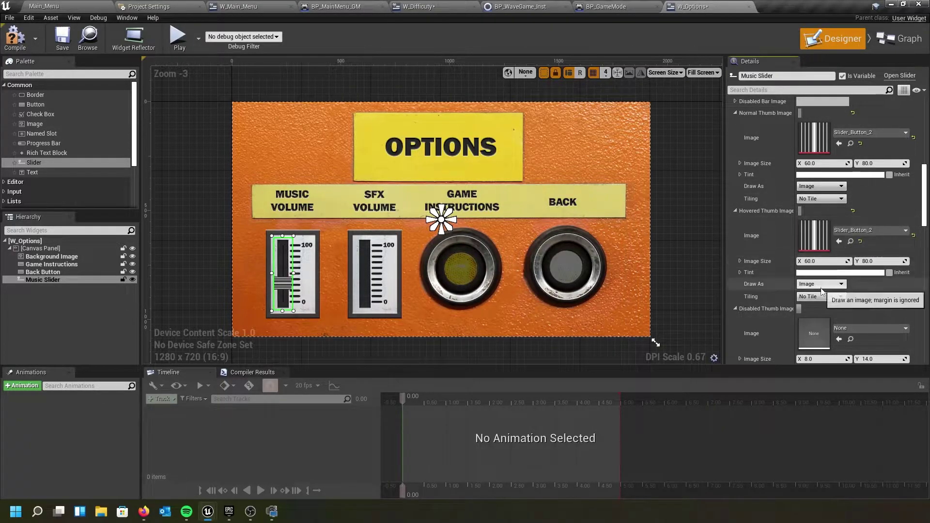
click(821, 275)
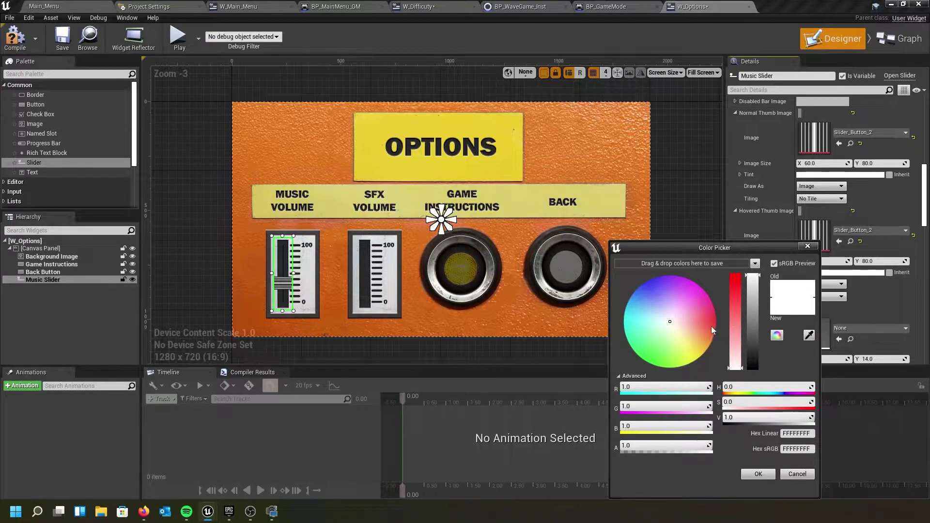
click(698, 358)
drag(699, 358, 700, 360)
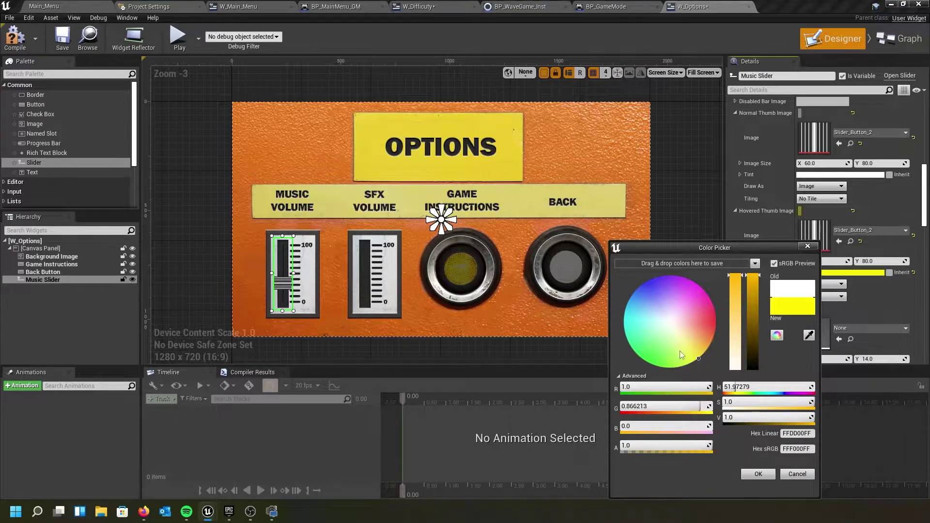
click(757, 474)
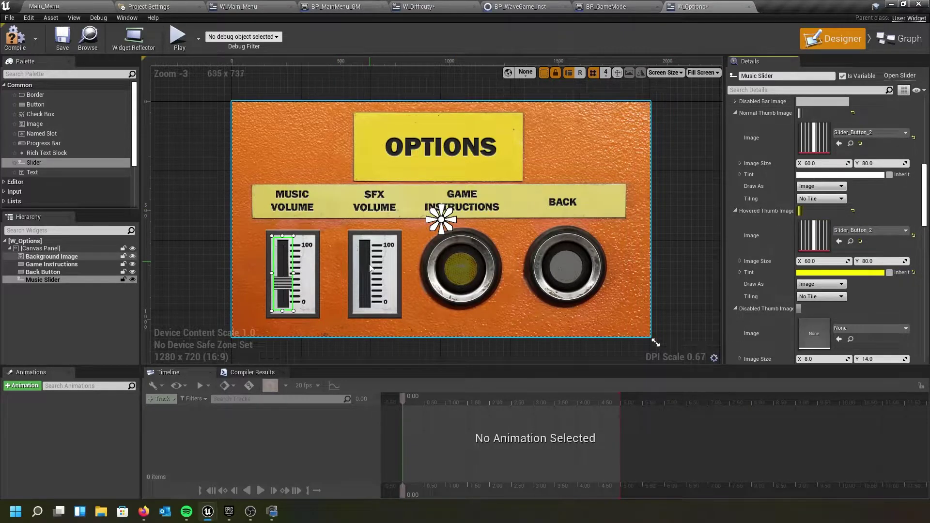
- Change the Music Slider's Bar Thickness from about 1.14 to 15
scroll(754, 220, up, 3)
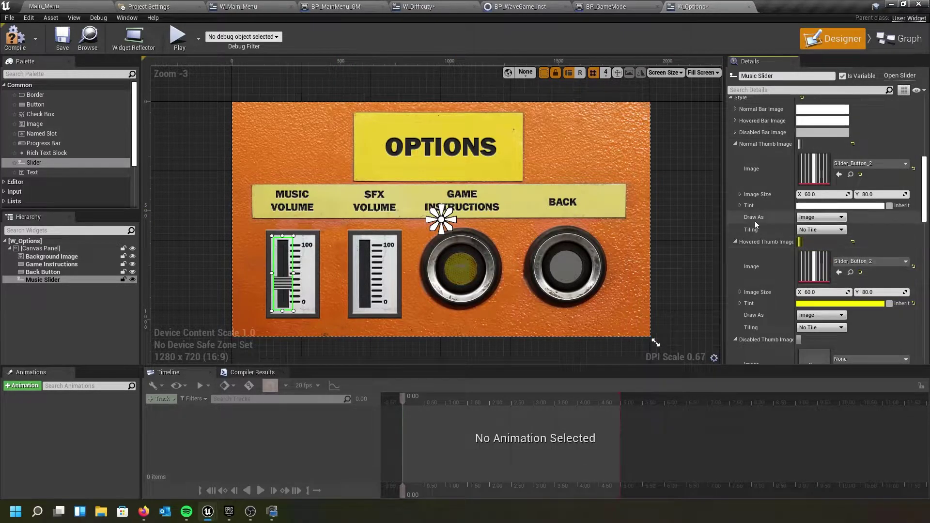
scroll(754, 220, up, 1)
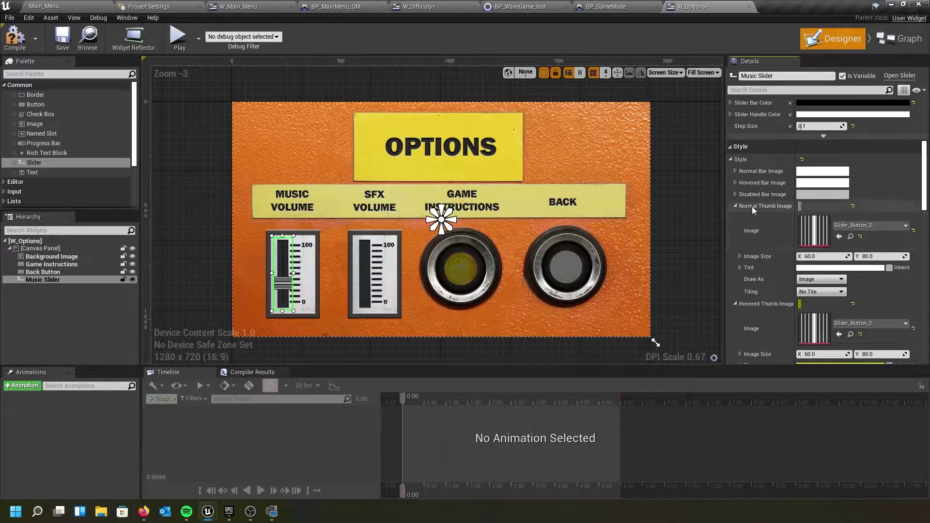
scroll(751, 207, up, 5)
scroll(780, 272, down, 6)
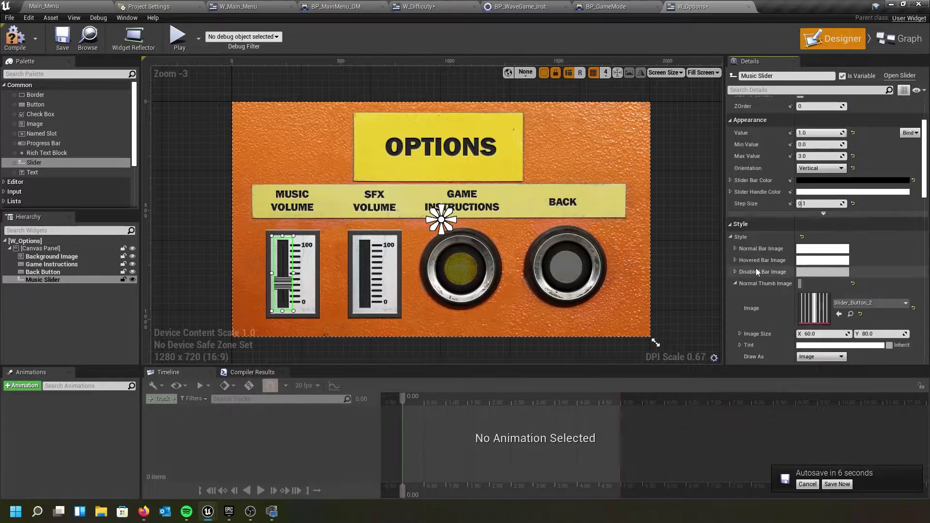
scroll(757, 271, down, 8)
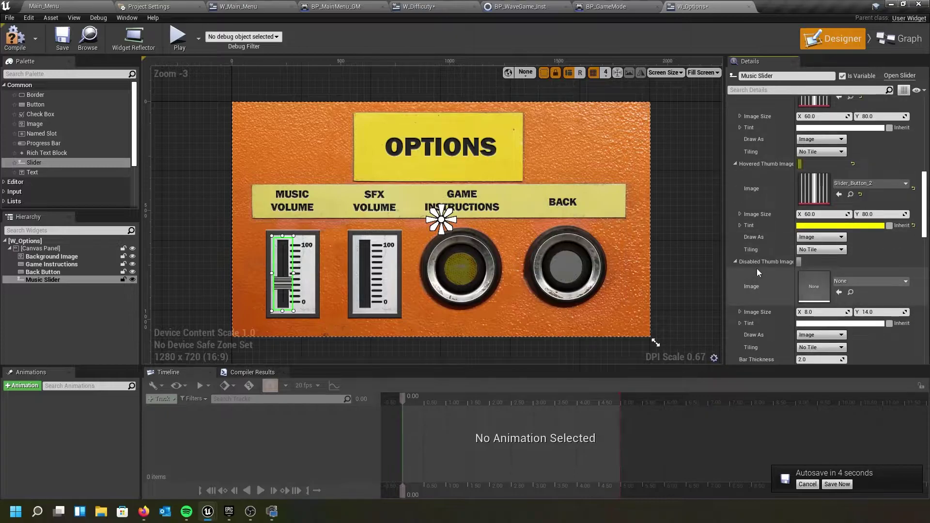
scroll(758, 272, down, 1)
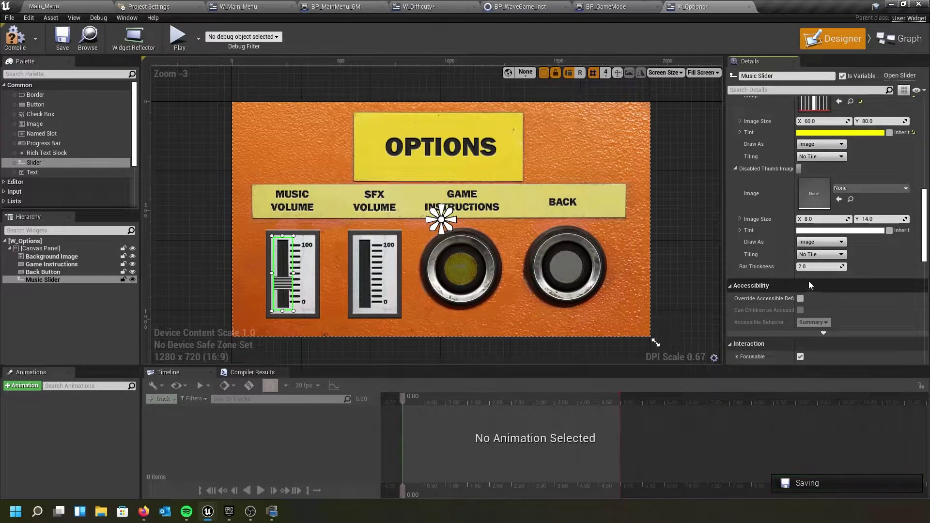
drag(806, 269, 794, 269)
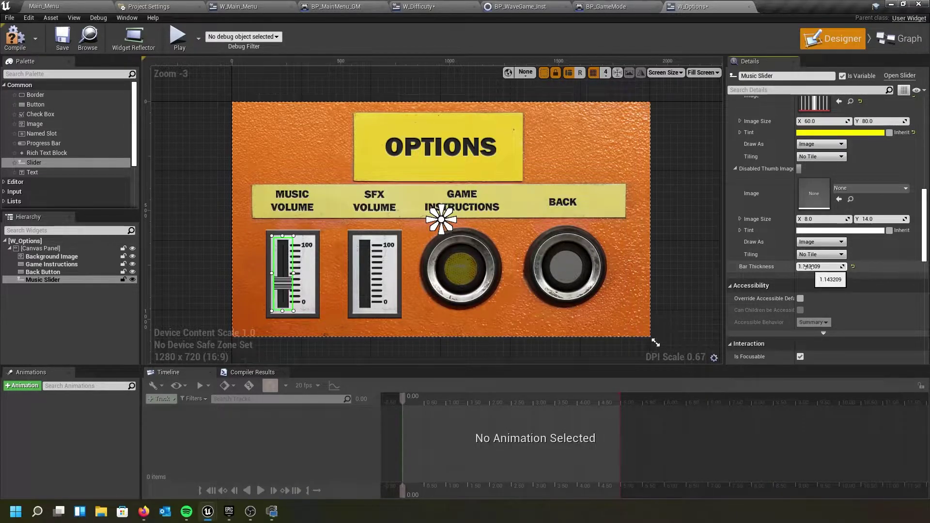
click(821, 267)
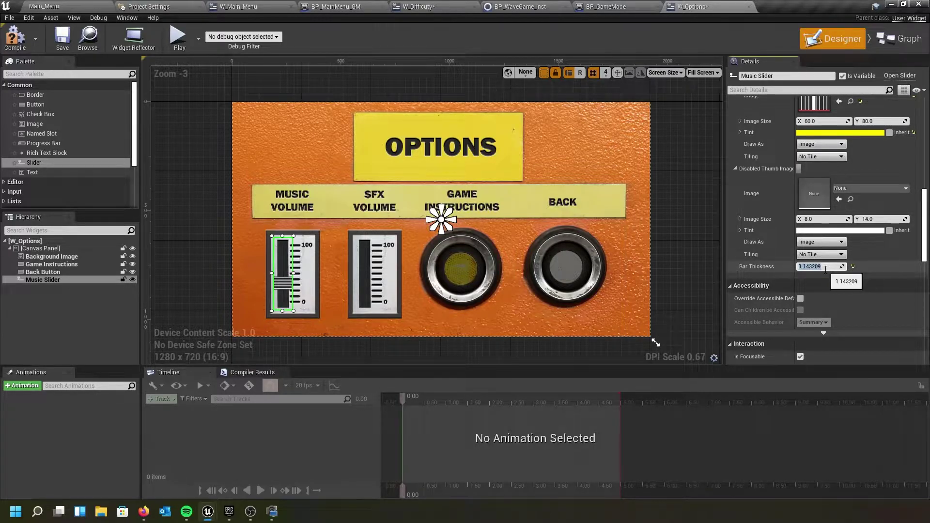
text(15)
key(Return)
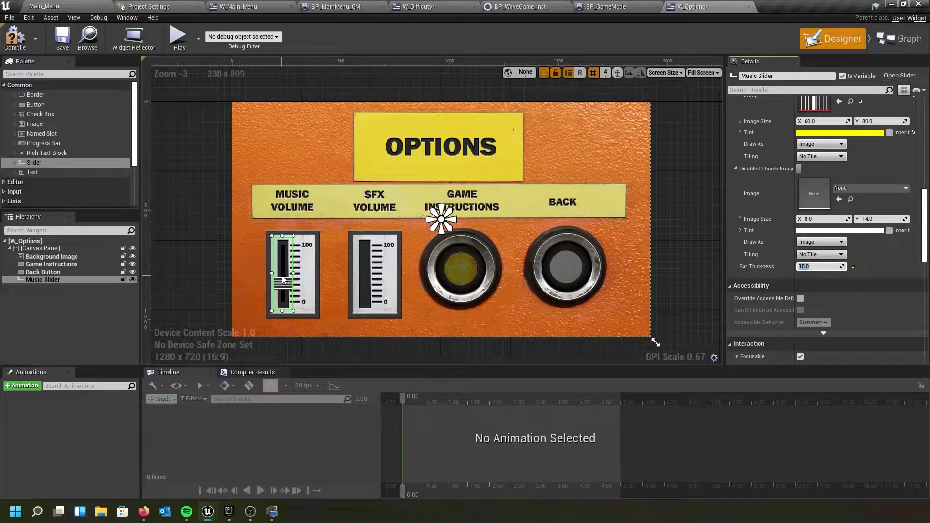
- Duplicate Music Slider with Ctrl+D, rename the copy 'SFX Slider', and move it onto the SFX Volume gauge
click(72, 280)
key(ctrl+d)
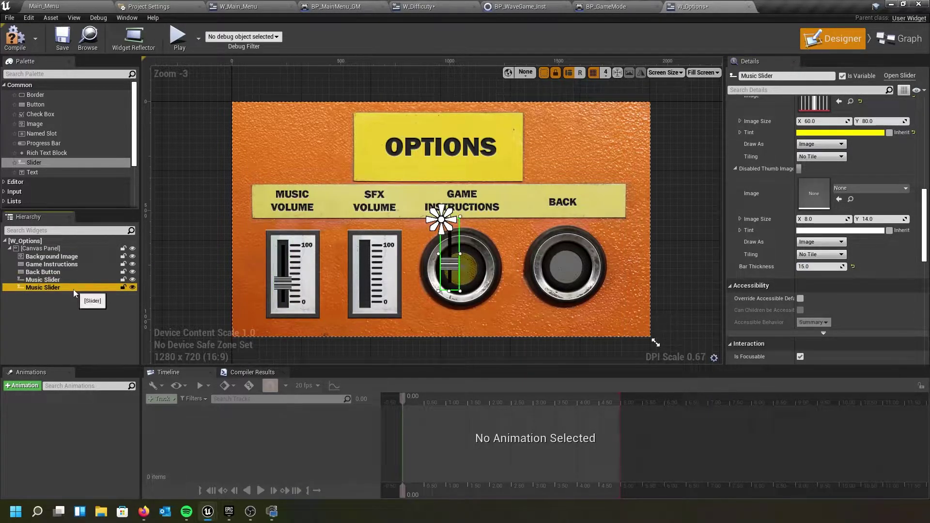
click(756, 76)
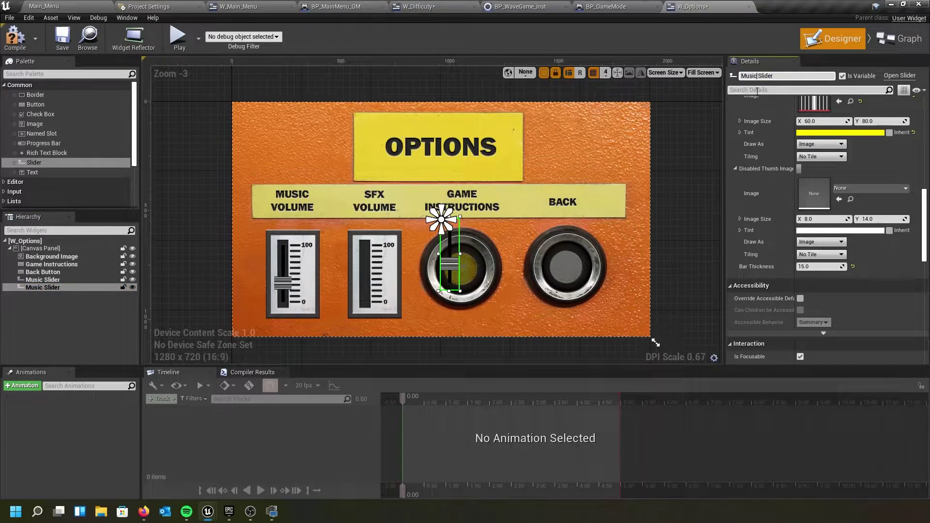
key(BackSpace)
key(BackSpace)
text(S)
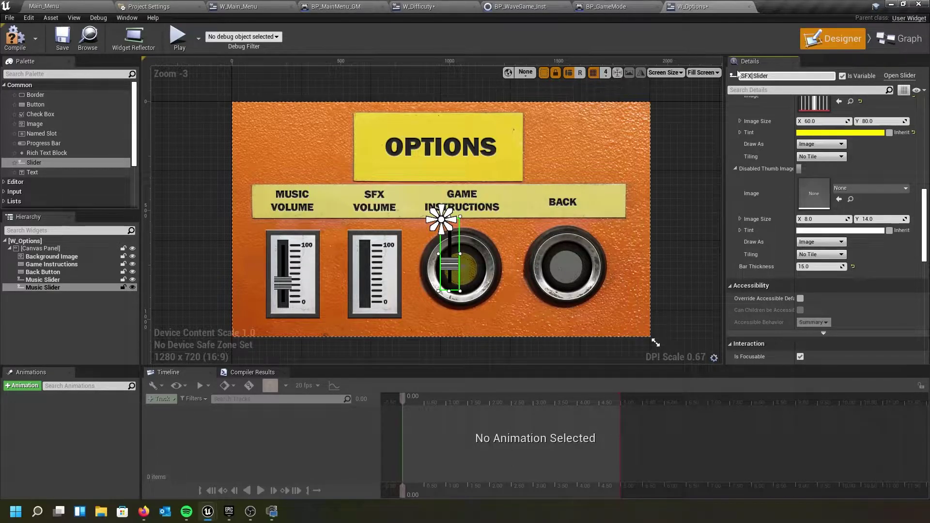
click(767, 89)
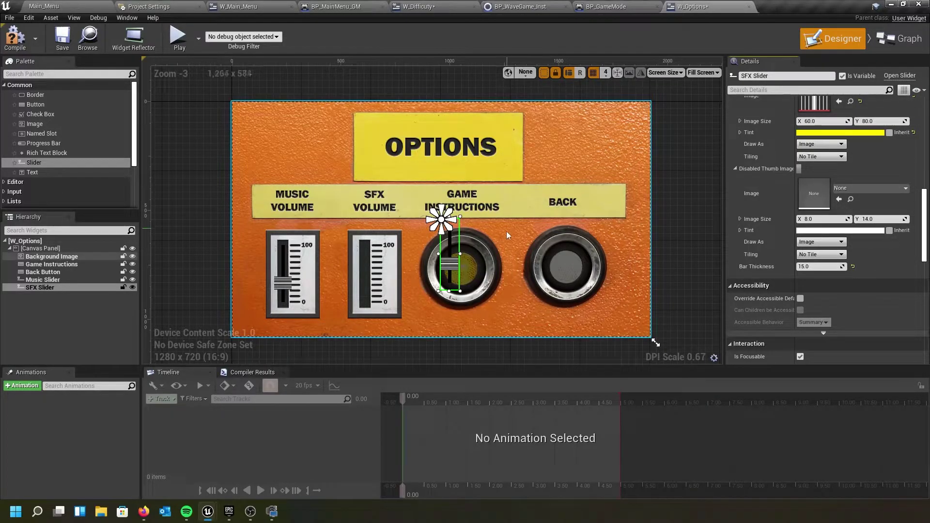
drag(449, 253, 357, 270)
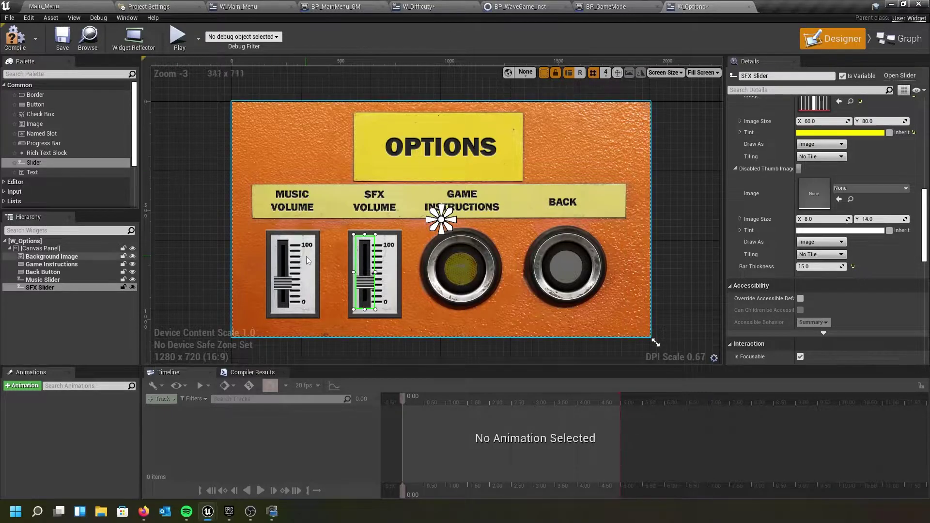
click(286, 250)
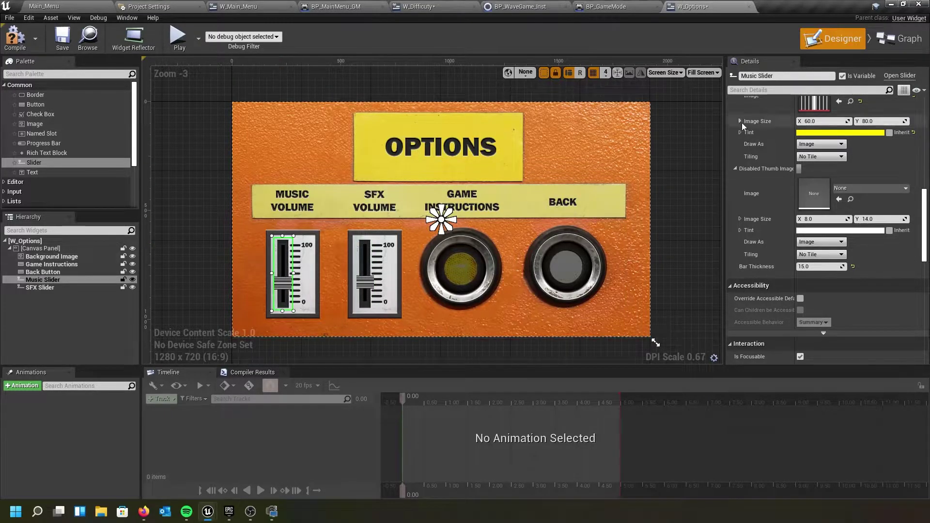
- In the Graph, add an On Value Changed event for the MusicSlider variable
click(901, 39)
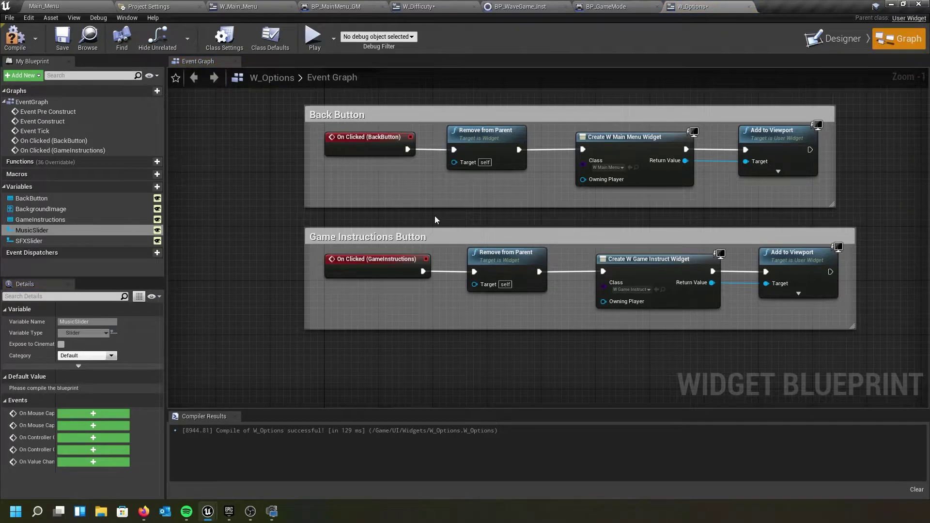
scroll(434, 213, down, 4)
right_drag(425, 211, 392, 158)
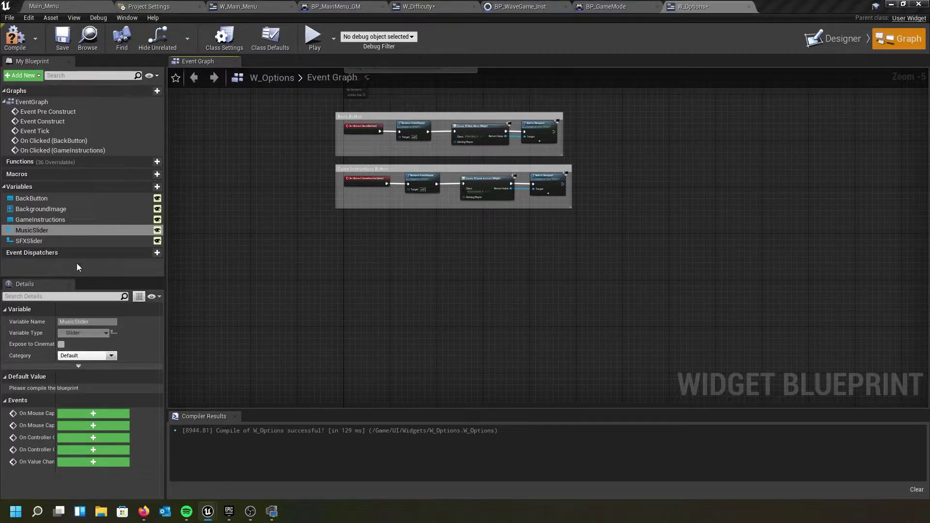
click(48, 230)
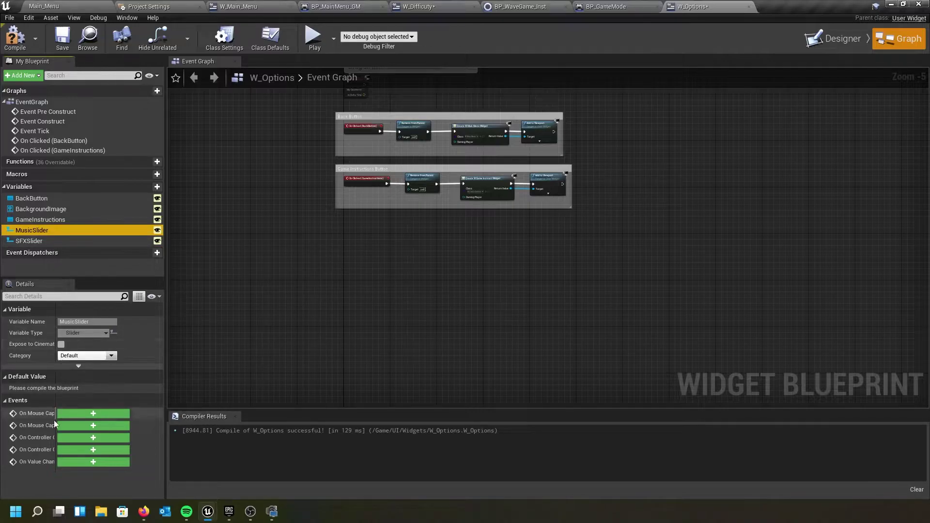
drag(56, 400, 99, 400)
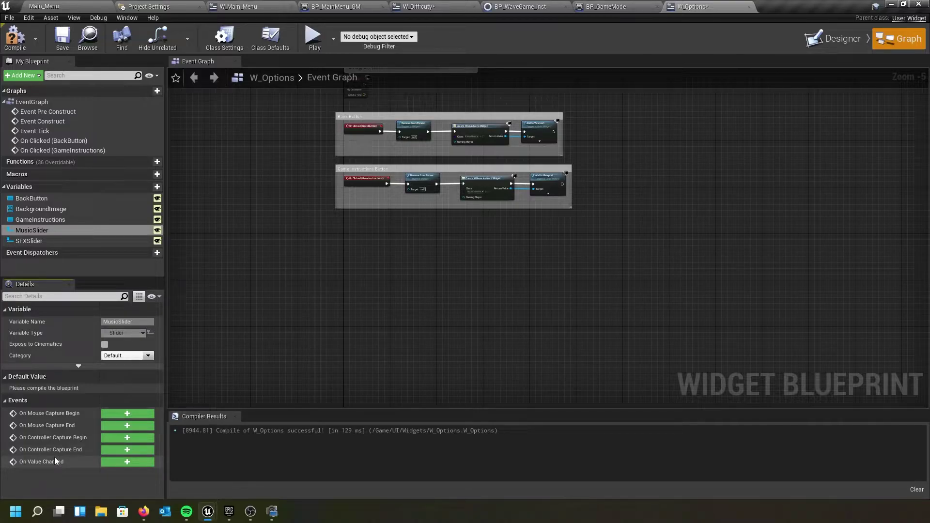
click(132, 462)
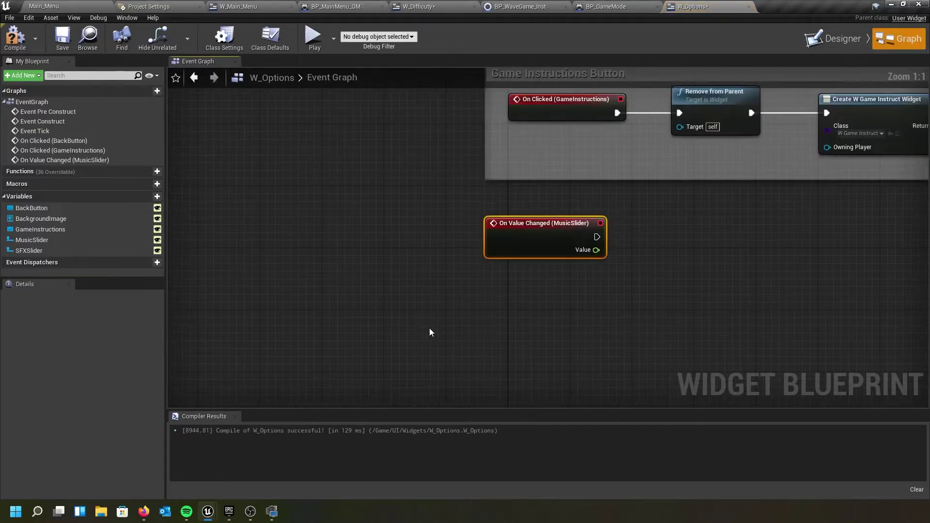
right_drag(535, 256, 387, 281)
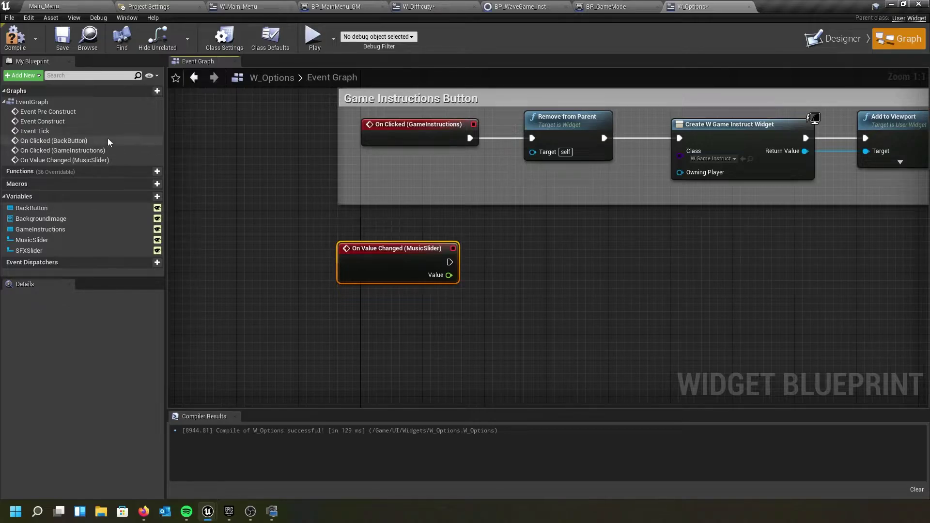
- Compile and save W_Options, then return to the Main_Menu level editor
click(18, 36)
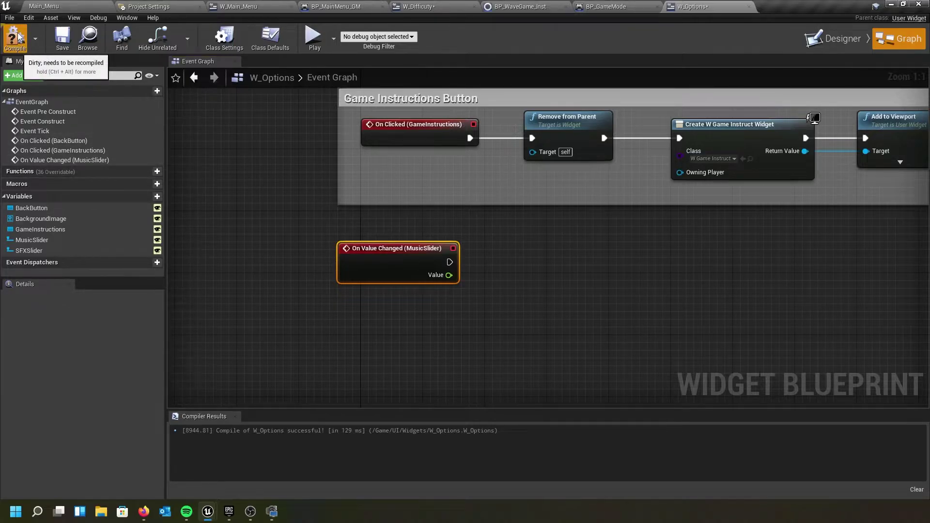
click(67, 45)
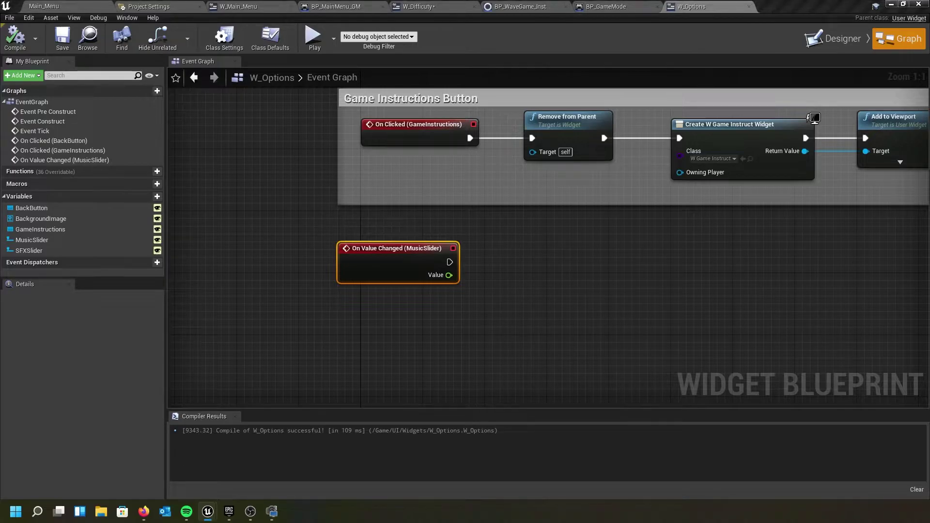
key(alt+Tab)
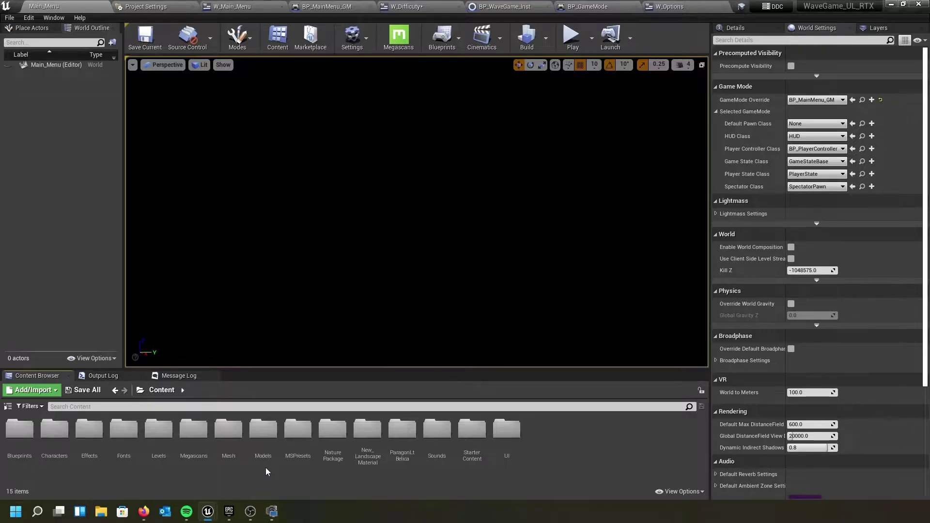
- Navigate to Content > UI and create a new folder named Audio there
double_click(437, 436)
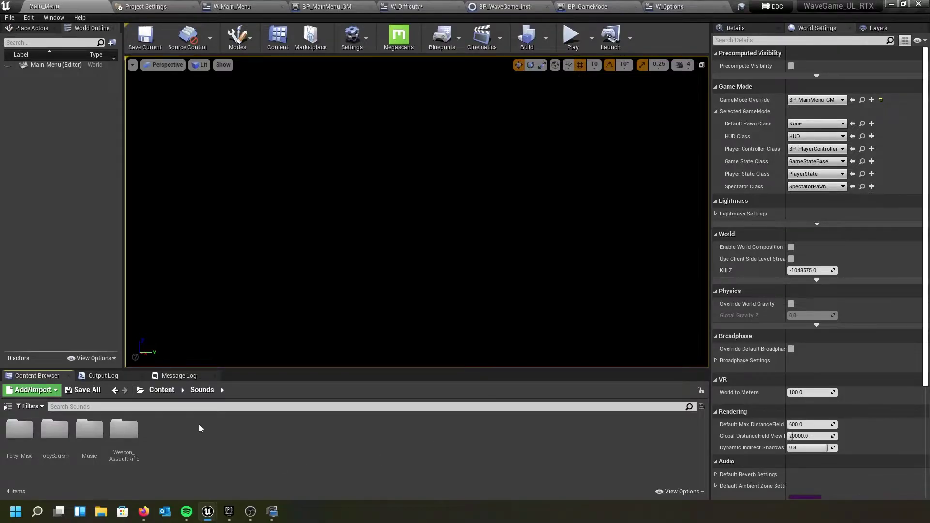
click(156, 393)
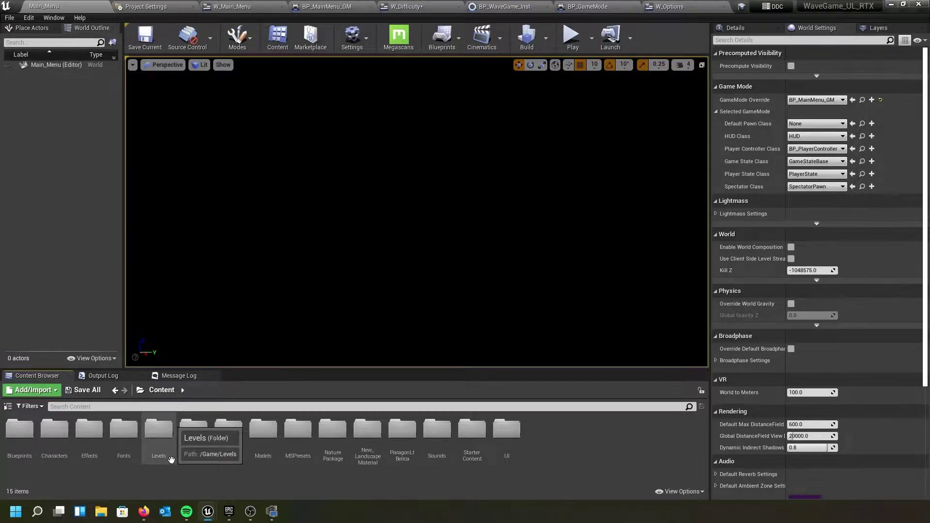
double_click(506, 427)
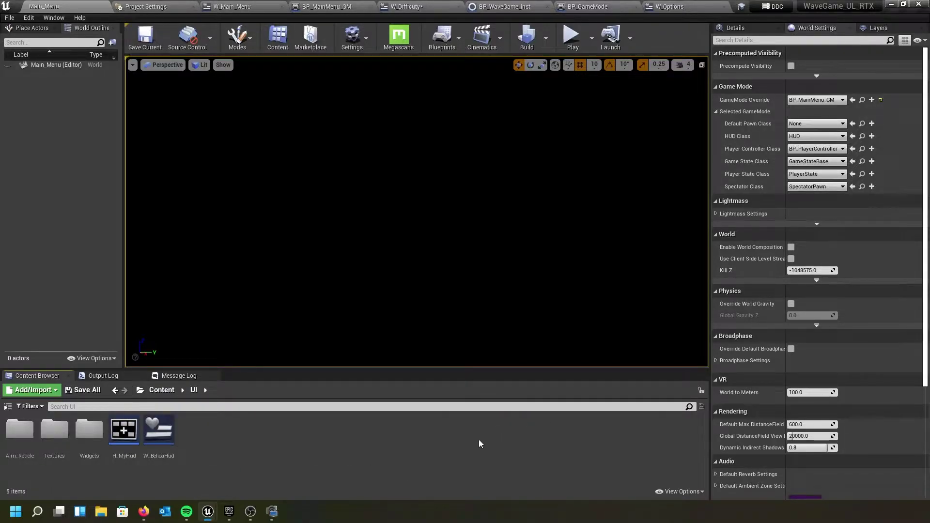
right_click(202, 442)
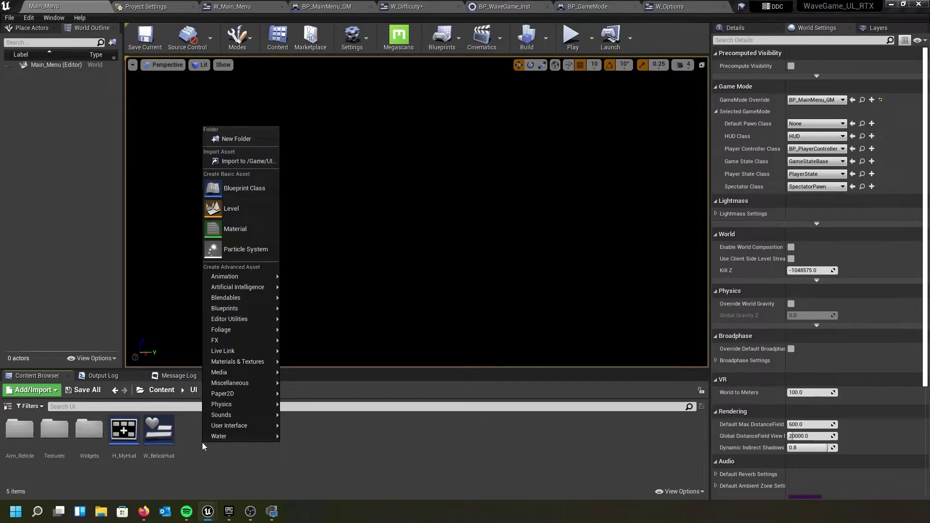
click(226, 139)
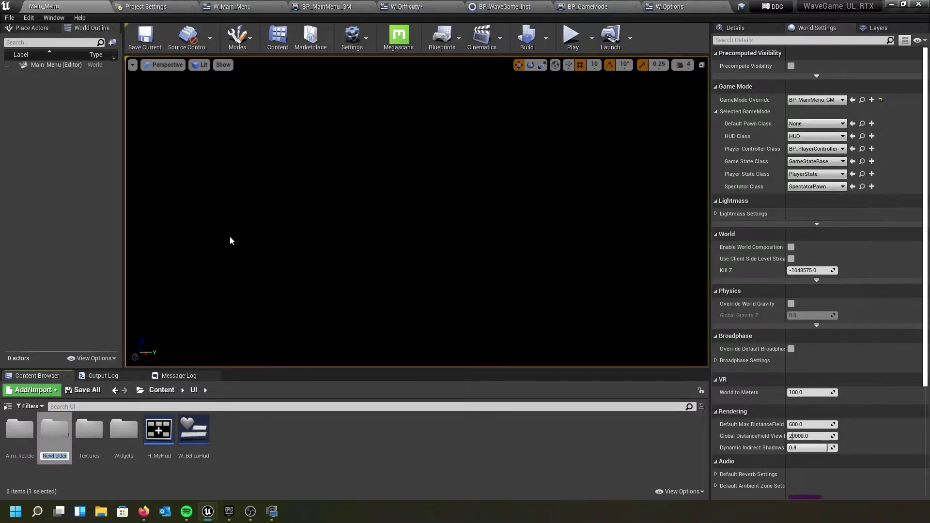
text(Audio)
key(Return)
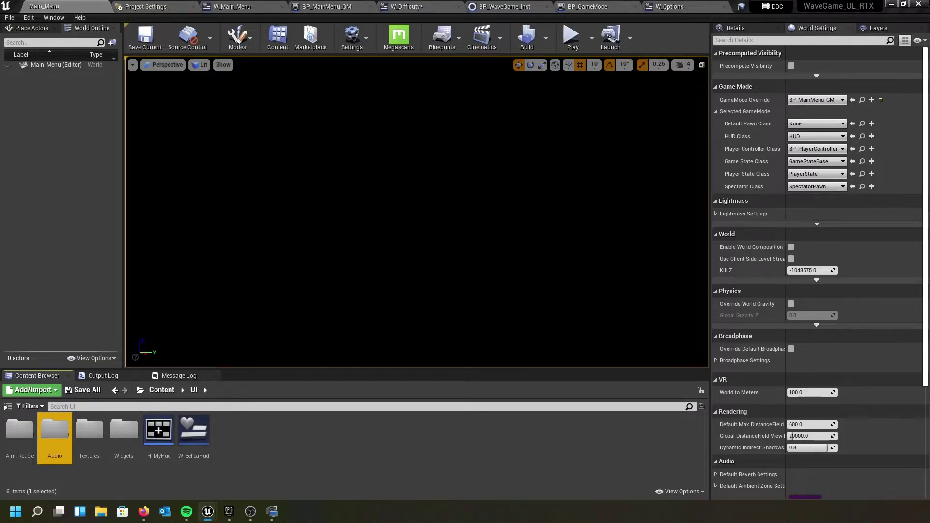
- Inside the Audio folder, create a Sound Mix asset named Wave_MasterMix
double_click(52, 437)
right_click(68, 440)
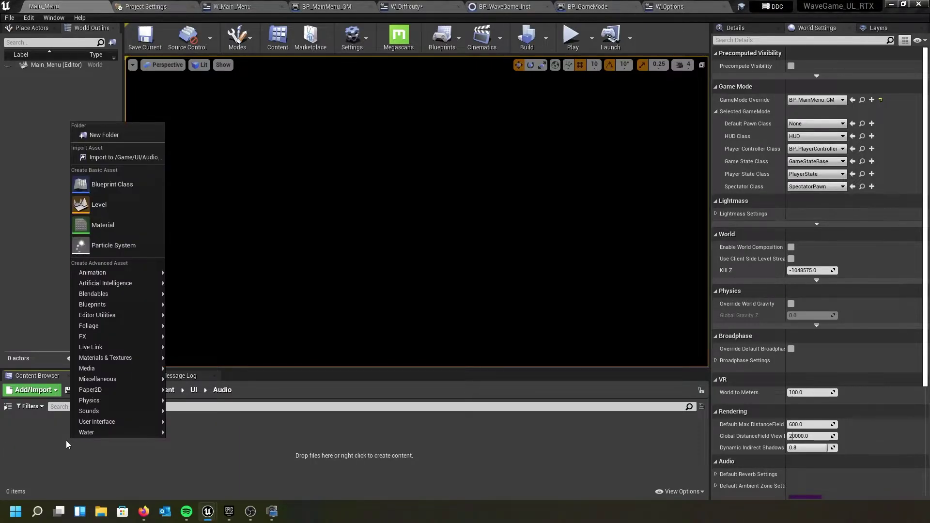
mouse_move(115, 402)
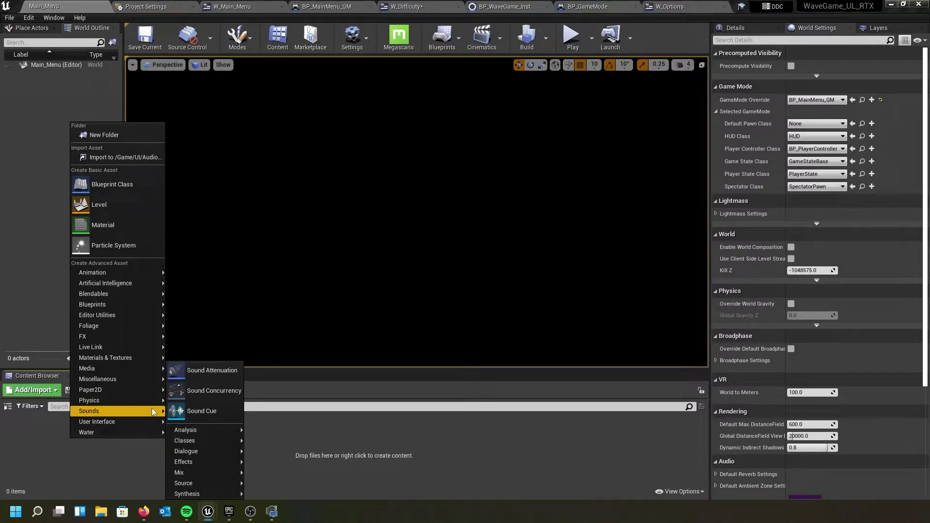
mouse_move(198, 439)
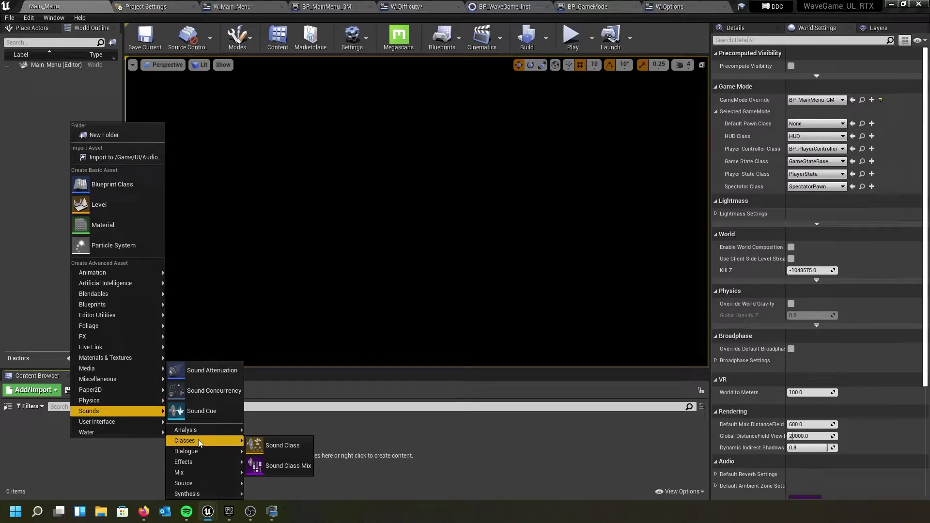
click(262, 470)
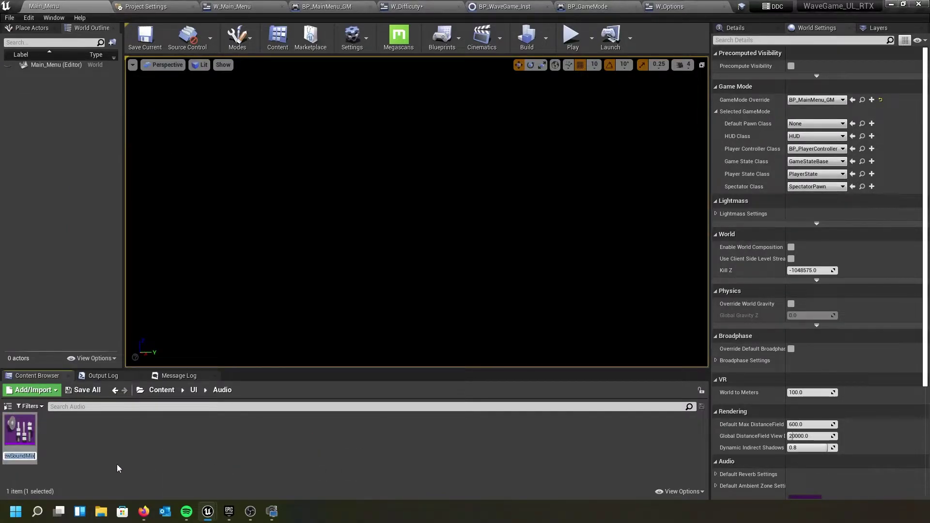
text(Wave)
text(_Ma)
text(ster)
text( Mix)
key(Return)
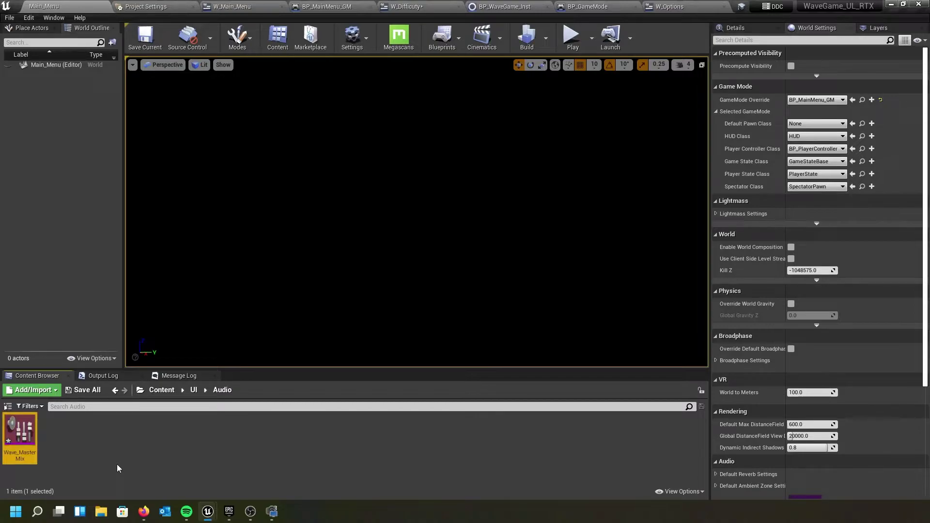
- Create a Sound Class asset named Wave_Music in the Audio folder
right_click(88, 437)
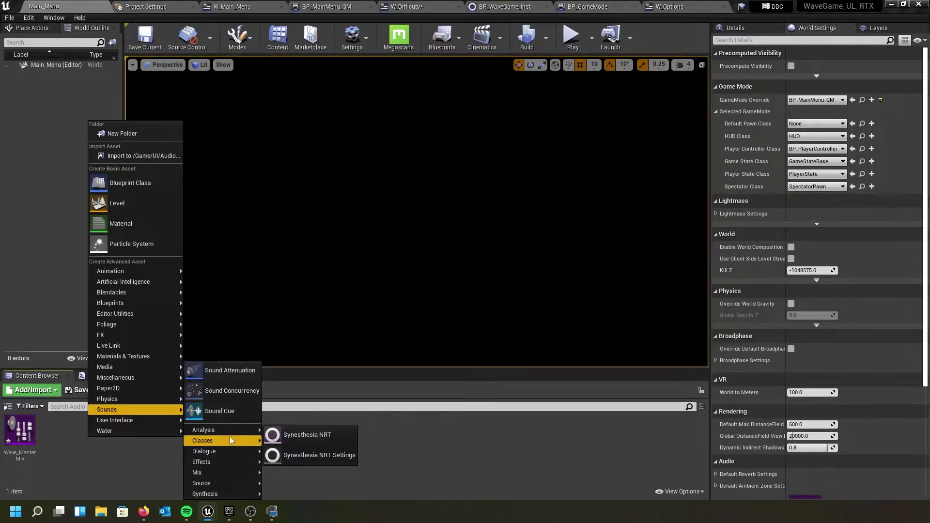
mouse_move(230, 437)
click(279, 442)
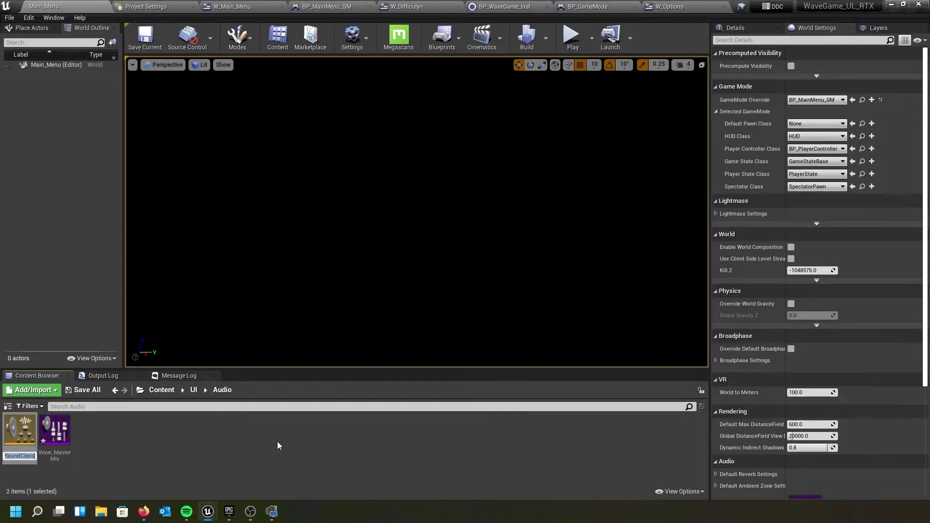
text(Wave)
text(_Music)
key(Return)
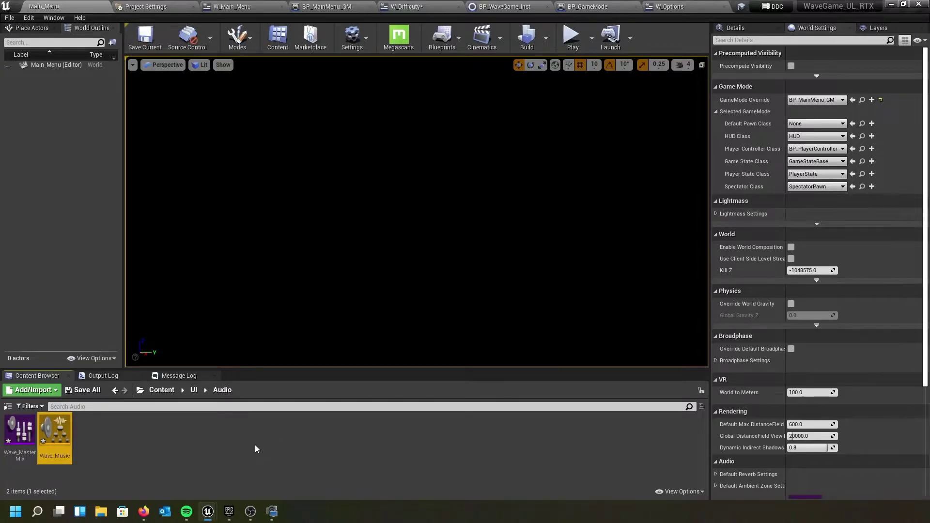
- Add a second Sound Class and rename it to fix the typo, giving Wave_SFXSounds
right_click(185, 441)
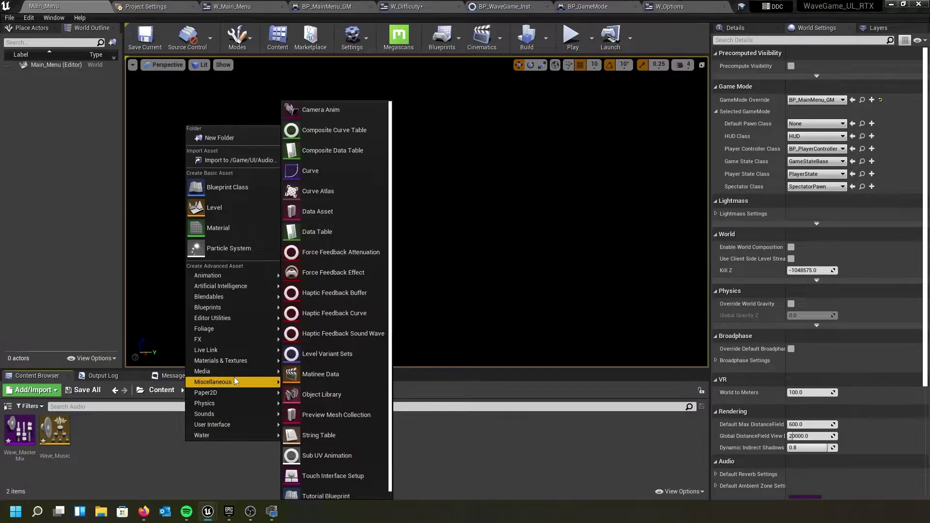
mouse_move(242, 414)
mouse_move(312, 440)
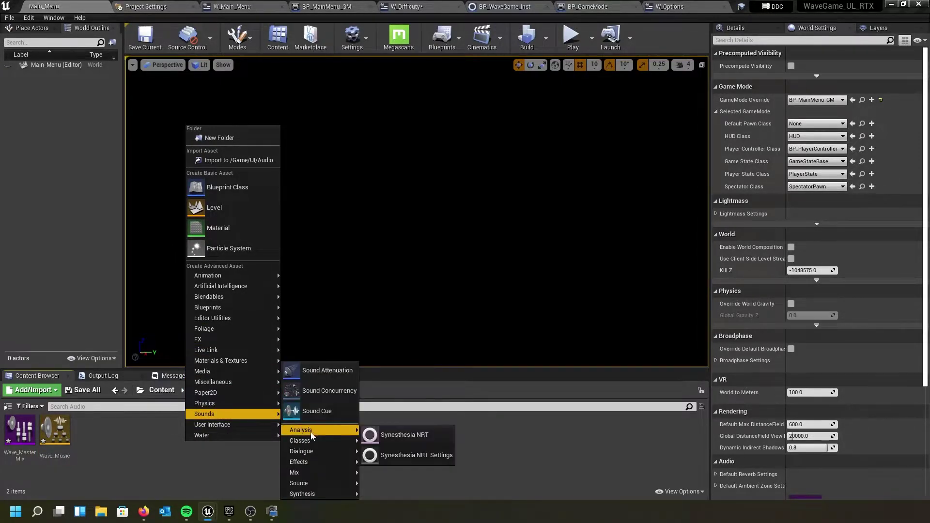
click(372, 438)
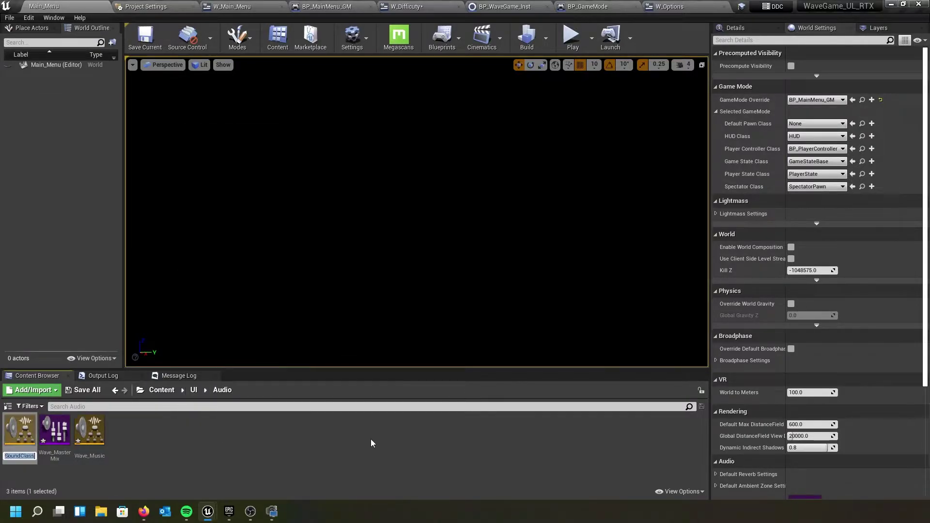
text(WQave_SFC)
key(BackSpace)
text(XSounds)
key(Return)
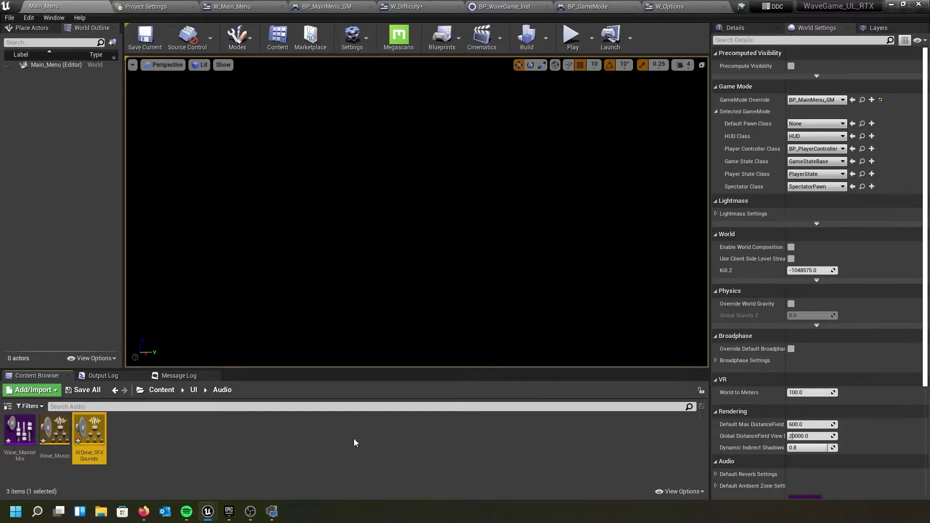
right_click(86, 439)
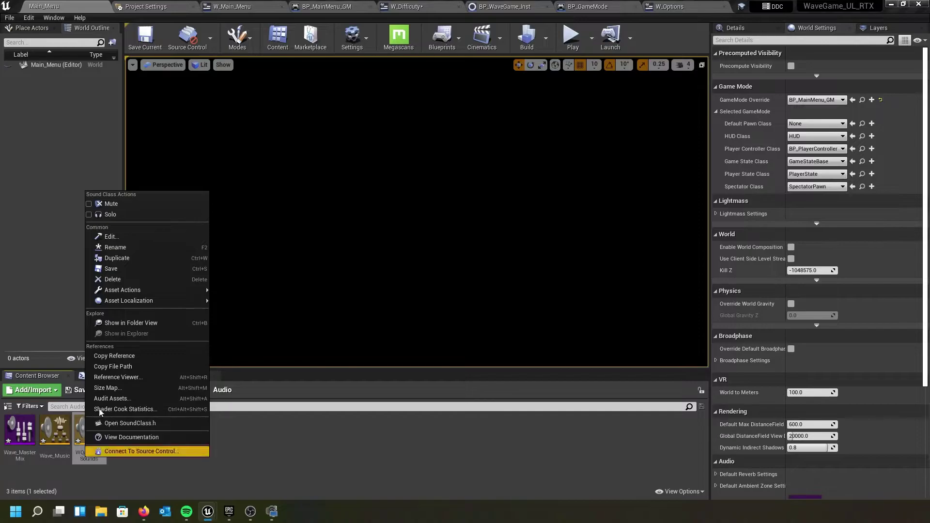
click(116, 247)
key(Home)
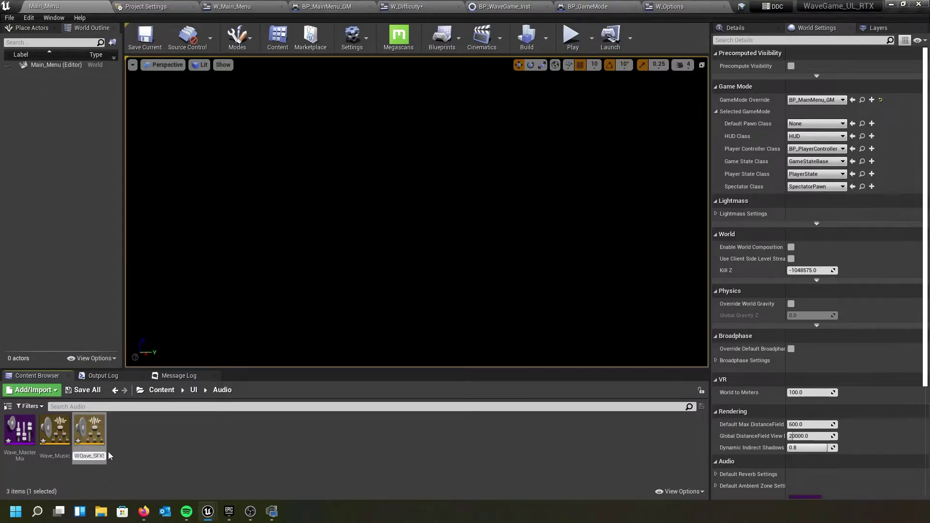
key(Return)
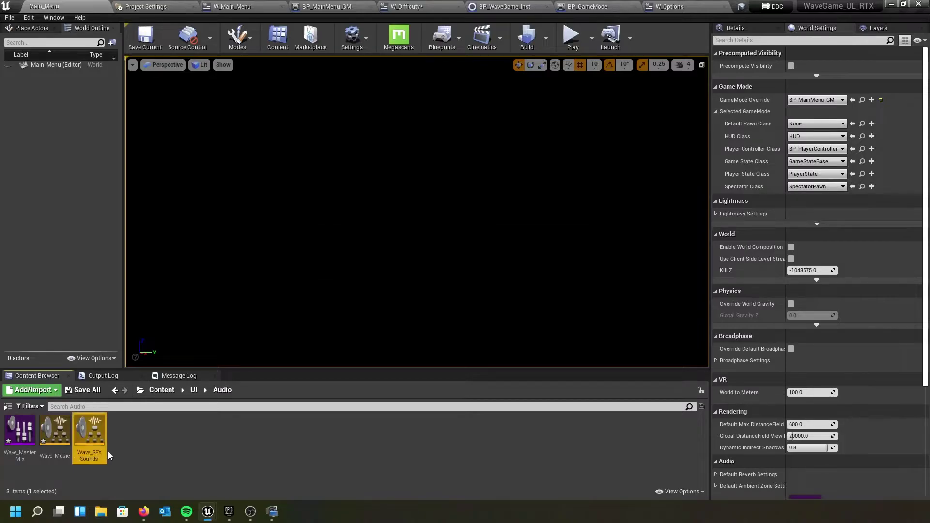
- In Wave_MasterMix, add a Sound Class Effect set to Wave_Music and save the mix
double_click(21, 429)
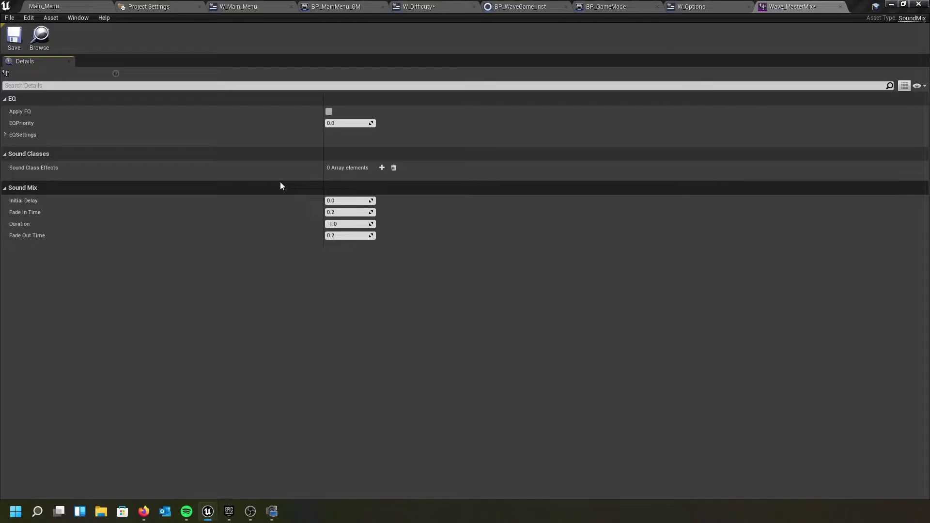
click(382, 167)
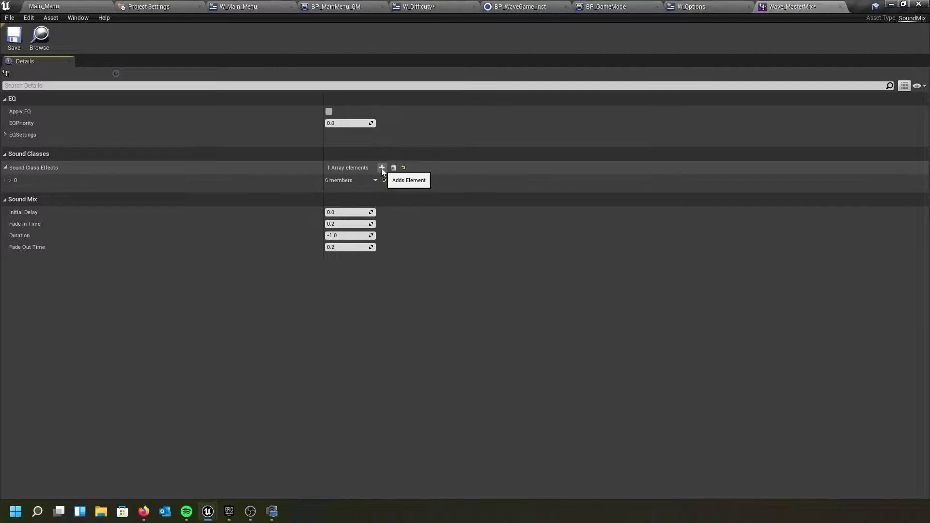
click(13, 180)
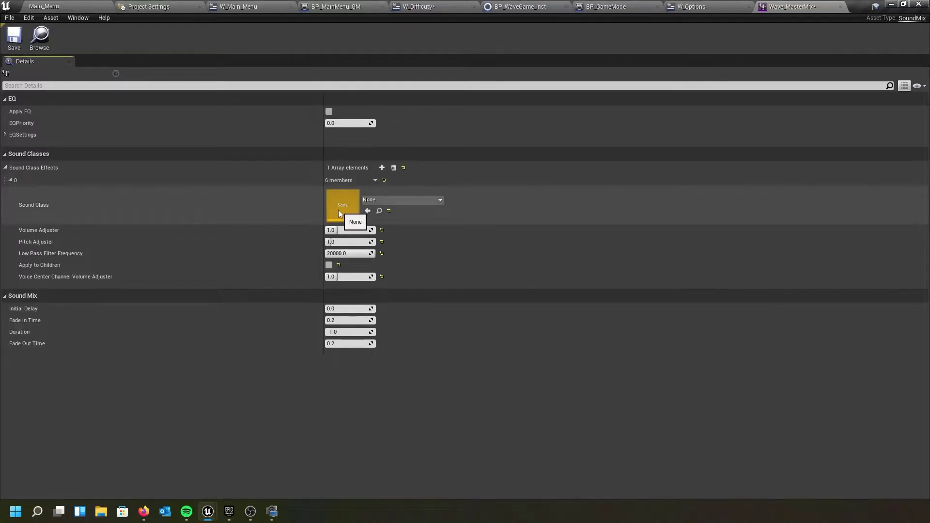
click(439, 200)
text(Wave)
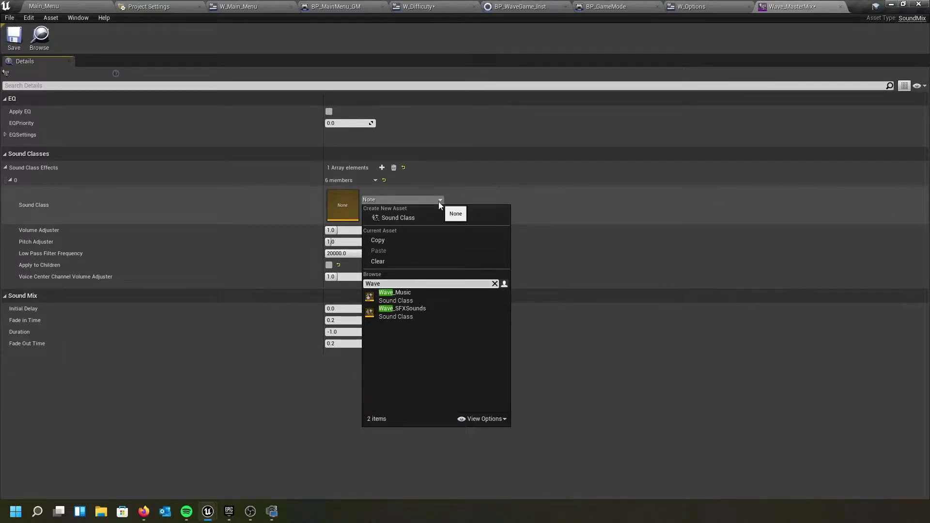
click(412, 298)
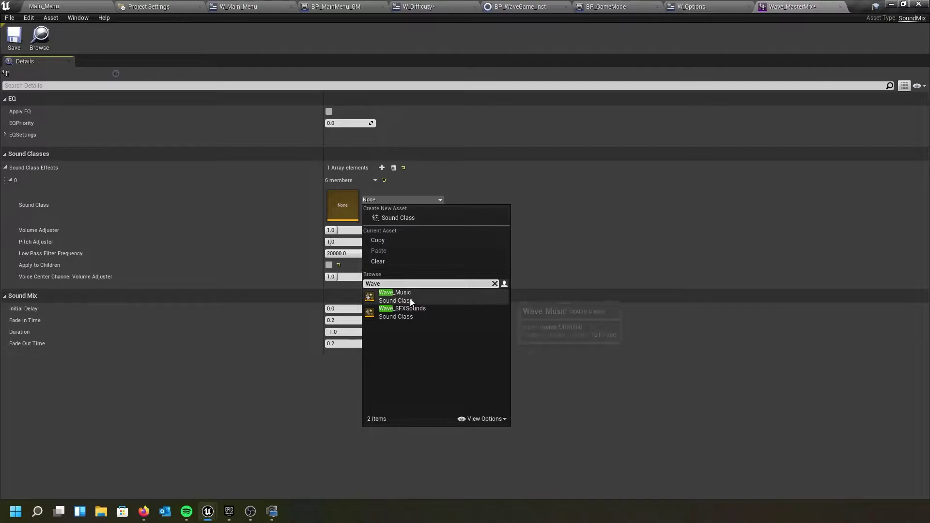
click(412, 296)
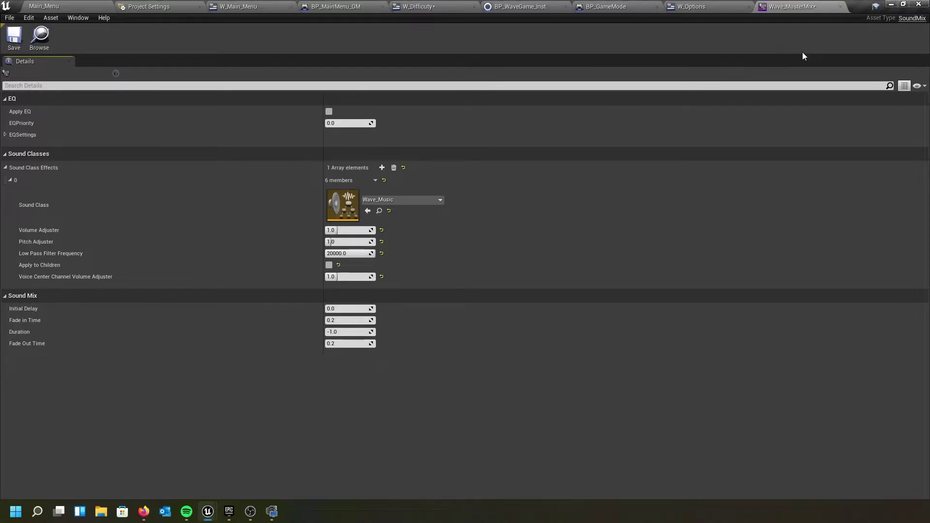
click(14, 36)
click(86, 7)
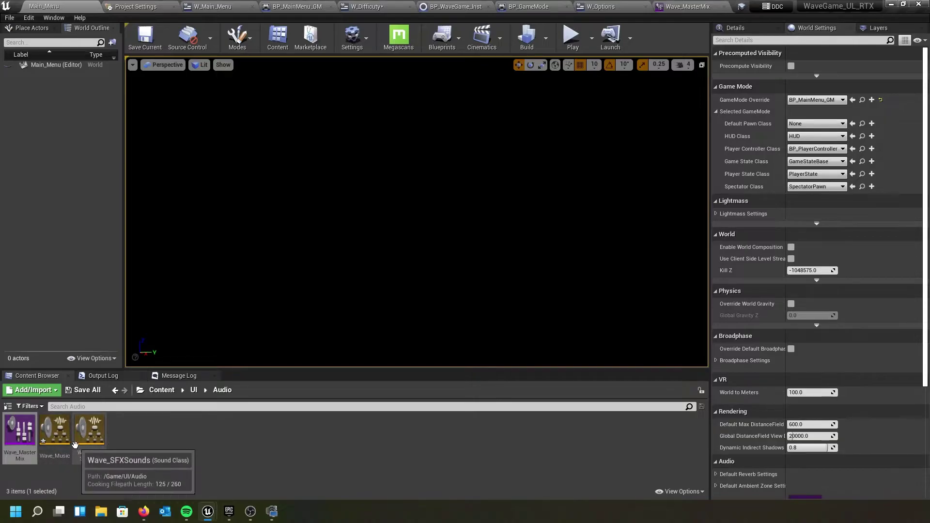
- Open the Main_Music sound wave from Content > Sounds > Music
click(161, 390)
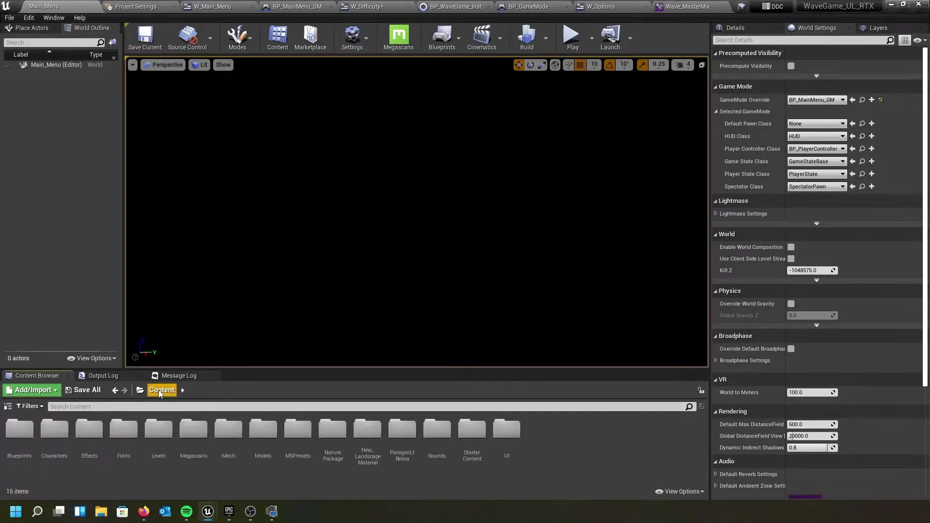
double_click(432, 431)
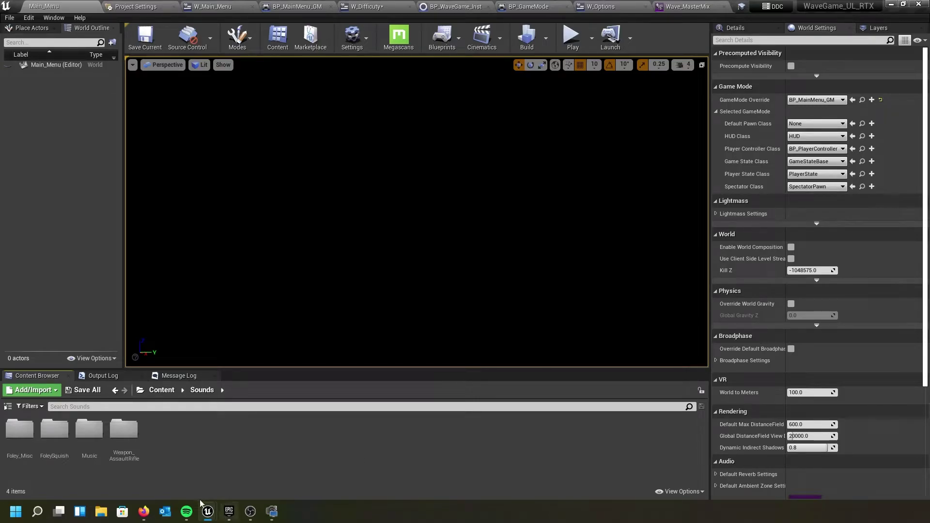
double_click(89, 433)
click(17, 457)
double_click(18, 457)
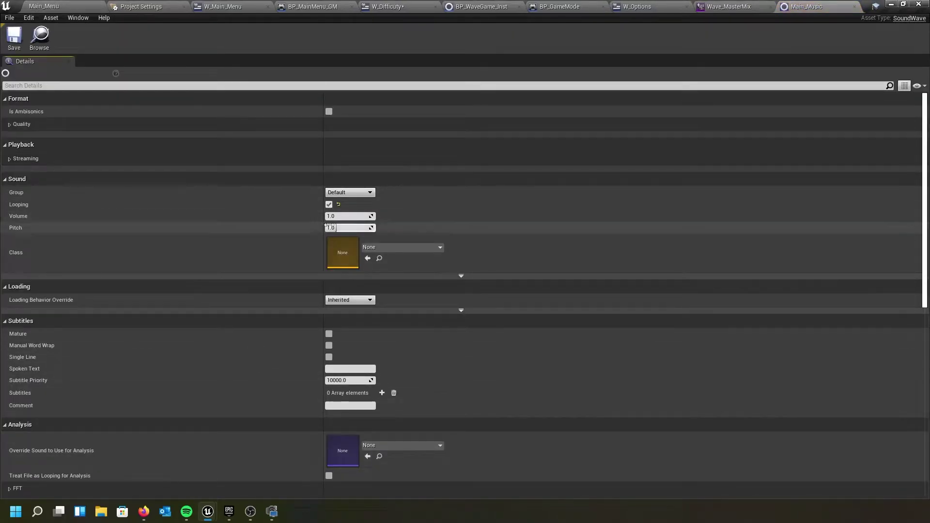
- Set Main_Music's Sound Class to Wave_Music and save it
click(435, 249)
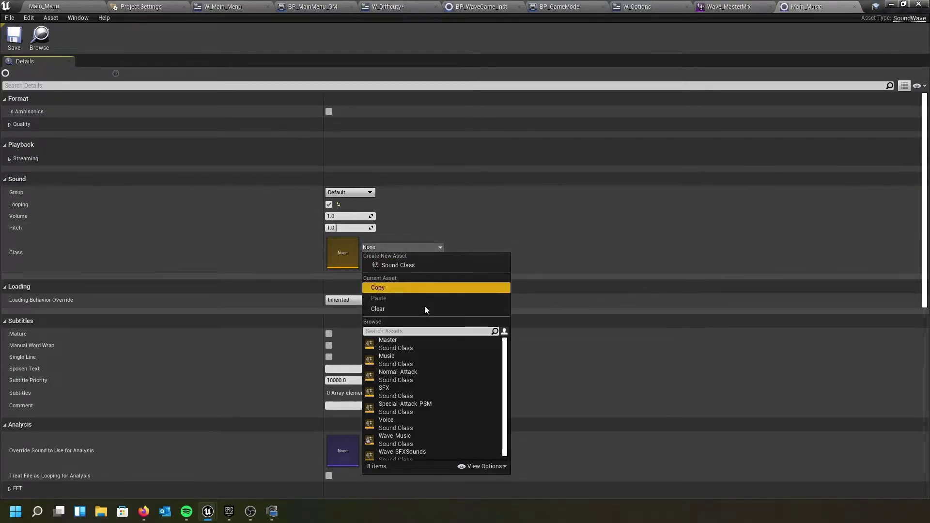
text(wave)
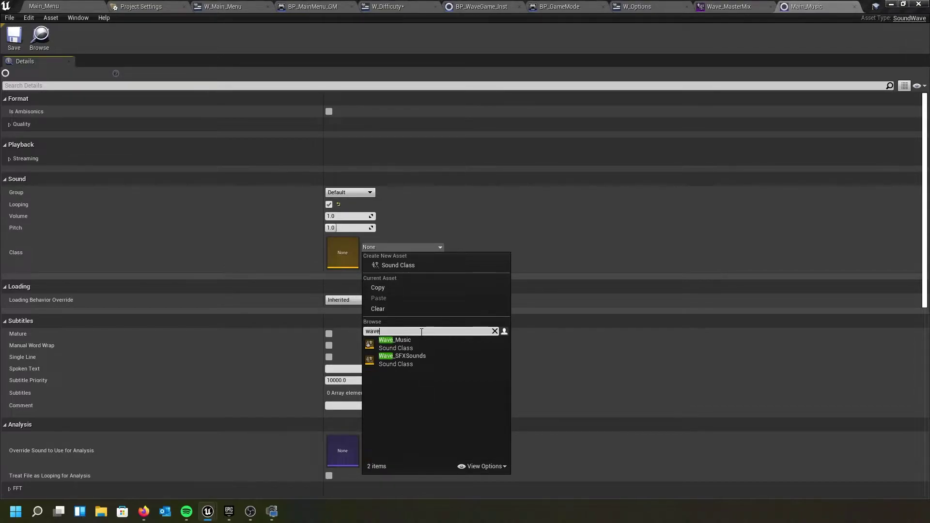
click(395, 341)
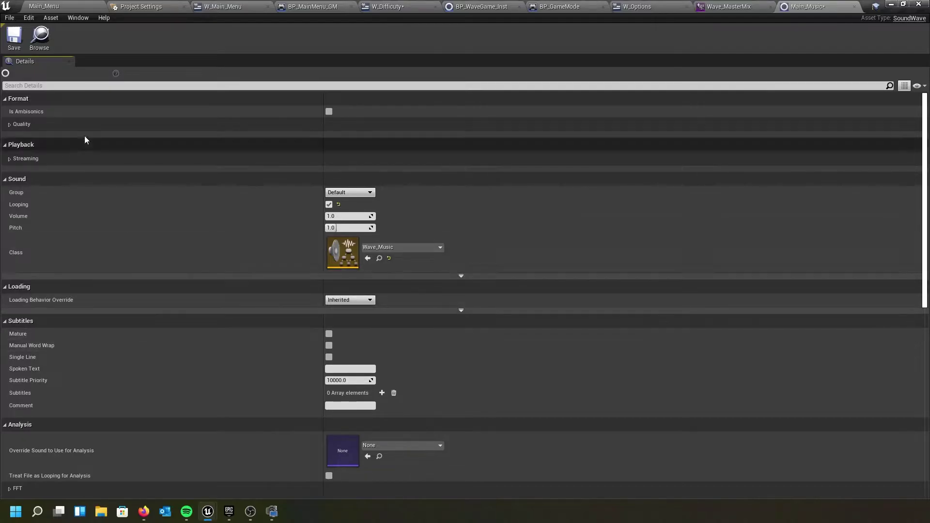
click(16, 39)
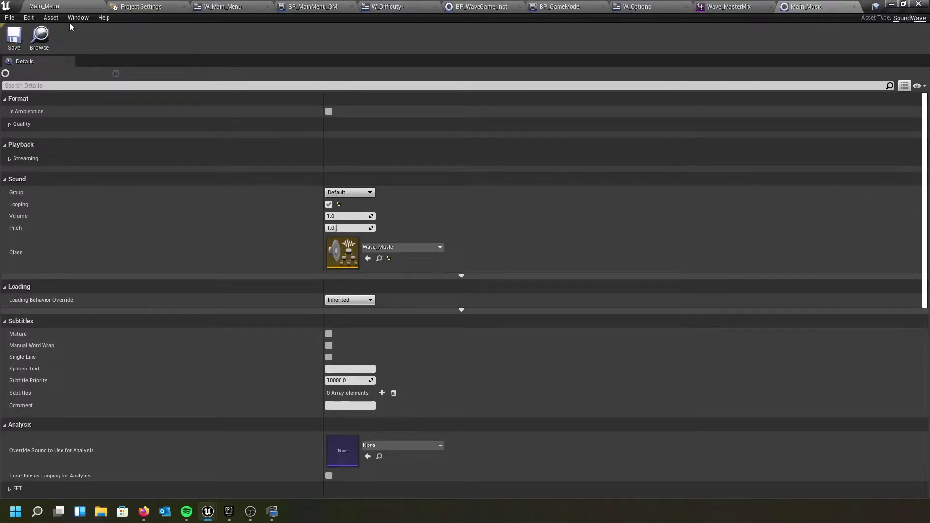
click(74, 7)
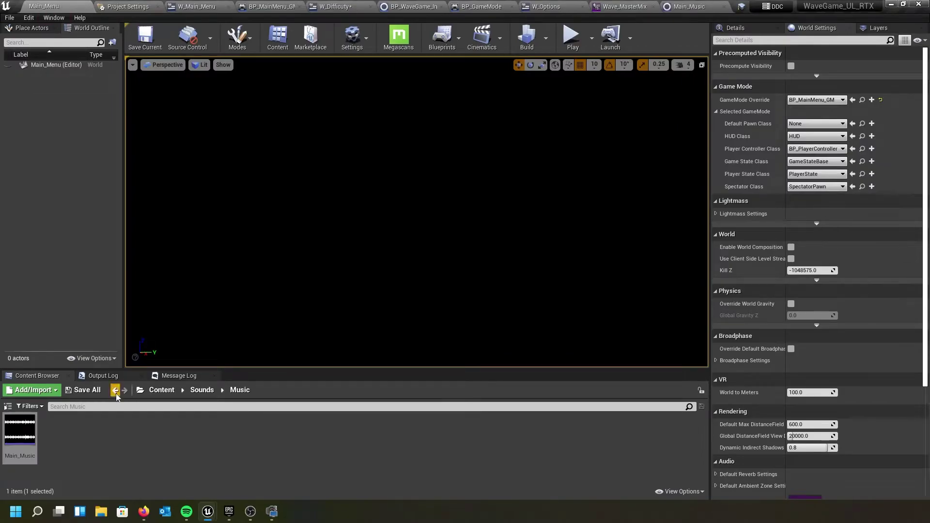
- In Sounds > FoleySquish, preview the main character sound wave and open it for editing
click(202, 391)
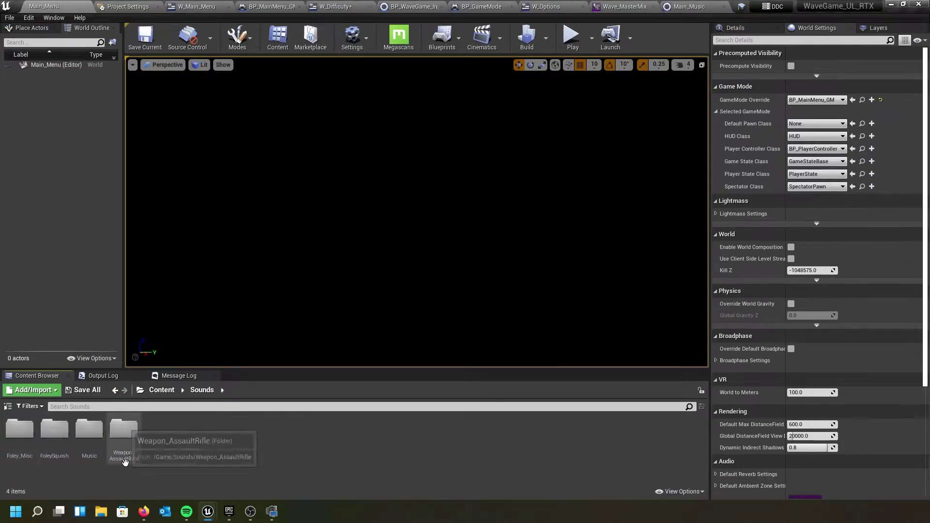
double_click(62, 443)
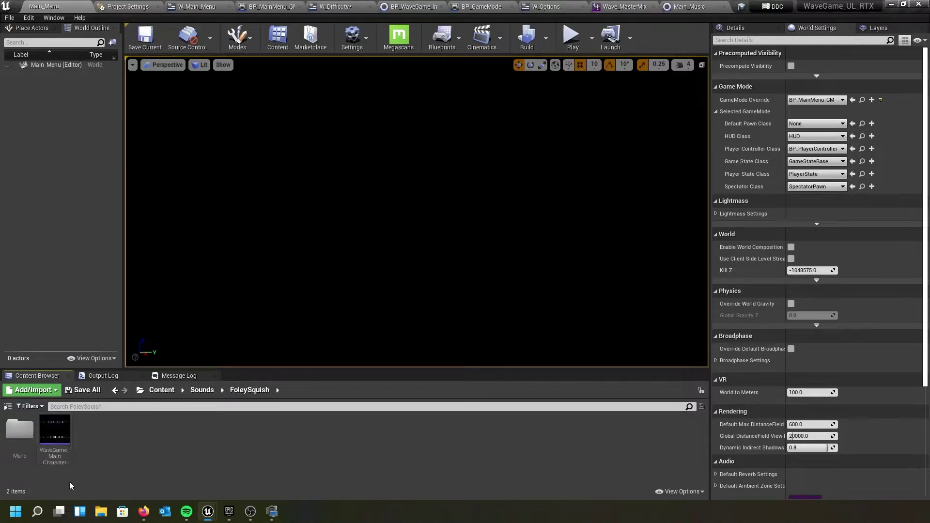
mouse_move(51, 460)
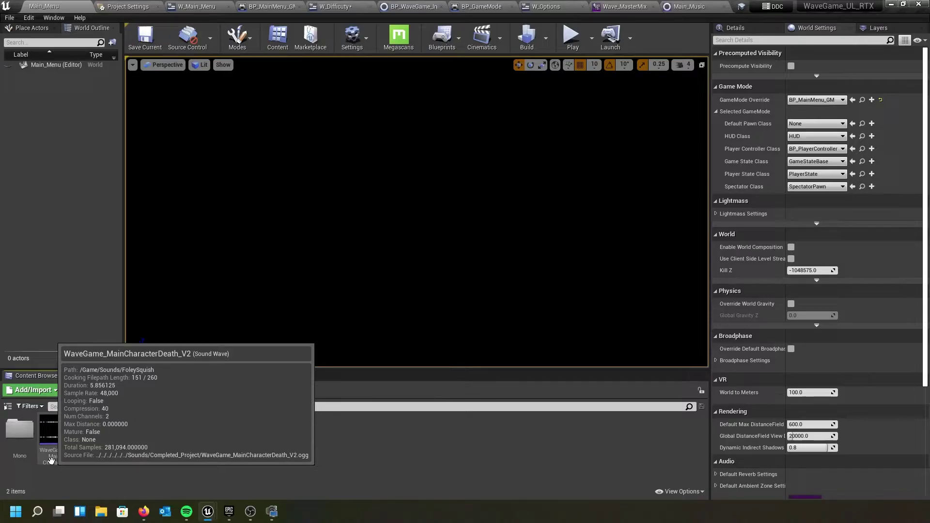
click(54, 431)
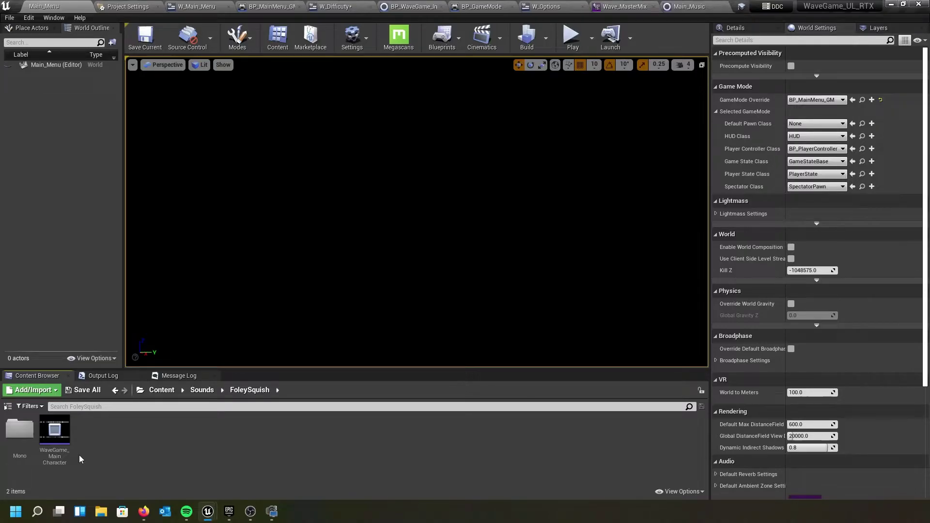
mouse_move(56, 456)
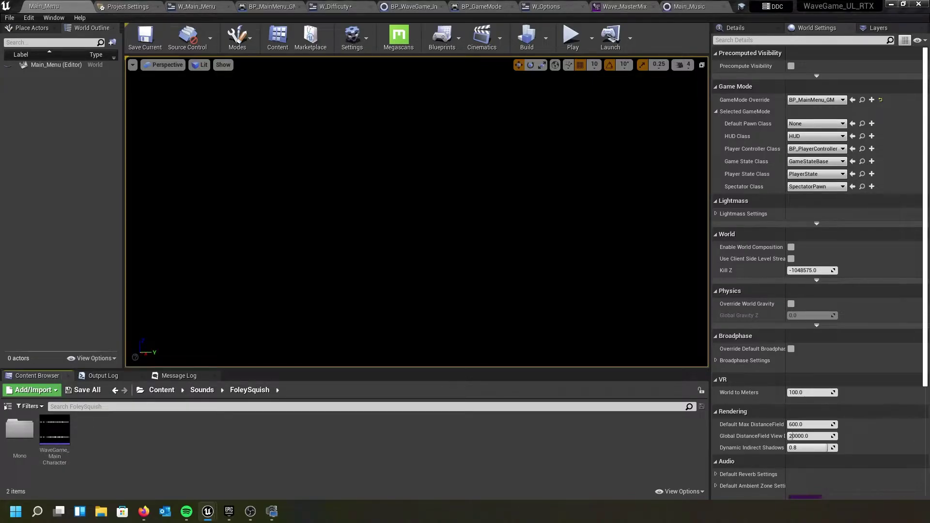
double_click(54, 430)
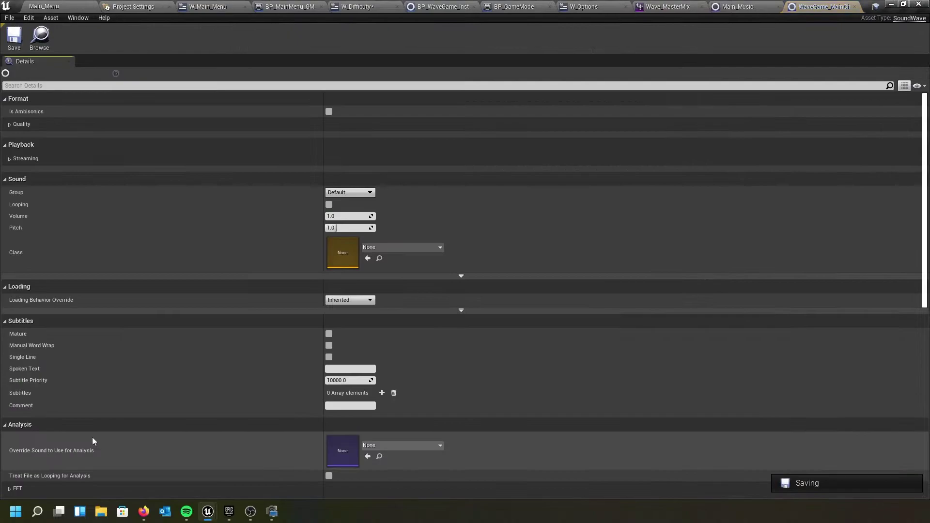
- Set its class to Wave_SFXSounds, save it, then Save All from the level editor
click(404, 249)
text(wave)
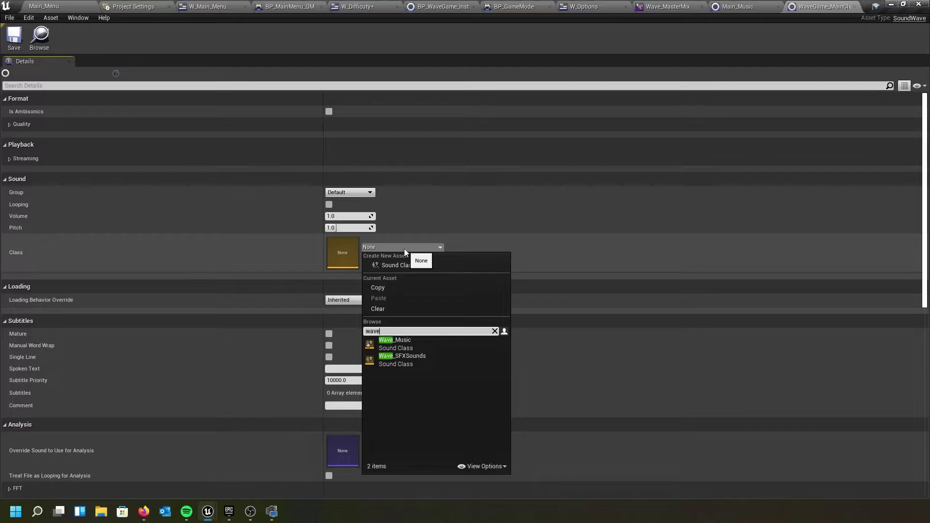
click(386, 362)
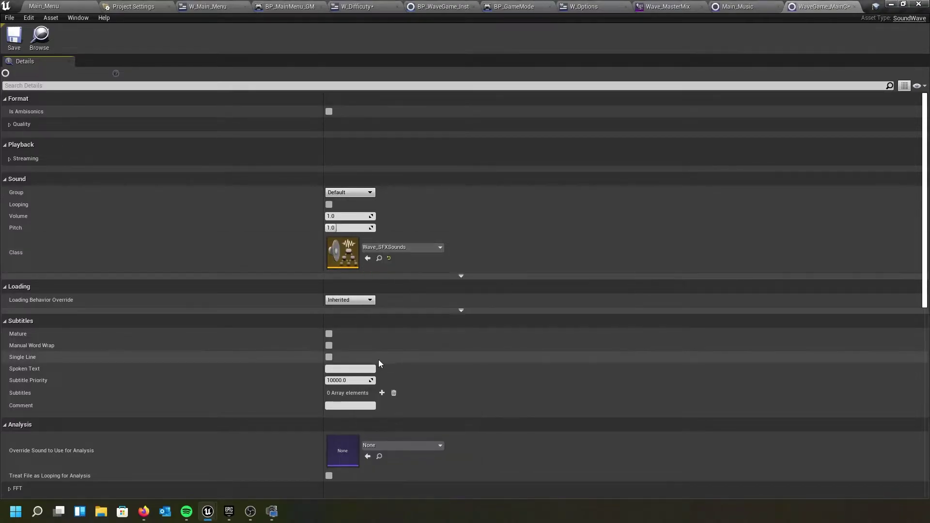
click(15, 37)
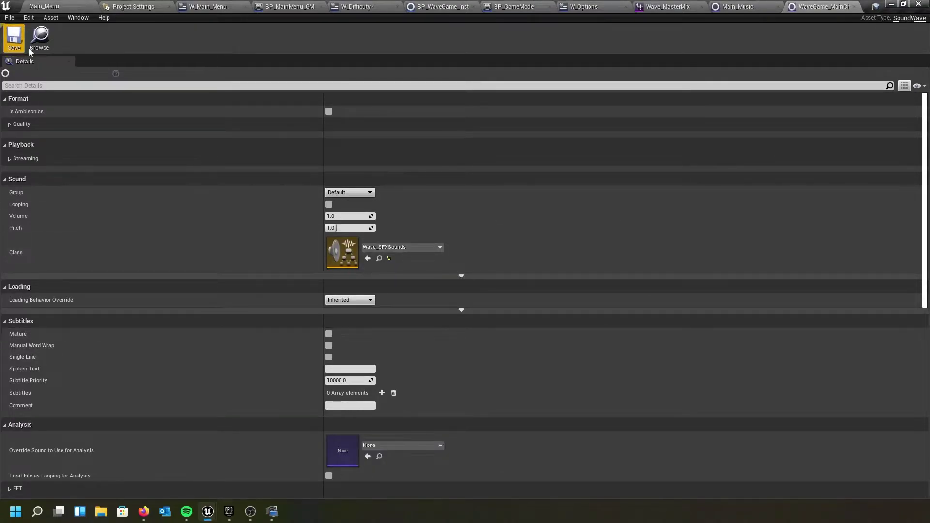
click(49, 8)
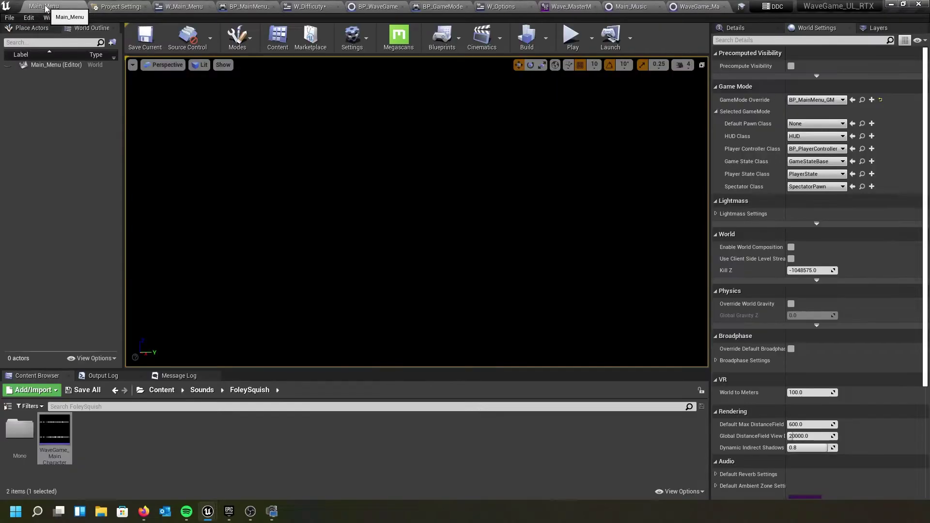
click(9, 17)
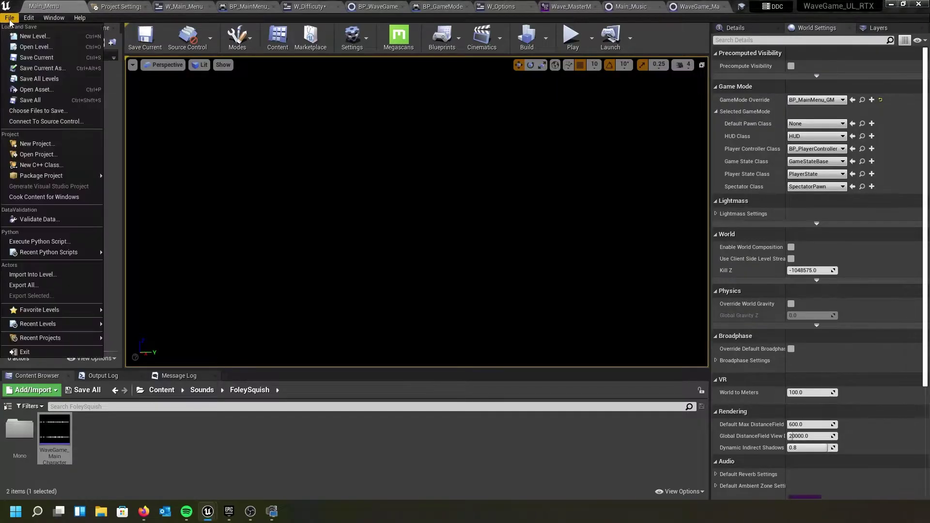
click(28, 92)
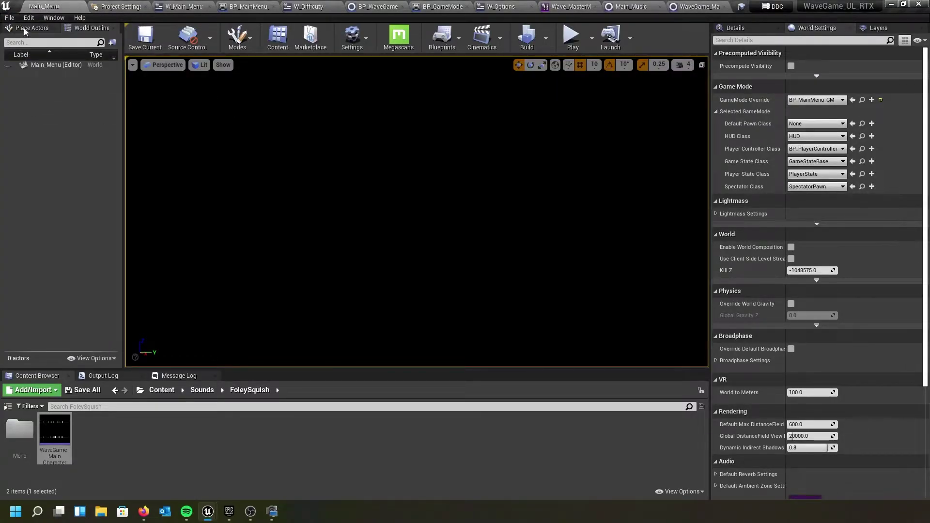
click(202, 390)
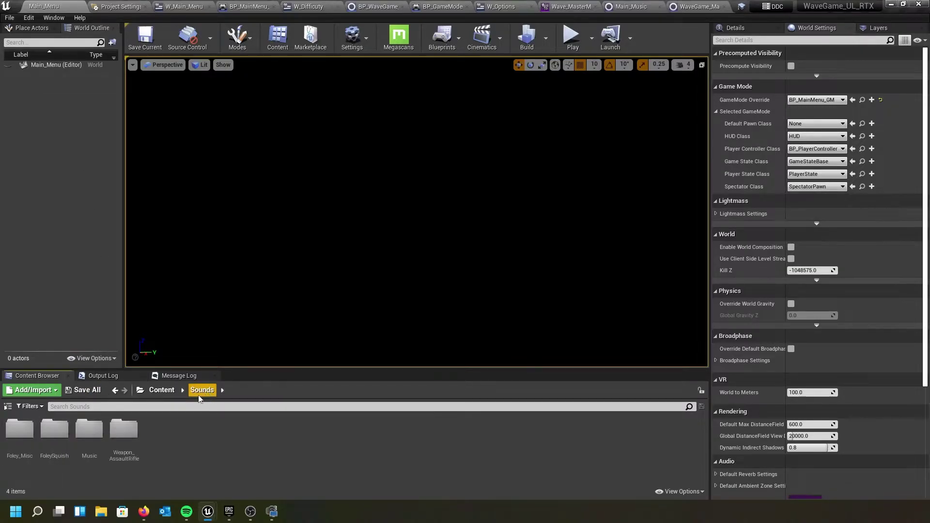
- Open Foley_Misc > Button_HighPitch, set its class to Wave_SFXSounds, and save
double_click(29, 458)
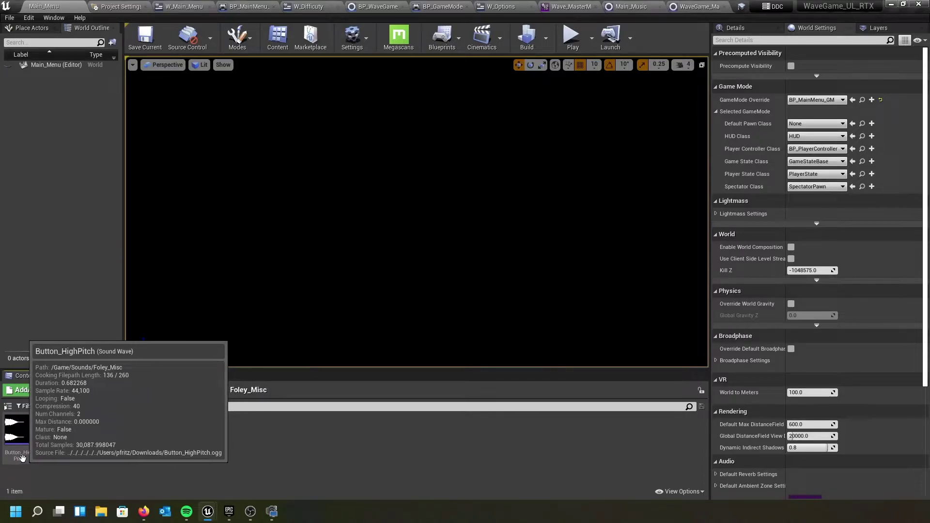
double_click(22, 458)
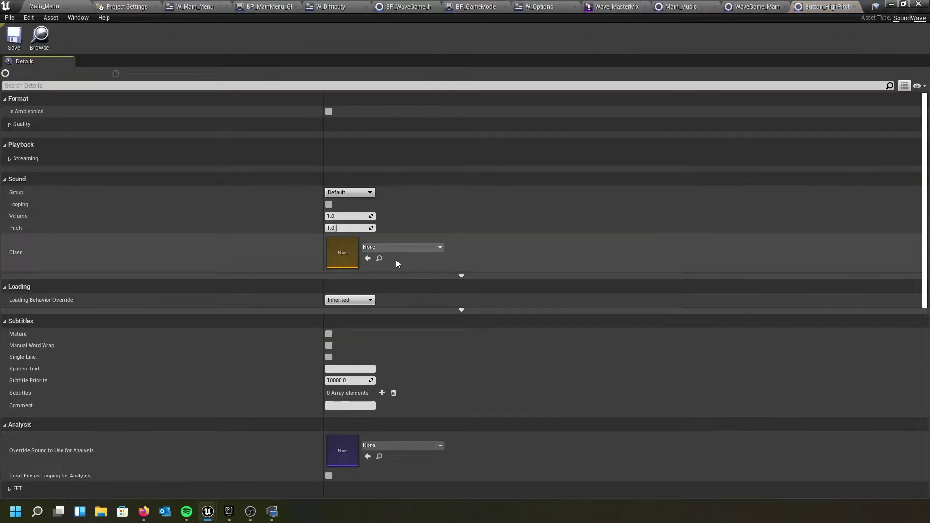
click(397, 248)
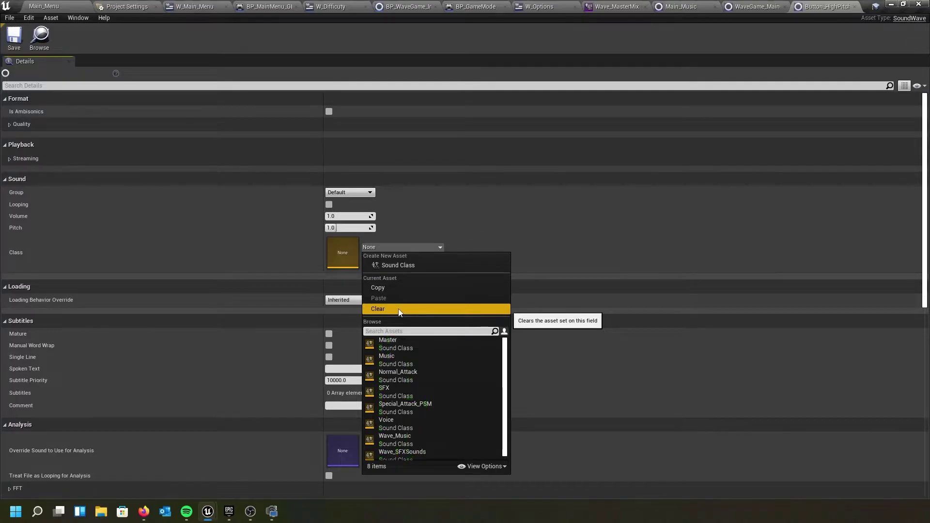
text(wave)
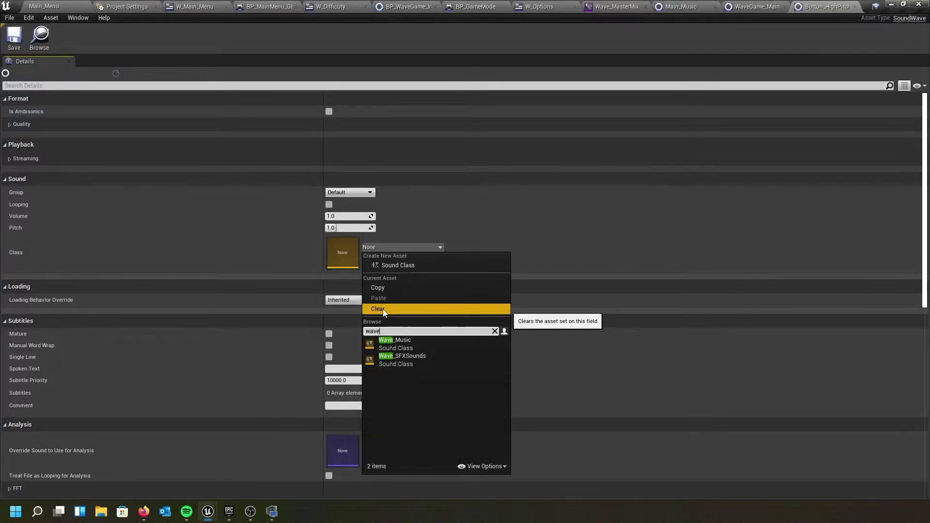
click(384, 361)
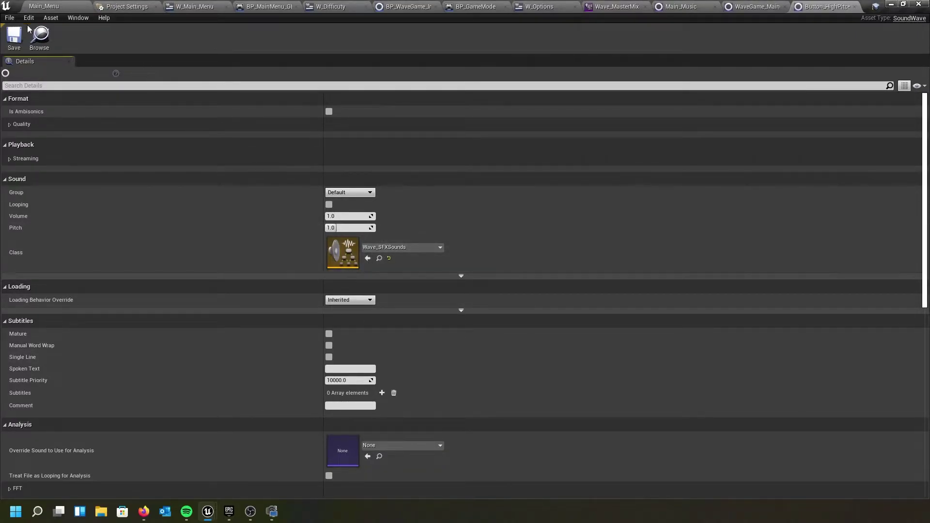
click(14, 37)
click(76, 10)
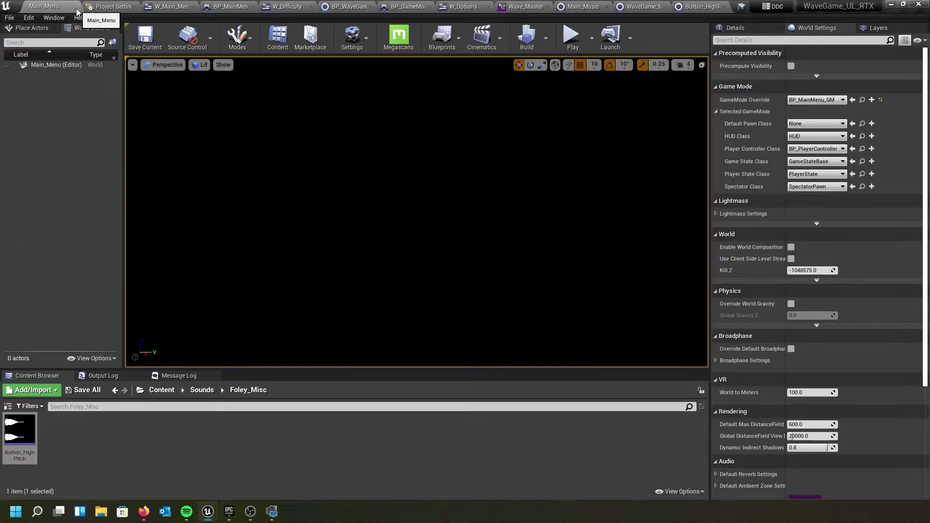
click(202, 390)
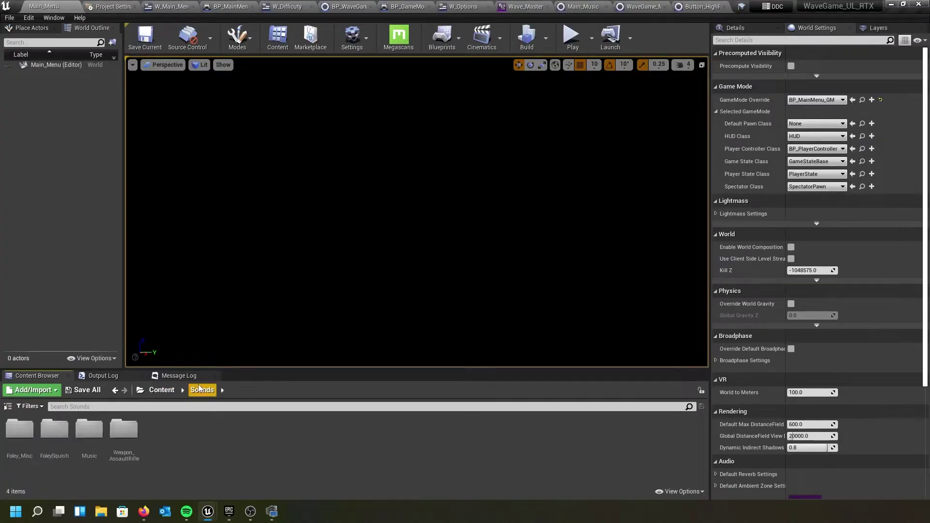
- Open Weapon_AssaultRifle > Stereo > RiffleFireEnd_Cue and set its class to Wave_SFXSounds
double_click(133, 459)
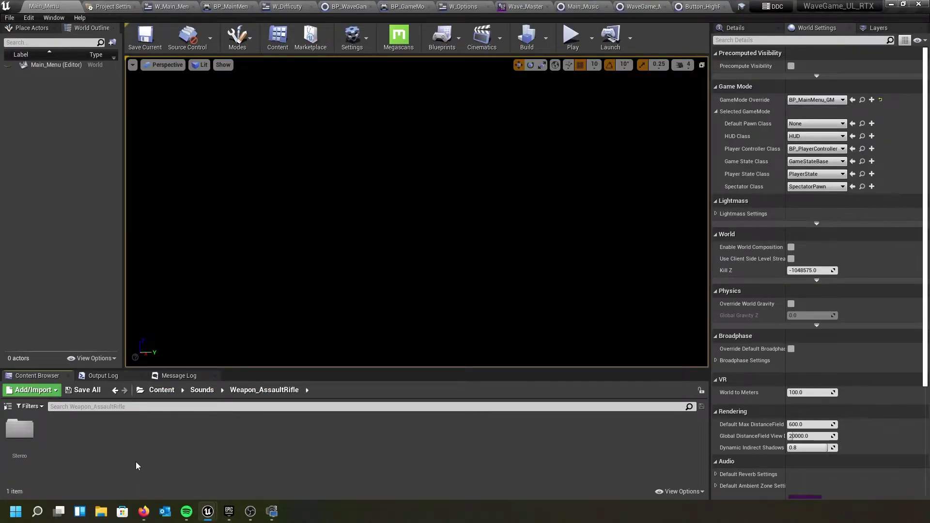
double_click(22, 436)
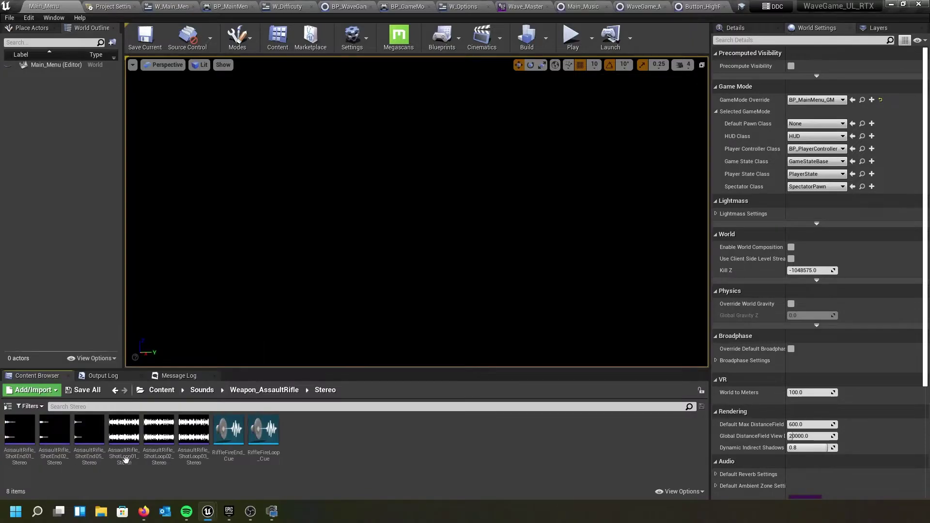
double_click(231, 461)
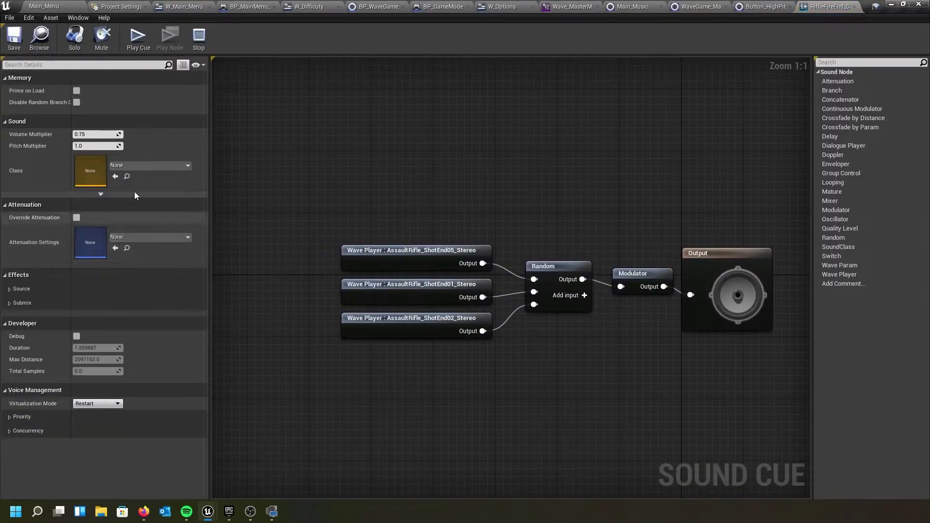
click(183, 167)
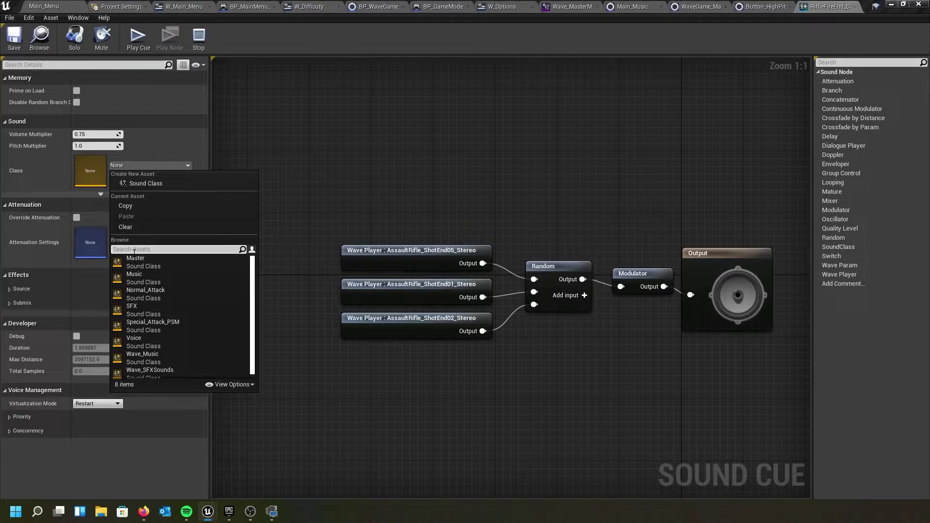
text(wav)
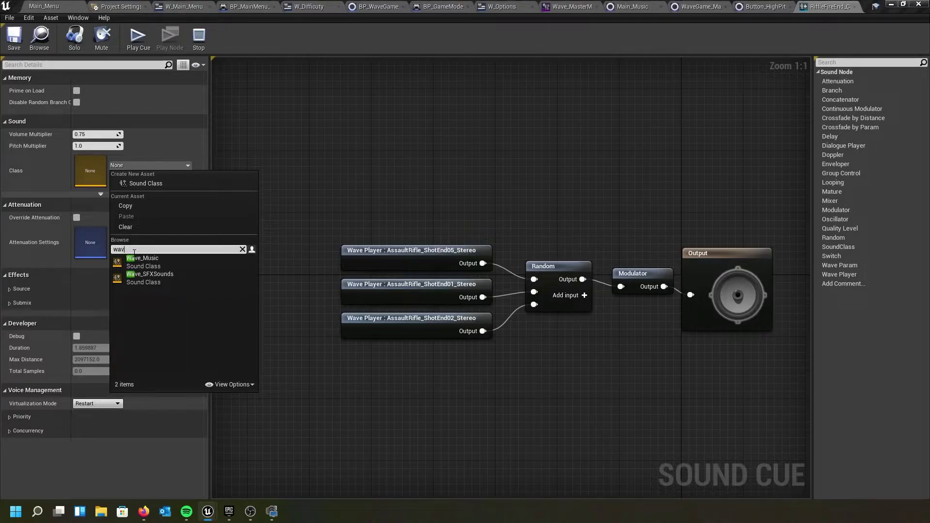
click(158, 274)
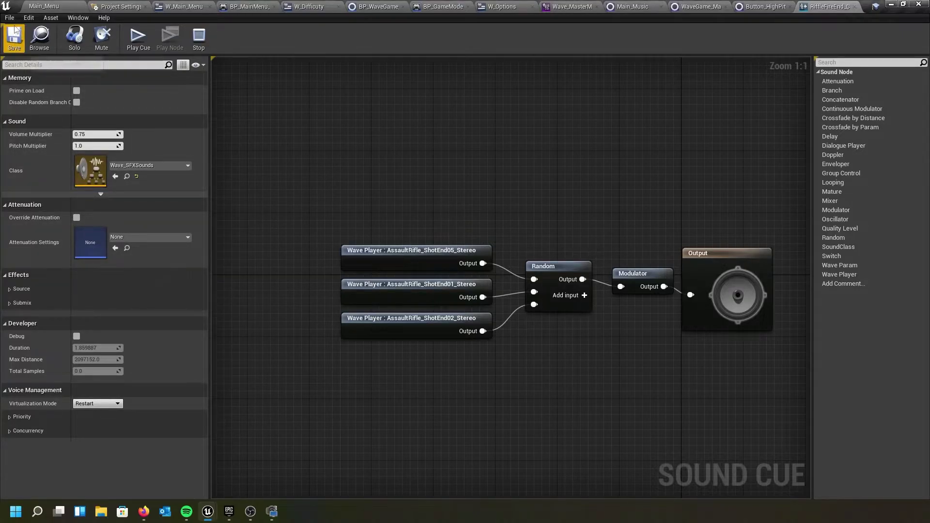
click(70, 5)
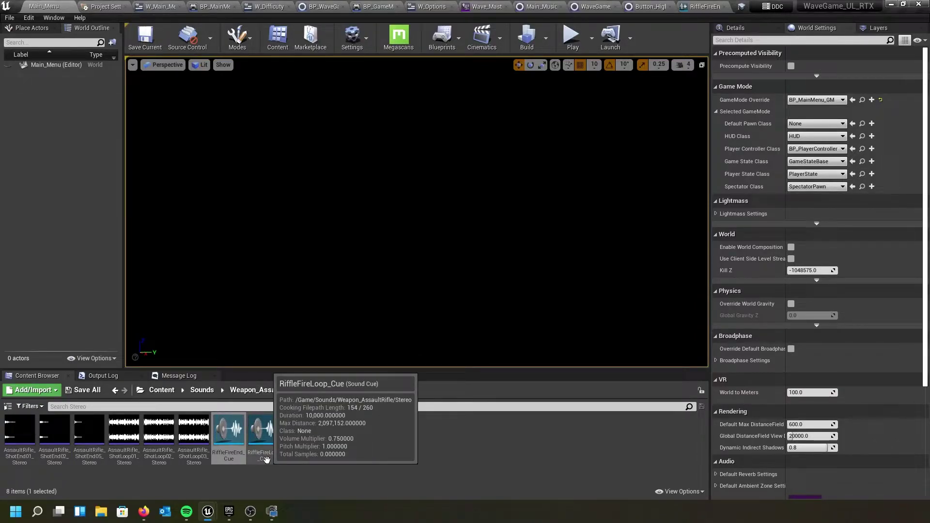
- Set RiffleFireLoop_Cue's class to Wave_SFXSounds, replacing a mistaken Wave_Music pick, and save
double_click(264, 436)
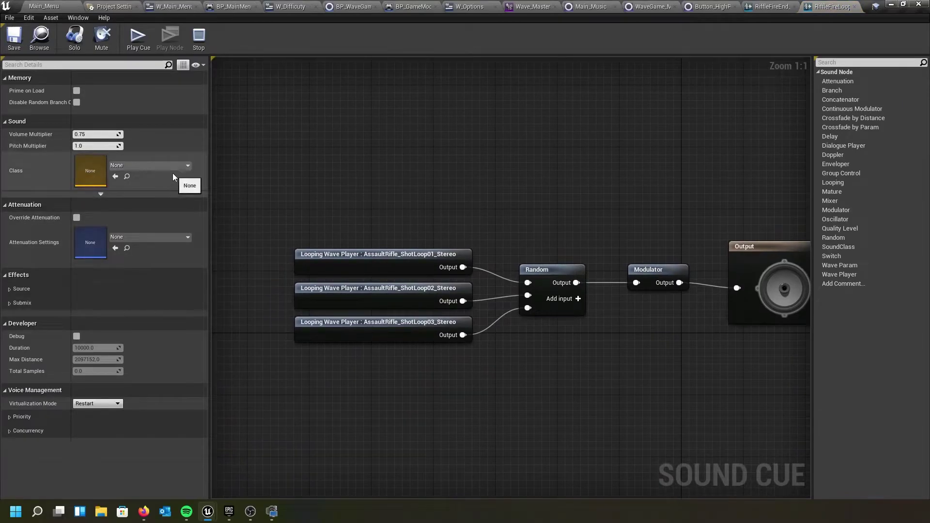
click(175, 167)
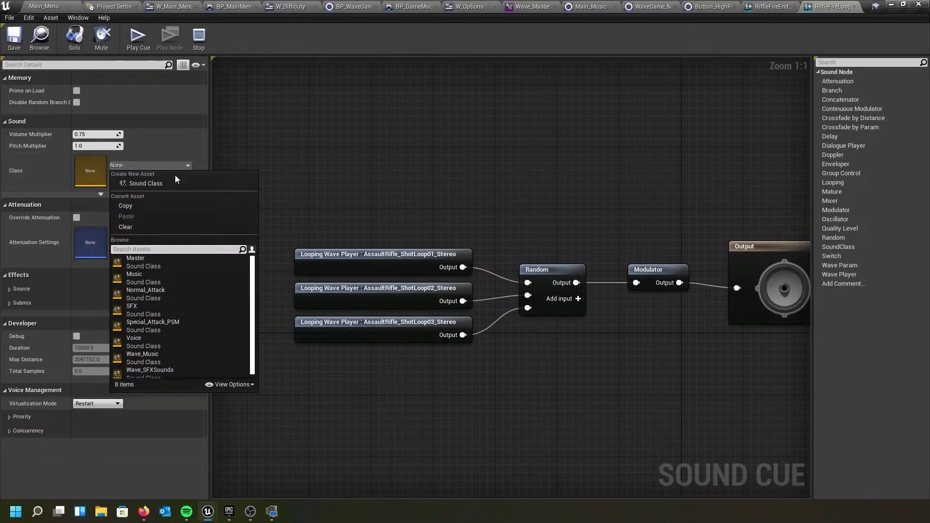
text(wave_m)
key(Return)
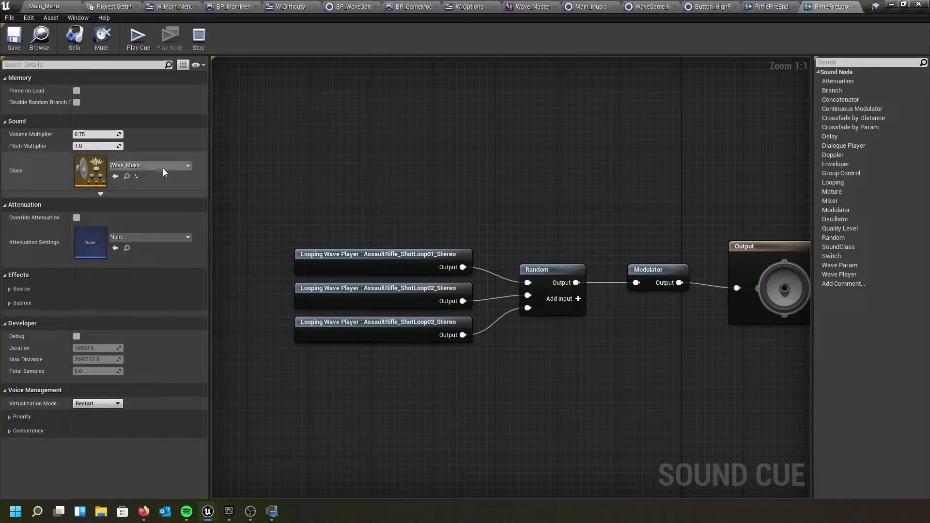
click(163, 167)
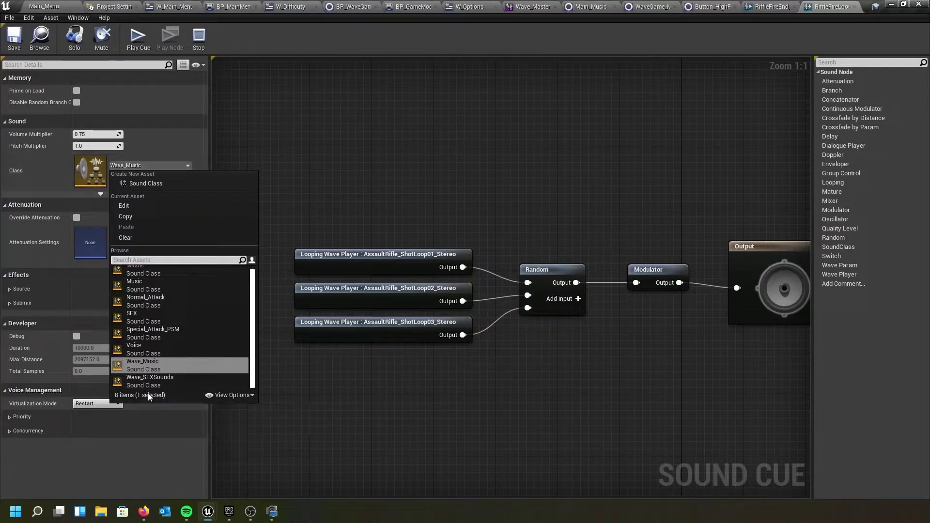
click(148, 380)
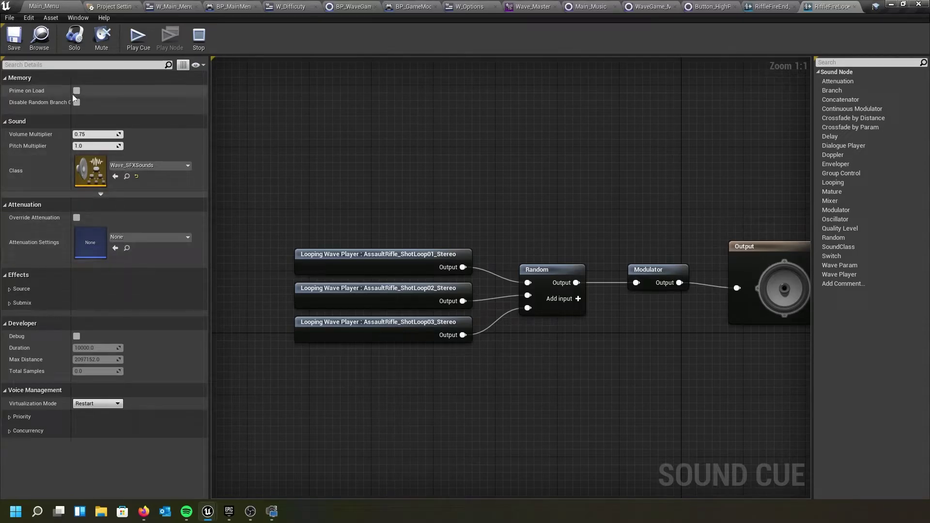
click(28, 36)
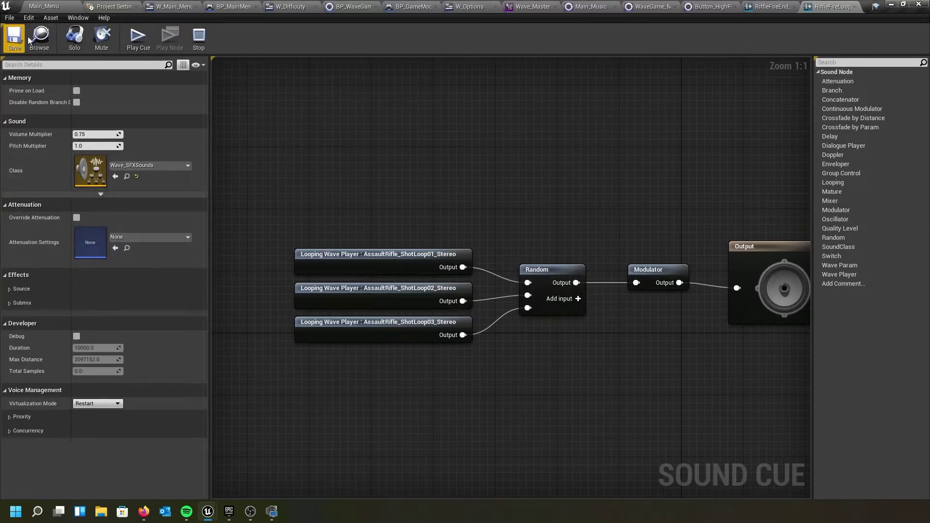
click(61, 7)
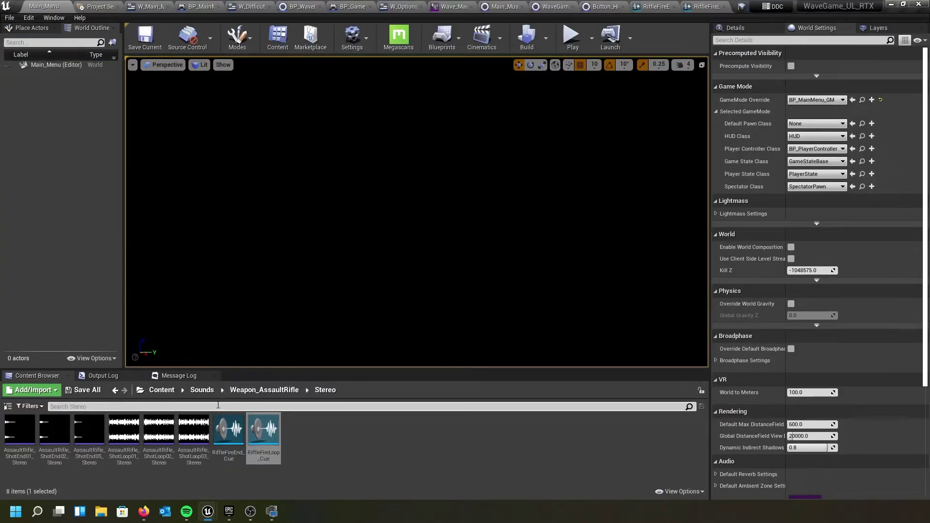
- Open Sounds > FoleySquish > Mono > FoleyFlesh_Gib01, set class to Wave_SFXSounds, and save
click(203, 391)
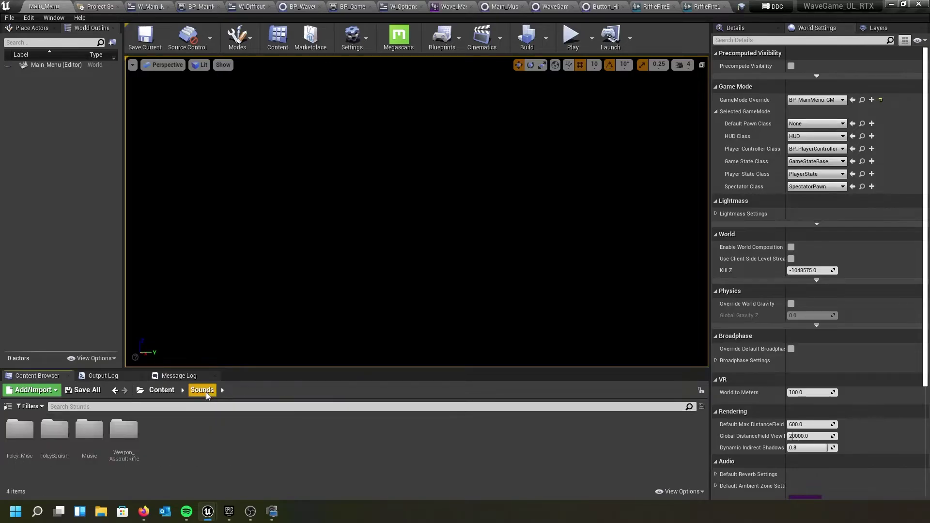
double_click(55, 443)
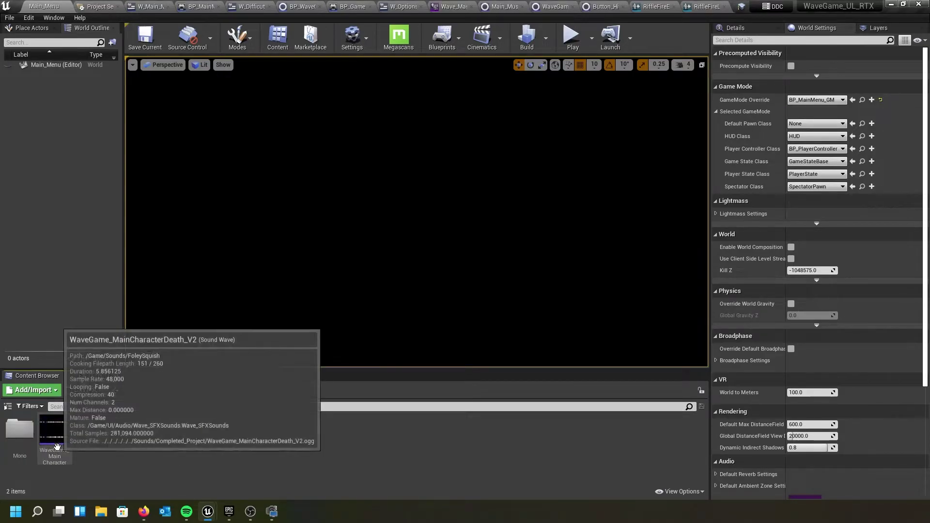
double_click(19, 428)
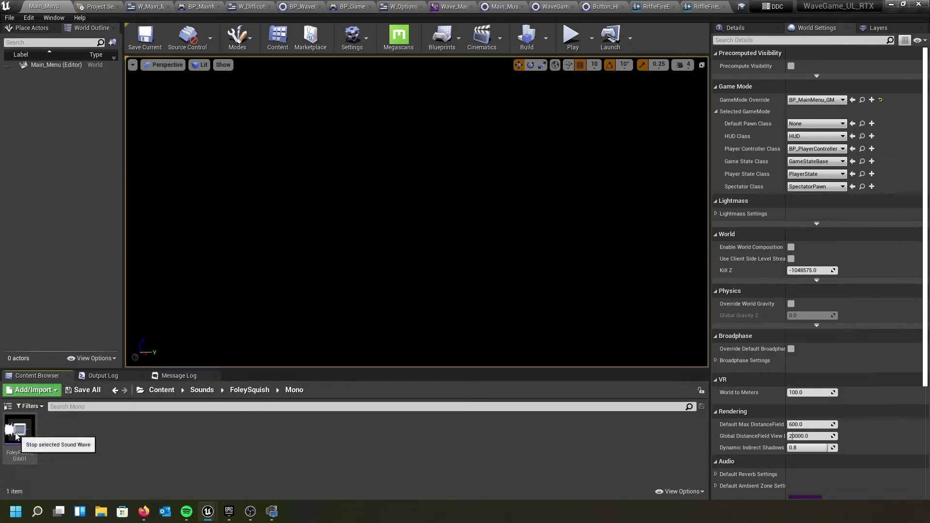
double_click(18, 456)
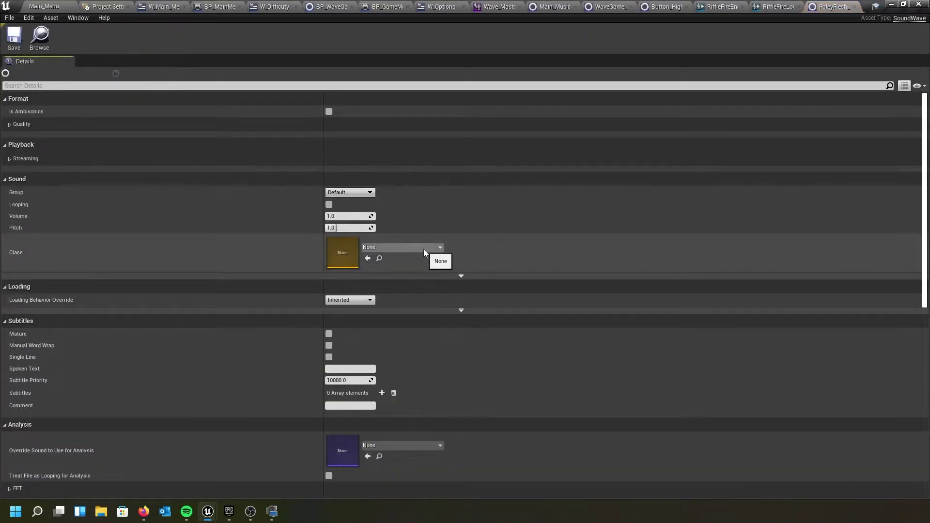
click(424, 249)
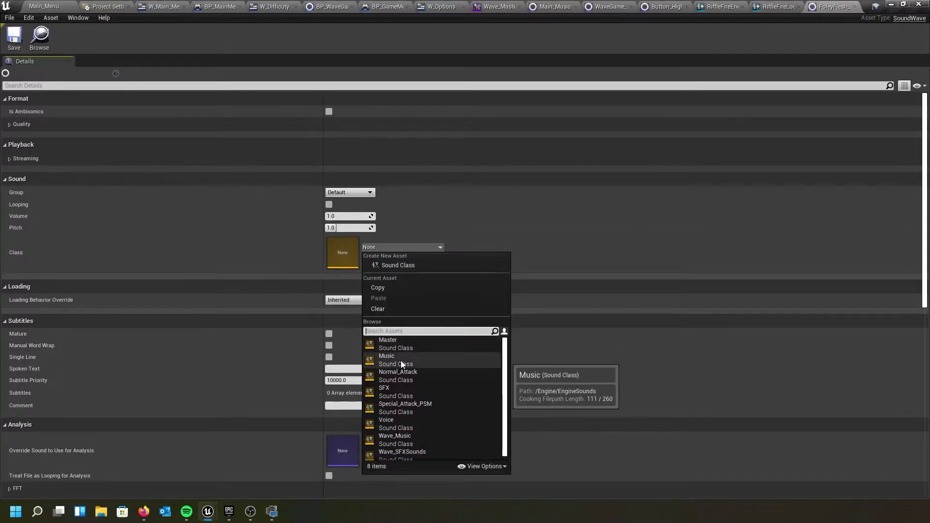
text(wave)
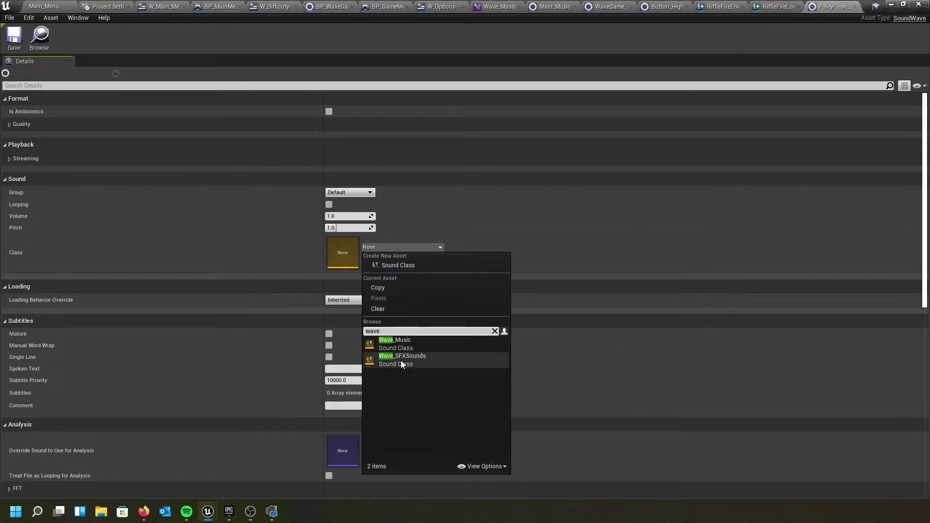
click(401, 362)
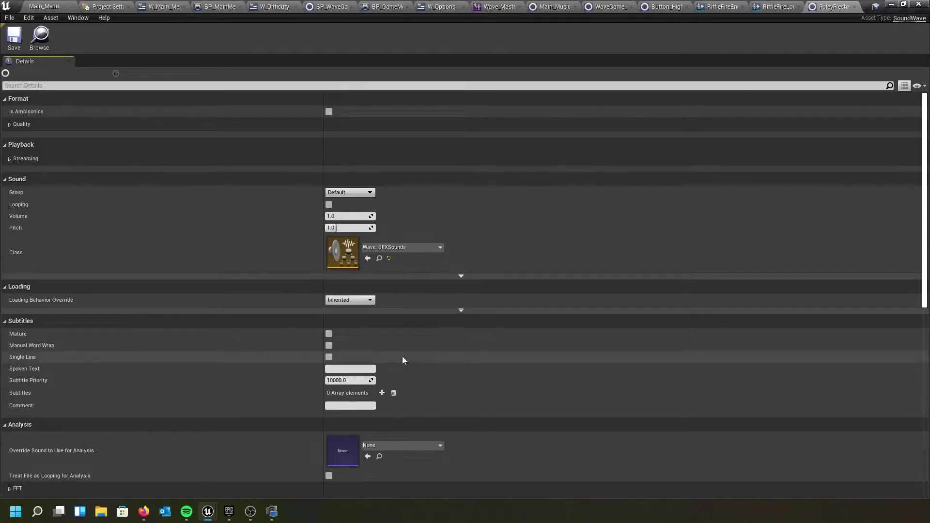
click(15, 42)
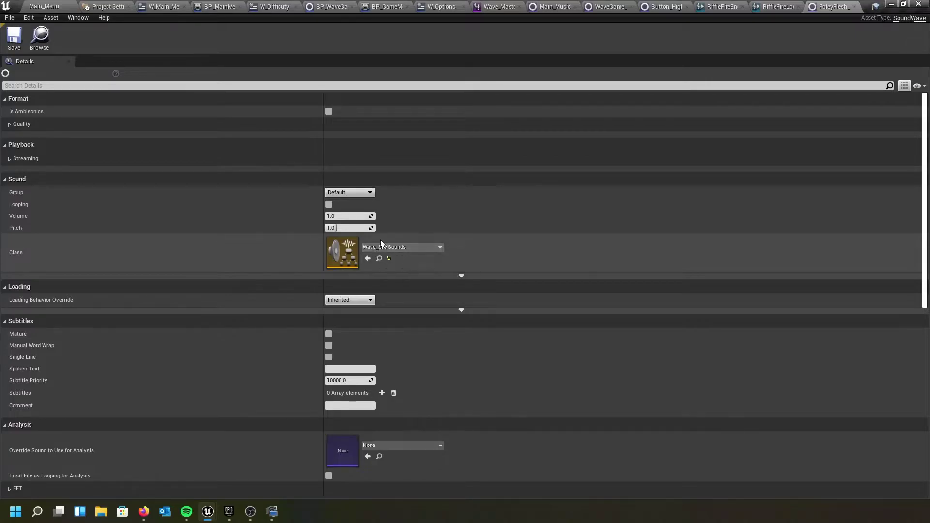
- Close the FoleyFlesh_Gib01, RiffleFire cue, Button_HighPitch and Main_Music editors, then return to W_Options' Event Graph
click(864, 6)
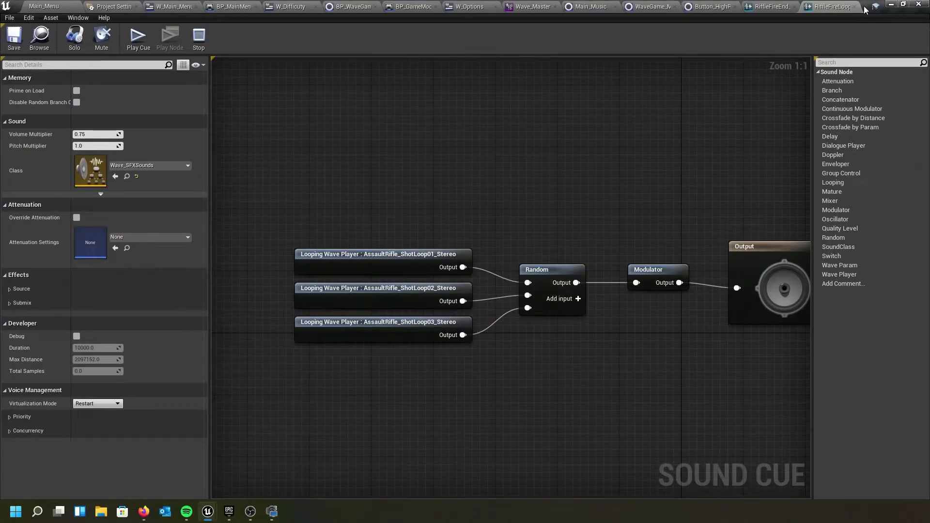
click(861, 6)
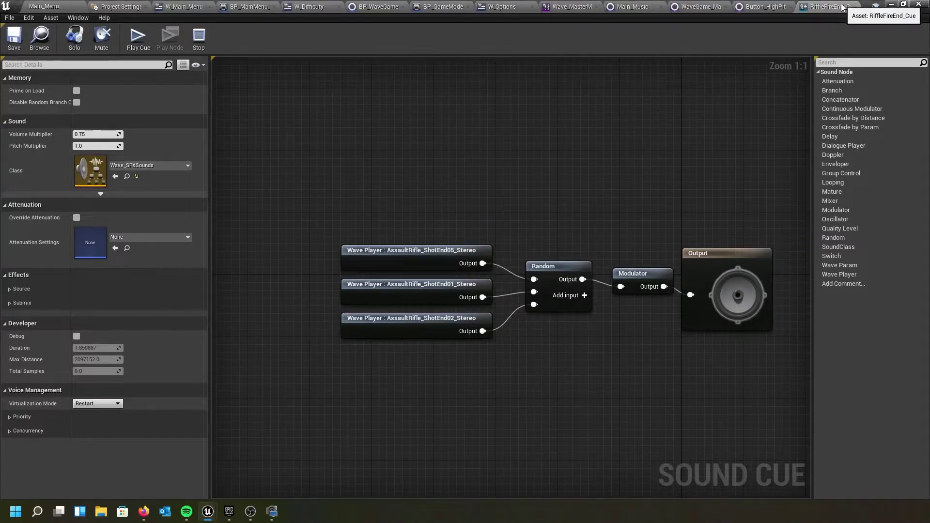
middle_click(827, 7)
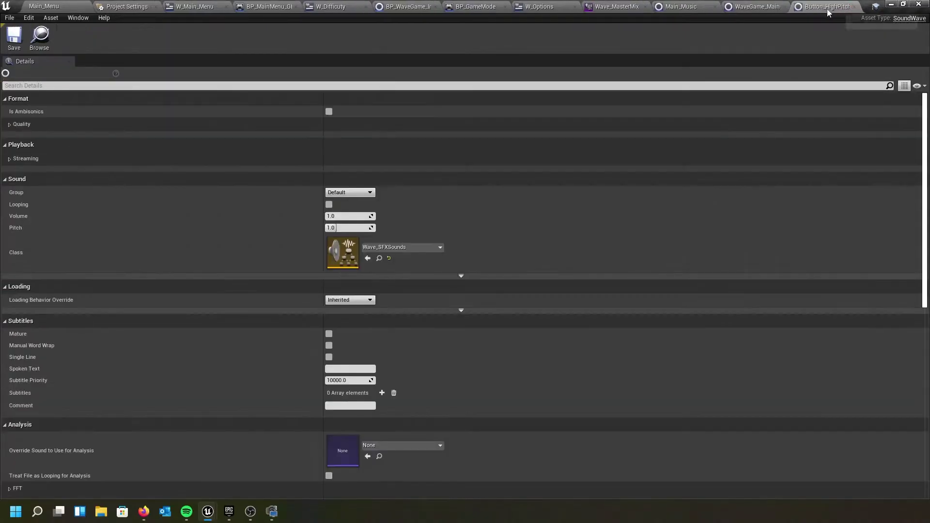
click(855, 7)
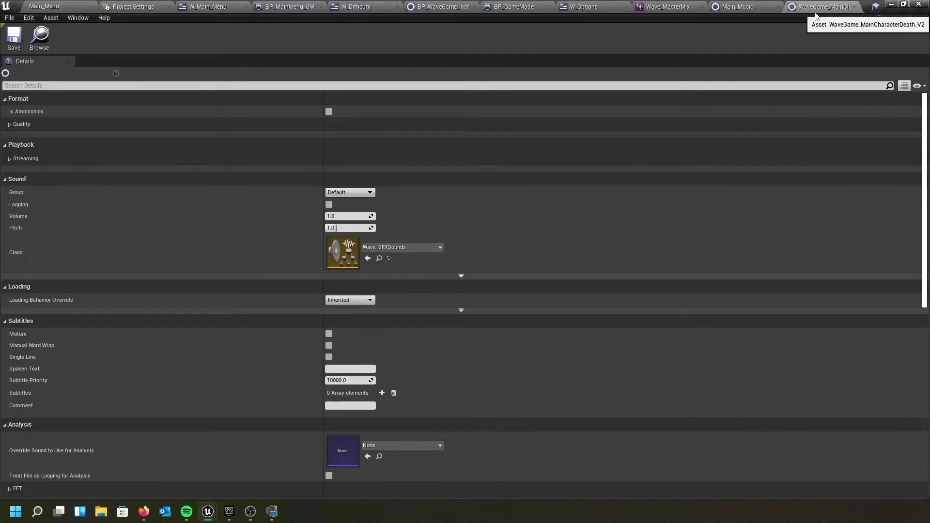
click(855, 7)
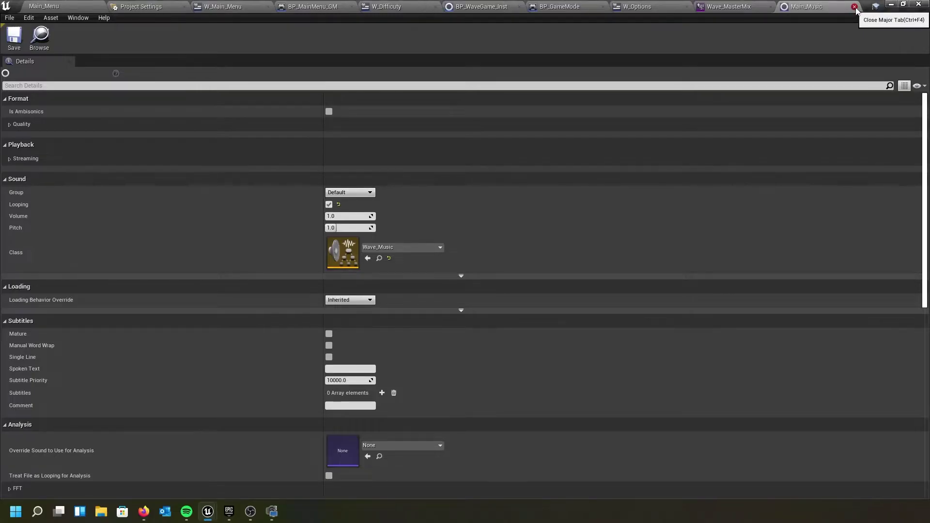
click(855, 8)
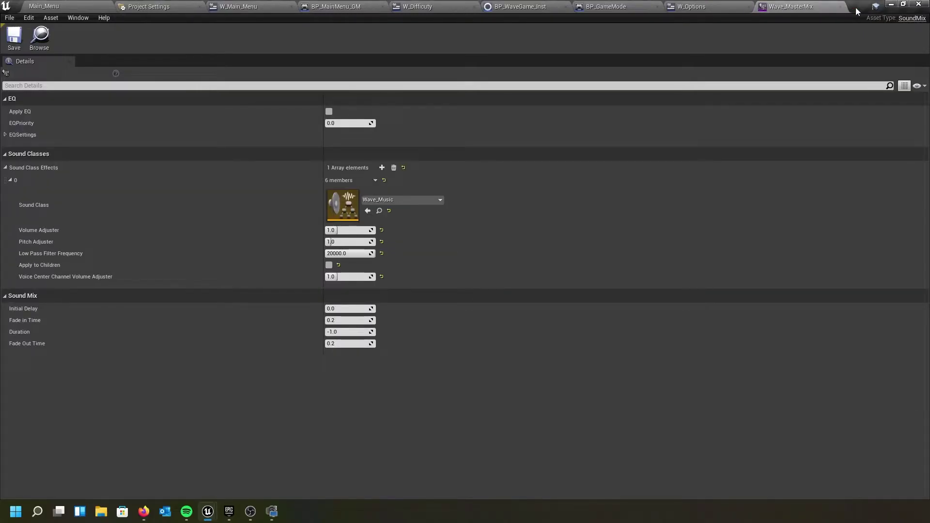
click(697, 8)
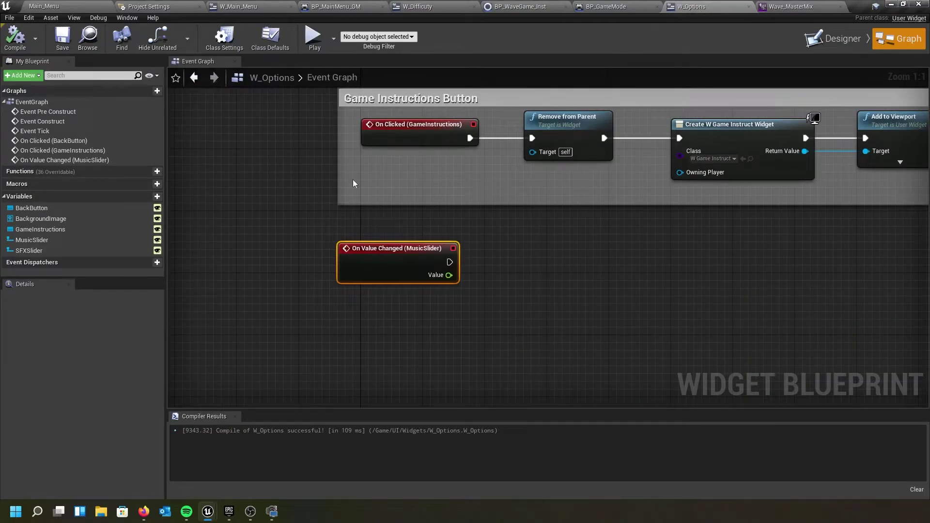
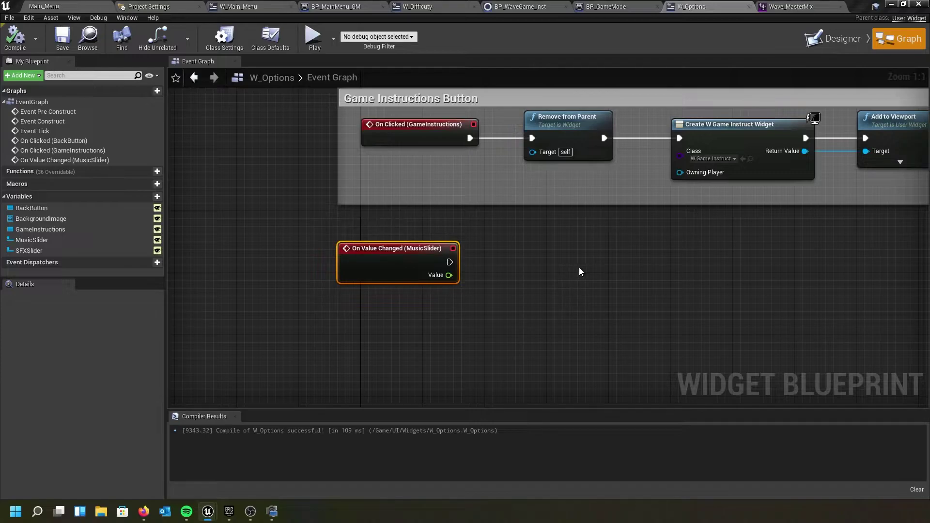
- After the MusicSlider value change, add Set Sound Mix Class Override fed by Value, using Wave_MasterMix
right_drag(583, 247, 541, 197)
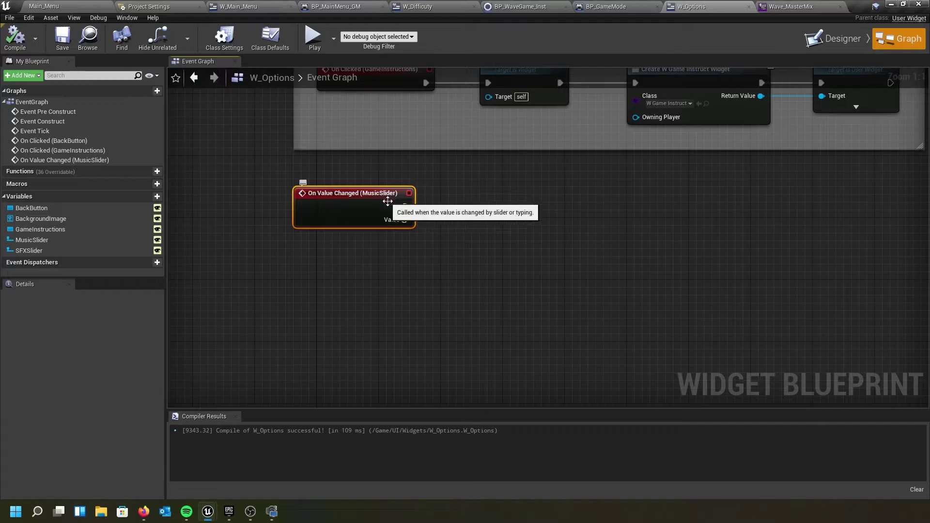
drag(405, 207, 499, 207)
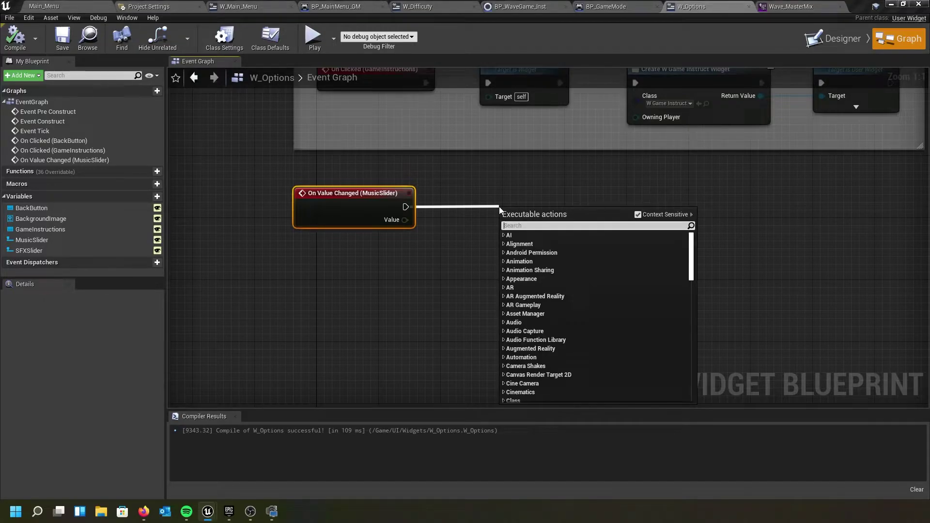
text(set)
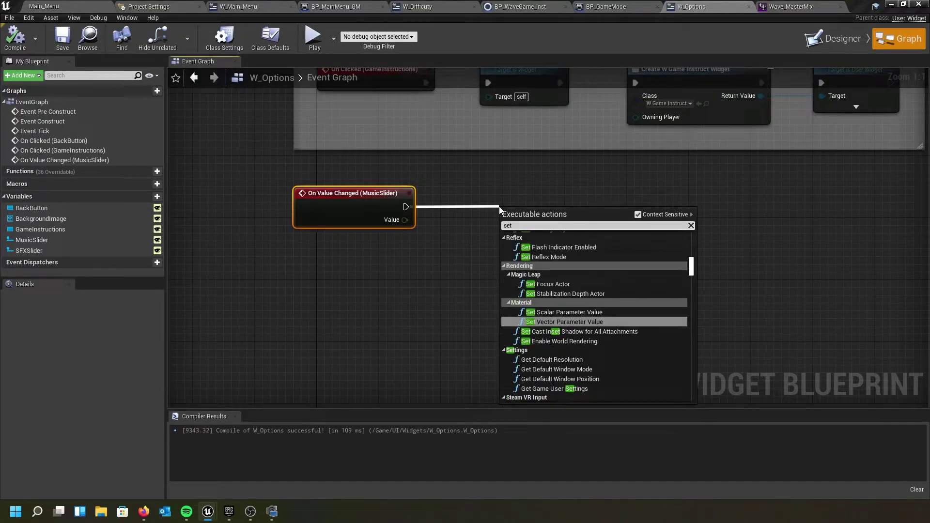
text(sound)
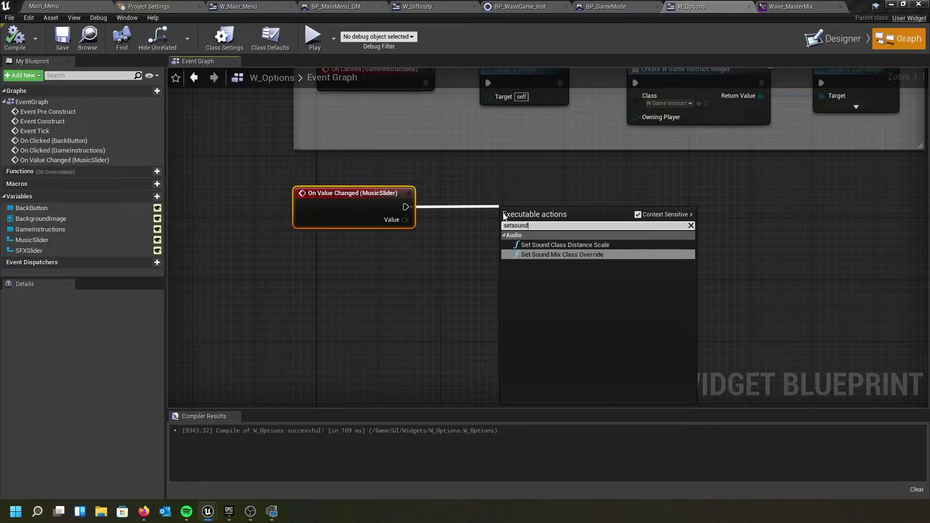
click(544, 255)
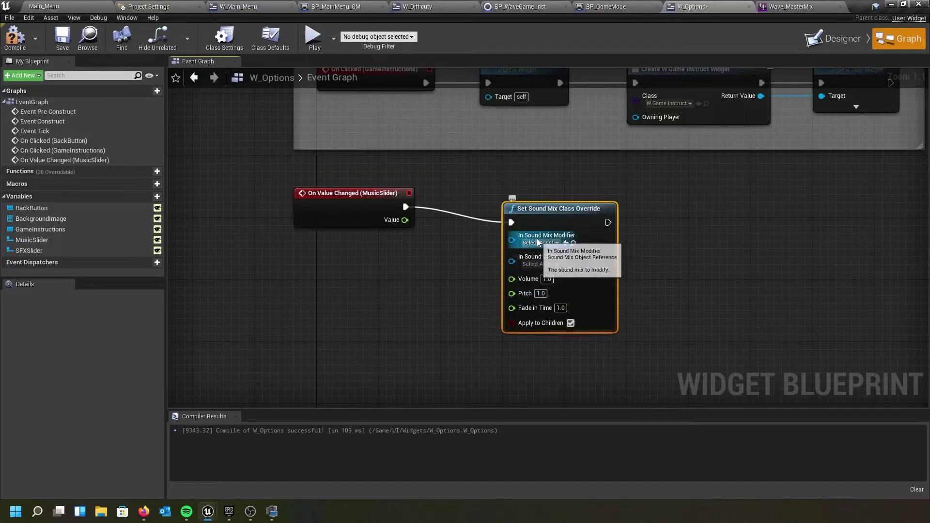
drag(535, 212, 520, 196)
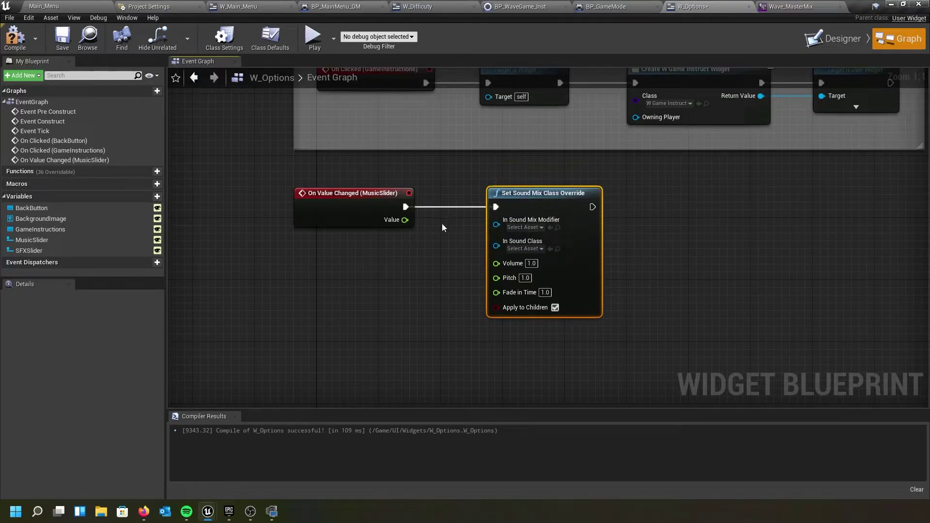
drag(405, 220, 499, 270)
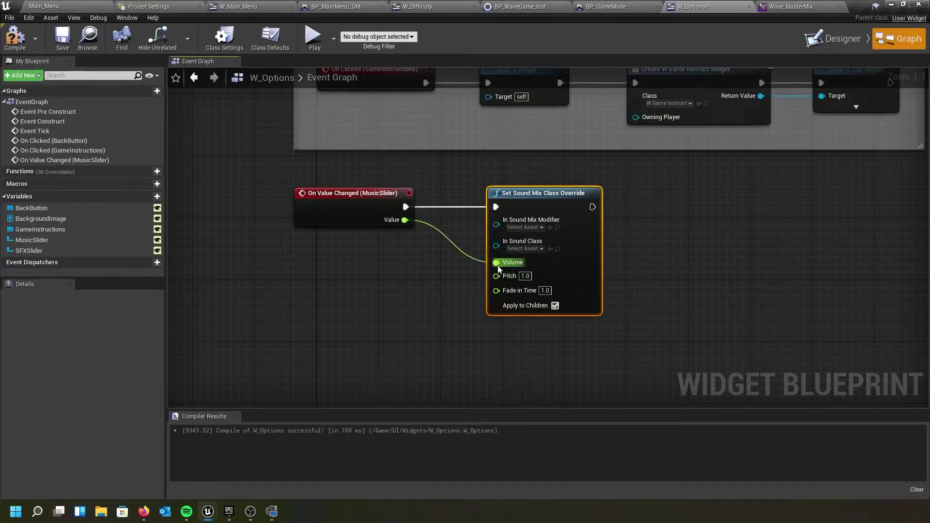
click(541, 227)
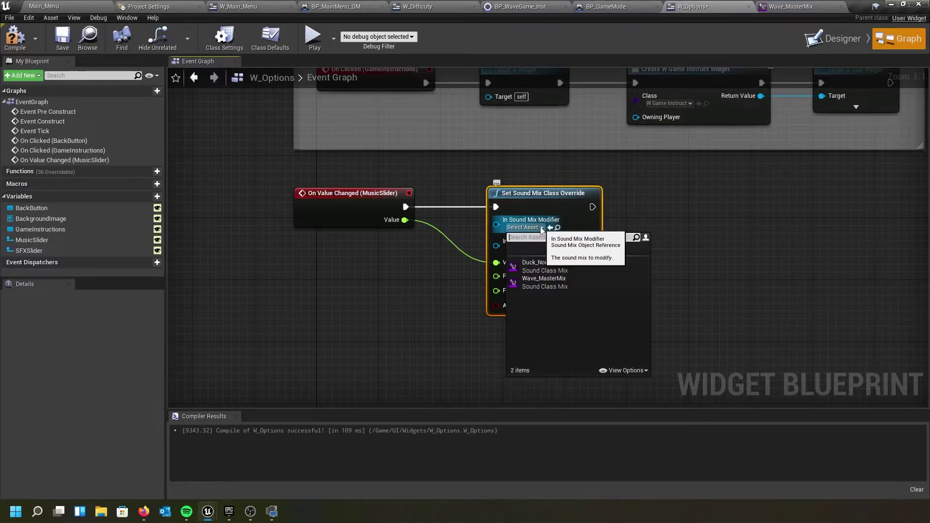
click(541, 284)
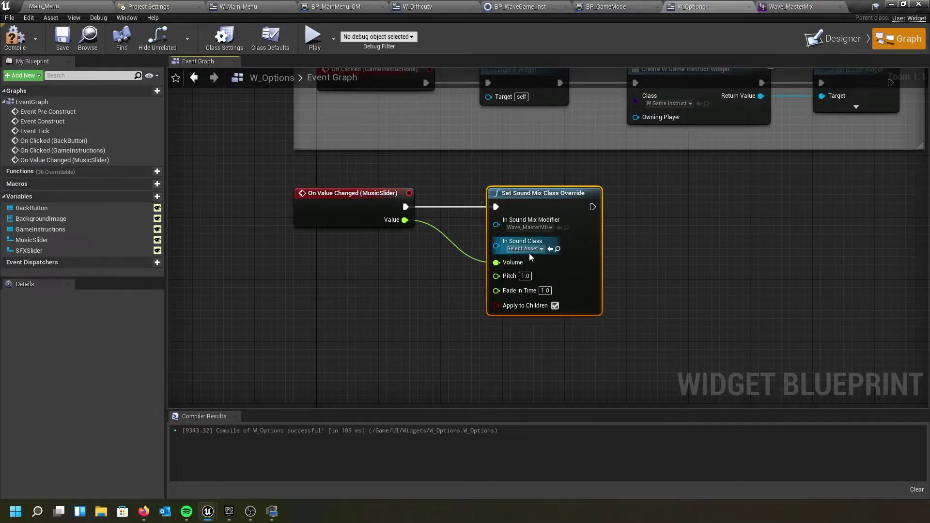
- Pick Wave_MusicSounds as the override node's In Sound Class
click(542, 249)
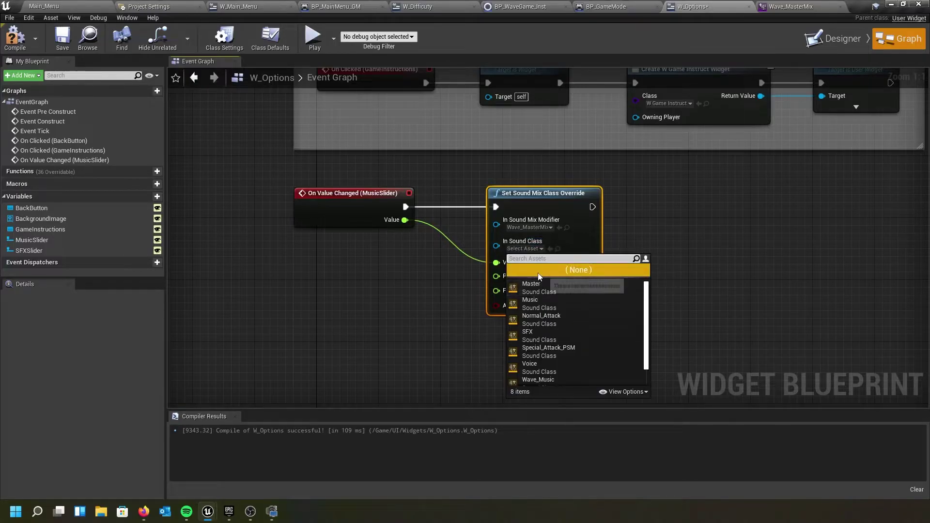
text(wave)
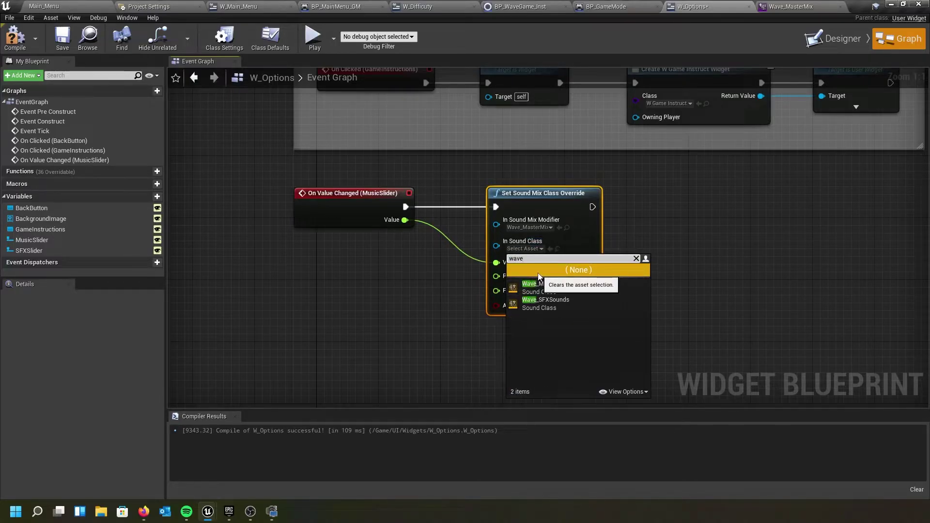
click(538, 287)
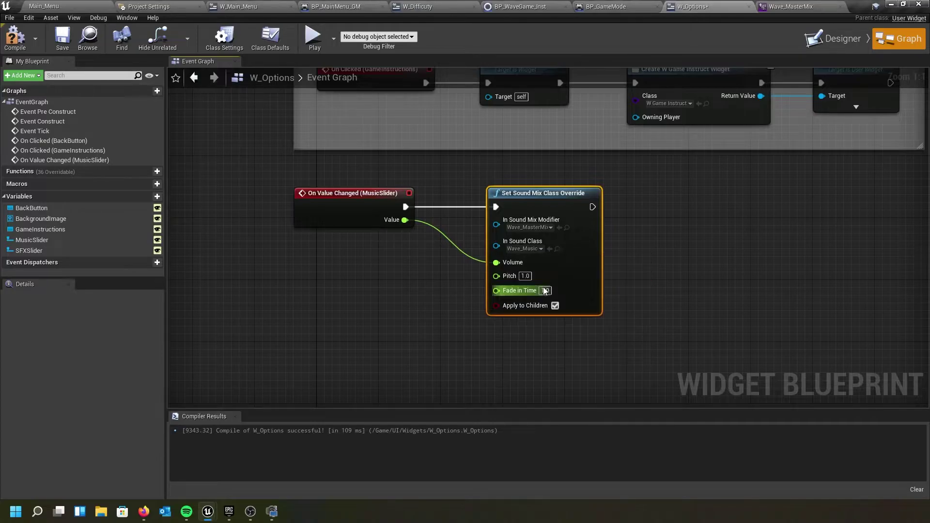
click(555, 306)
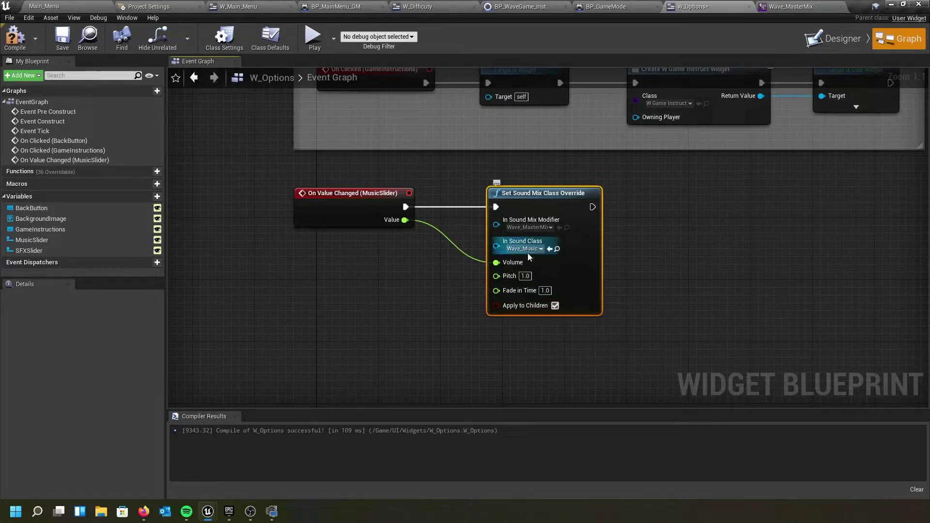
right_drag(636, 267, 519, 254)
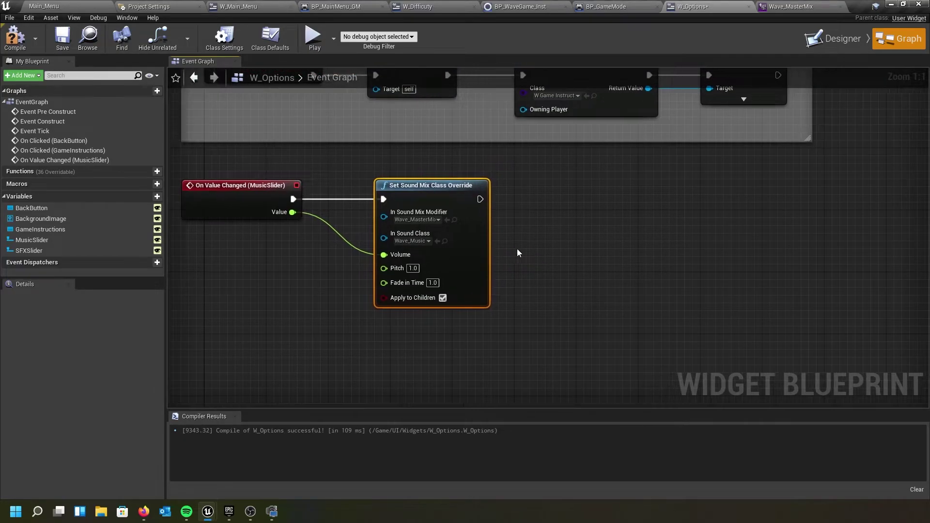
- Chain a Push Sound Mix Modifier set to Wave_MasterMix, then compile and save W_Options
drag(480, 199, 561, 199)
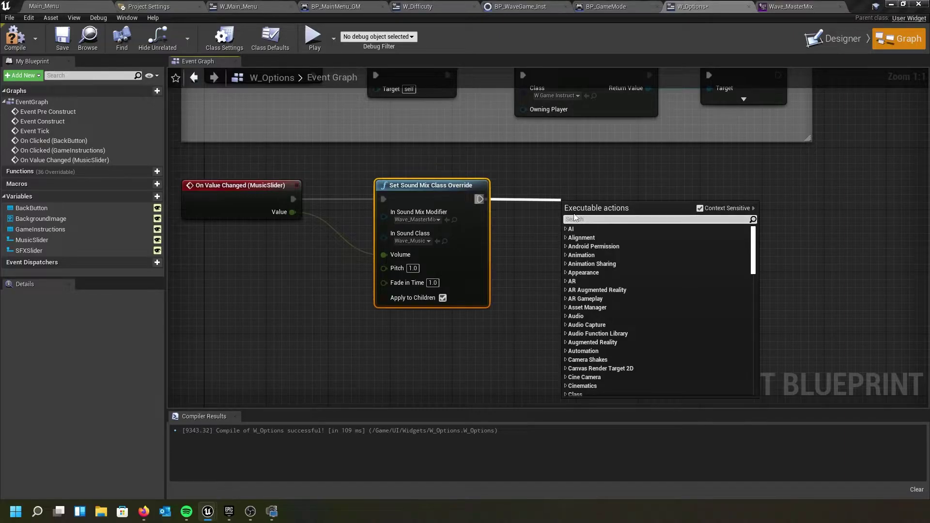
text(pu)
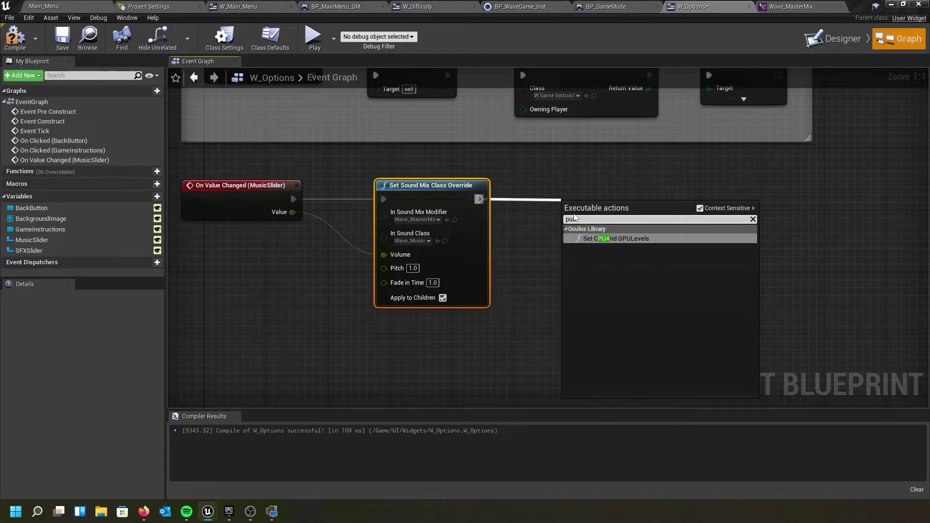
text(sh)
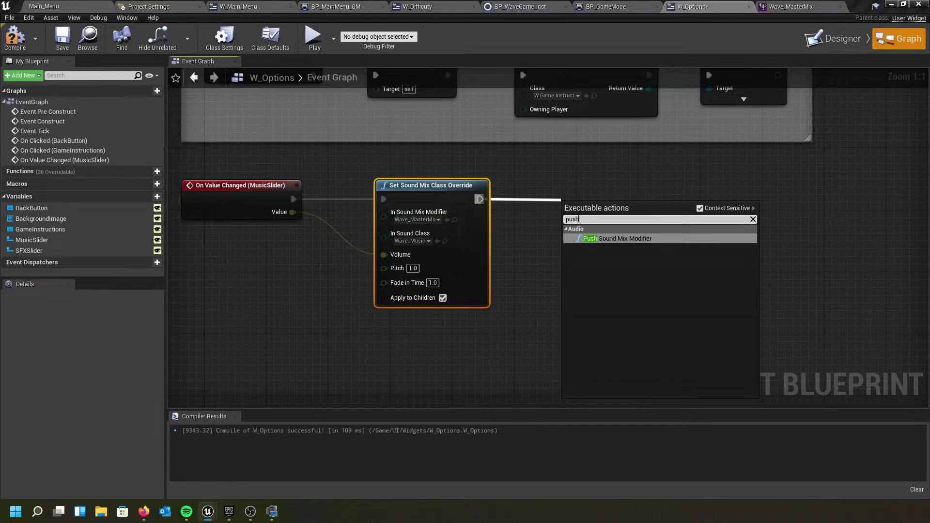
click(610, 240)
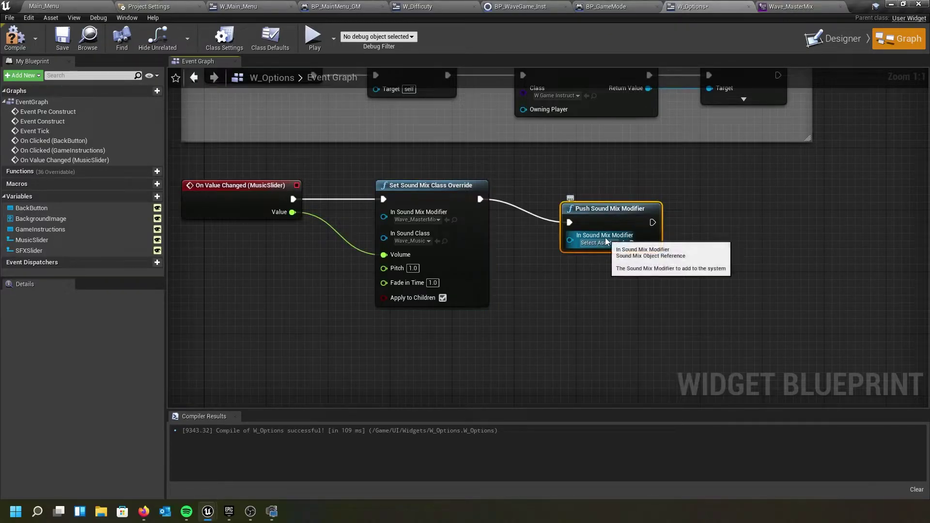
drag(606, 210, 598, 187)
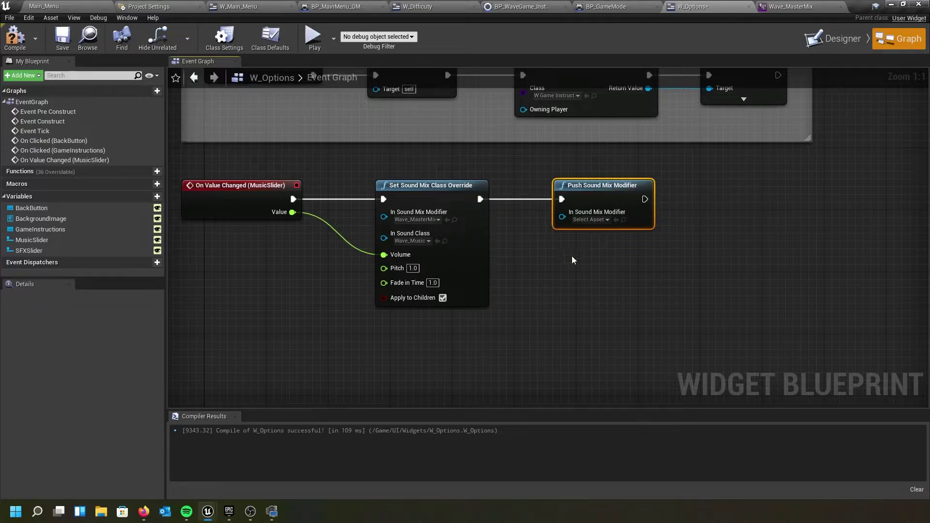
click(607, 220)
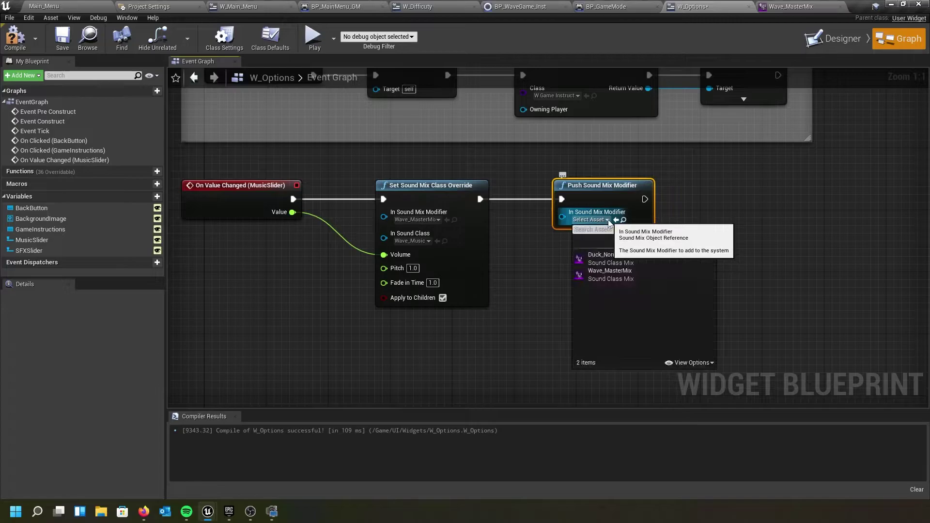
click(610, 271)
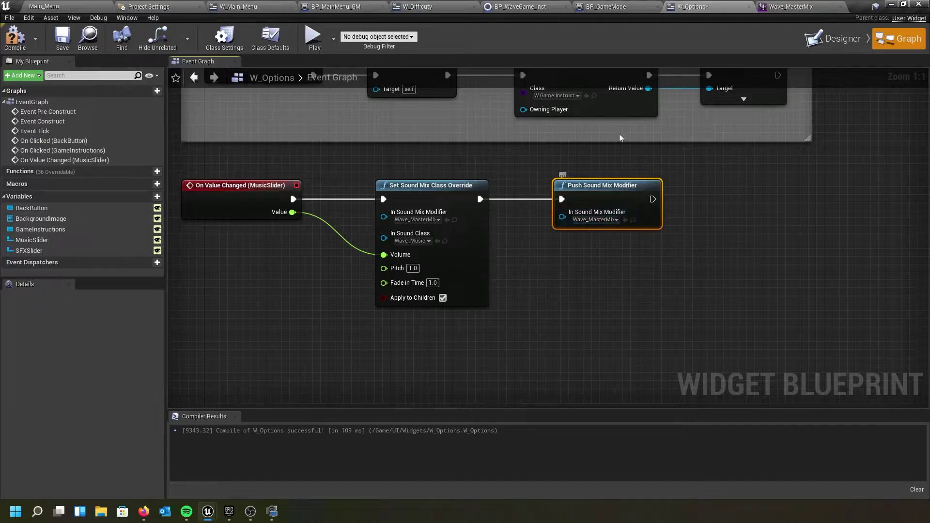
click(15, 38)
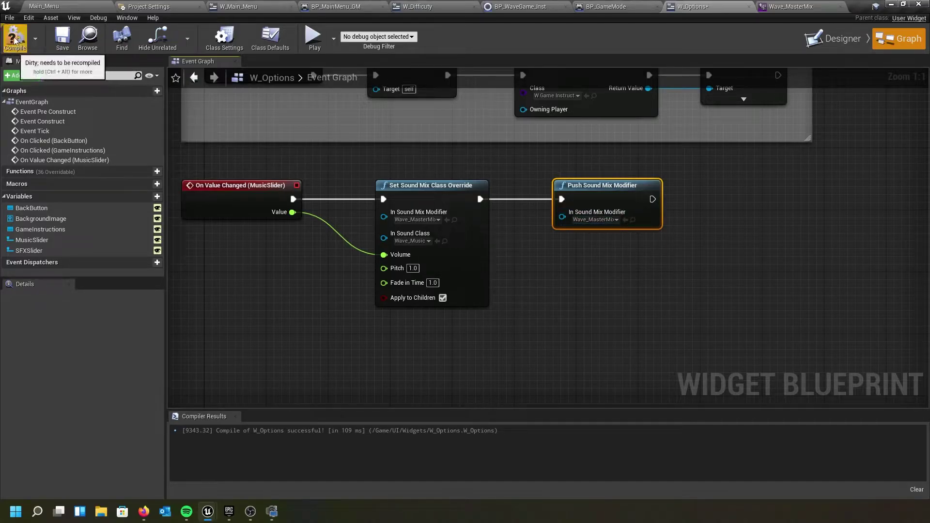
click(63, 37)
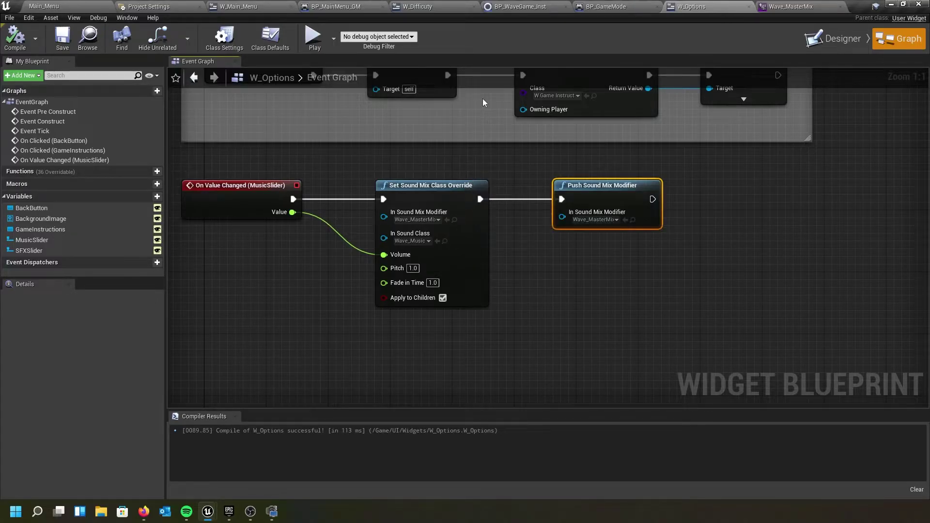
- In BP_WaveGame_Inst, add an instance-editable variable named Music Volume
click(508, 9)
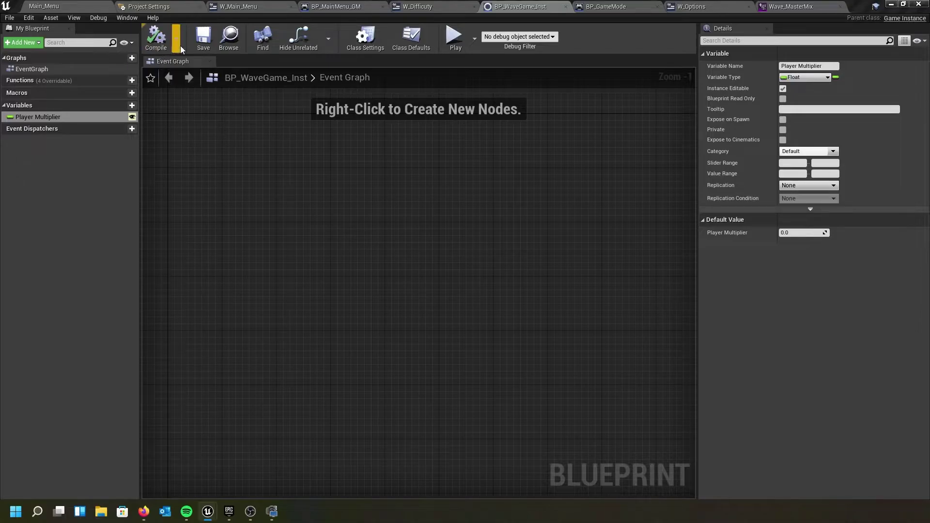
click(131, 105)
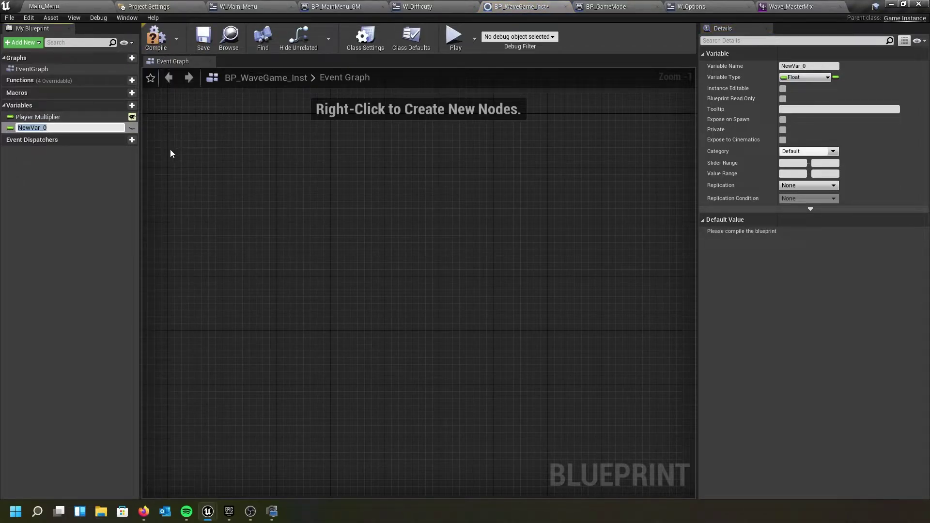
text(Volume)
text(Music)
key(Return)
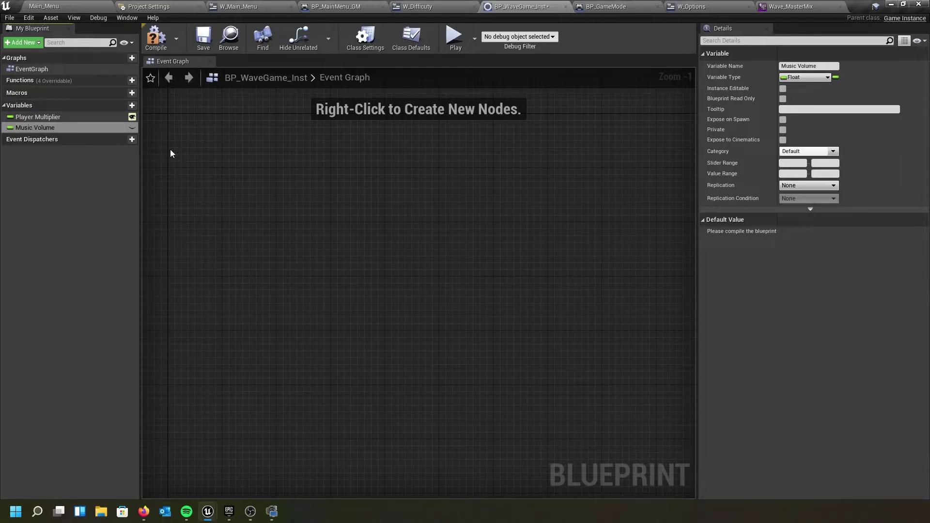
click(132, 128)
- Add an instance-editable SFX Volume variable and compile the game instance
click(134, 105)
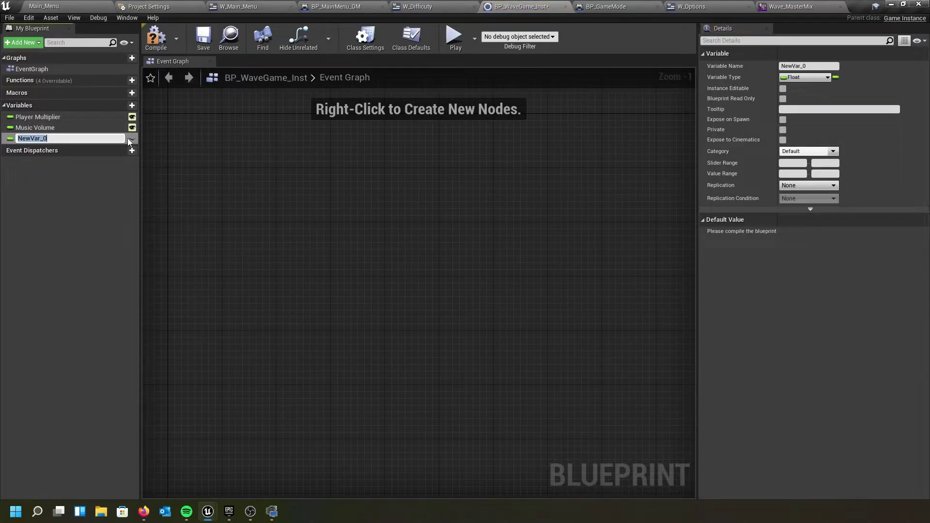
text(FX Vo)
text(lume)
text(S)
key(Return)
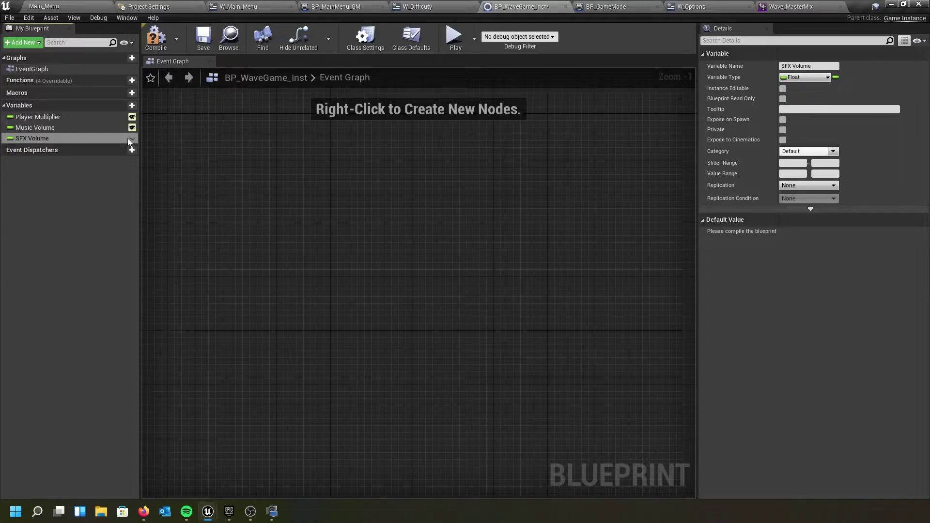
click(132, 138)
click(154, 38)
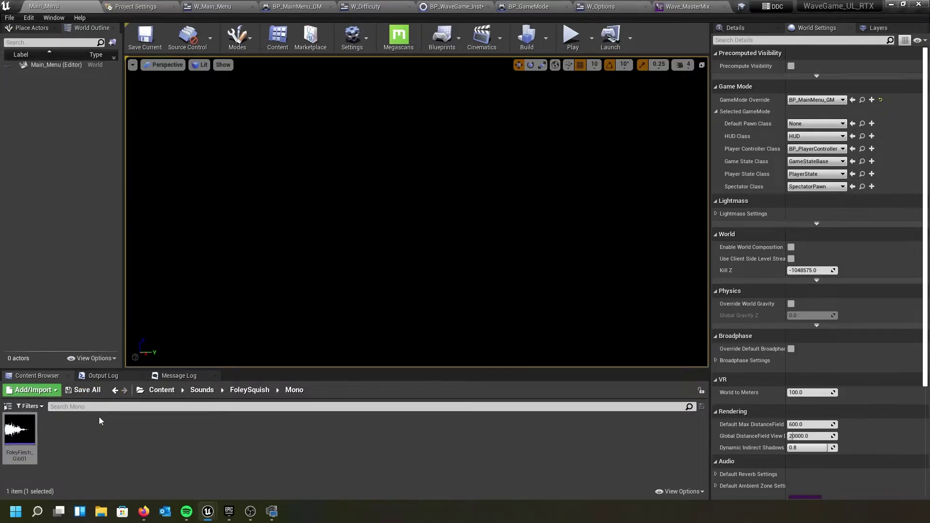
- Open BP_LtBelica from Content/Blueprints/Pawns
click(156, 390)
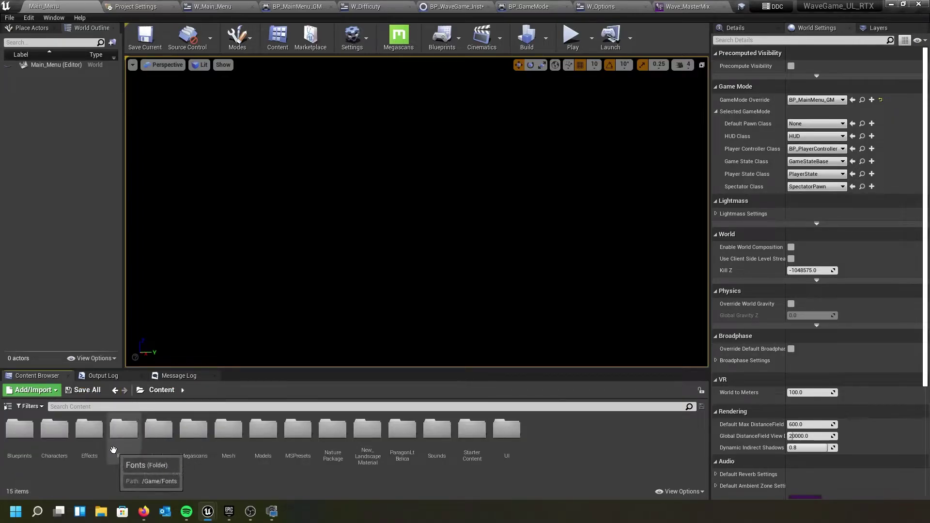
double_click(21, 434)
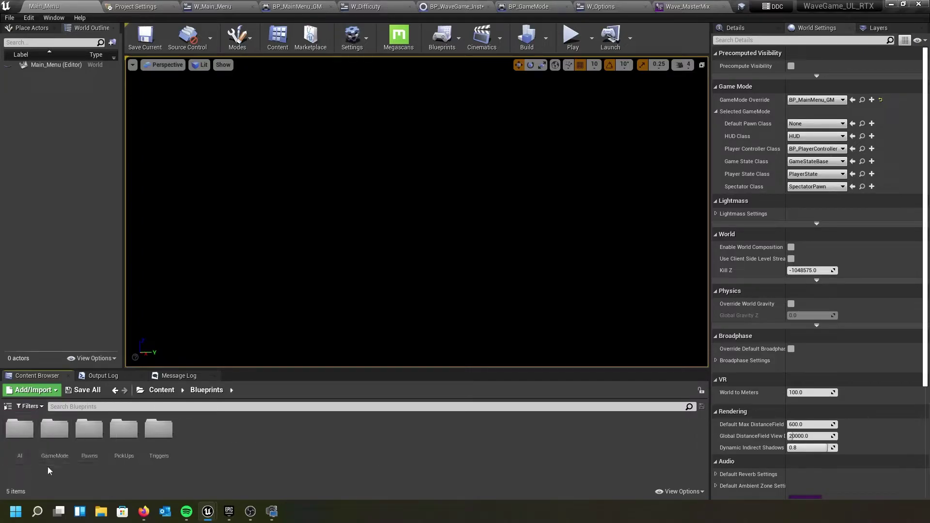
double_click(88, 432)
double_click(63, 441)
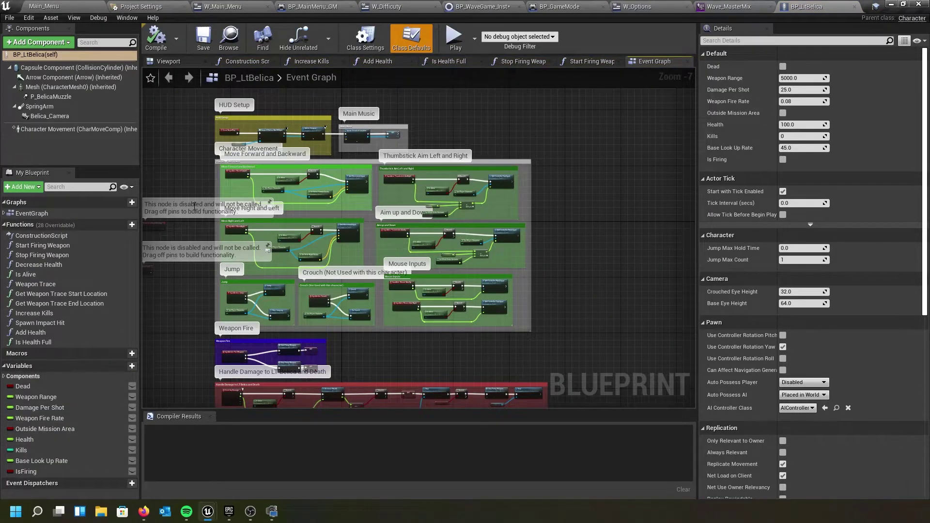
- Break the Main Music Spawn Sound at Location exec link, then compile and save
scroll(147, 262, up, 1)
scroll(368, 147, up, 4)
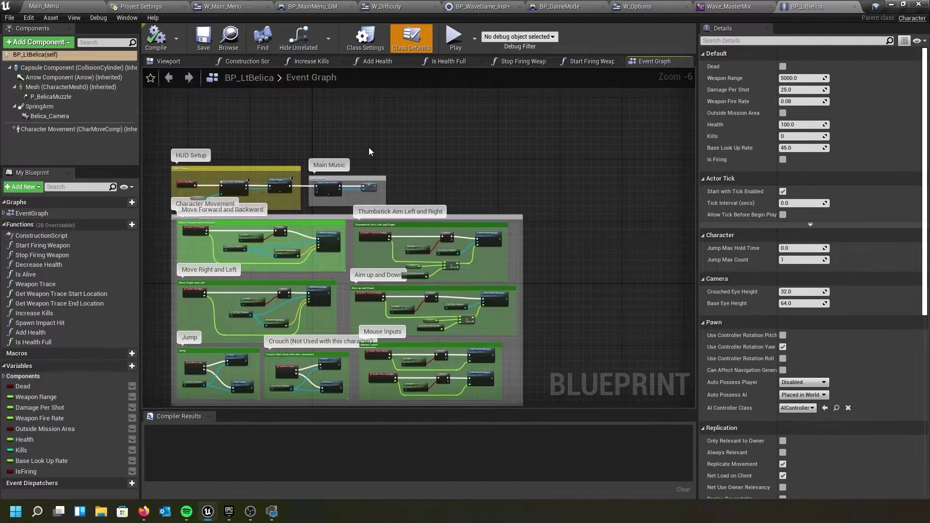
scroll(344, 179, up, 2)
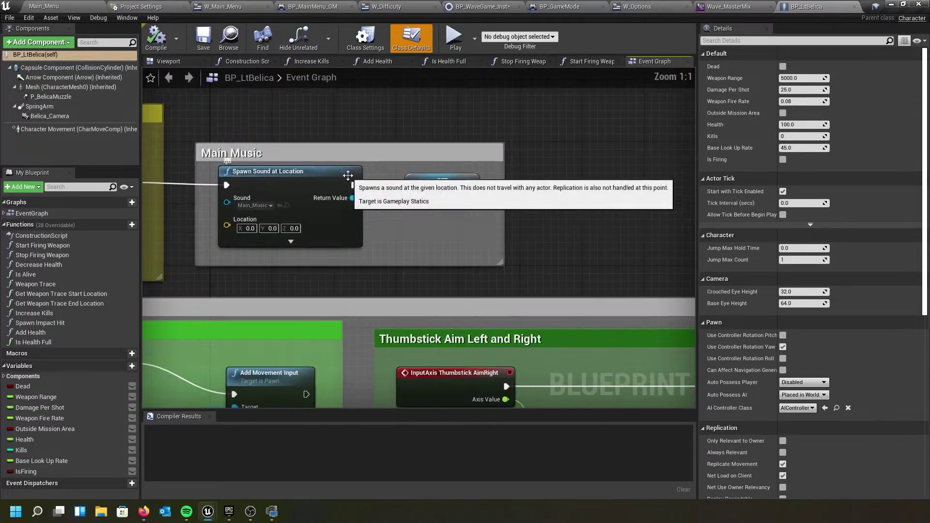
right_drag(319, 182, 385, 143)
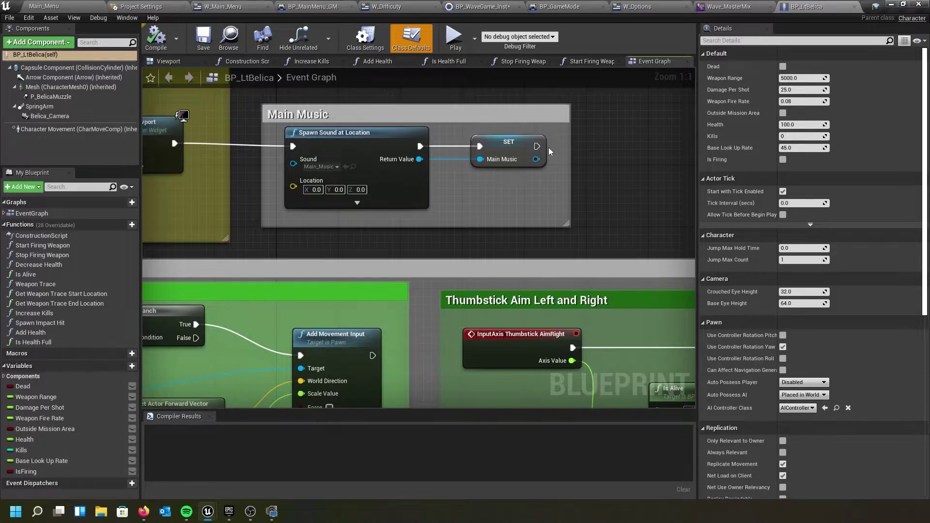
click(293, 147)
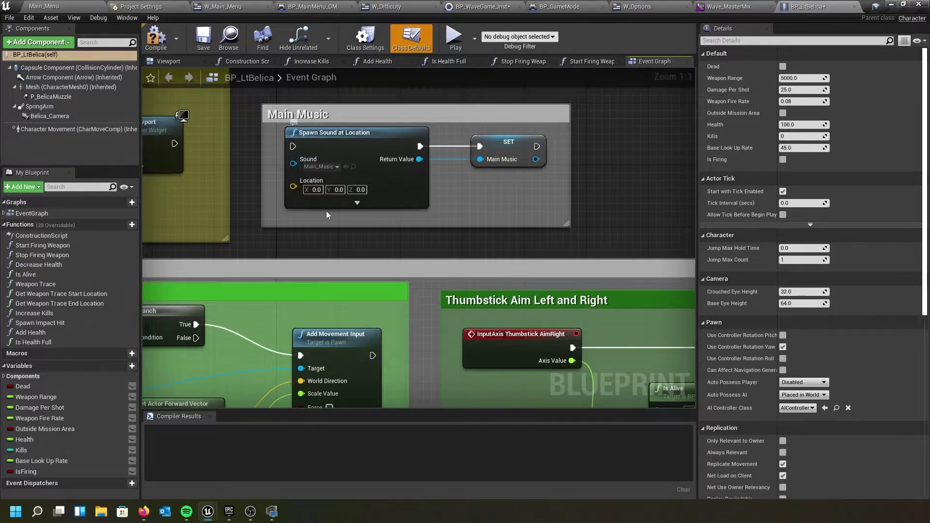
scroll(324, 205, down, 1)
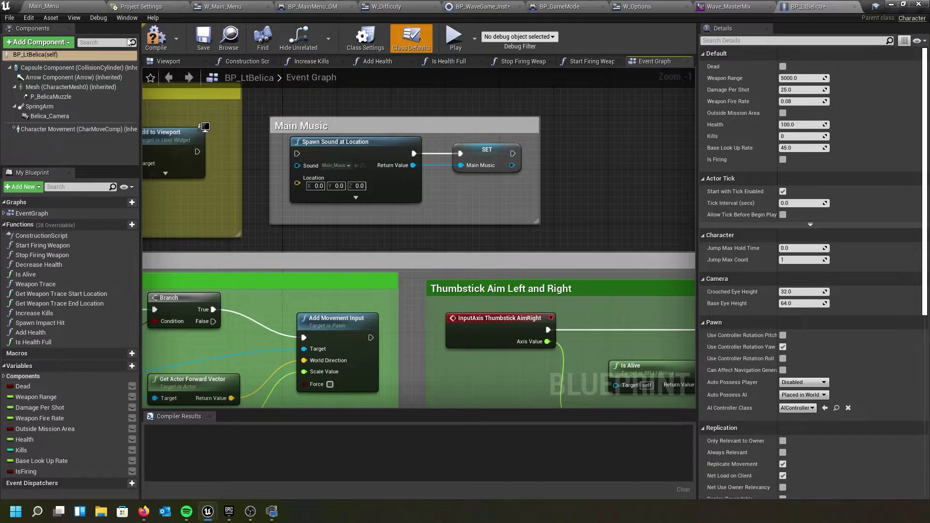
click(156, 42)
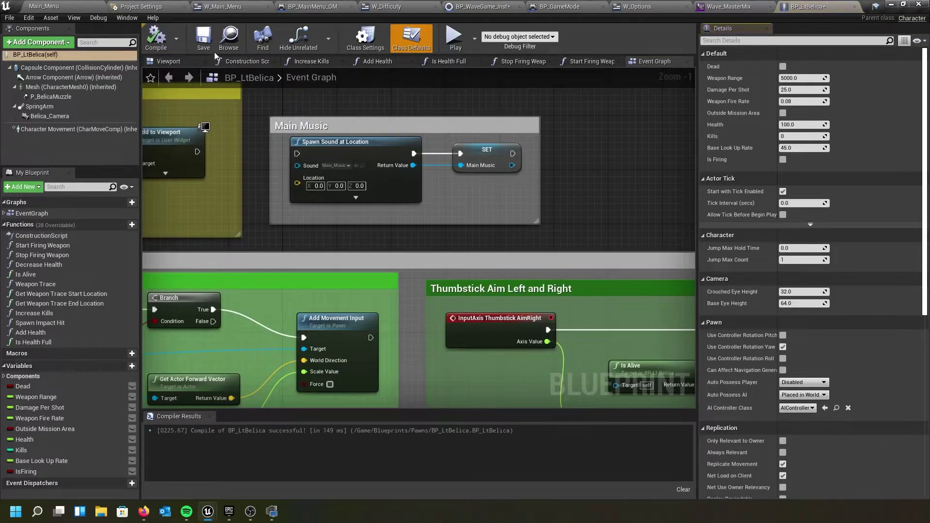
click(204, 35)
- Create a function named PlayAudio in BP_WaveGame_Inst
click(482, 6)
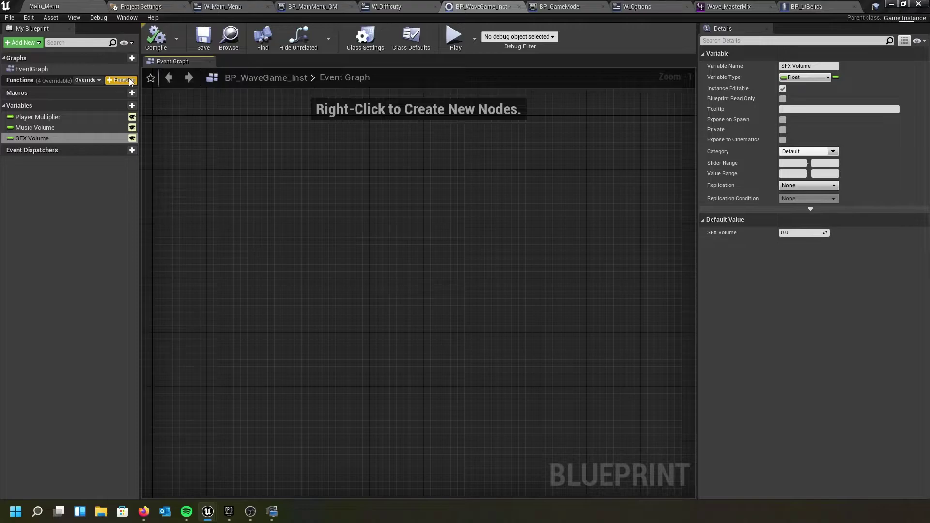
click(130, 80)
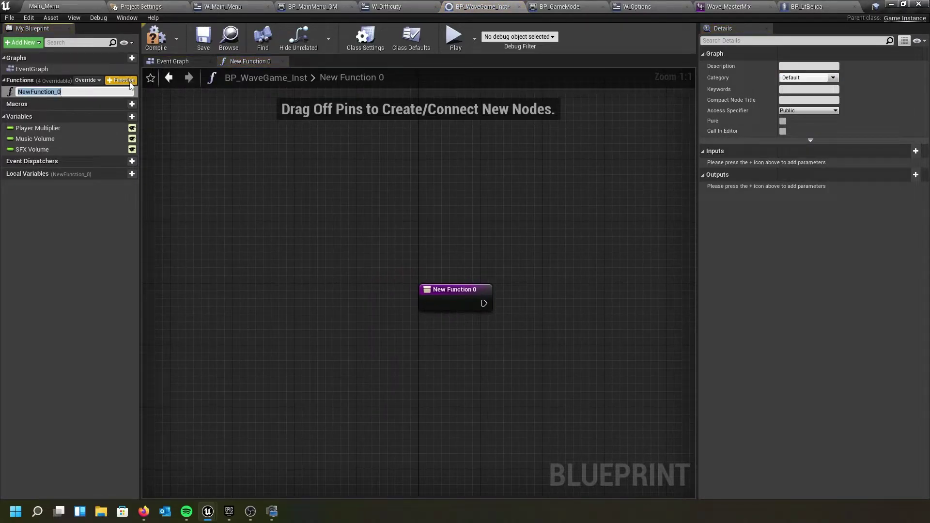
text(PlayAudio)
key(Return)
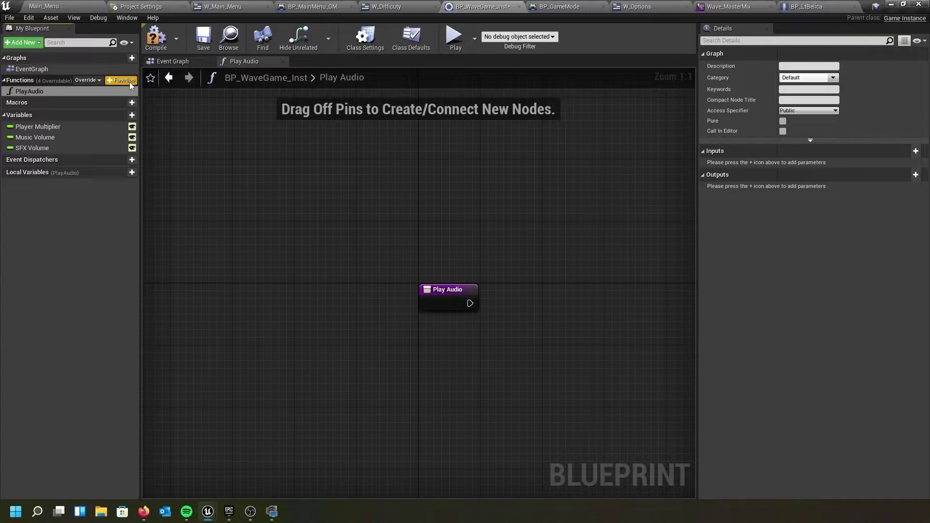
right_drag(457, 362, 257, 272)
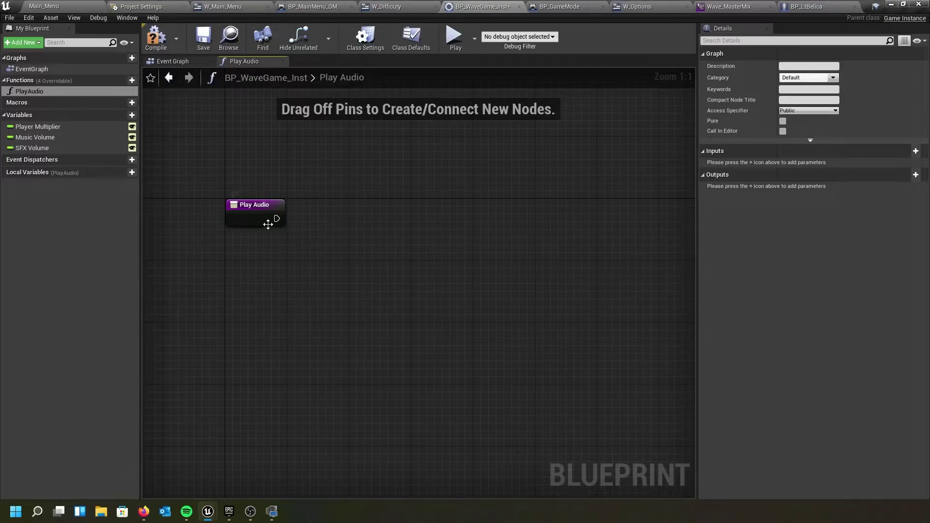
- Wire a Create Sound 2D node after the Play Audio entry and expand its advanced pins
drag(277, 218, 376, 218)
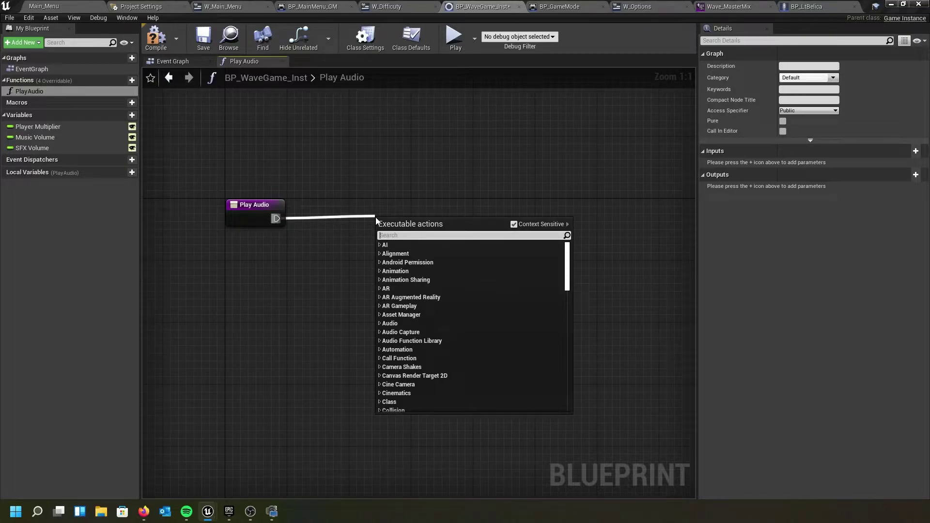
text(createsound)
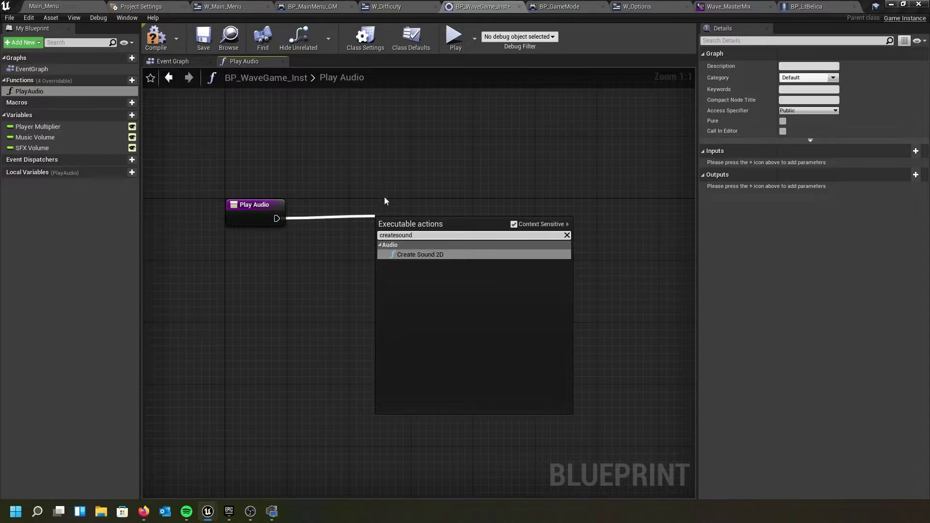
click(420, 257)
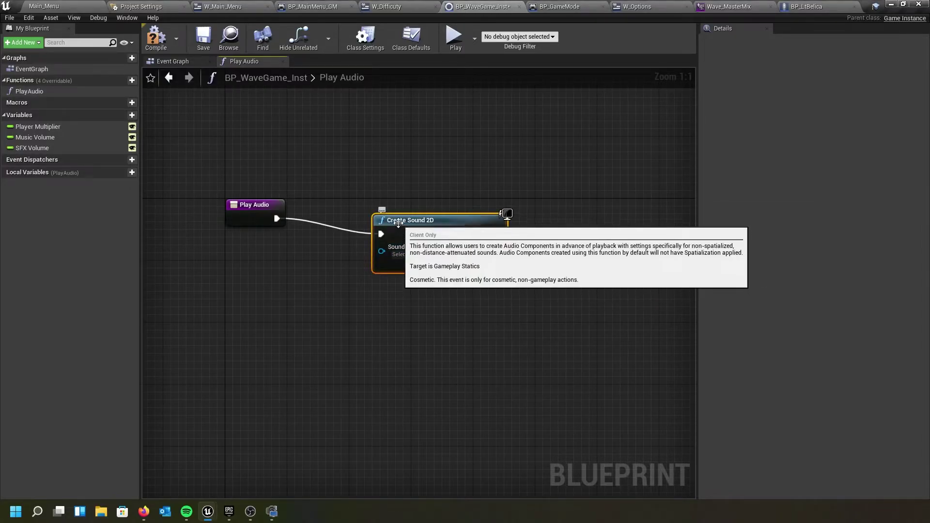
drag(398, 218, 382, 206)
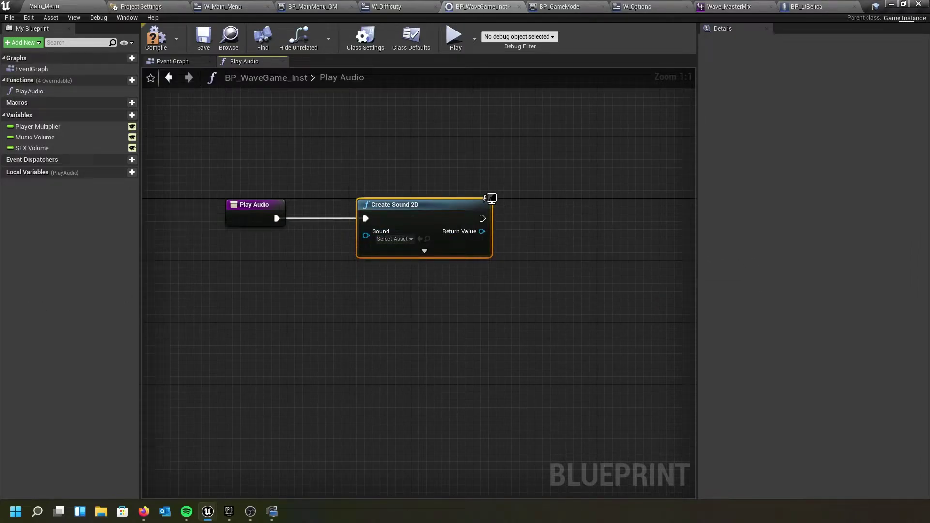
click(425, 250)
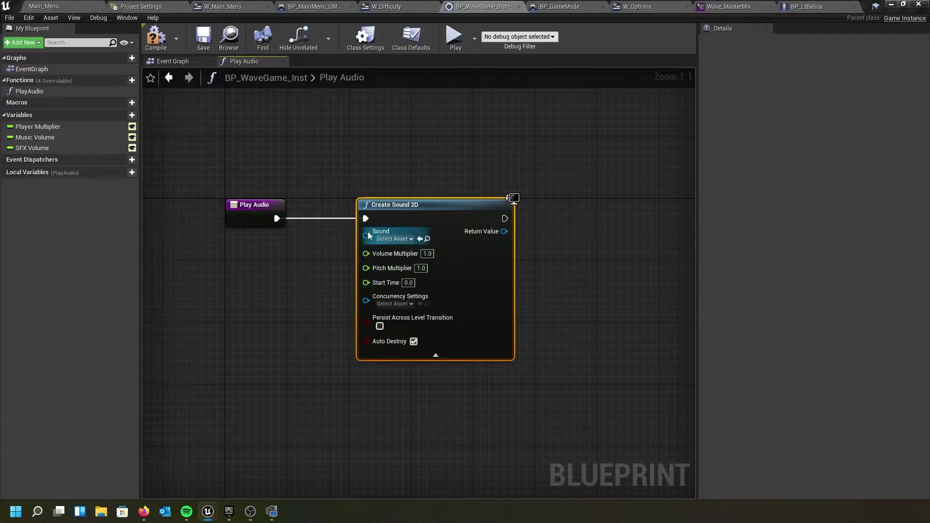
- Add a Play Audio input named Audio of type Sound Base object reference
click(254, 205)
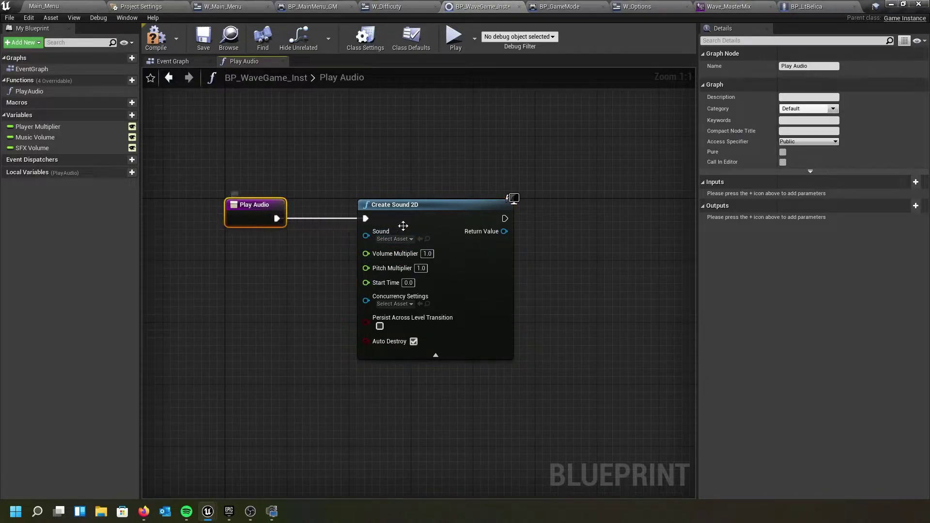
click(915, 182)
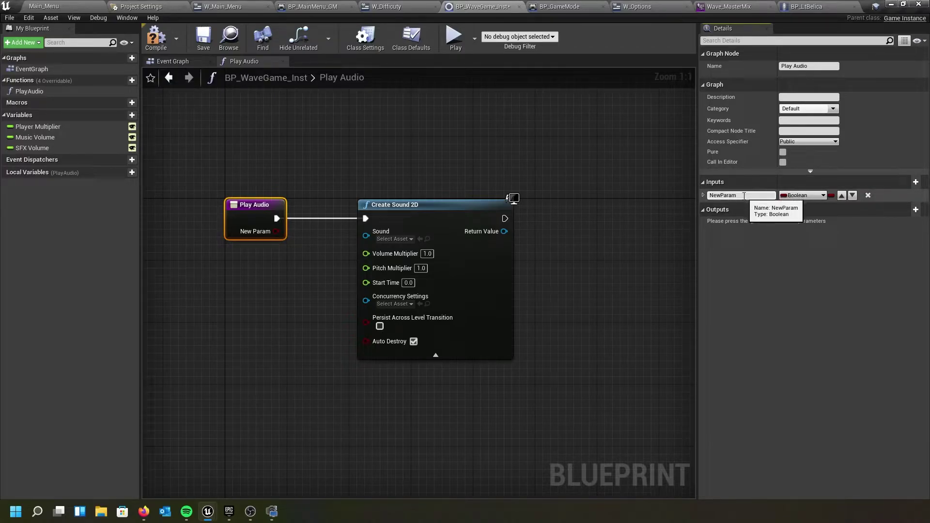
key(BackSpace)
key(BackSpace)
key(BackSpace)
key(BackSpace)
key(BackSpace)
key(BackSpace)
key(BackSpace)
key(BackSpace)
text(Aud)
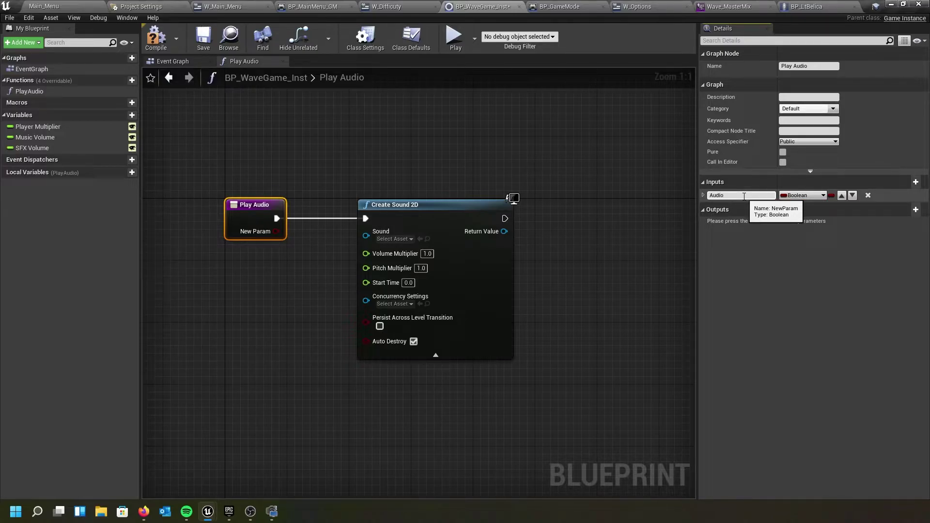
text(io)
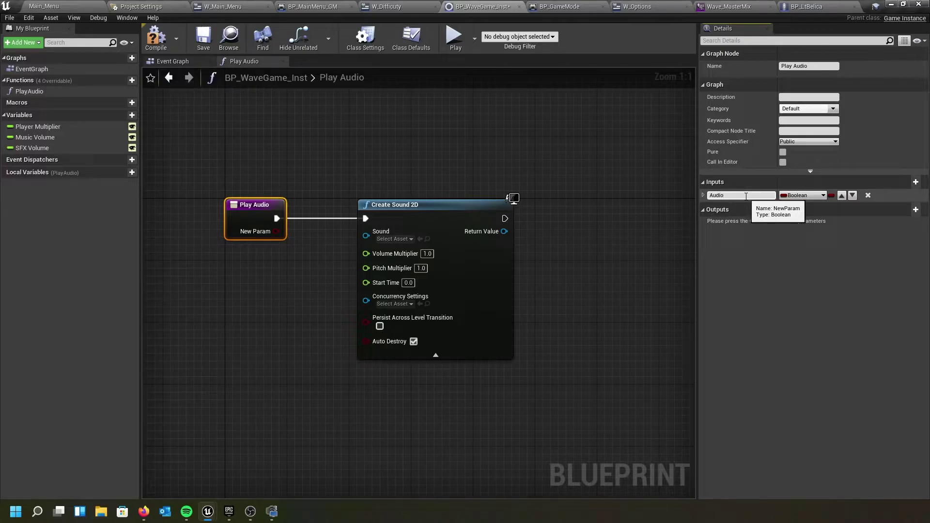
click(822, 196)
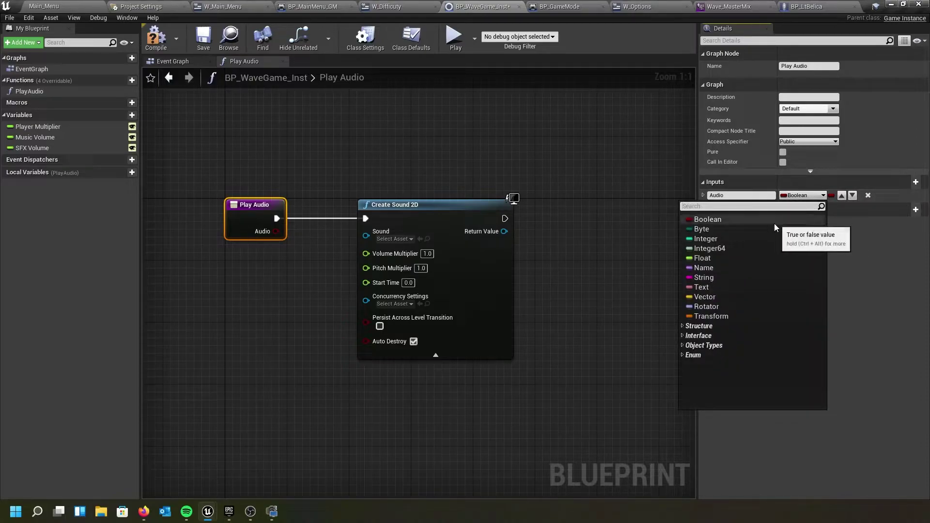
text(sound)
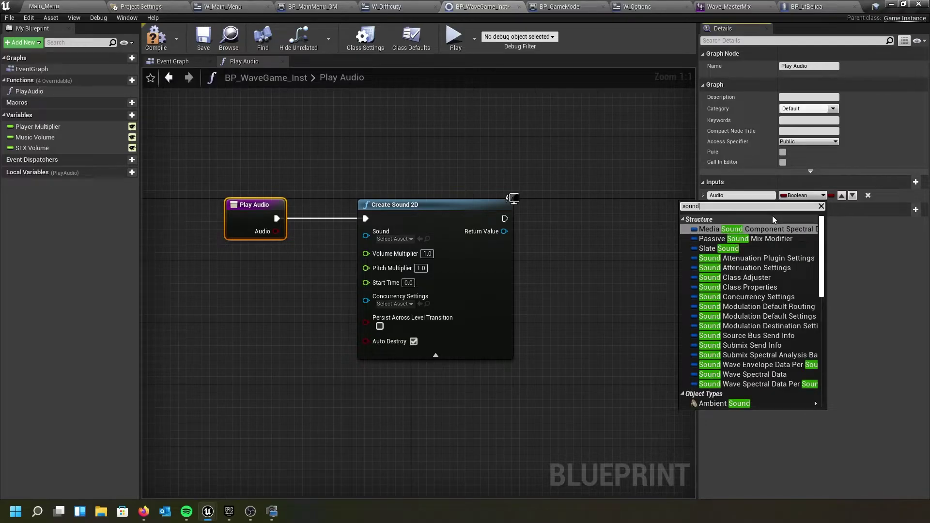
text( ba)
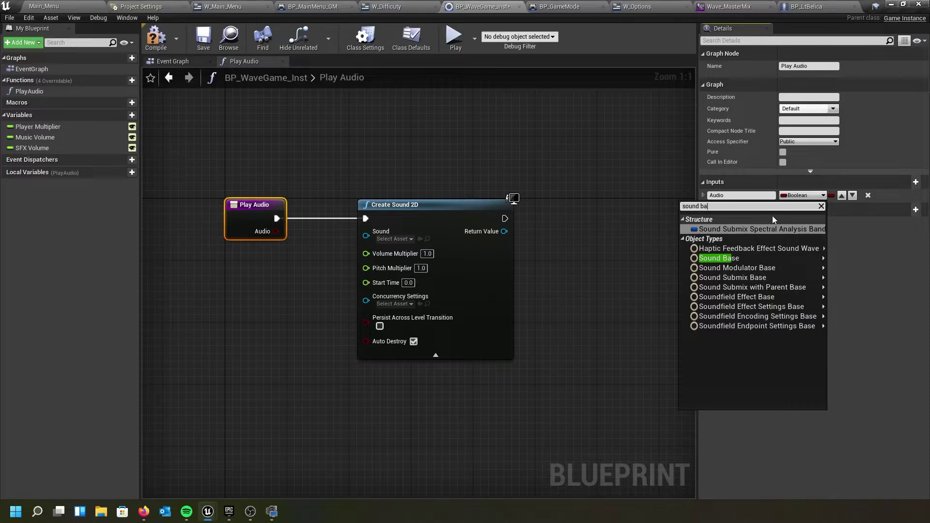
mouse_move(743, 257)
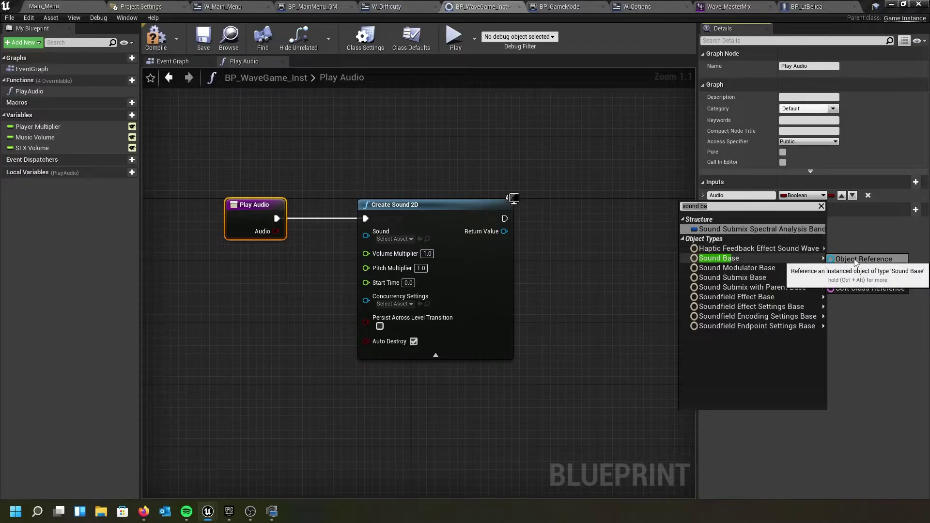
click(855, 260)
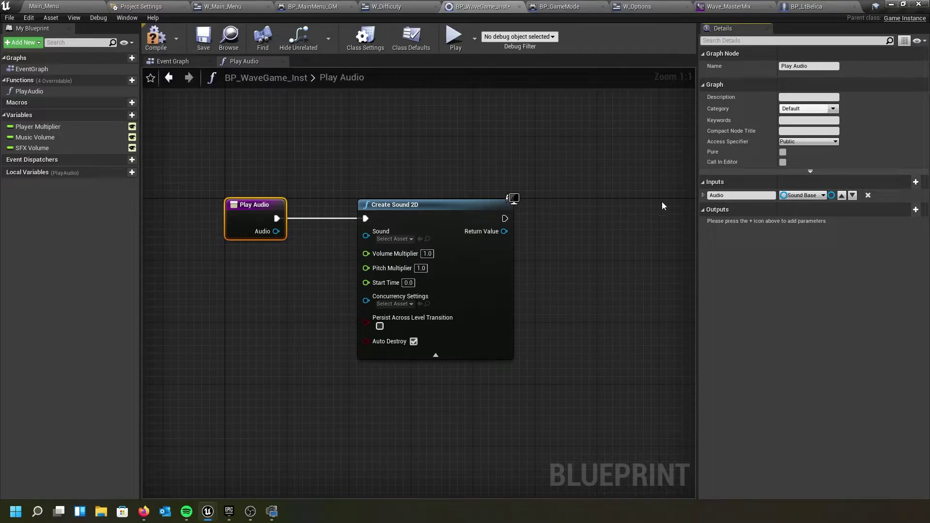
- Add a second input named Volume of type Float
click(897, 183)
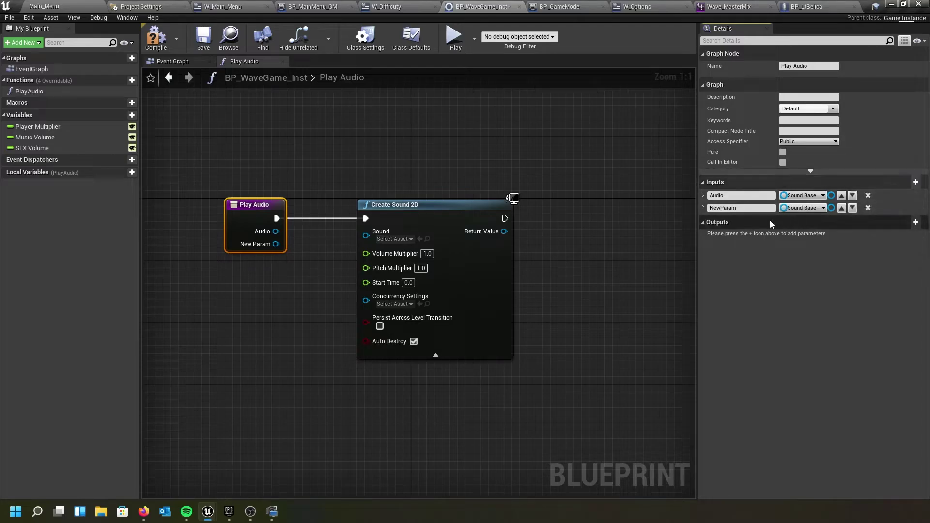
click(741, 208)
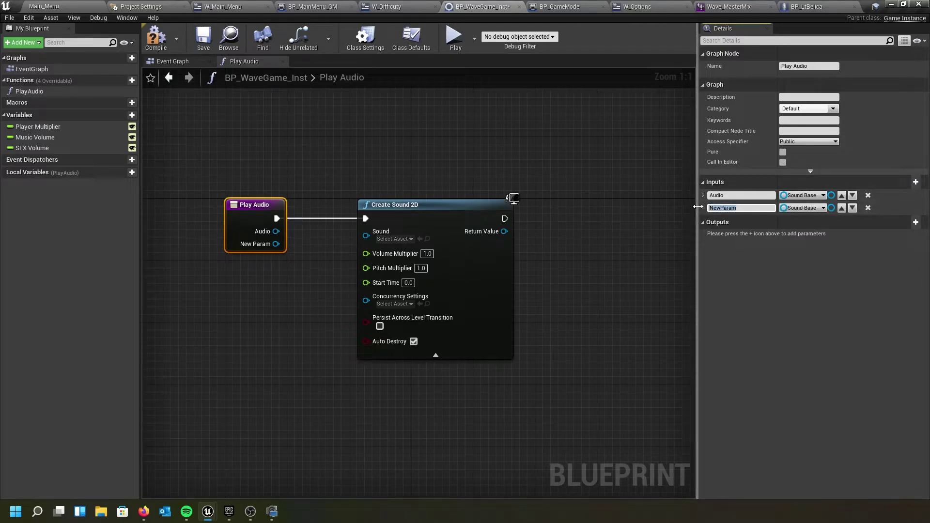
text(Volume)
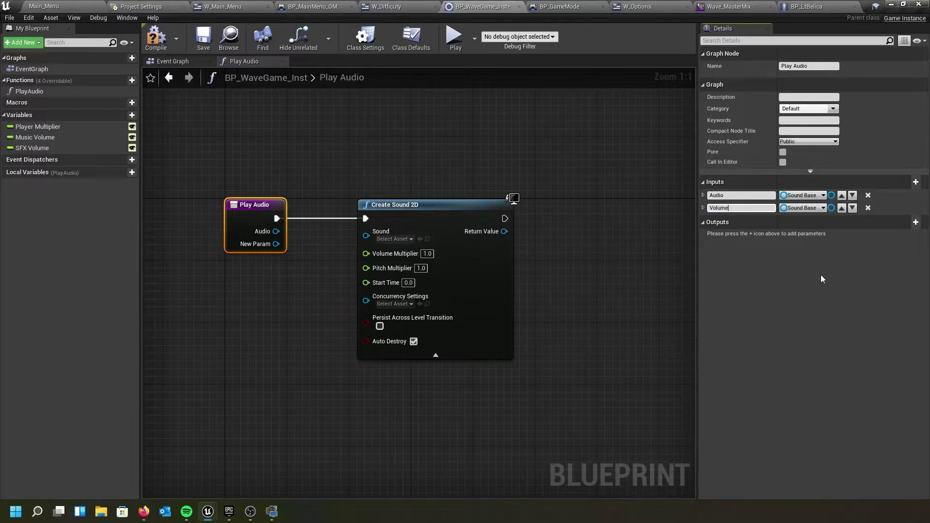
click(812, 209)
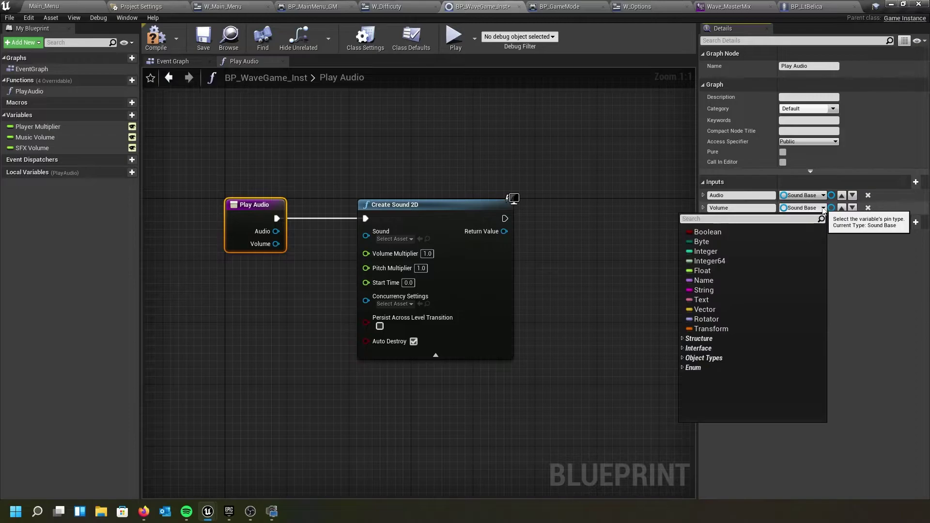
click(714, 269)
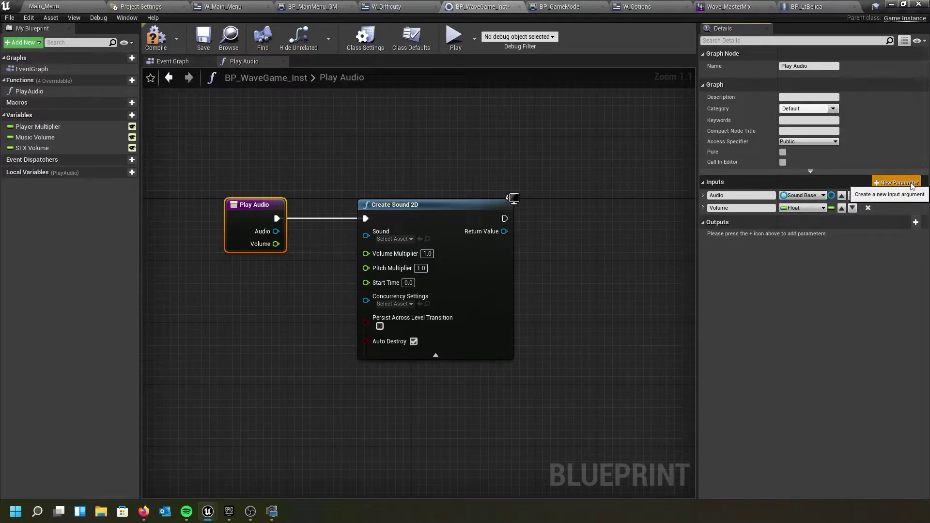
- Add a third input named Persist of type Boolean
click(915, 185)
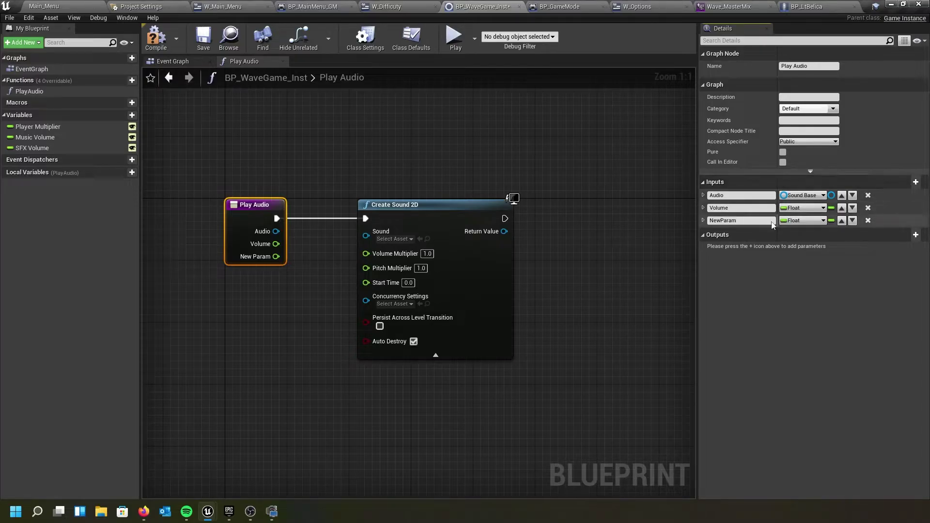
click(708, 221)
text(Persist)
key(Return)
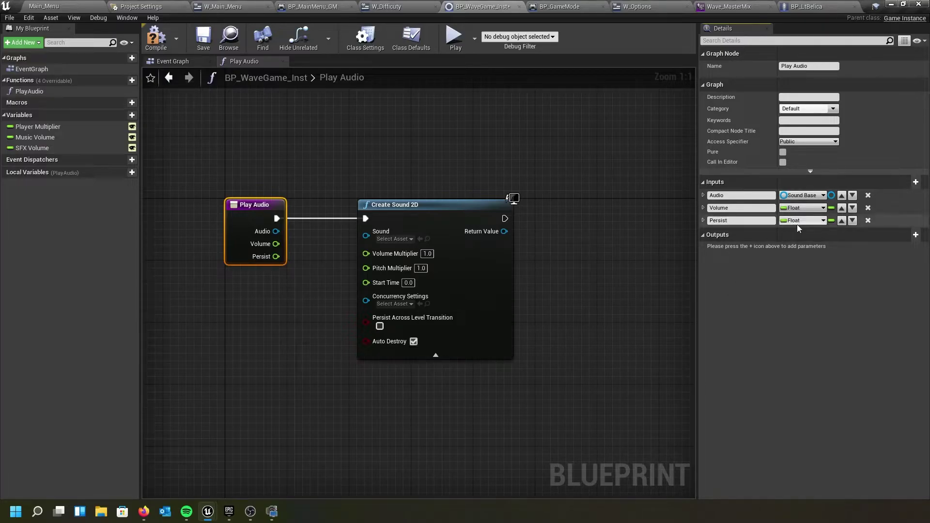
click(823, 221)
click(757, 246)
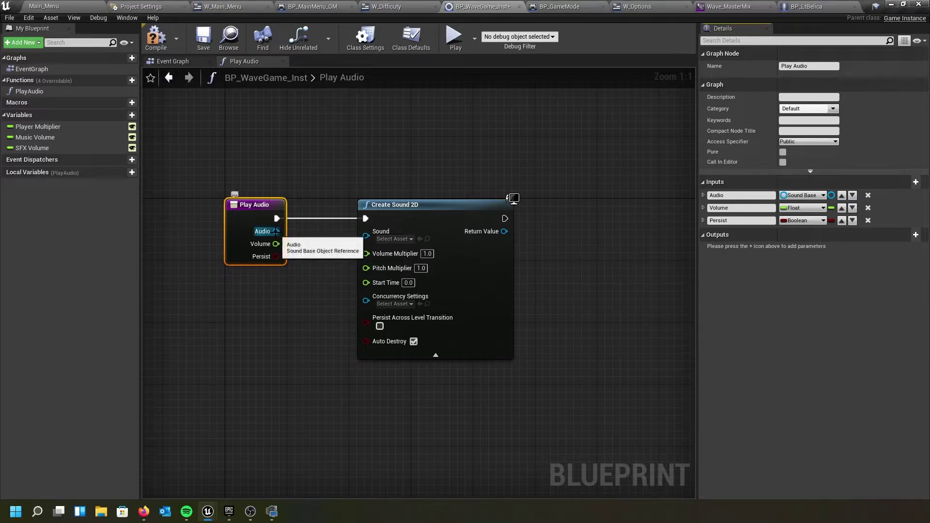
- Connect Audio, Volume and Persist to Sound, Volume Multiplier and Persist Across Level Transition
drag(276, 231, 367, 238)
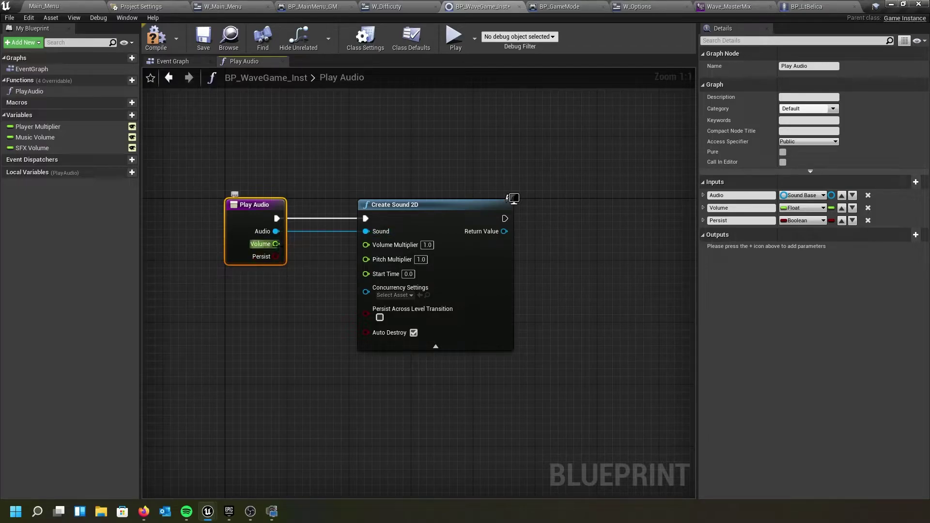
drag(276, 244, 366, 245)
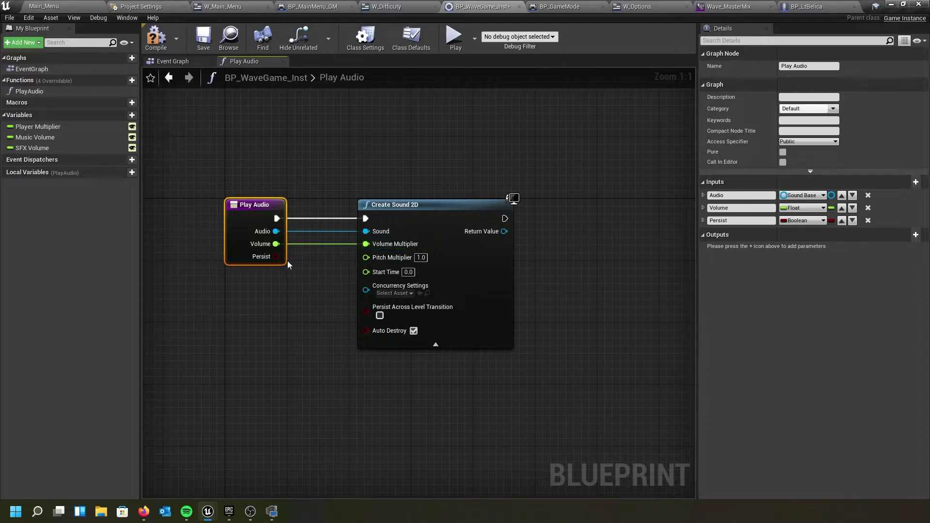
drag(276, 256, 358, 313)
right_drag(332, 346, 316, 345)
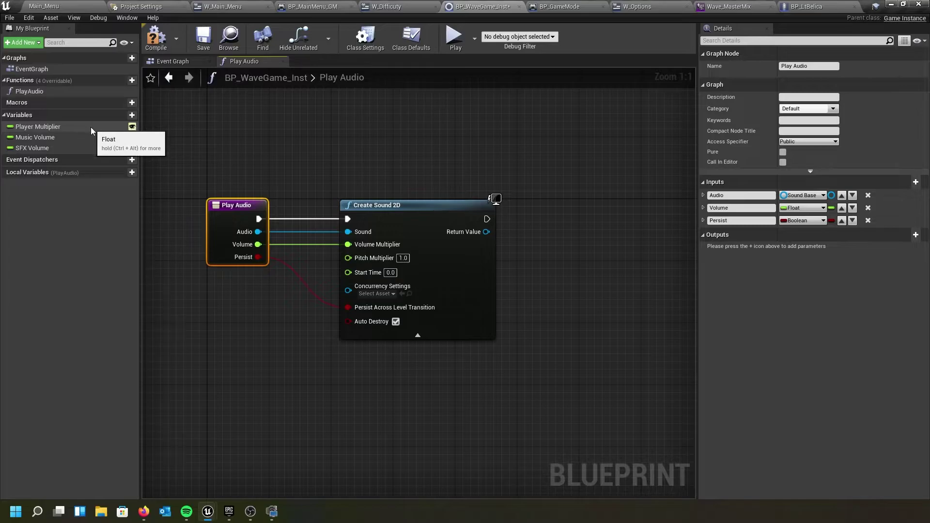
- Add a new blueprint variable named Audio
click(125, 116)
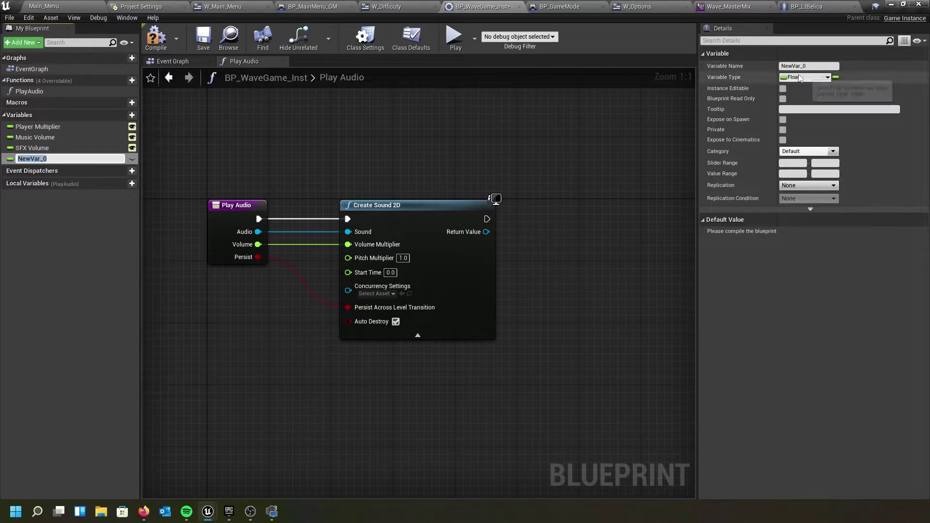
click(767, 62)
click(794, 64)
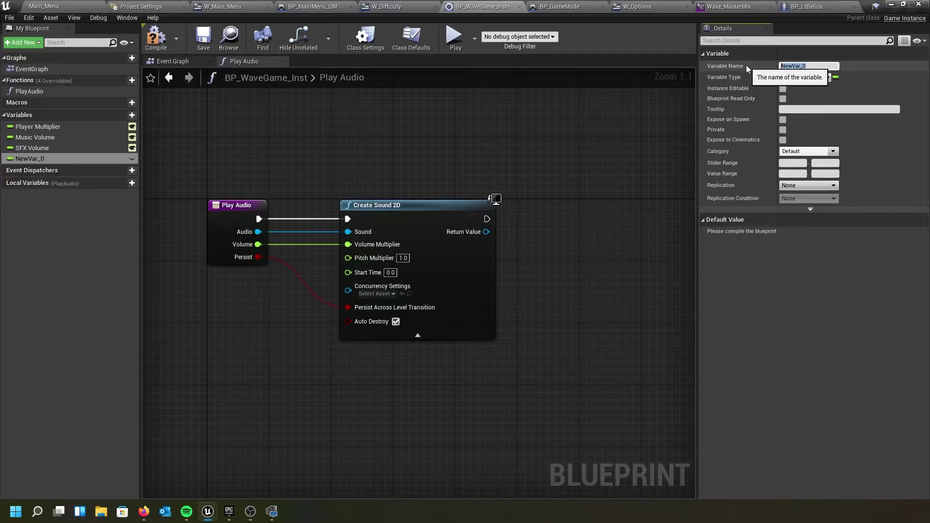
text(Audio)
key(Return)
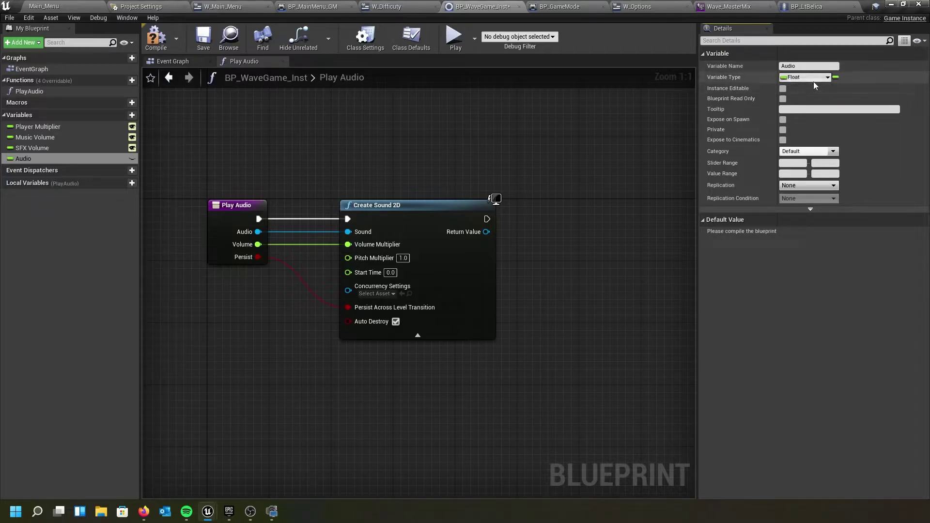
- Make Audio an instance-editable Audio Component object reference
click(827, 78)
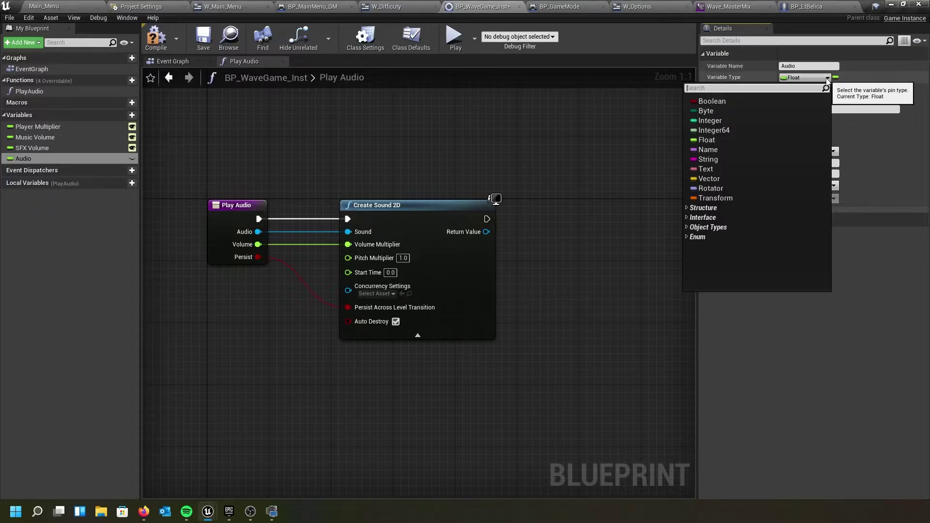
click(489, 198)
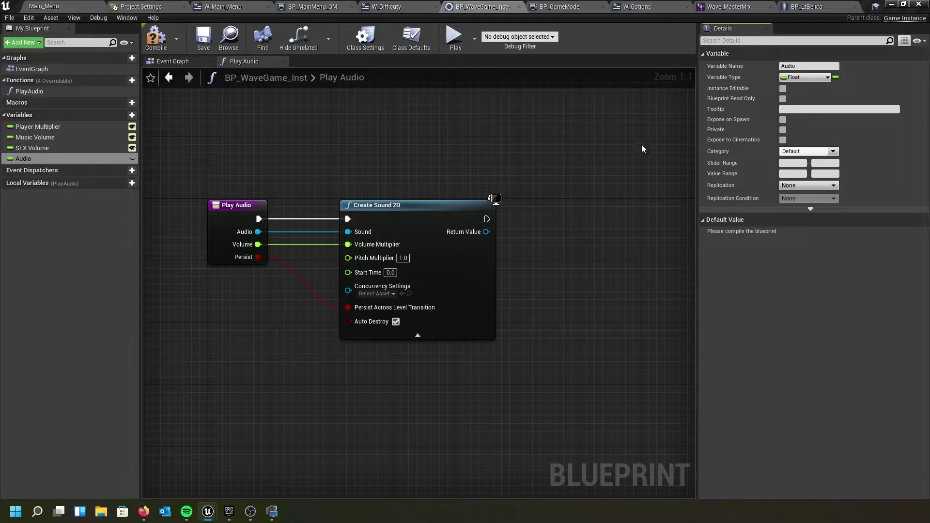
click(819, 77)
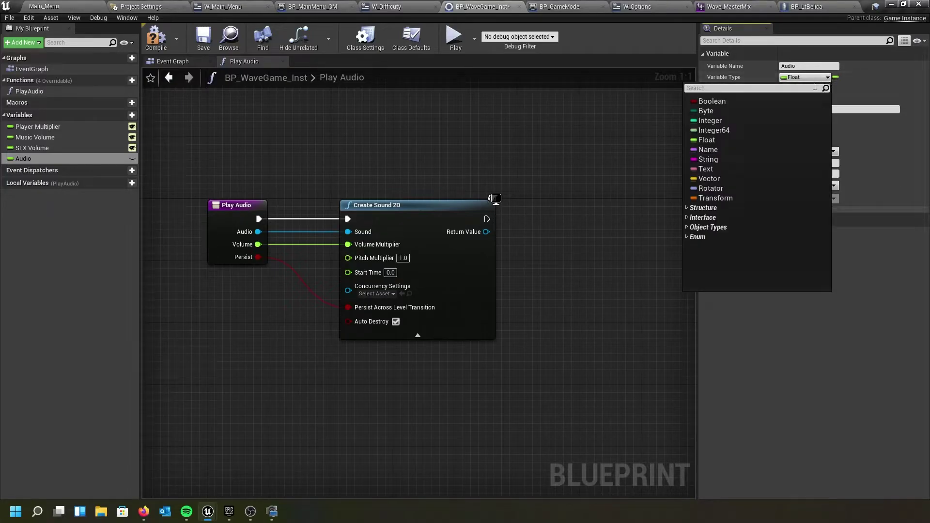
text(a)
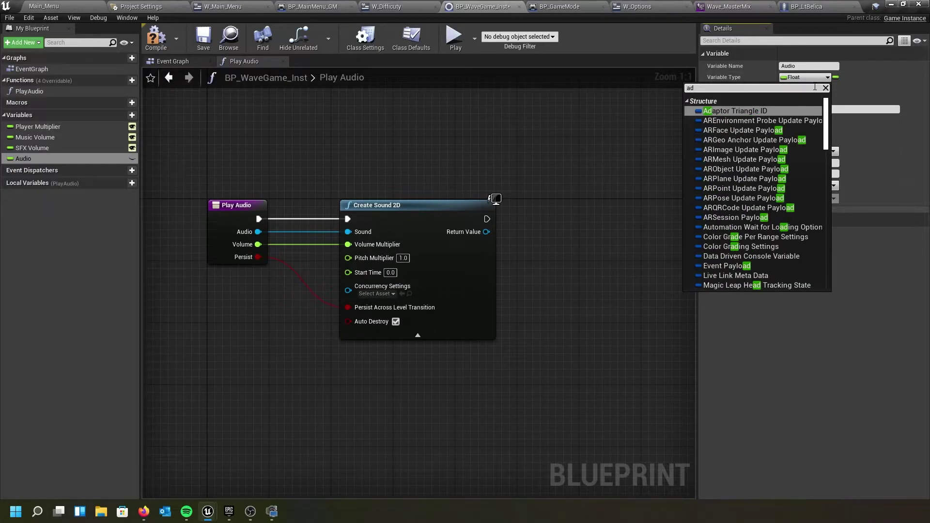
text(udi)
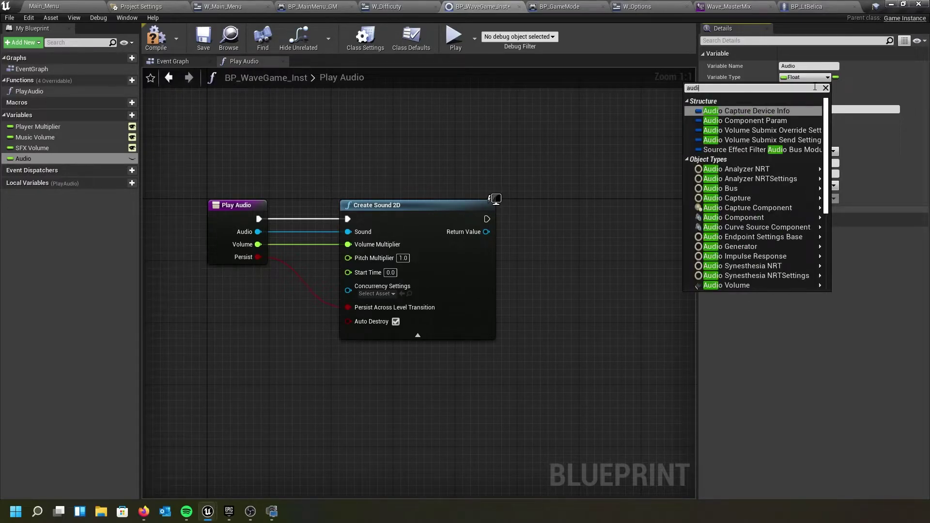
text(o)
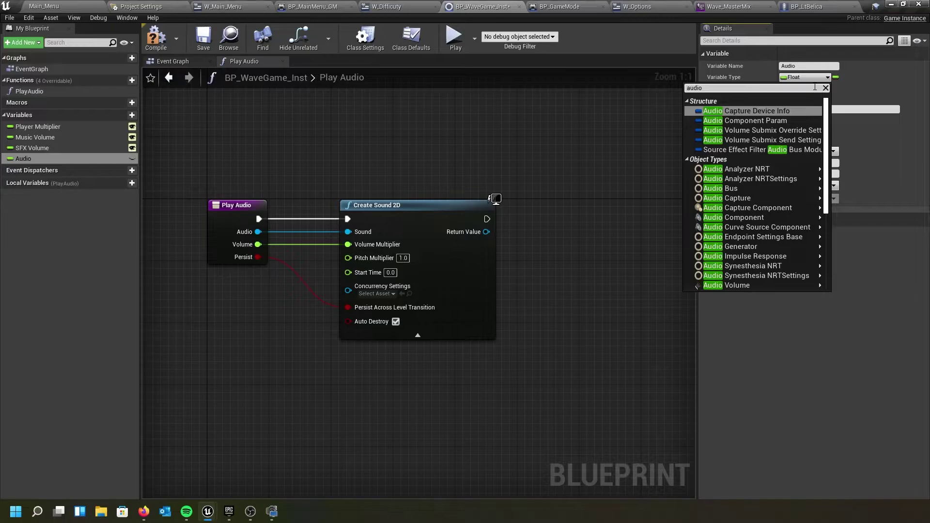
text( co)
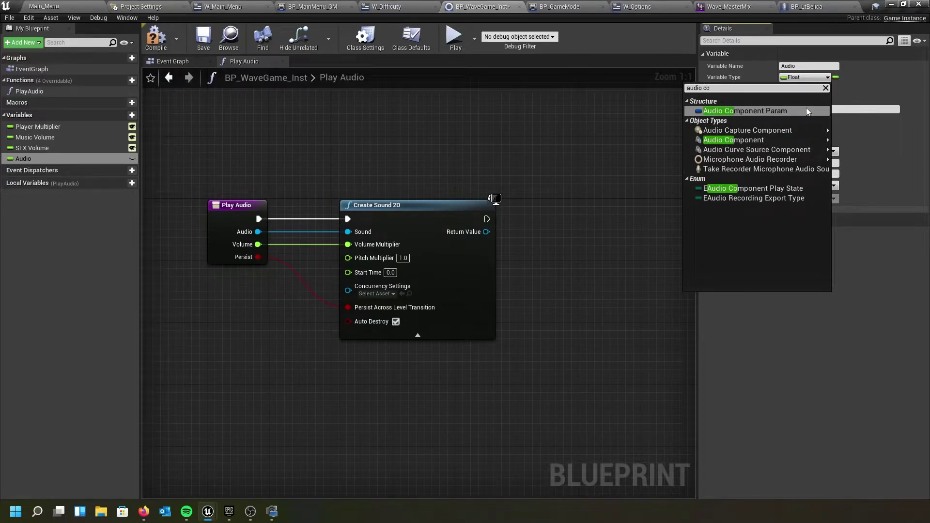
mouse_move(818, 140)
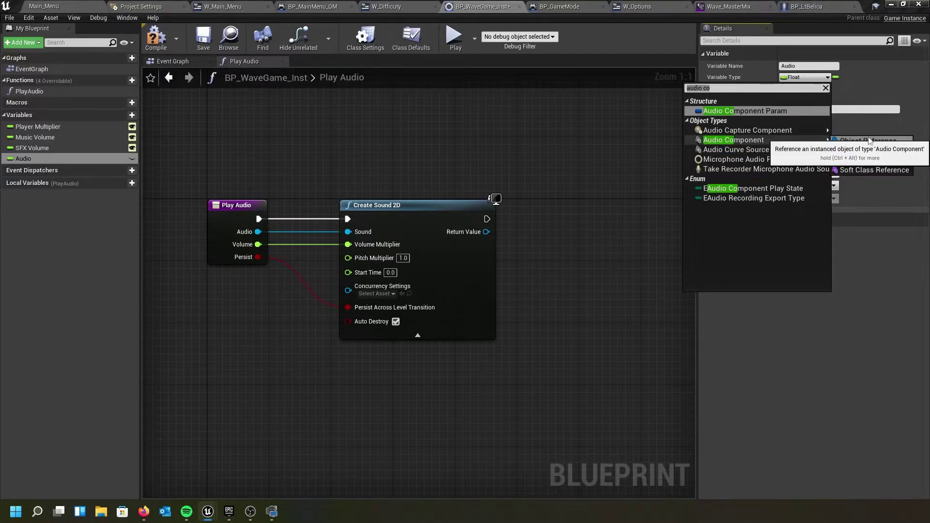
click(867, 140)
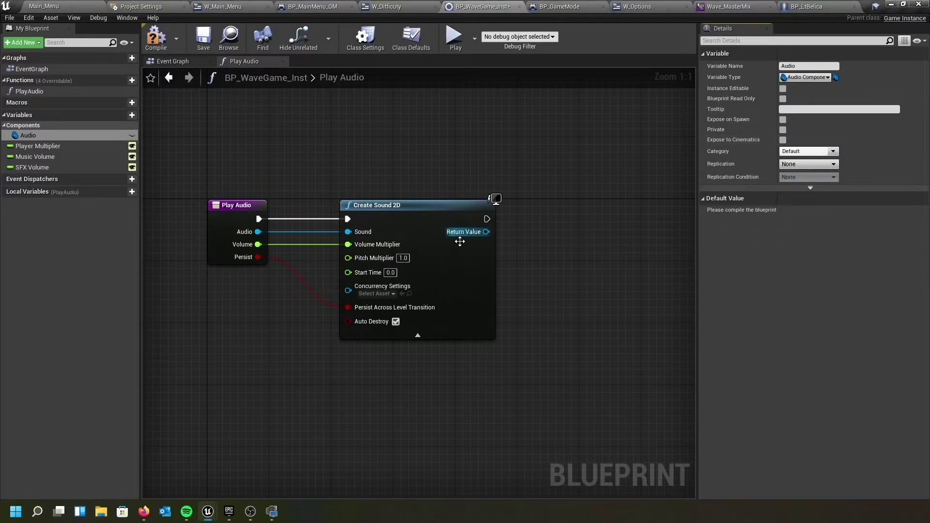
right_drag(521, 295, 426, 220)
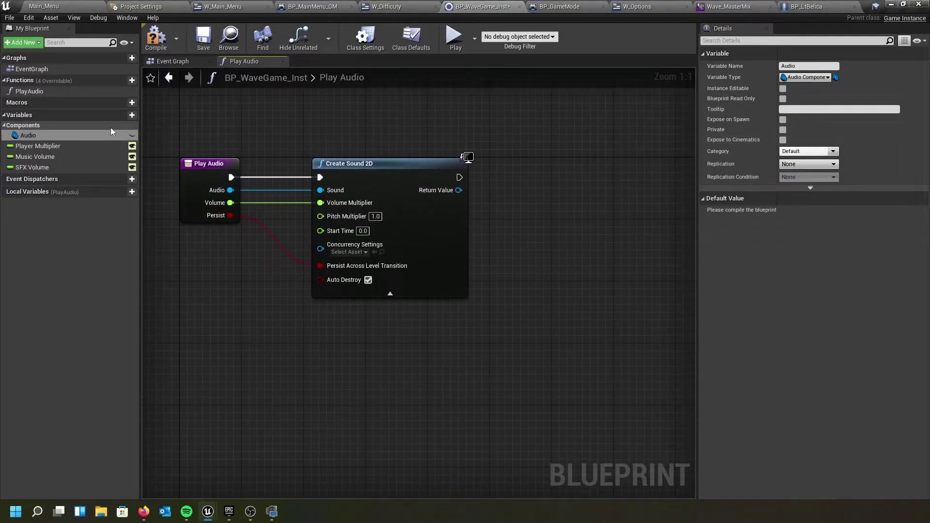
click(132, 135)
click(10, 145)
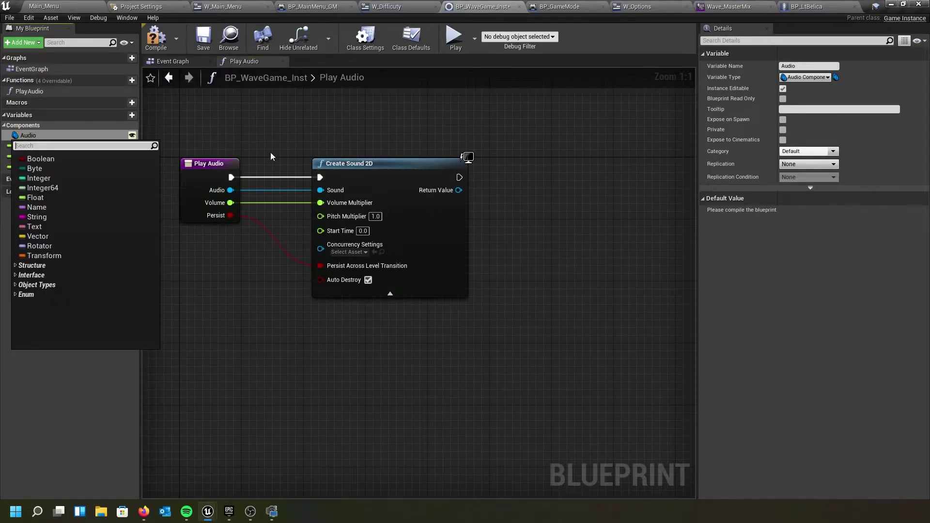
click(301, 123)
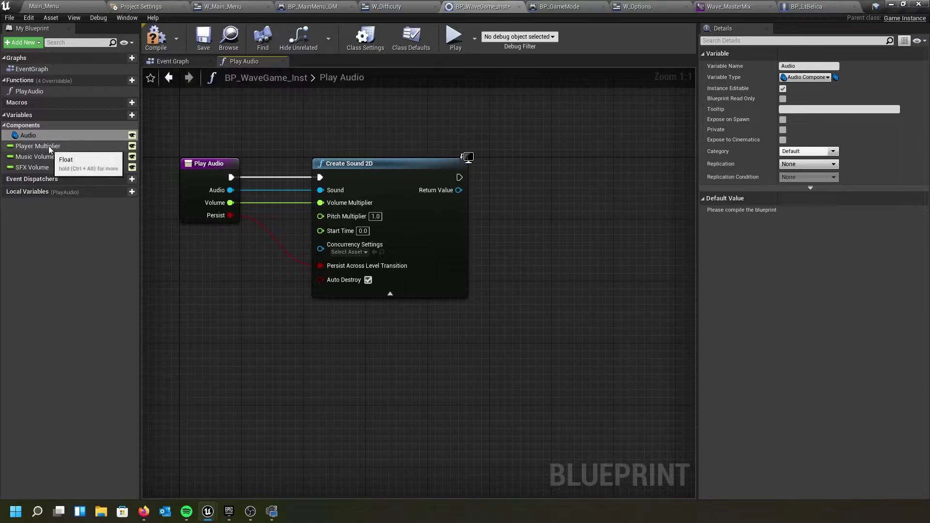
- Add a SET Audio node after Create Sound 2D, storing its Return Value
drag(48, 135, 545, 162)
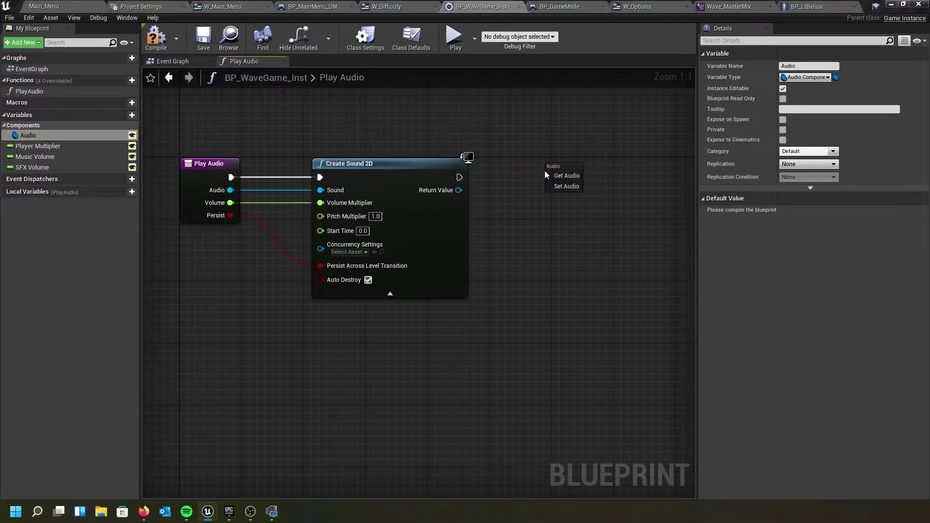
click(563, 183)
right_drag(536, 224, 402, 218)
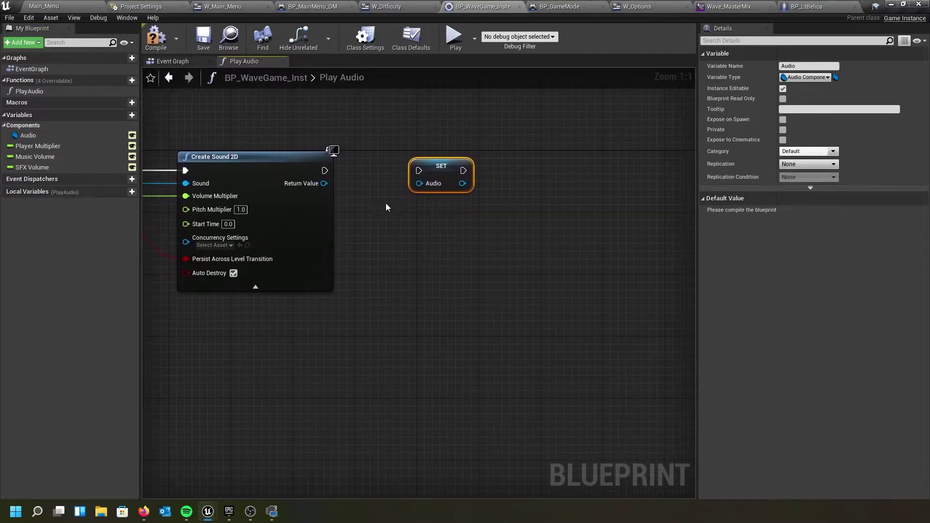
drag(324, 170, 418, 170)
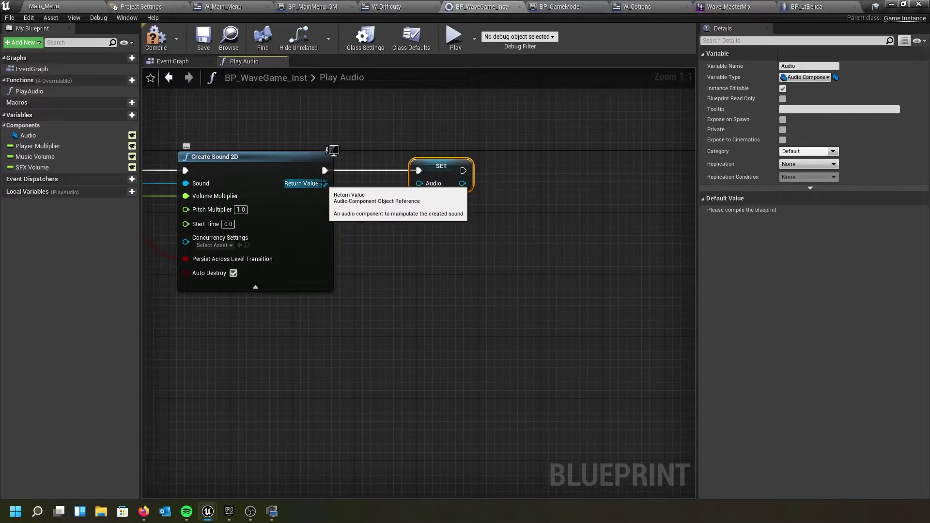
drag(323, 183, 419, 184)
right_drag(450, 230, 333, 224)
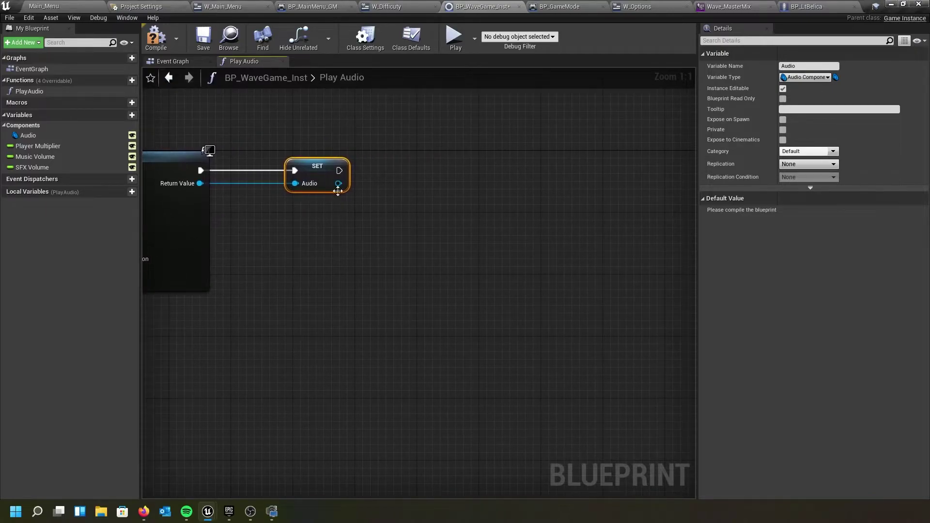
- Add a Play node targeting Audio, then compile and save the blueprint
drag(339, 171, 406, 174)
text(play)
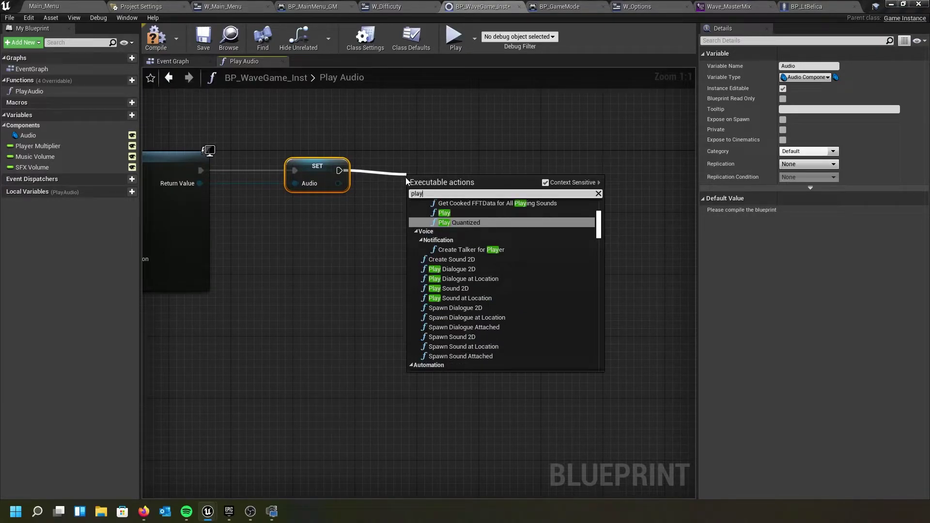
click(442, 213)
drag(432, 187, 425, 157)
drag(338, 183, 415, 184)
right_drag(360, 257, 489, 308)
scroll(466, 286, down, 1)
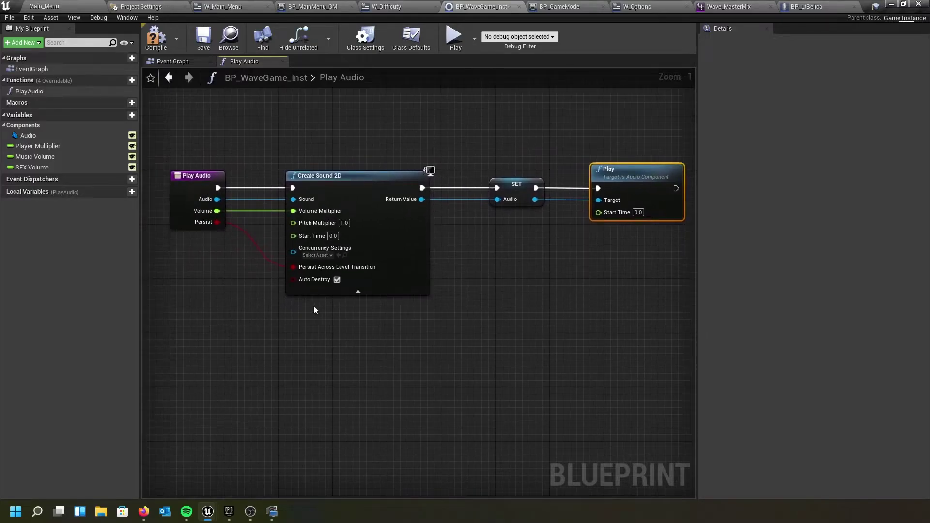
click(153, 43)
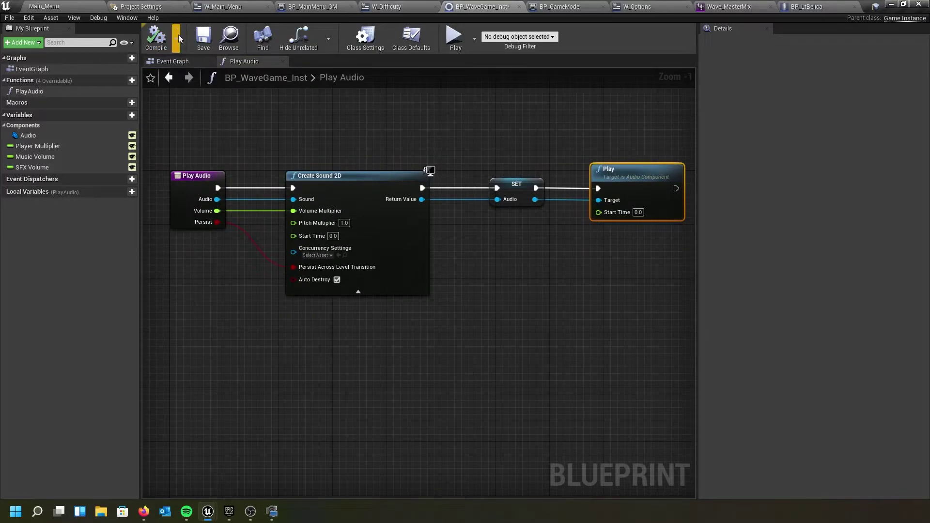
click(203, 39)
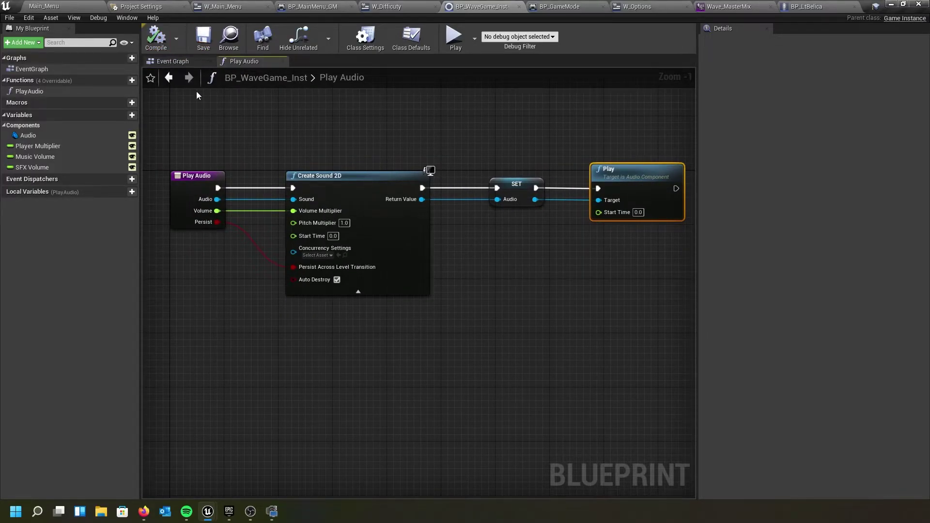
- Switch to the Main_Menu level, whose play-test log shows an Accessed None error on Main Music
click(79, 8)
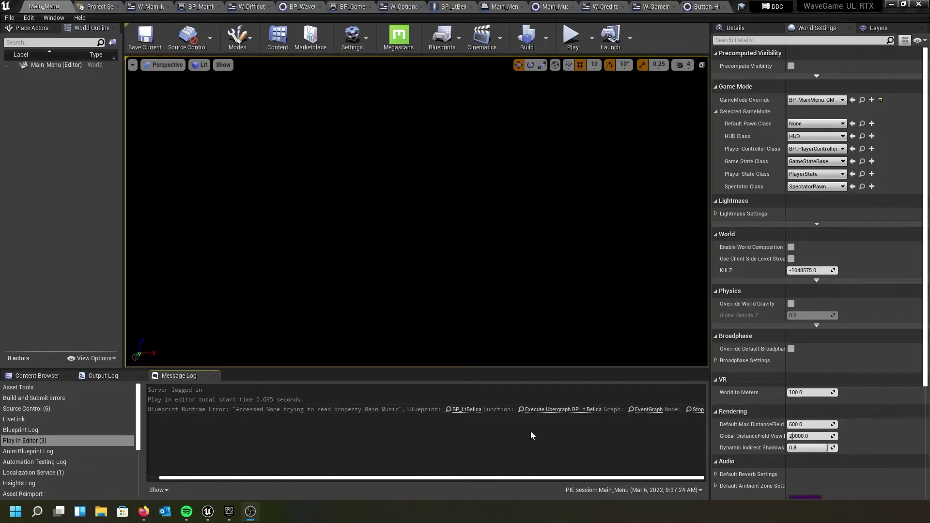
- Delete the Stop and Main Music nodes in BP_LtBelica's damage logic and wire SET Dead into the Is Firing branch
click(698, 410)
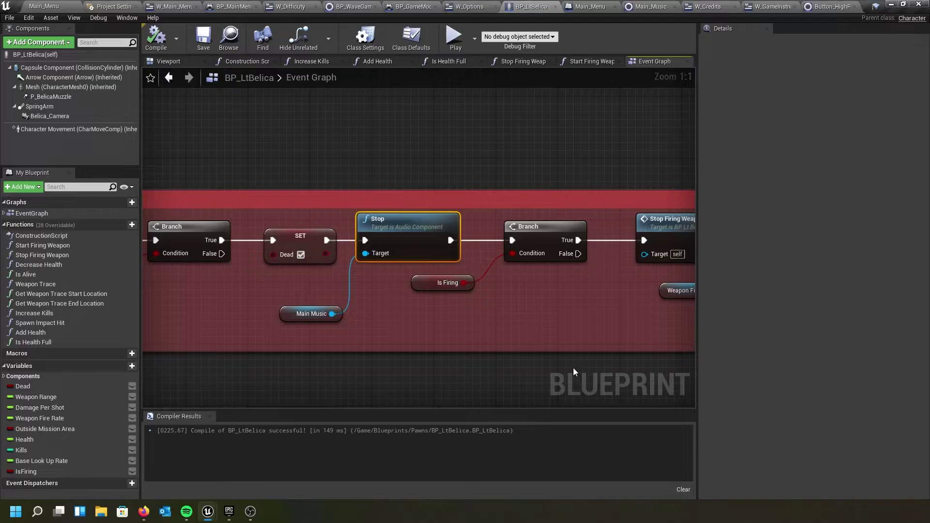
scroll(381, 347, down, 3)
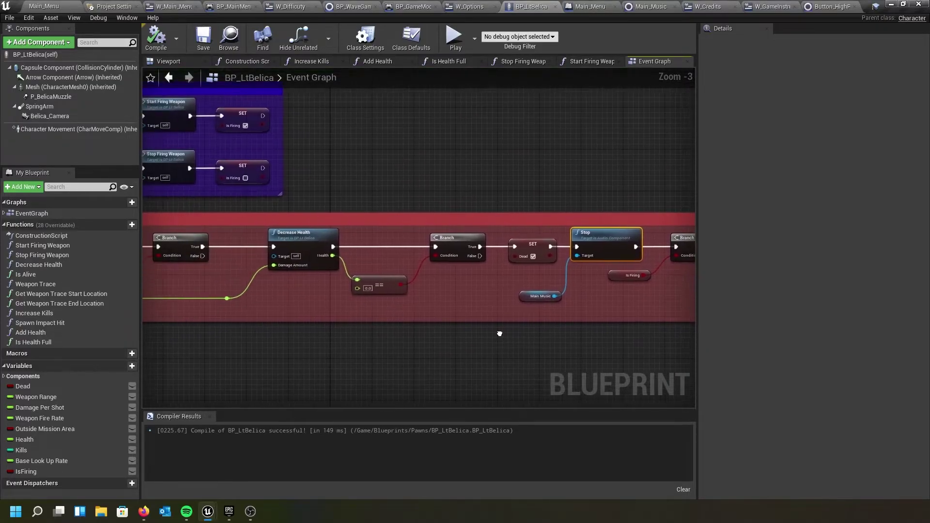
right_drag(283, 345, 367, 249)
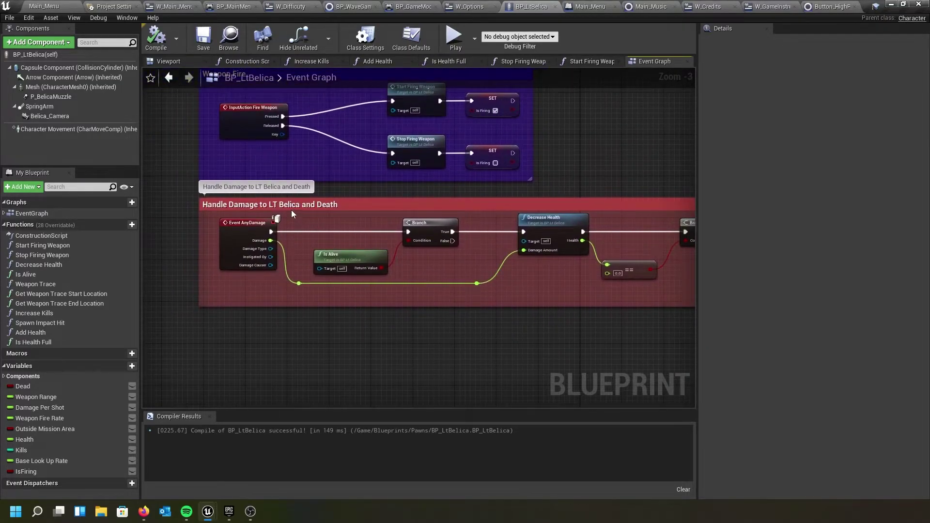
right_drag(620, 316, 265, 309)
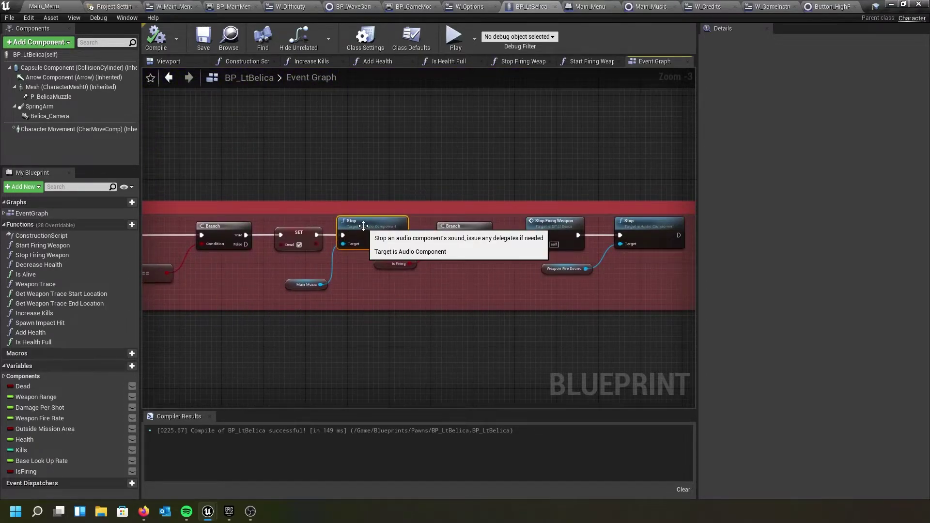
scroll(353, 229, up, 3)
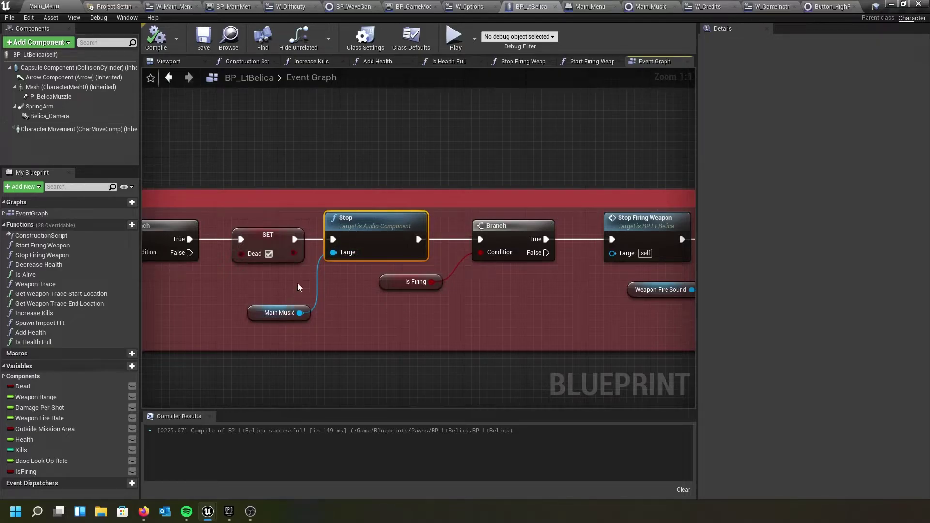
click(262, 313)
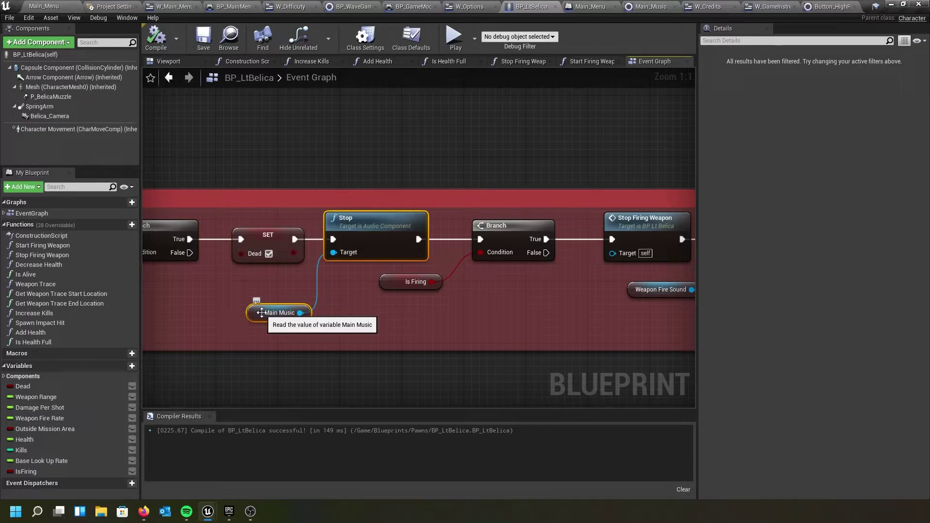
key(Delete)
drag(295, 239, 480, 239)
- Bring the Main Music group above the damage logic into view and inspect its nodes
scroll(422, 223, down, 4)
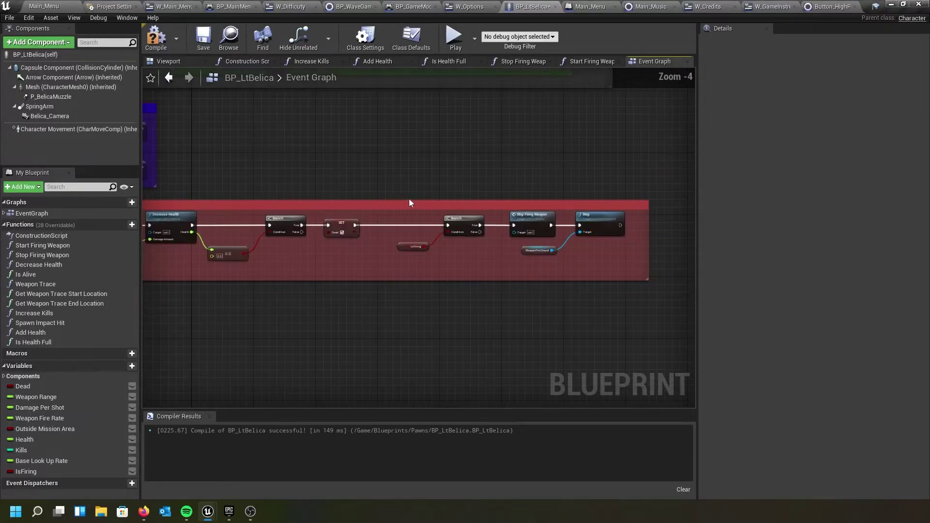
scroll(377, 123, down, 2)
right_drag(387, 160, 483, 188)
right_drag(608, 116, 574, 225)
scroll(399, 191, up, 3)
right_drag(399, 191, 525, 152)
drag(247, 138, 524, 245)
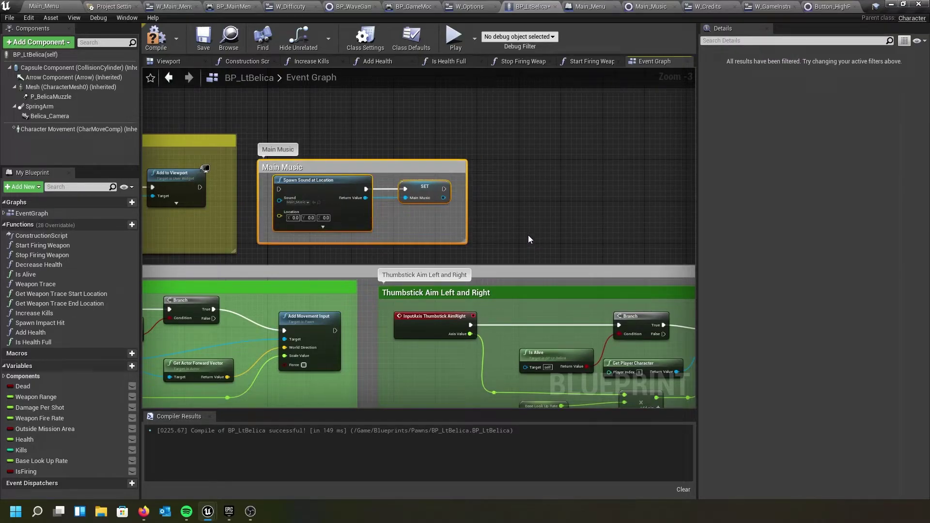
click(529, 229)
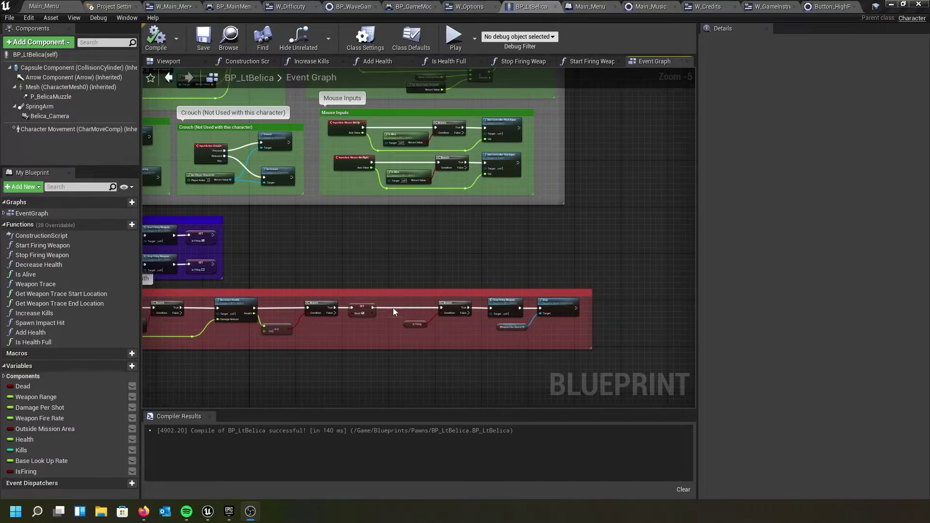
scroll(392, 307, up, 7)
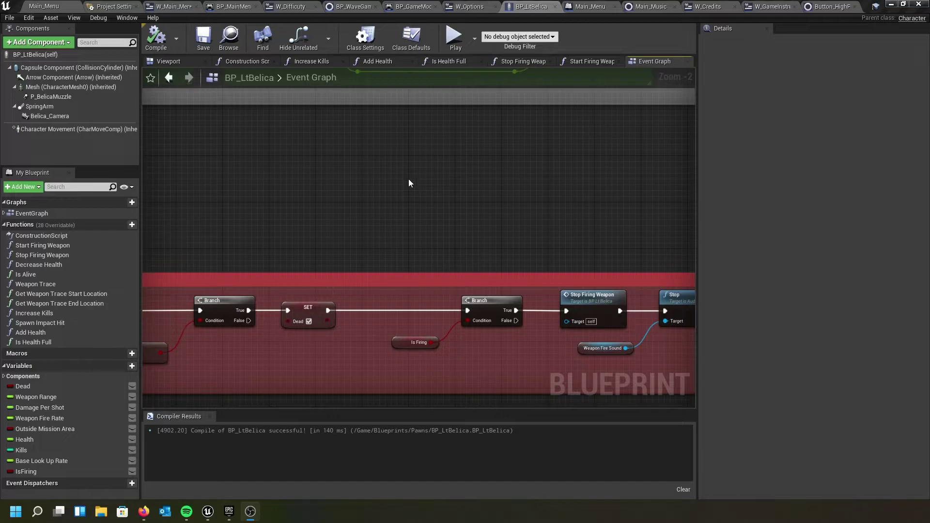
click(516, 60)
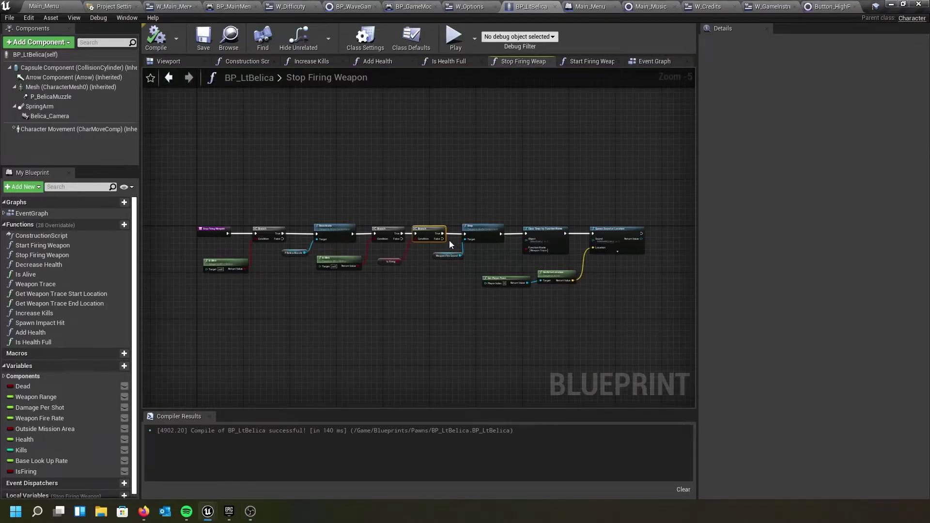
scroll(450, 240, up, 4)
scroll(396, 313, up, 1)
right_drag(395, 313, 306, 349)
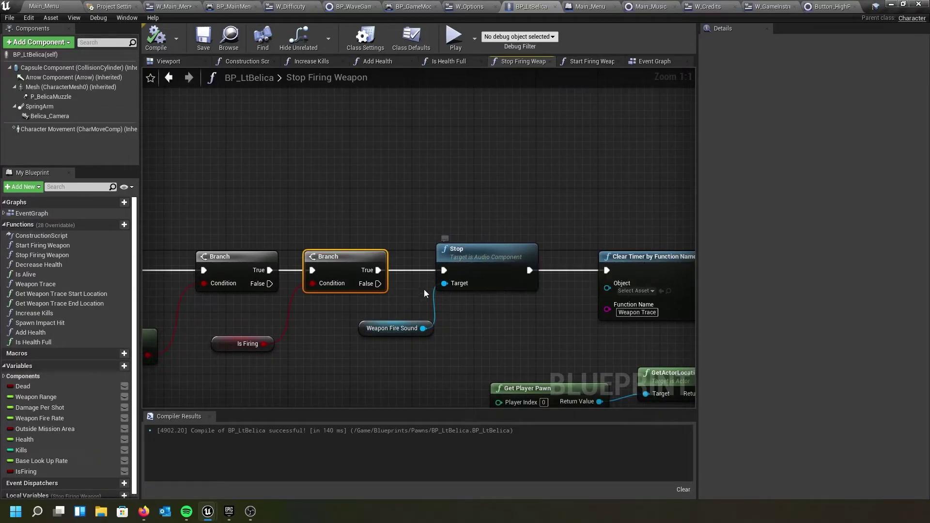
right_drag(353, 347, 456, 322)
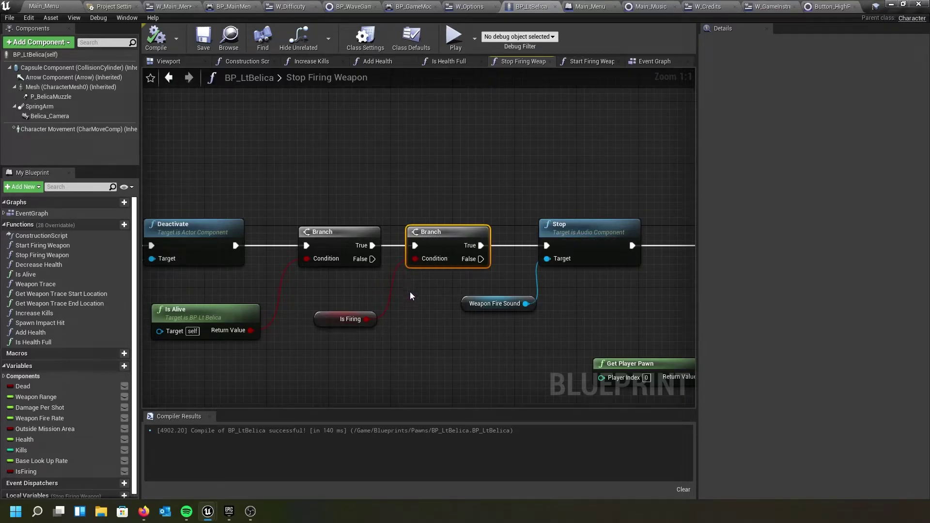
scroll(78, 411, down, 1)
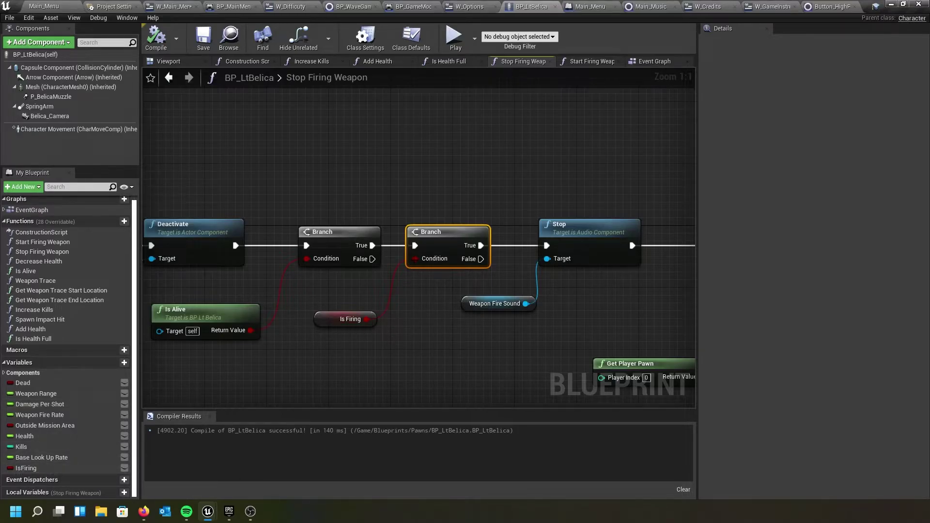
right_drag(392, 319, 200, 318)
right_drag(378, 293, 168, 286)
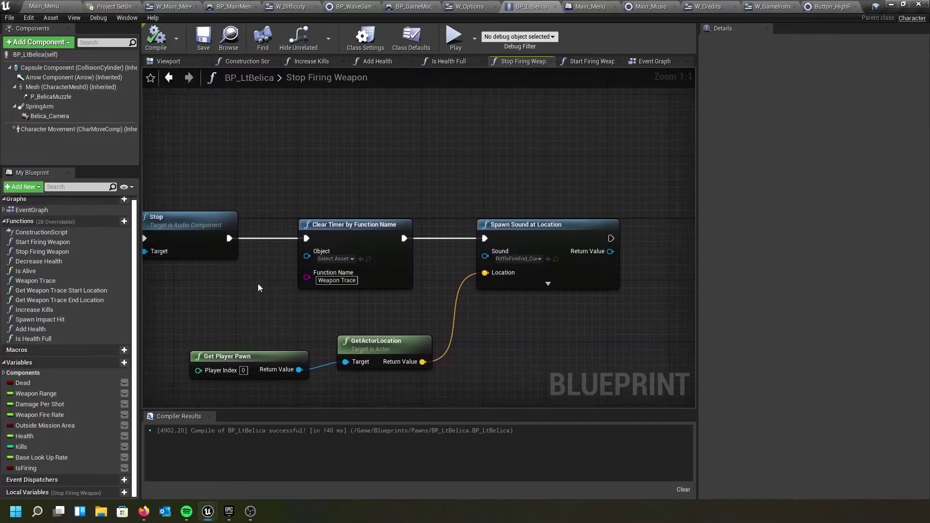
right_drag(434, 303, 329, 259)
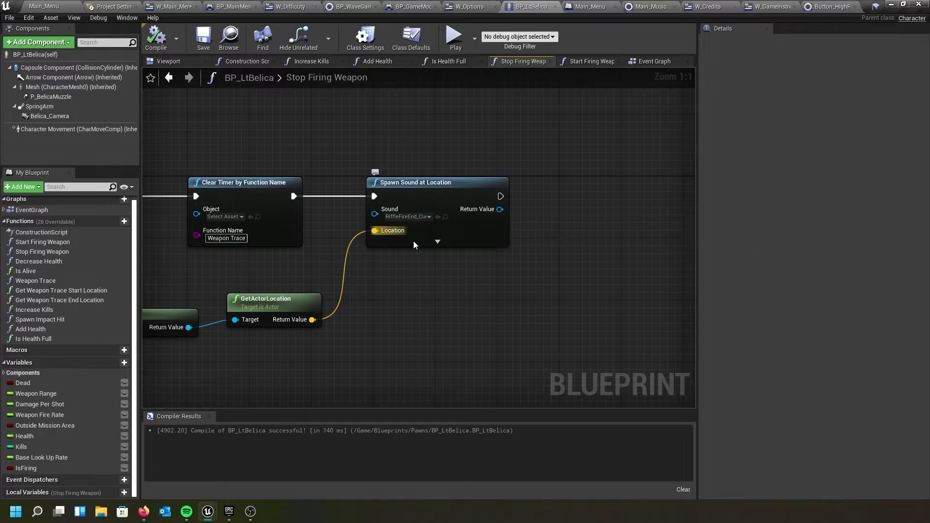
right_drag(417, 306, 493, 294)
right_drag(146, 271, 394, 298)
right_drag(405, 302, 357, 297)
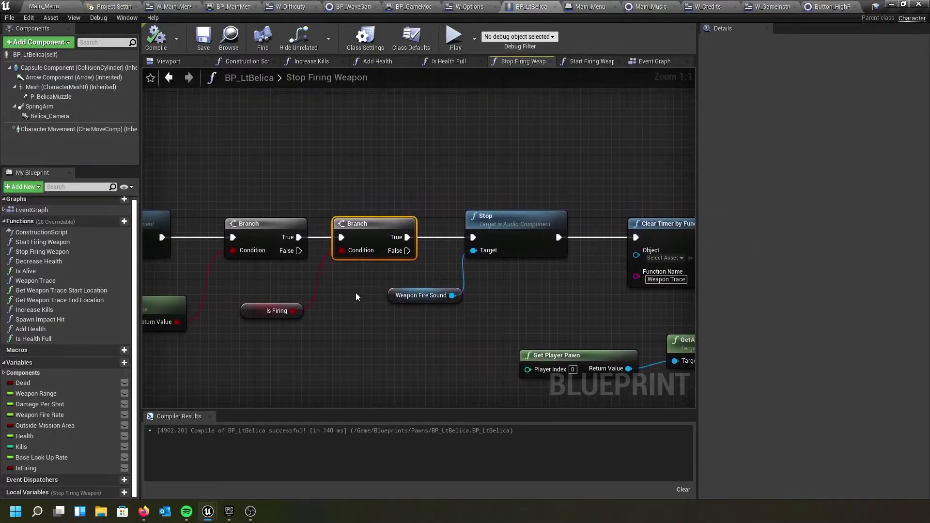
scroll(269, 108, down, 3)
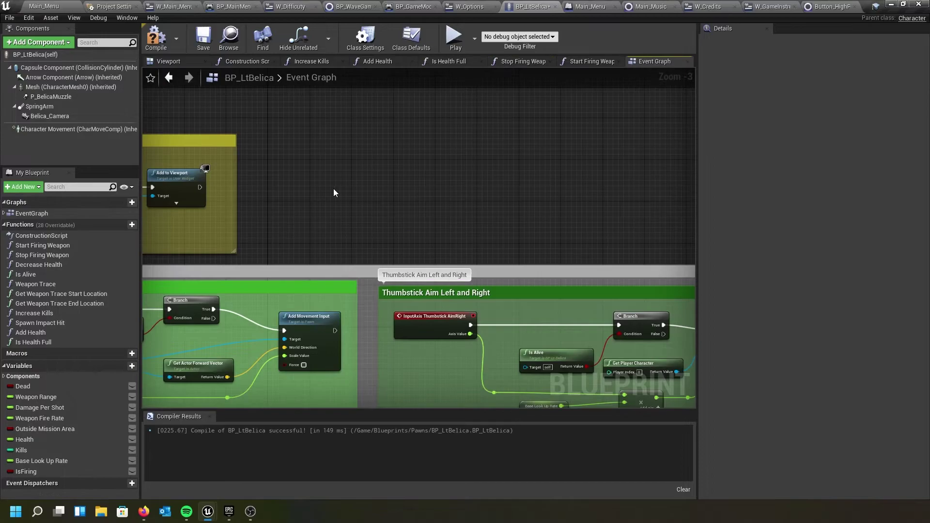
- Compile and save BP_LtBelica, then review its Weapon Fire and Handle Damage groups
scroll(332, 193, down, 2)
click(154, 39)
click(203, 38)
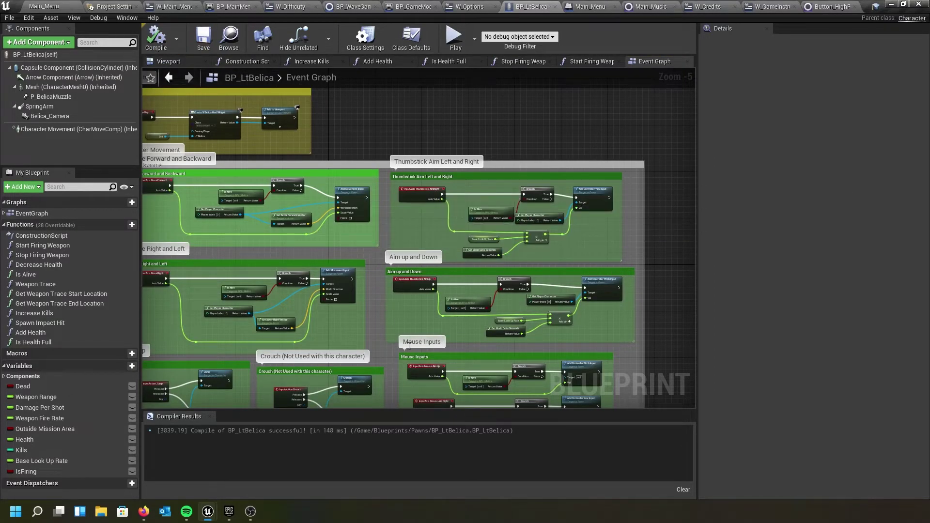
mouse_move(347, 272)
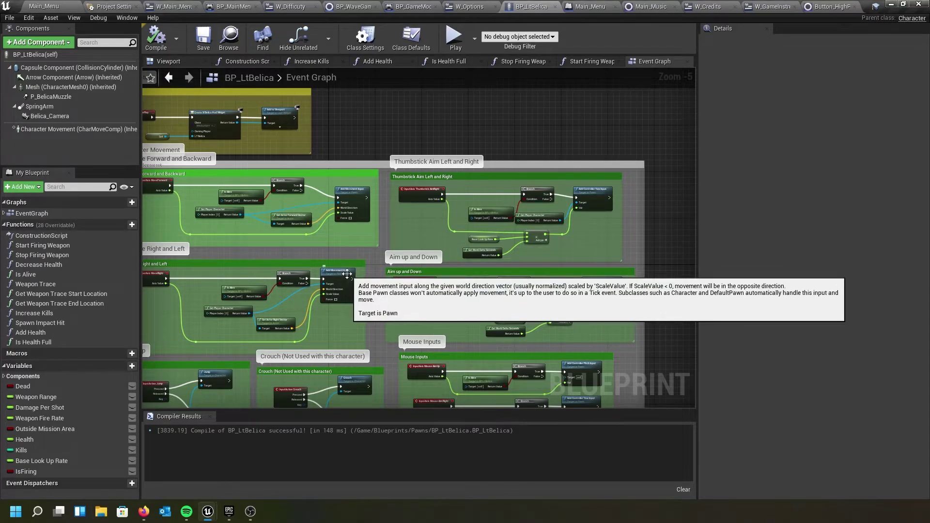
scroll(349, 324, down, 2)
right_drag(350, 324, 349, 171)
scroll(417, 366, up, 2)
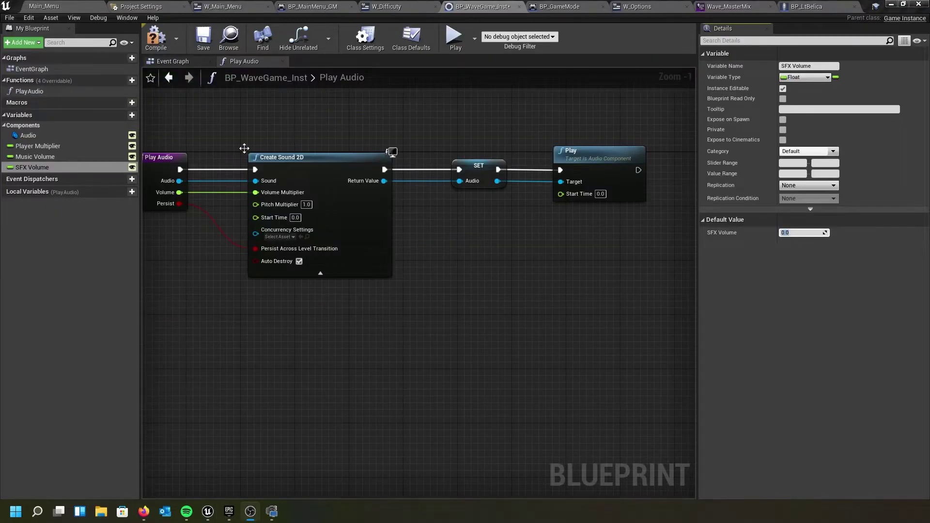
- Set the game instance's SFX Volume default value to 1.2
click(56, 156)
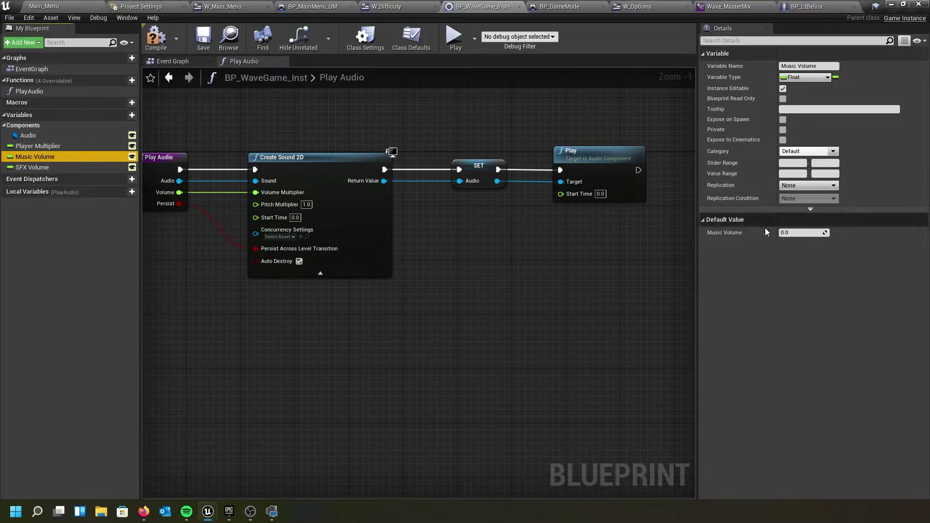
click(800, 233)
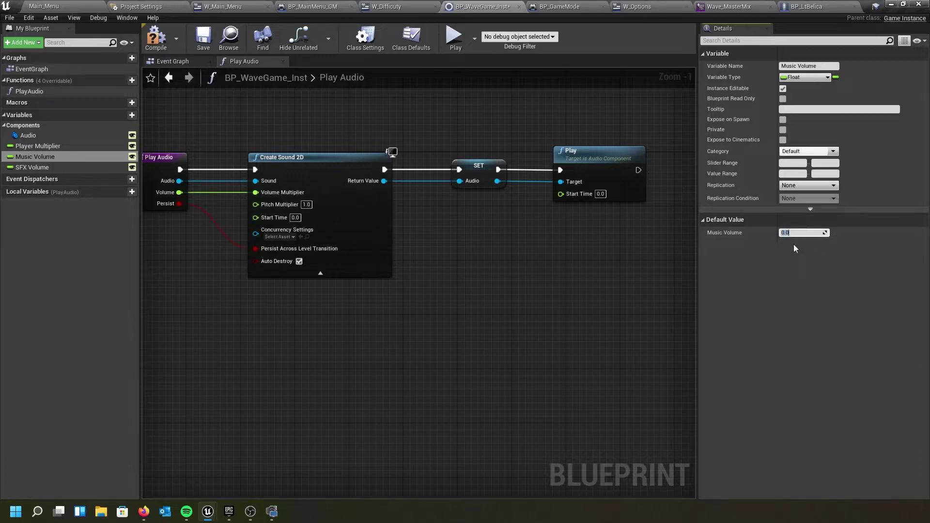
click(48, 167)
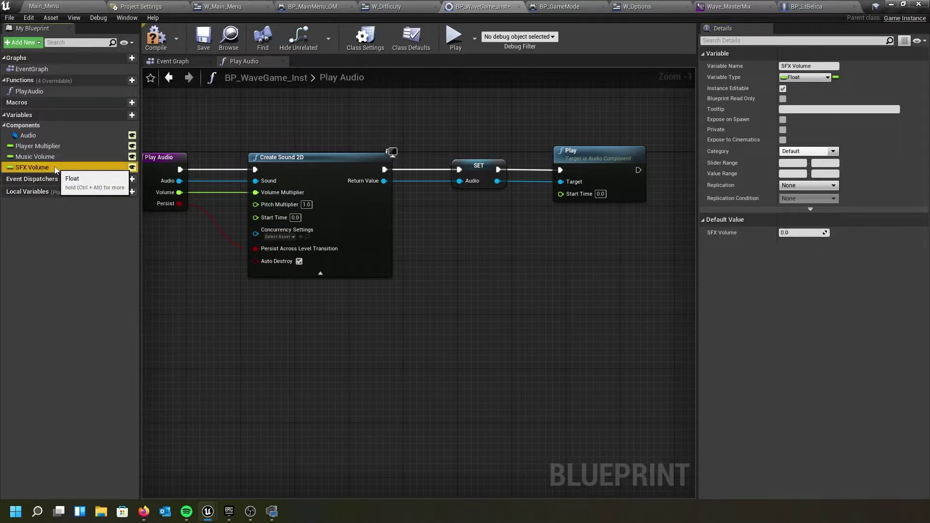
click(793, 233)
text(1.2)
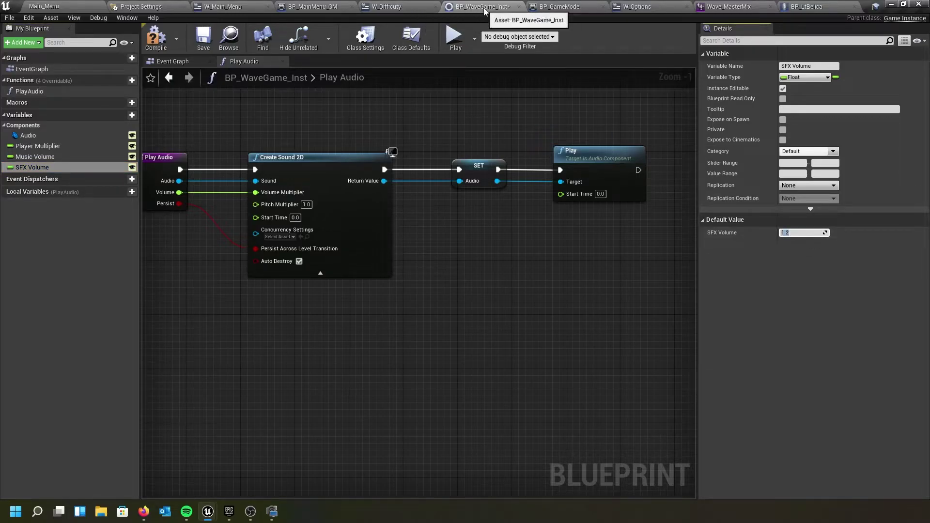
right_drag(315, 205, 389, 193)
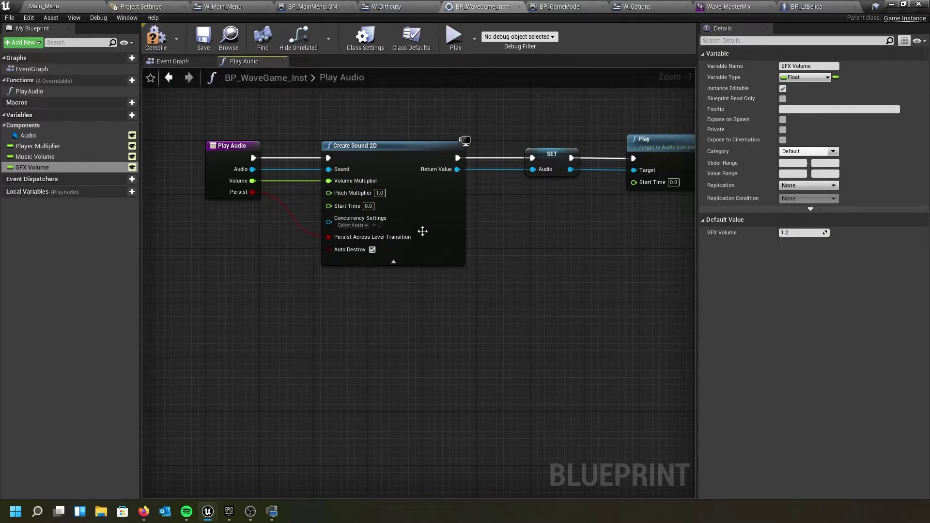
- Compile and save BP_WaveGame_Inst, then switch to the W_Options event graph
click(155, 38)
click(202, 41)
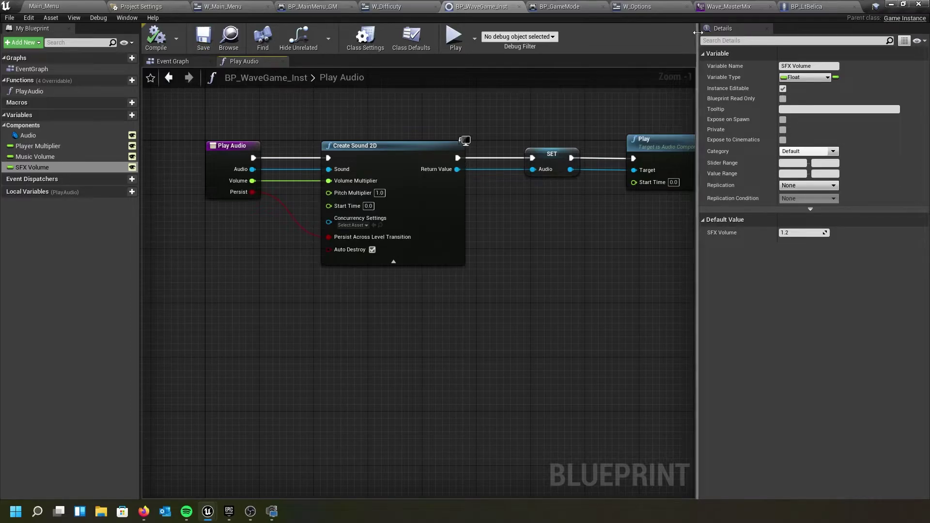
click(676, 7)
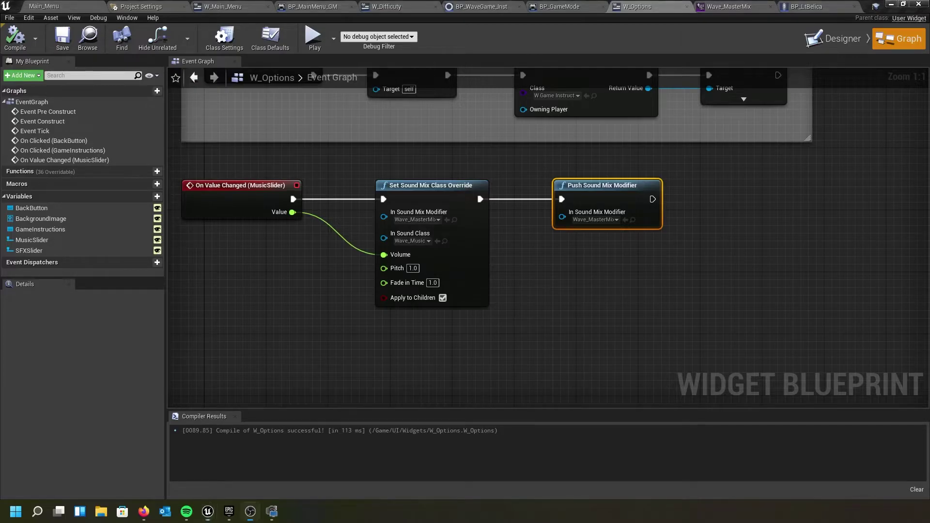
- Add a Cast To BP_WaveGame_Inst node after Event Construct
scroll(487, 217, down, 2)
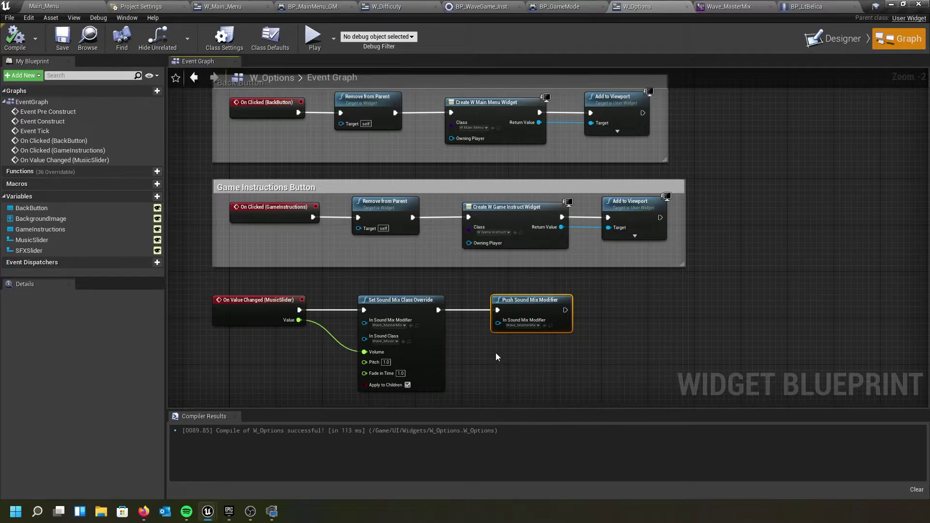
scroll(425, 260, down, 2)
right_drag(272, 174, 277, 323)
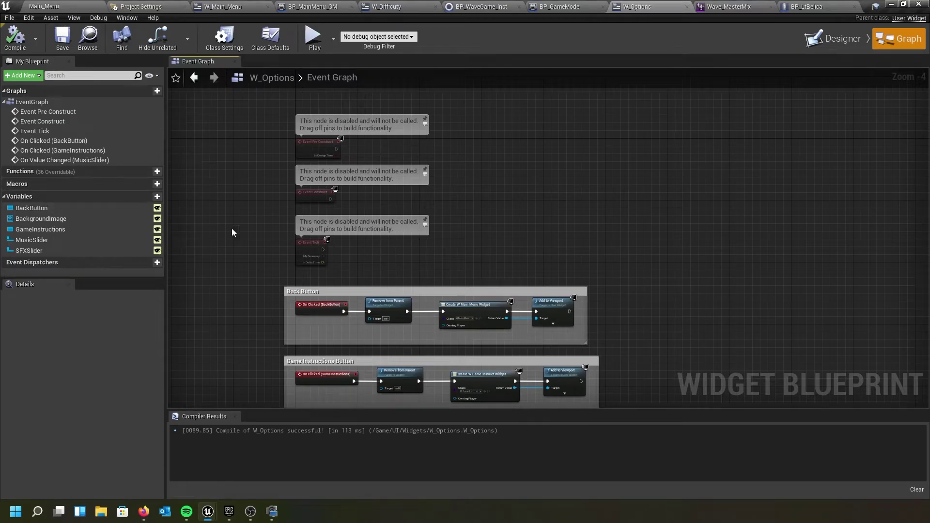
right_drag(281, 256, 250, 236)
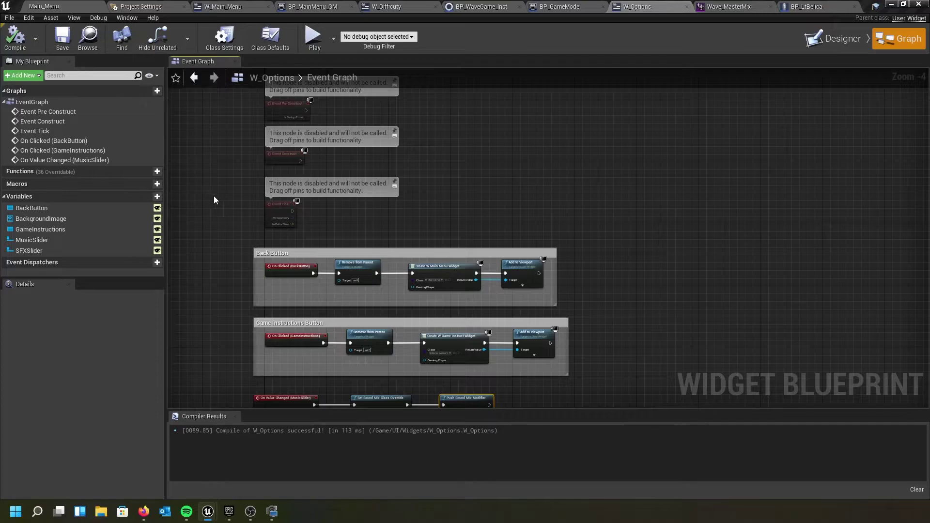
scroll(218, 193, up, 5)
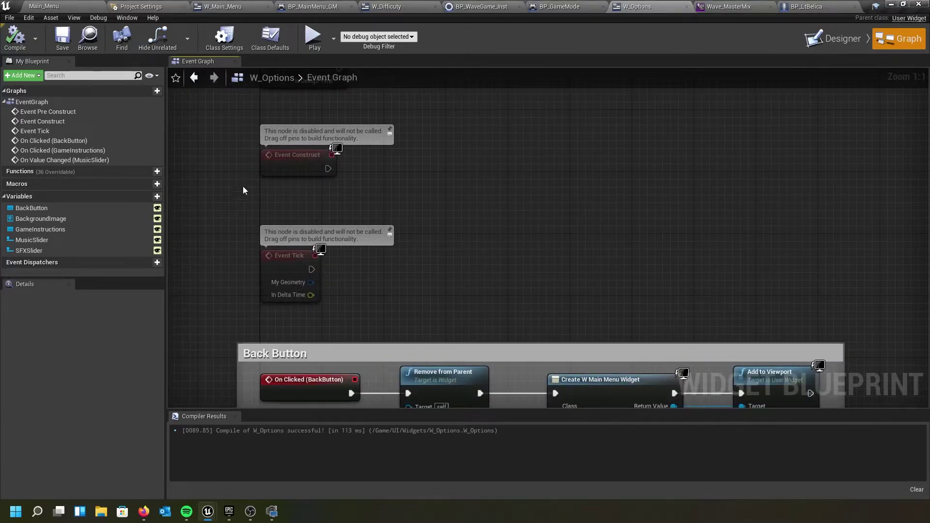
drag(327, 169, 419, 165)
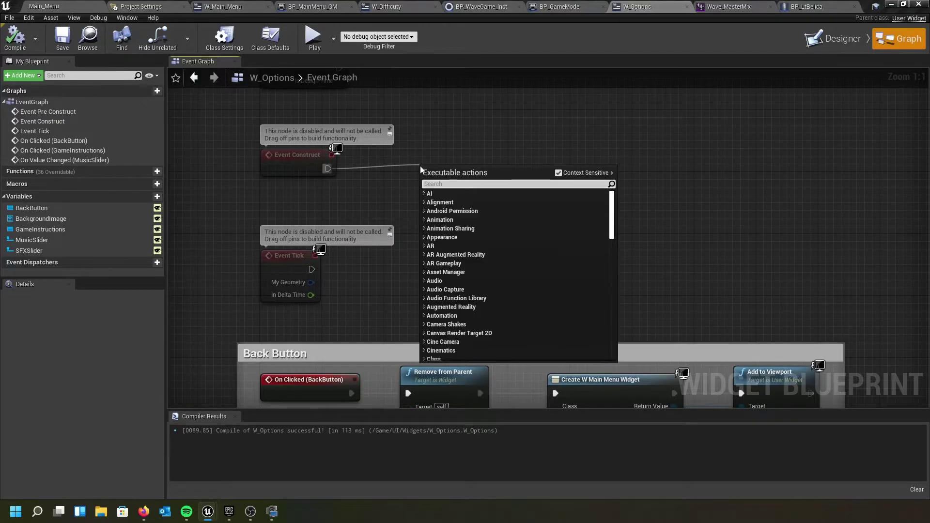
text(castt)
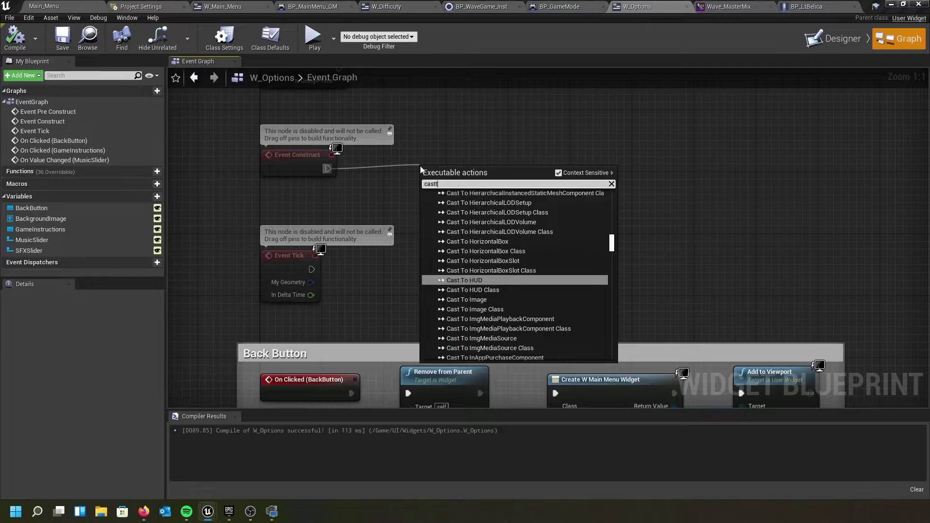
text(obp)
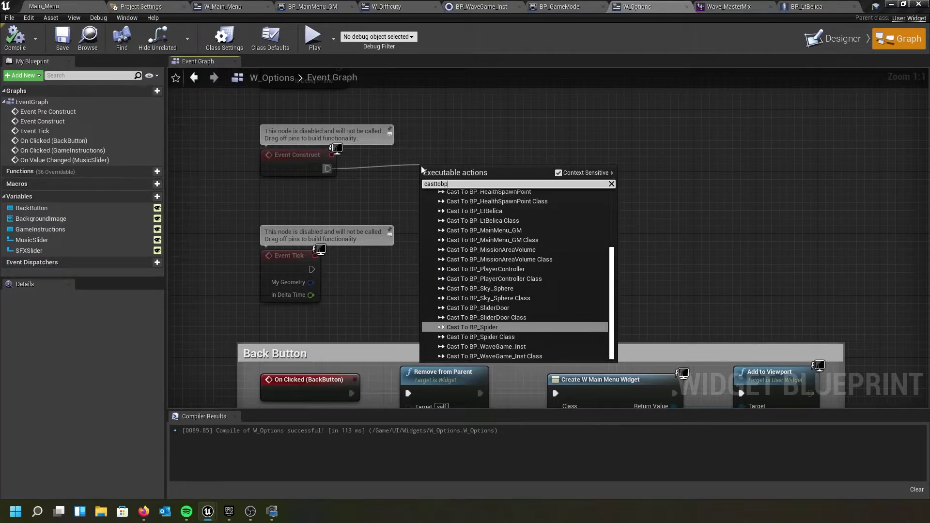
click(498, 346)
drag(475, 169, 475, 153)
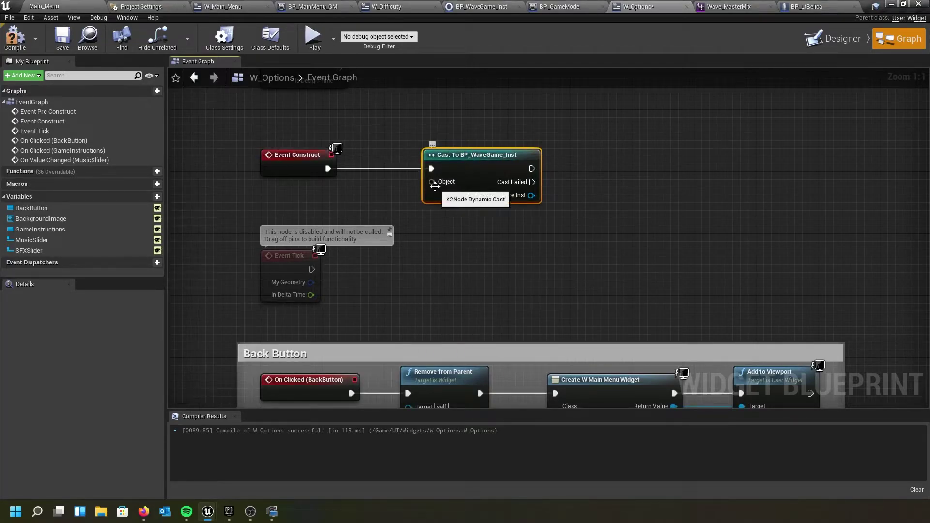
- Feed Get Game Instance into the cast and promote its result to an As BP Wave Game Inst variable
drag(431, 181, 373, 211)
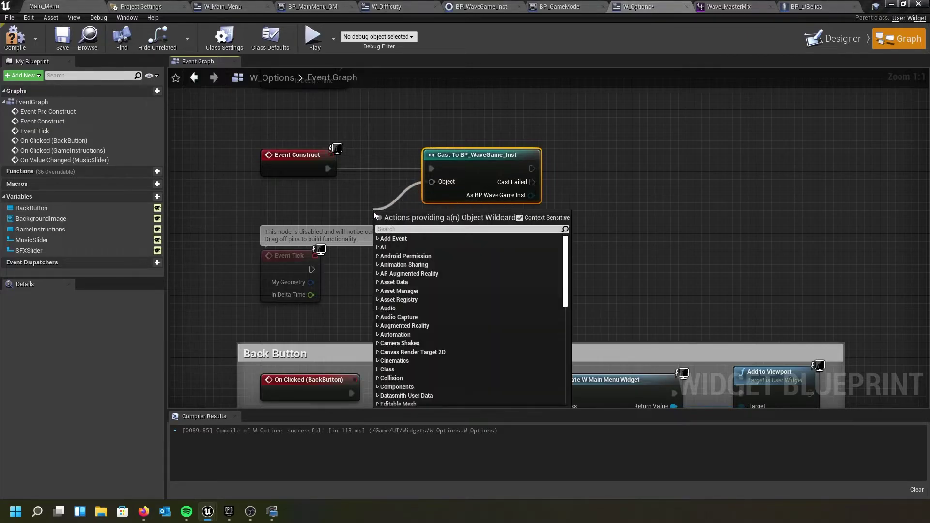
text(getgame)
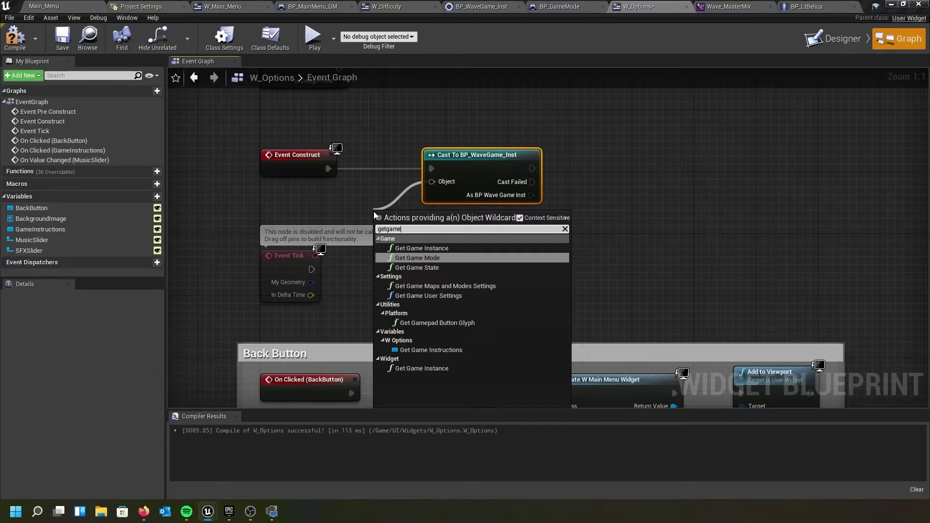
click(405, 248)
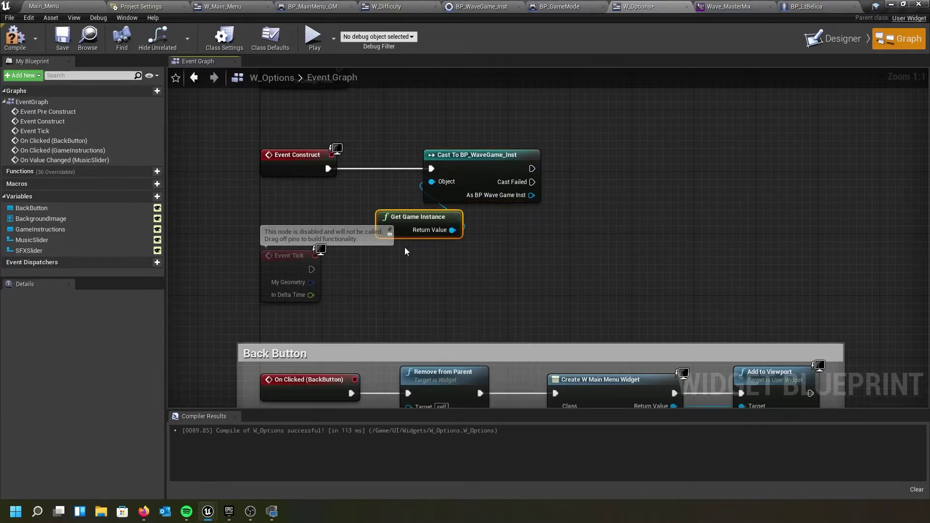
drag(395, 215, 324, 192)
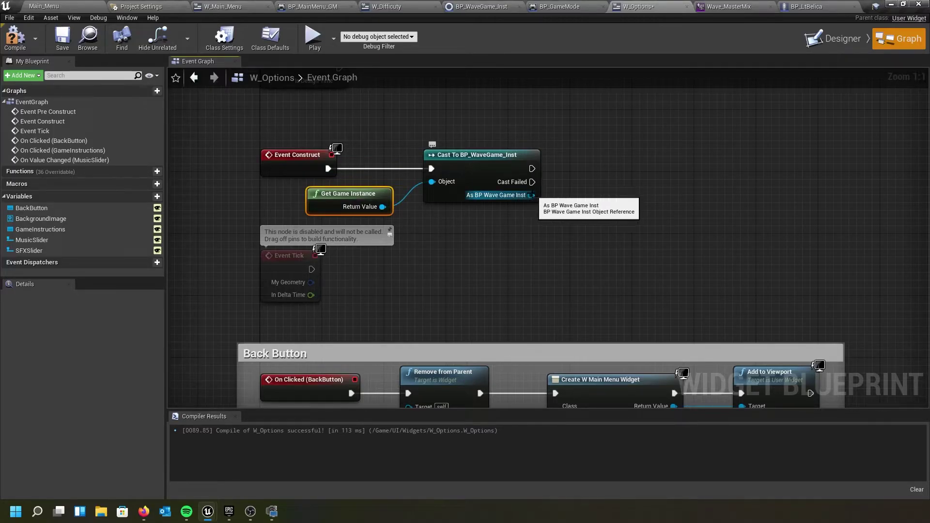
right_click(524, 196)
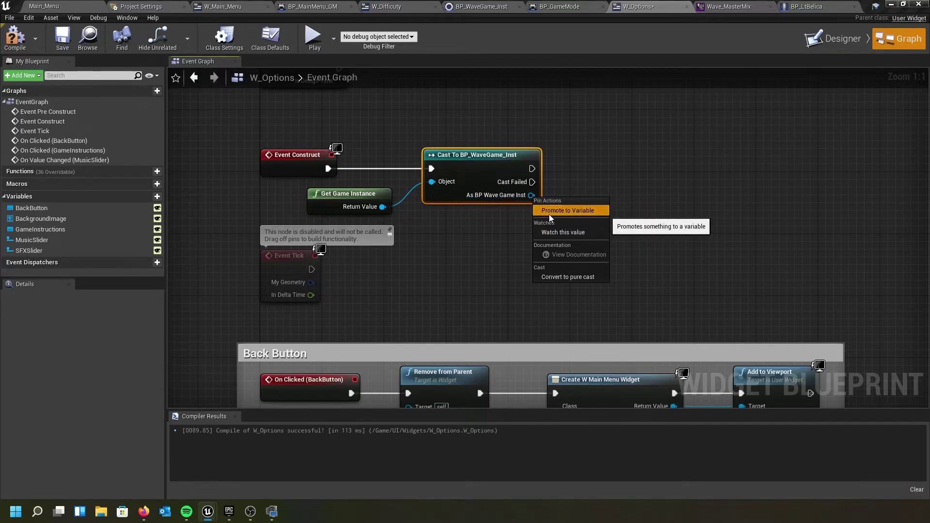
click(548, 214)
drag(645, 178, 637, 181)
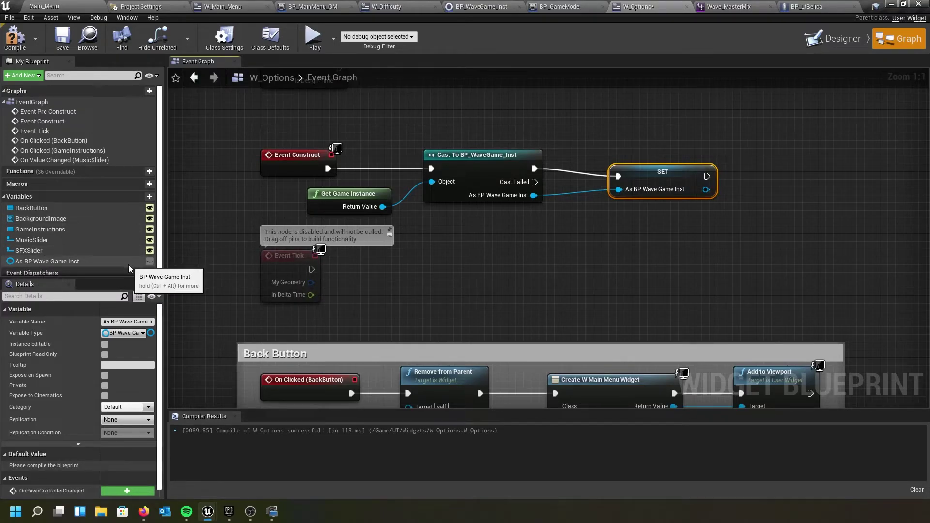
scroll(457, 257, down, 1)
right_drag(456, 263, 521, 208)
scroll(579, 310, down, 2)
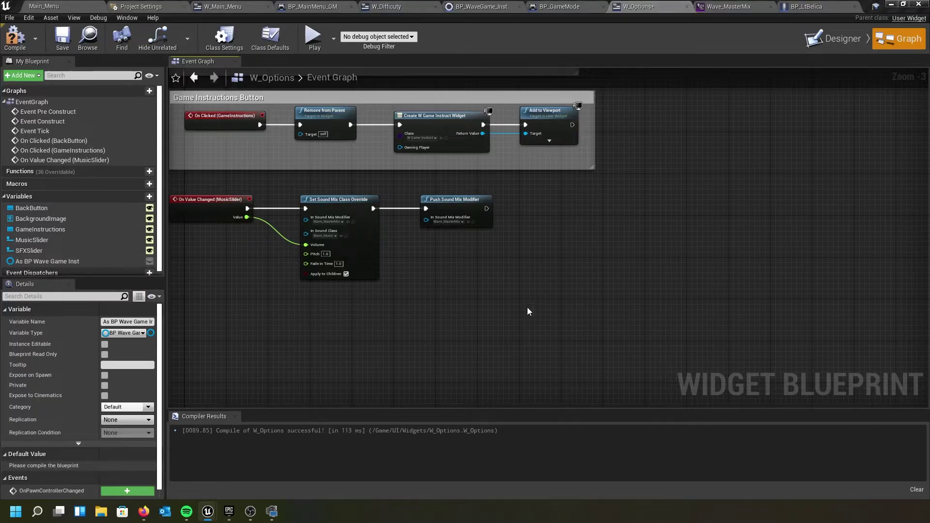
- Add a SET Music Volume node on As BP Wave Game Inst, run after Push Sound Mix Modifier
right_drag(529, 308, 461, 306)
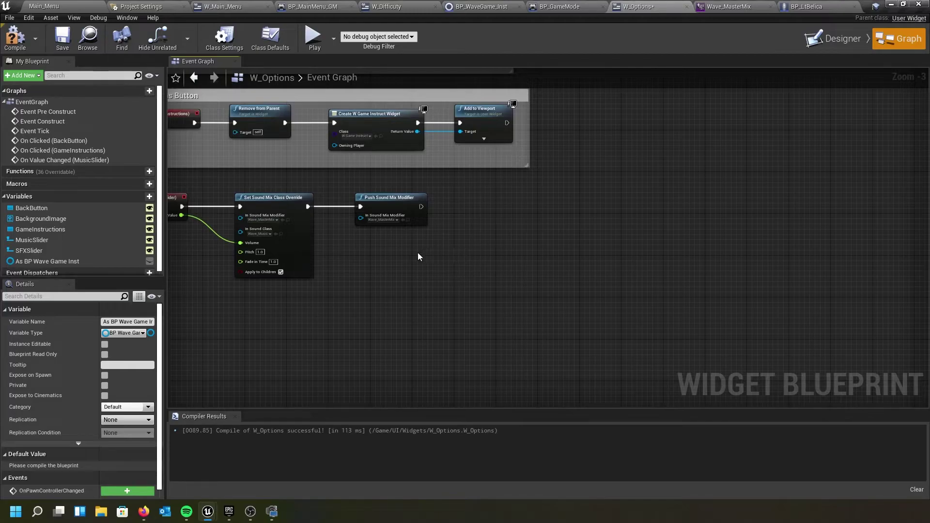
drag(49, 261, 379, 259)
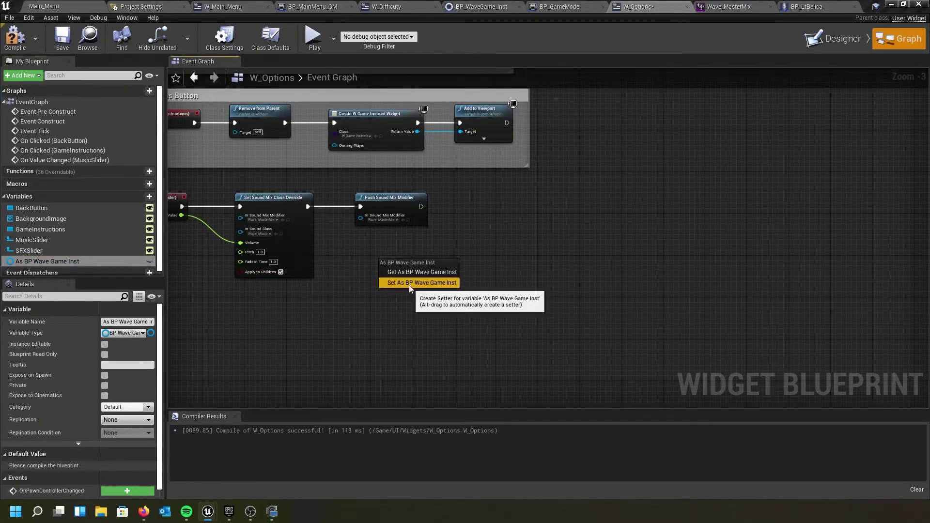
click(408, 275)
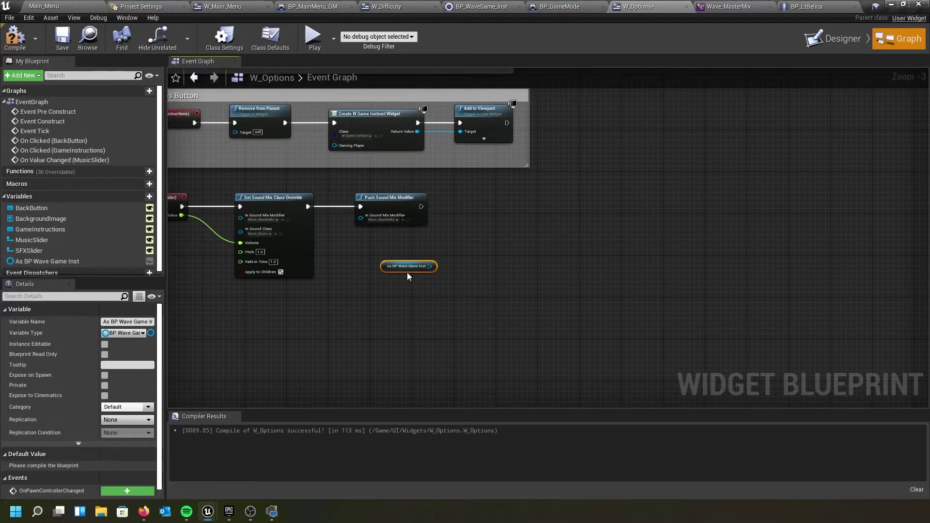
drag(430, 266, 486, 233)
text(set)
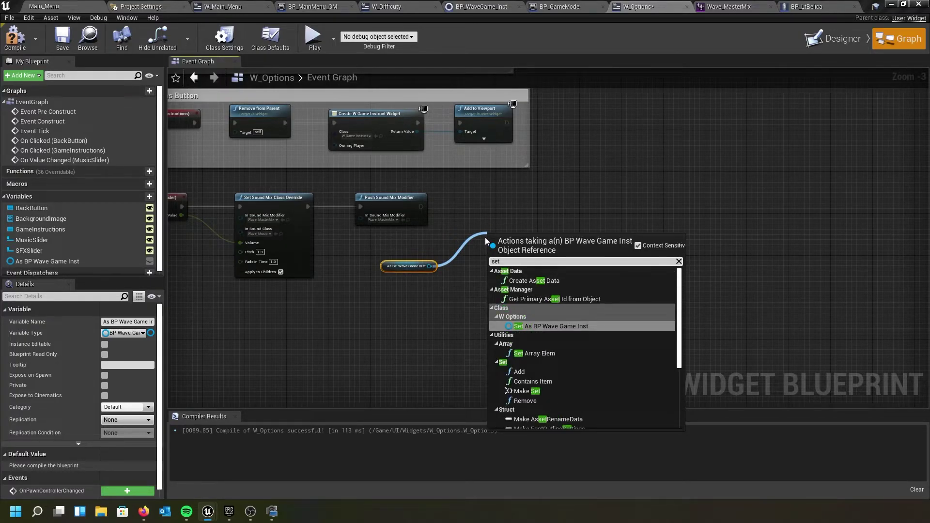
text(vo)
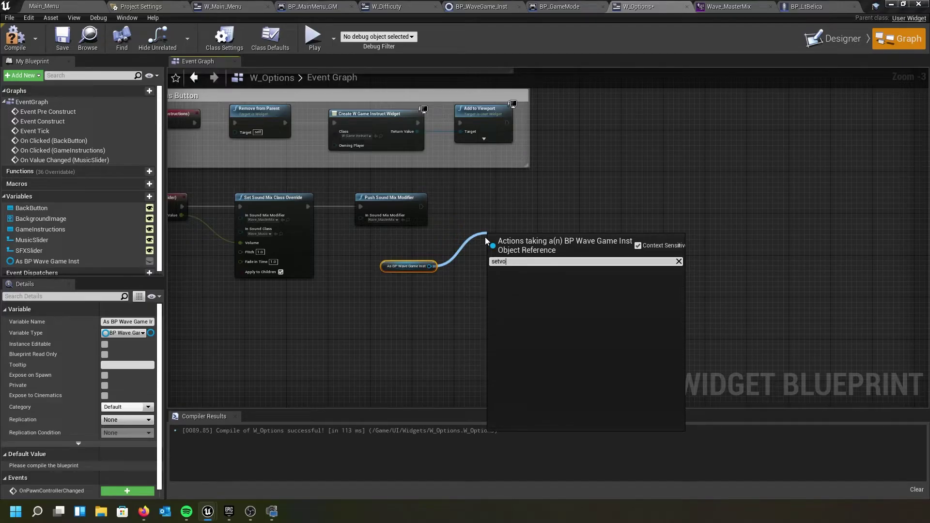
key(BackSpace)
key(BackSpace)
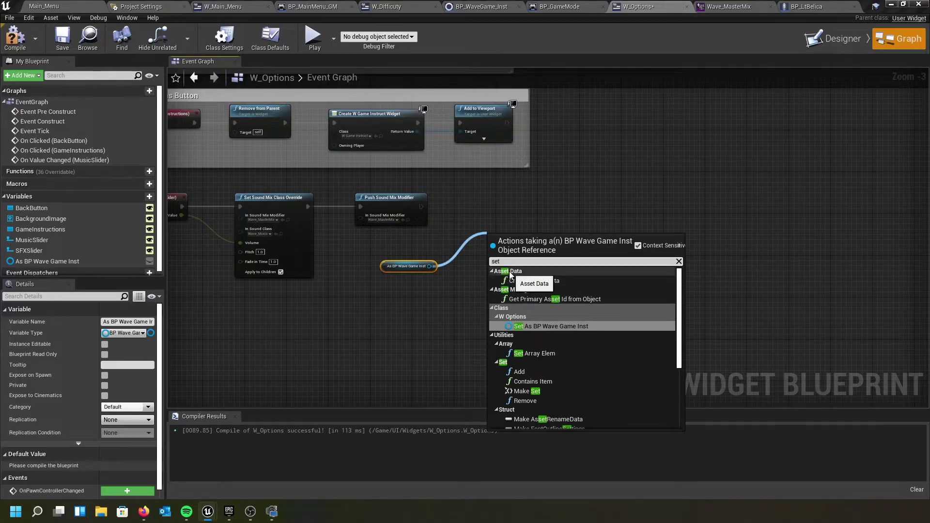
scroll(556, 304, down, 5)
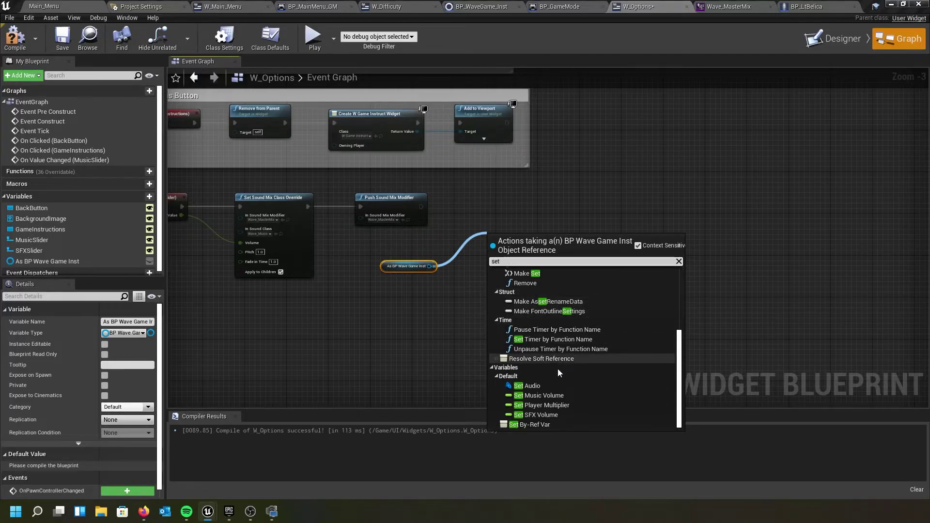
click(528, 397)
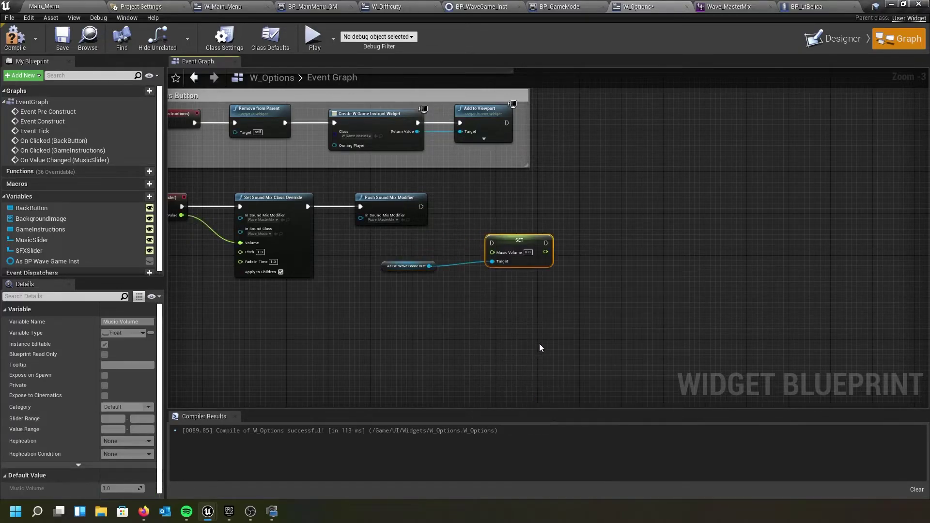
drag(517, 245, 496, 213)
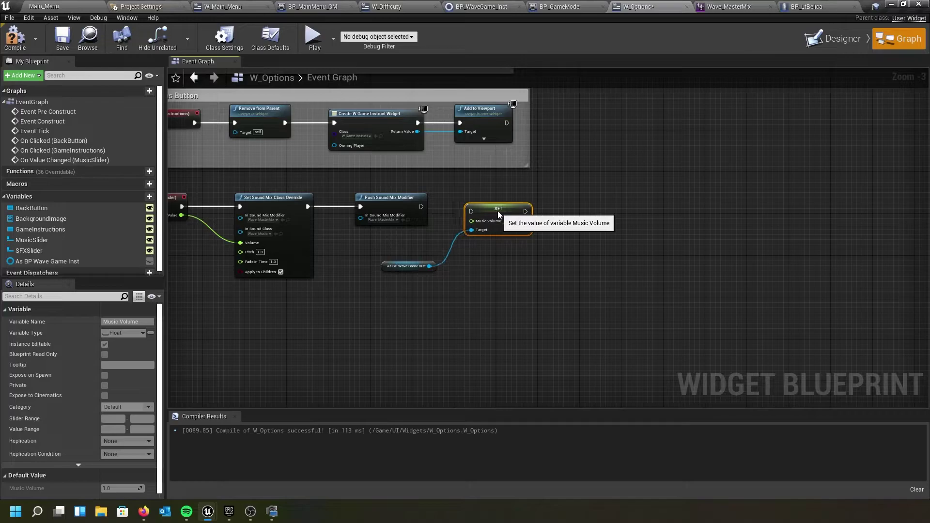
drag(421, 206, 470, 212)
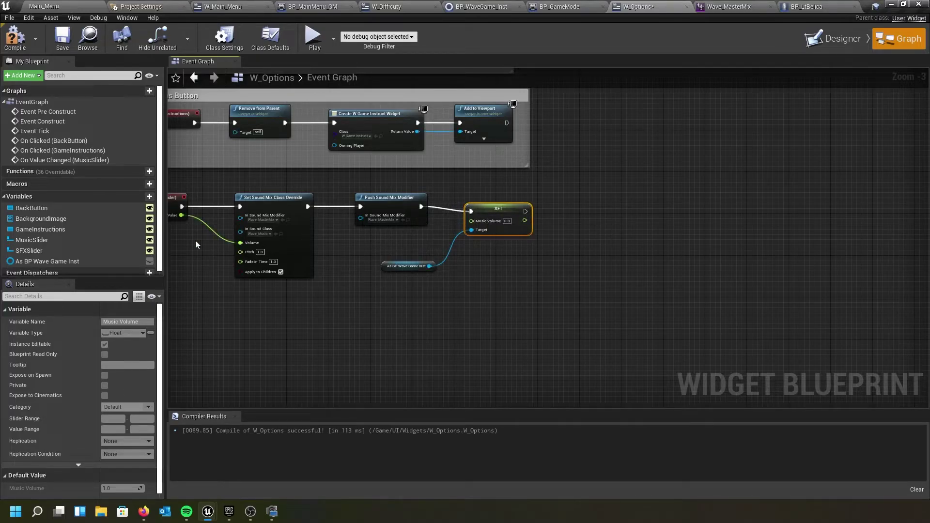
- Wire the MusicSlider Value into Music Volume through two tidy reroute points
drag(181, 215, 486, 221)
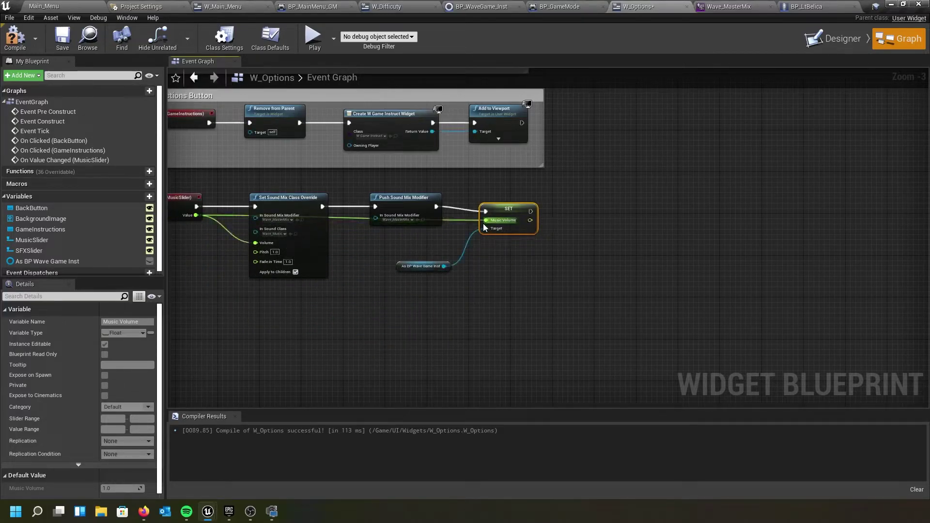
double_click(456, 218)
drag(457, 223, 459, 304)
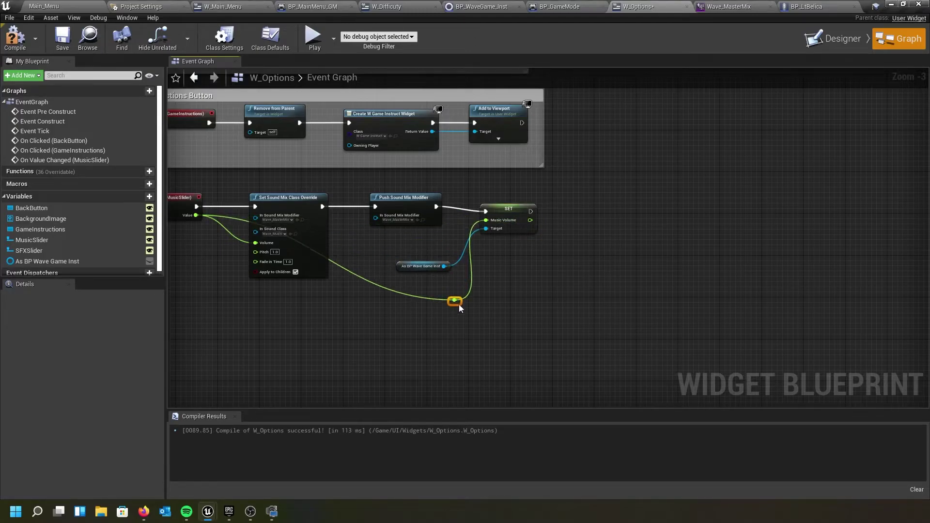
click(340, 264)
double_click(339, 266)
drag(339, 266, 240, 305)
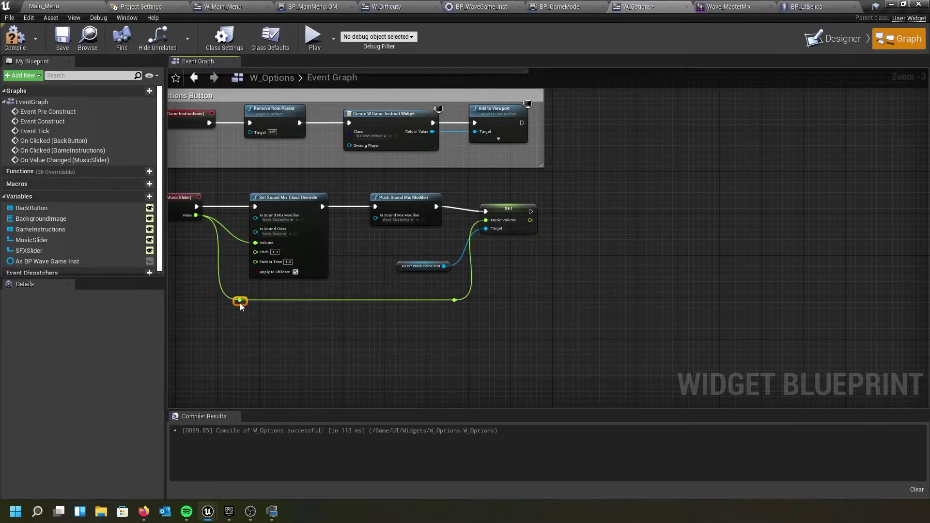
right_drag(263, 328, 353, 325)
scroll(353, 326, up, 1)
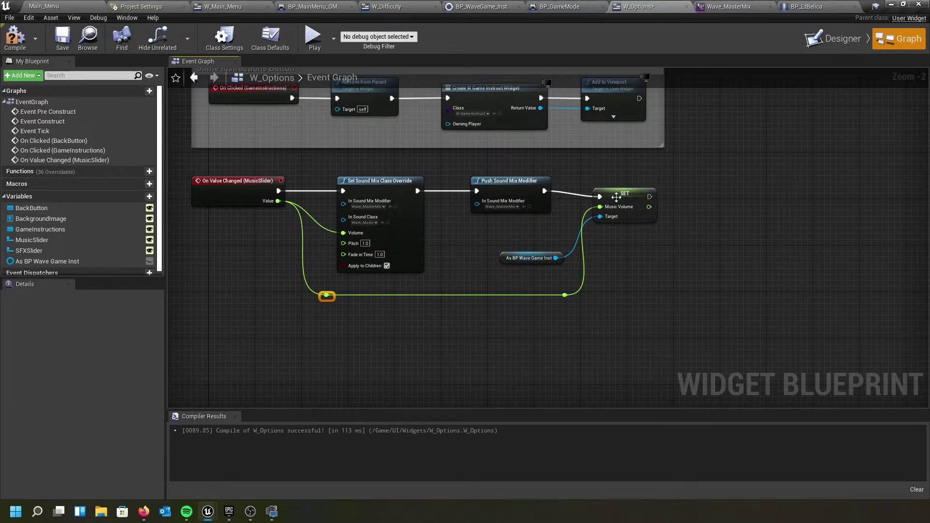
drag(616, 197, 610, 191)
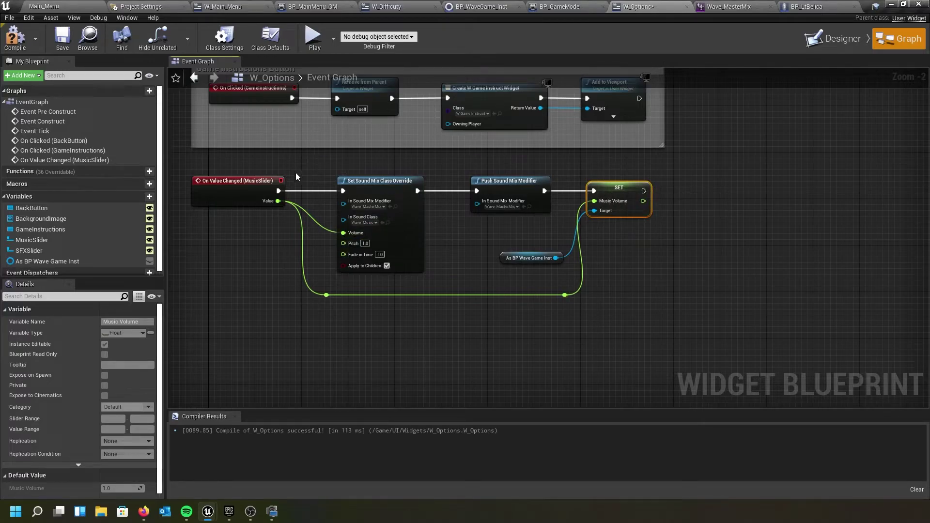
scroll(106, 224, down, 1)
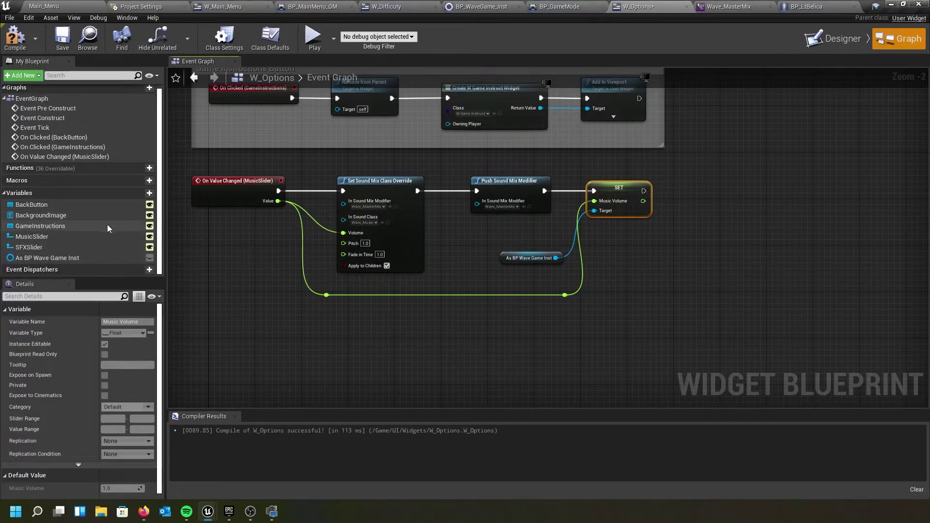
- Add an On Value Changed event for SFXSlider
click(42, 246)
scroll(251, 294, down, 2)
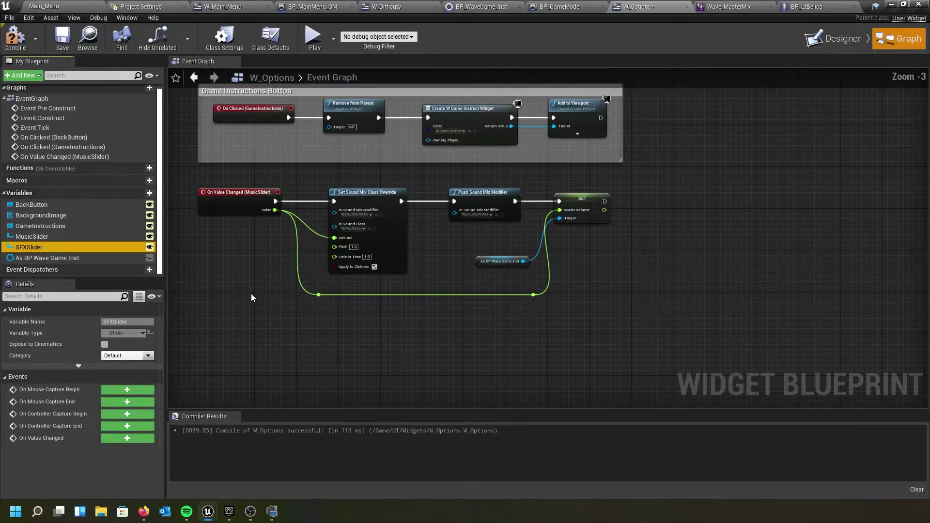
right_drag(256, 300, 264, 203)
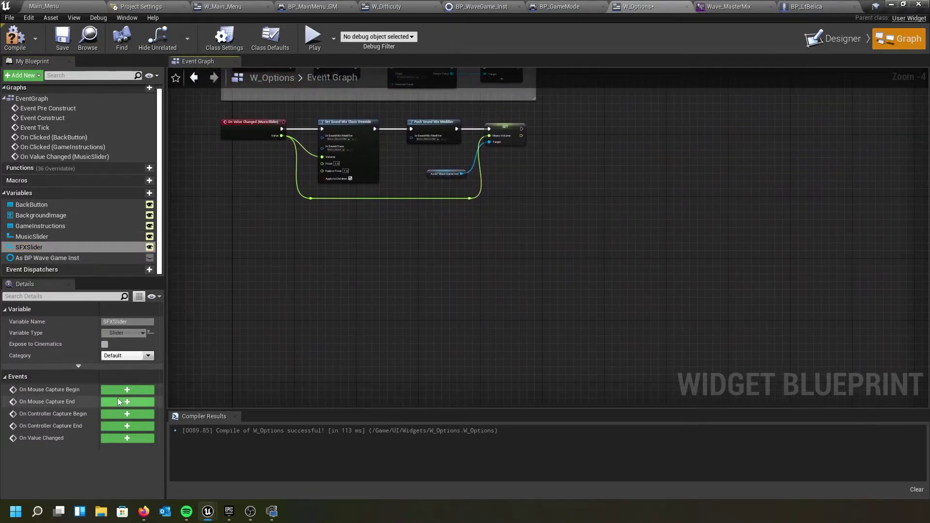
click(127, 437)
right_drag(539, 160, 325, 301)
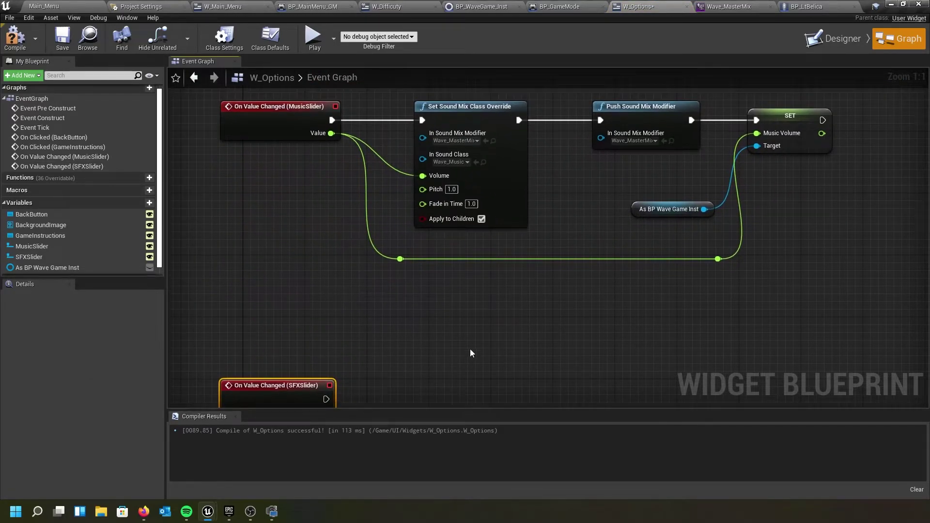
- Copy the six-node MusicSlider chain and paste it beside the SFXSlider event
right_drag(470, 355, 398, 379)
drag(280, 115, 527, 322)
drag(727, 315, 751, 319)
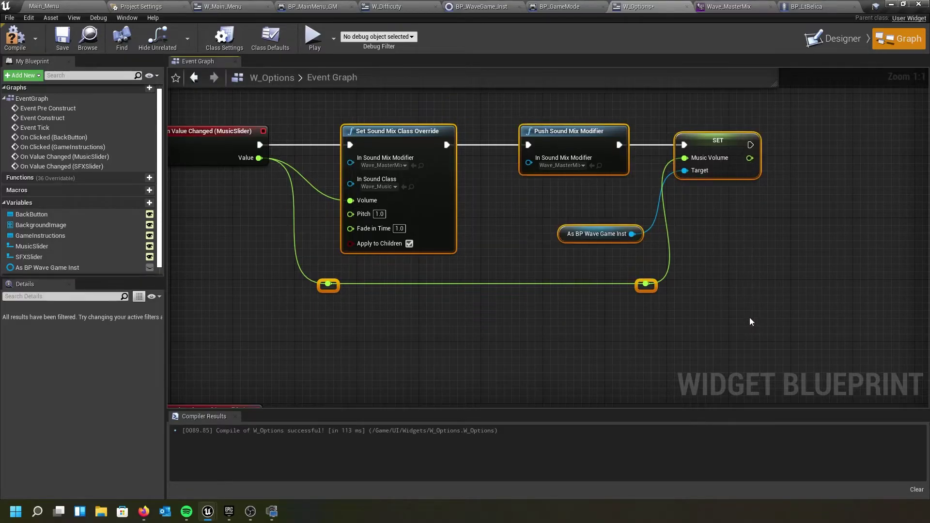
right_drag(494, 325, 463, 261)
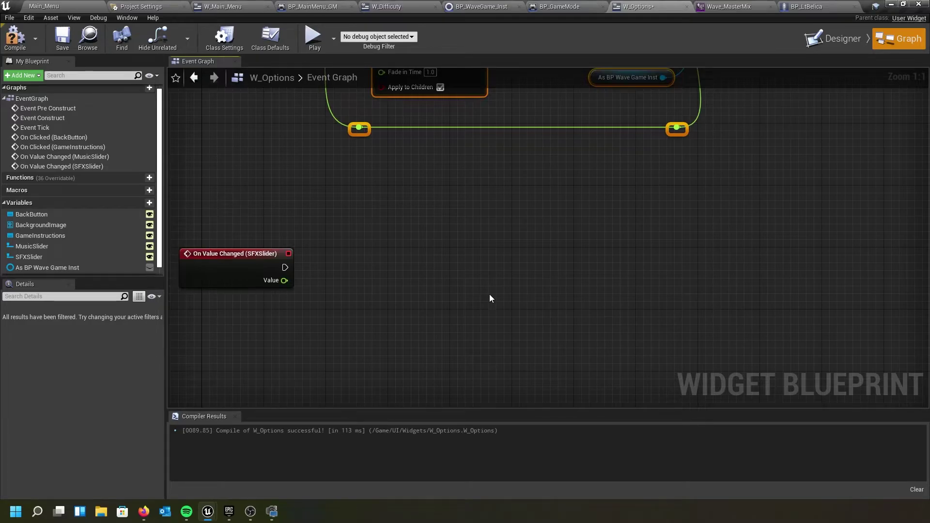
key(ctrl+v)
right_drag(463, 304, 487, 313)
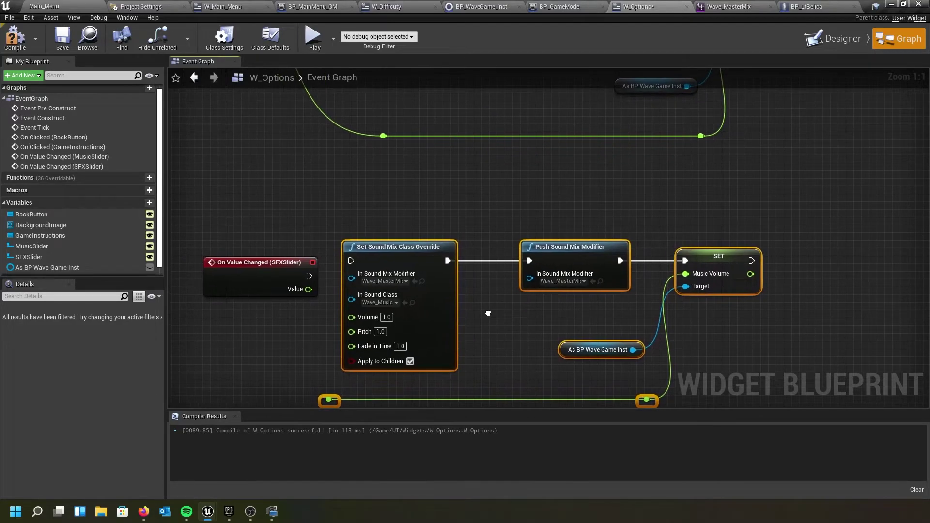
drag(285, 272, 276, 272)
right_drag(364, 226, 359, 120)
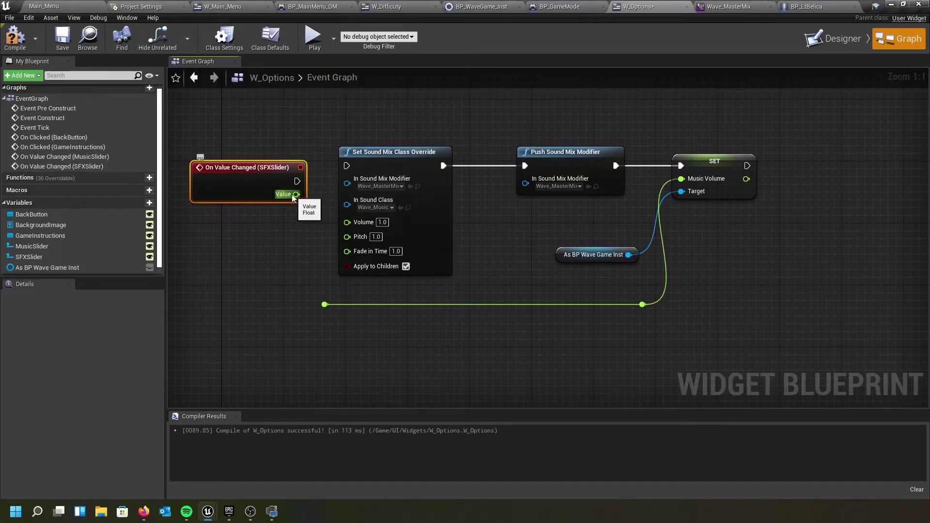
- Wire the SFXSlider event's exec and Value pins into the pasted chain and position it
drag(296, 194, 325, 304)
drag(297, 194, 353, 223)
drag(297, 181, 354, 167)
drag(308, 119, 761, 353)
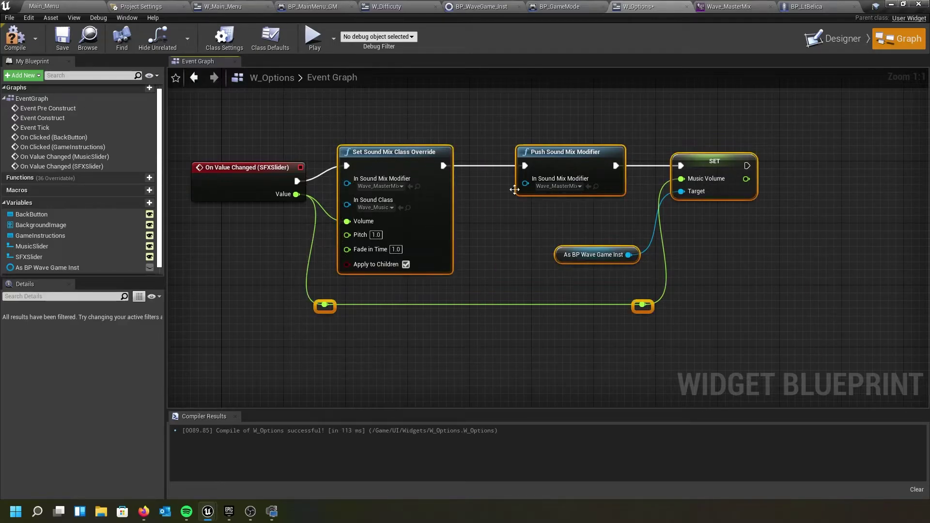
drag(431, 154, 477, 154)
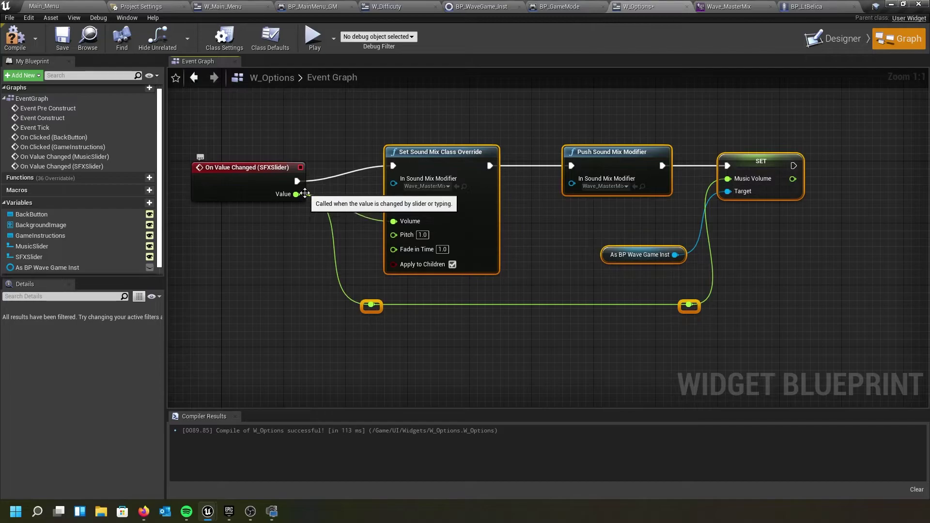
scroll(290, 210, down, 1)
right_drag(292, 152, 233, 173)
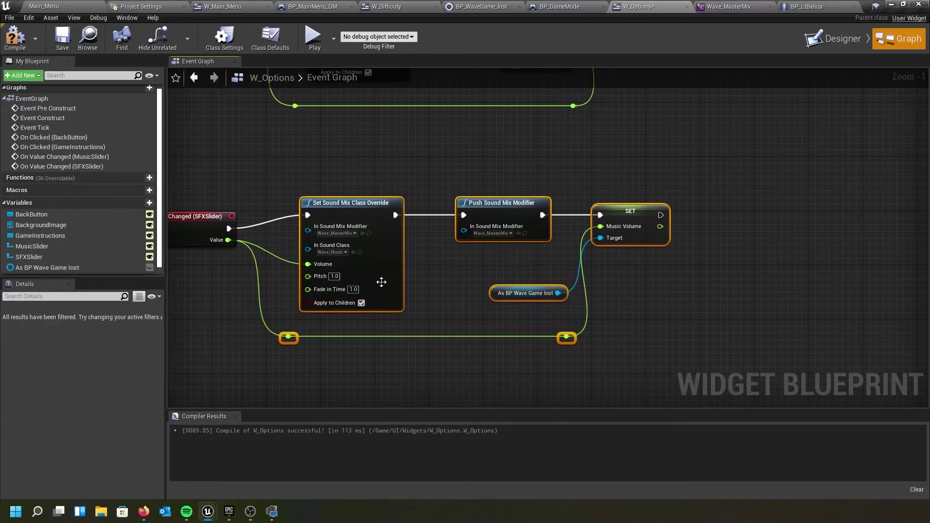
- Set the SFX chain's In Sound Class to Wave_SFXSounds
click(345, 252)
text(wave)
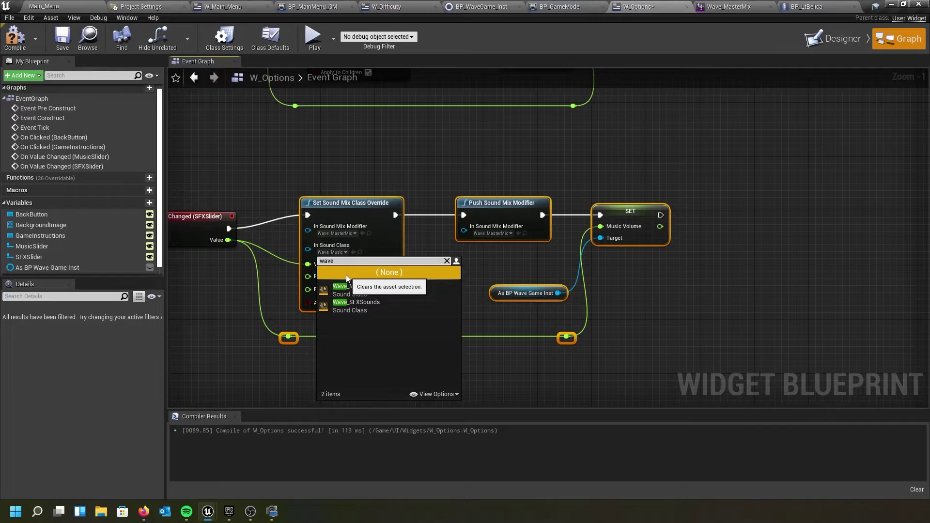
click(341, 307)
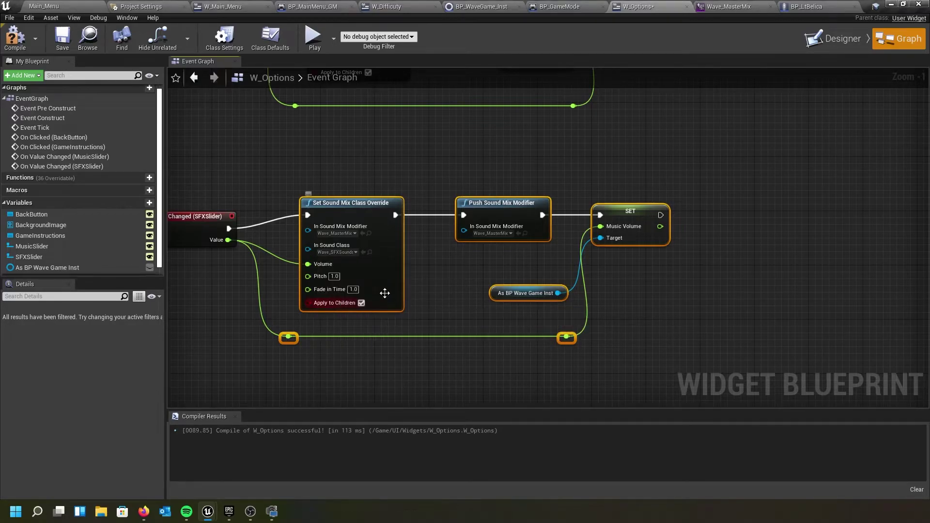
right_drag(519, 224, 466, 284)
mouse_move(556, 208)
right_down()
mouse_move(599, 277)
mouse_move(571, 211)
right_up()
click(623, 303)
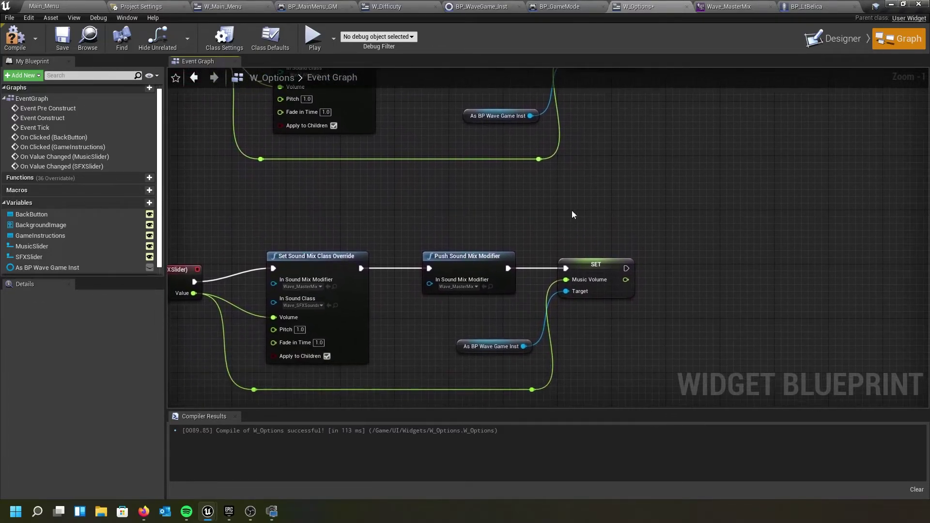
- Replace the copied SET Music Volume with SET SFX Volume, fed by the slider value
click(588, 264)
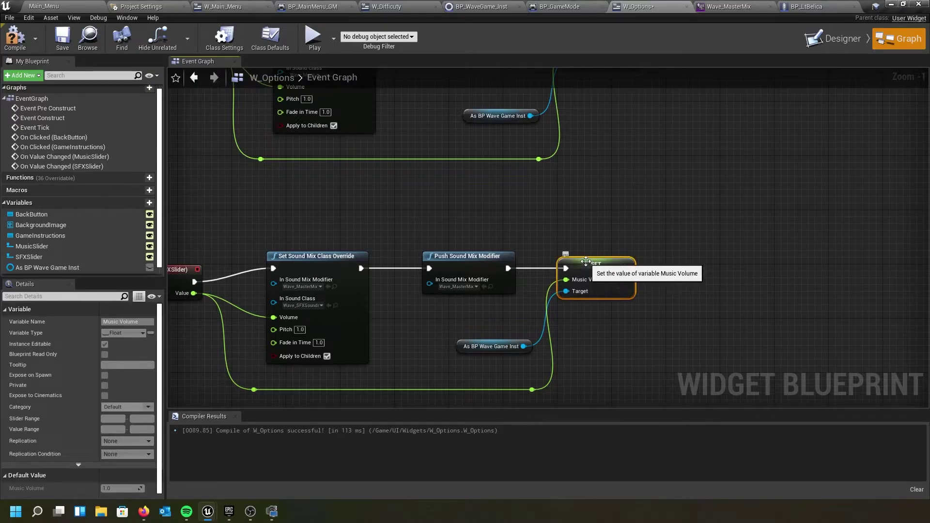
key(Delete)
drag(523, 346, 564, 306)
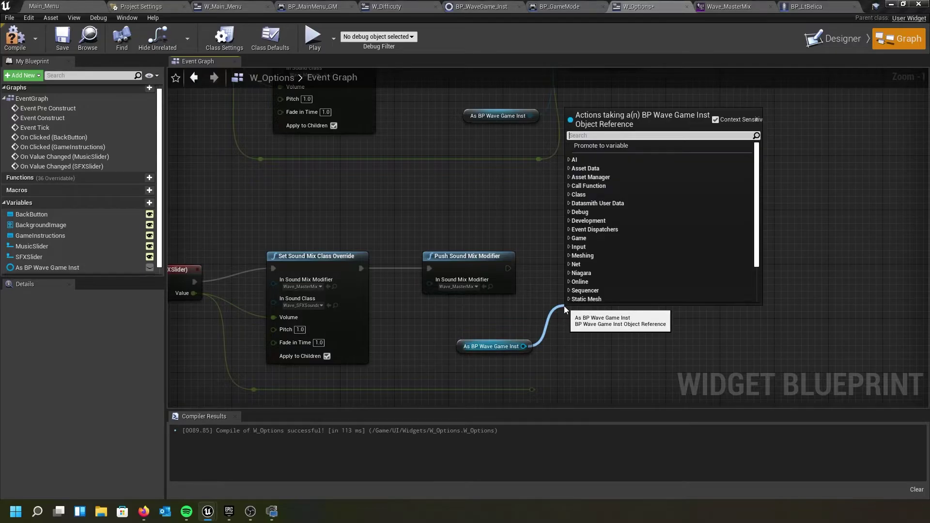
text(sf)
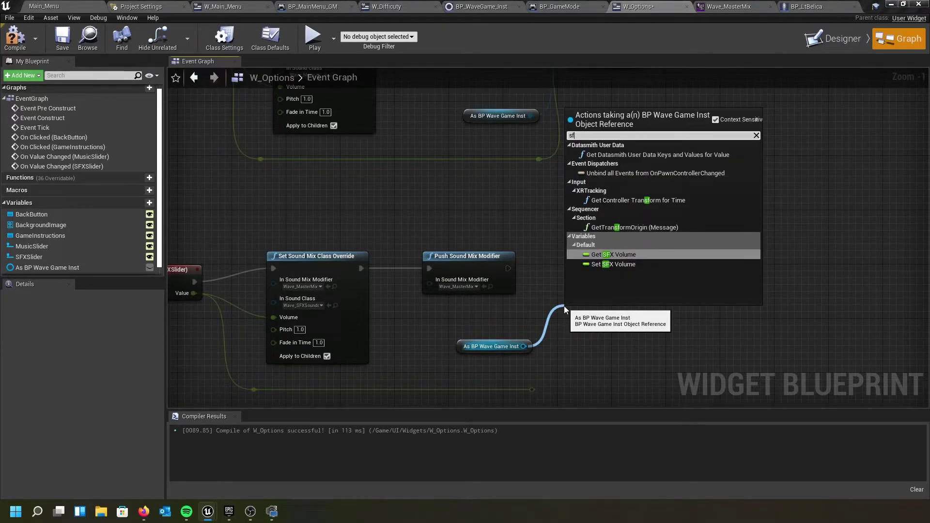
click(613, 264)
drag(606, 312, 626, 264)
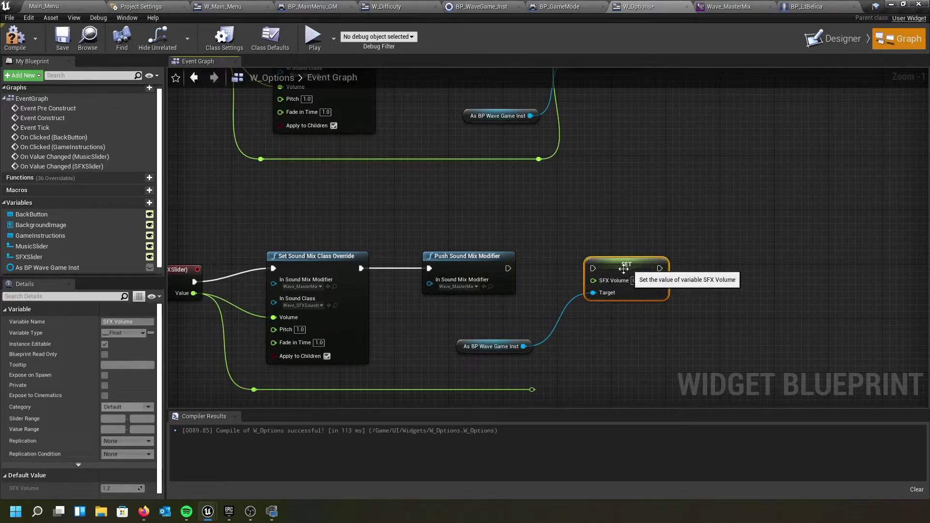
drag(514, 273, 593, 268)
drag(532, 389, 594, 283)
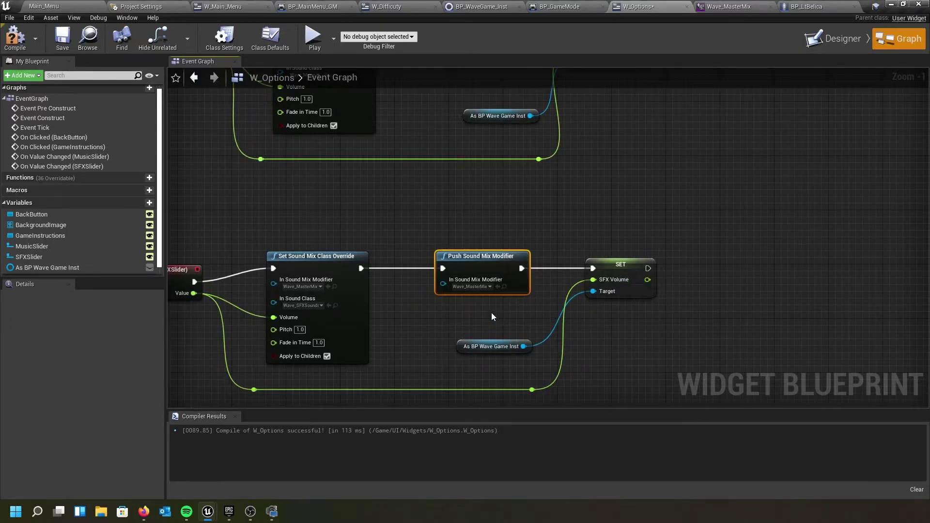
scroll(491, 317, down, 2)
right_drag(484, 251, 427, 303)
- Wrap the two slider chains in comments titled 'Music Slider' and 'SFX Slider'
drag(195, 145, 693, 303)
text(c)
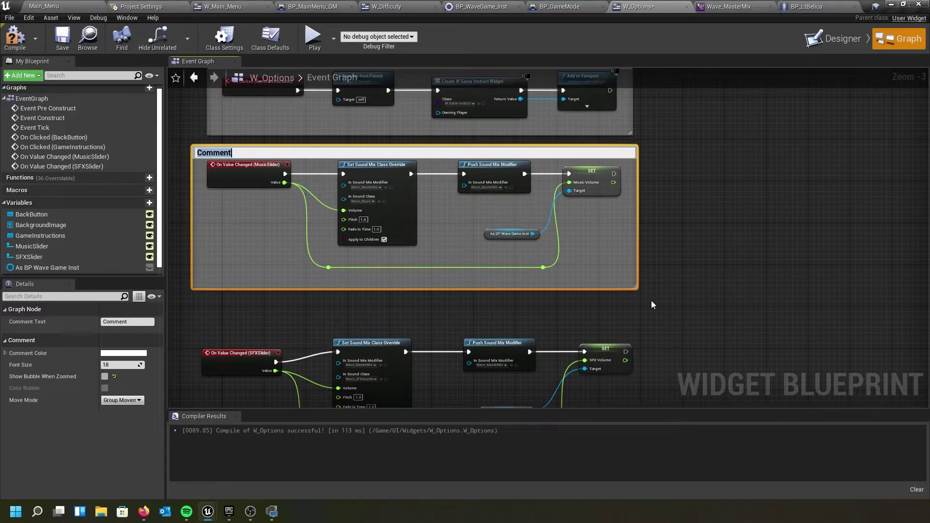
text(Music Slider)
key(Return)
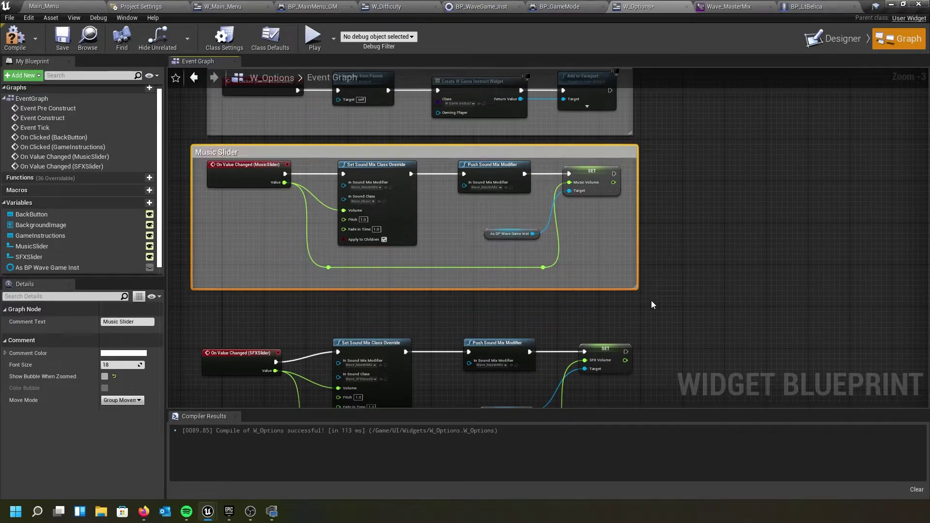
right_drag(677, 286, 709, 181)
drag(246, 212, 744, 358)
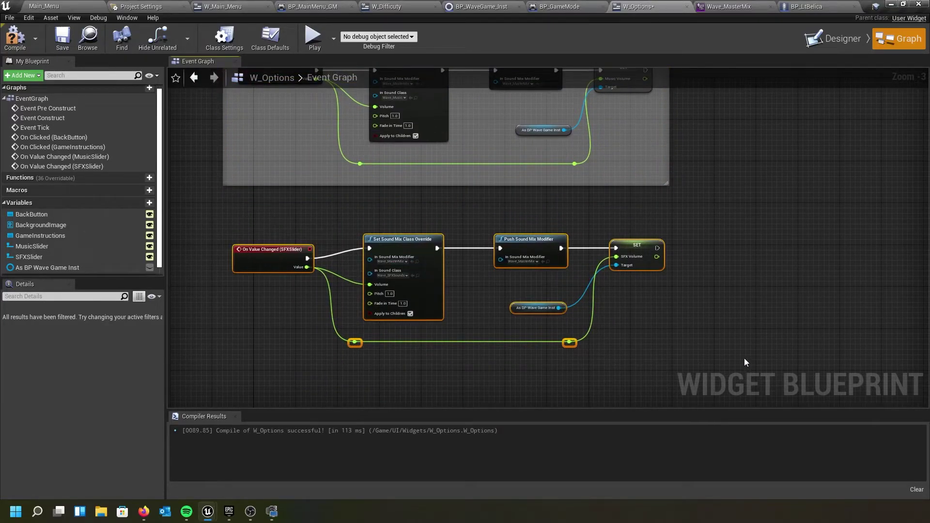
text(c)
text(SFX)
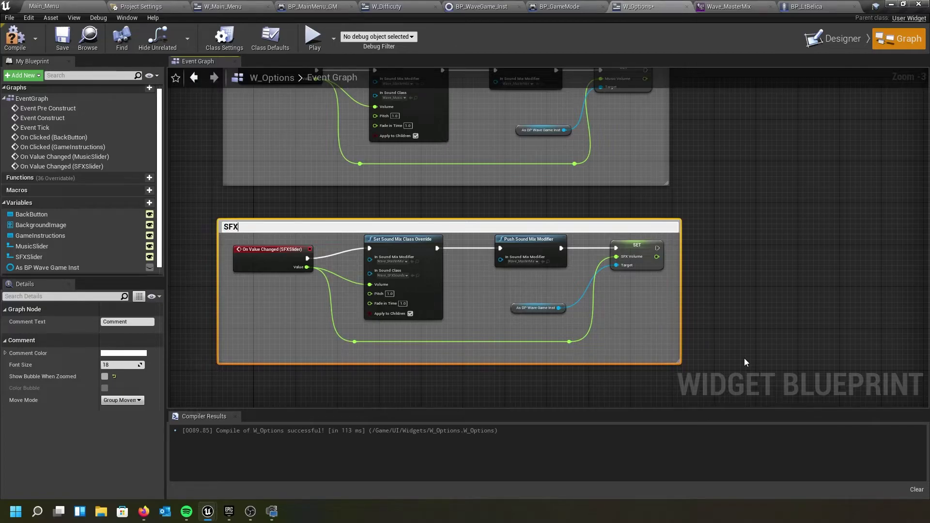
text( Slider)
key(Return)
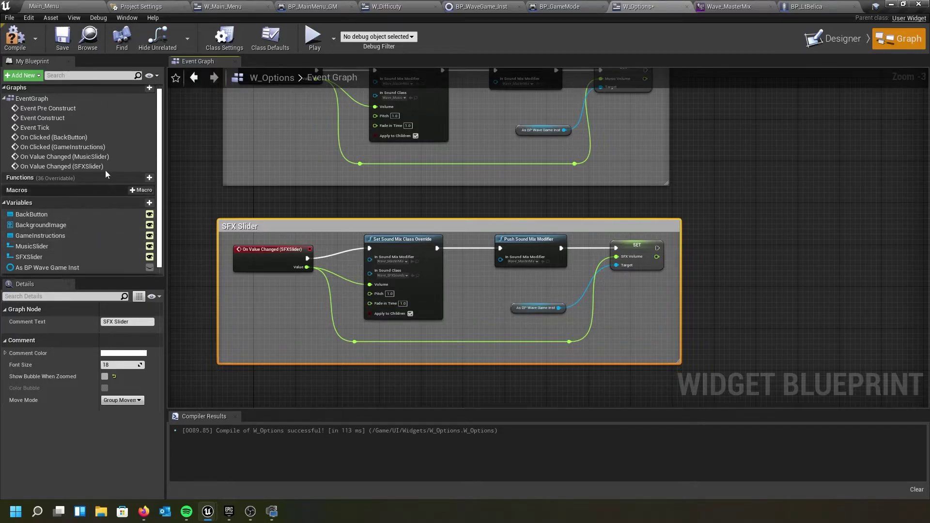
- Compile the W_Options widget blueprint
right_drag(214, 184, 219, 274)
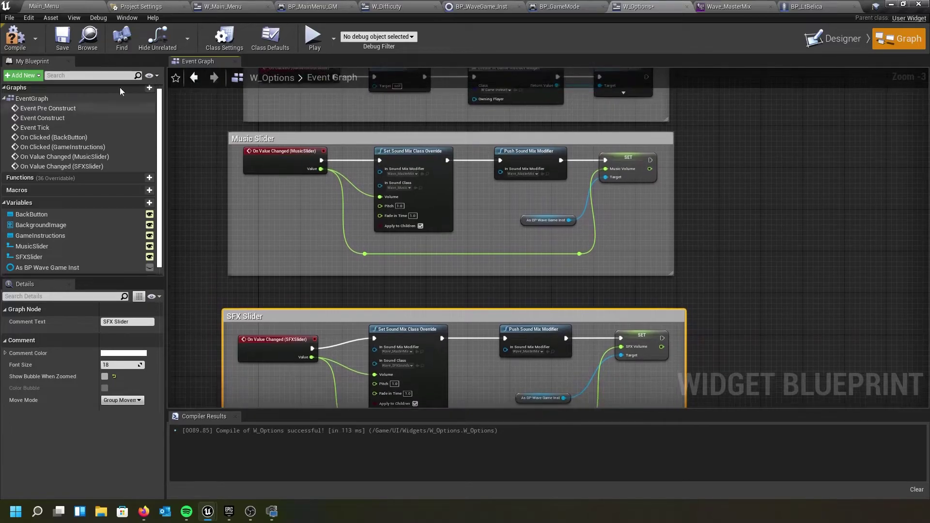
click(19, 38)
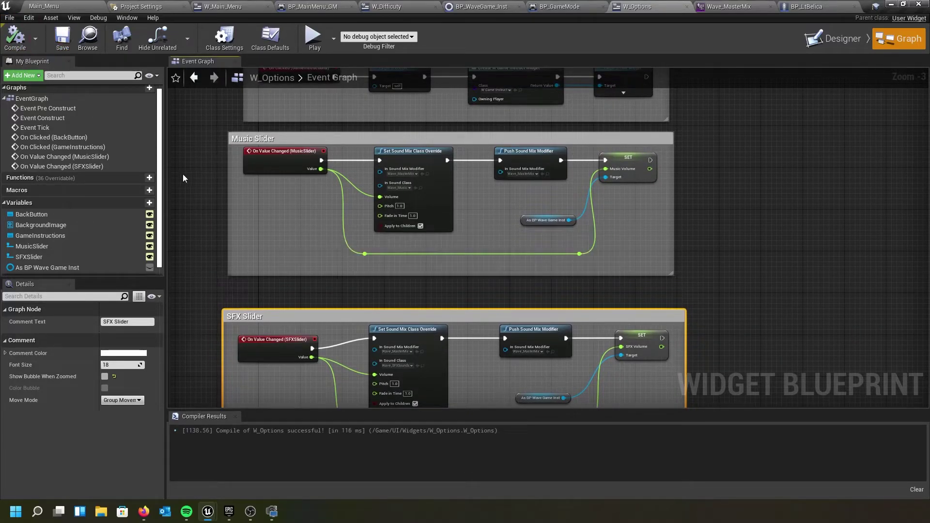
scroll(190, 167, down, 1)
right_drag(239, 165, 260, 230)
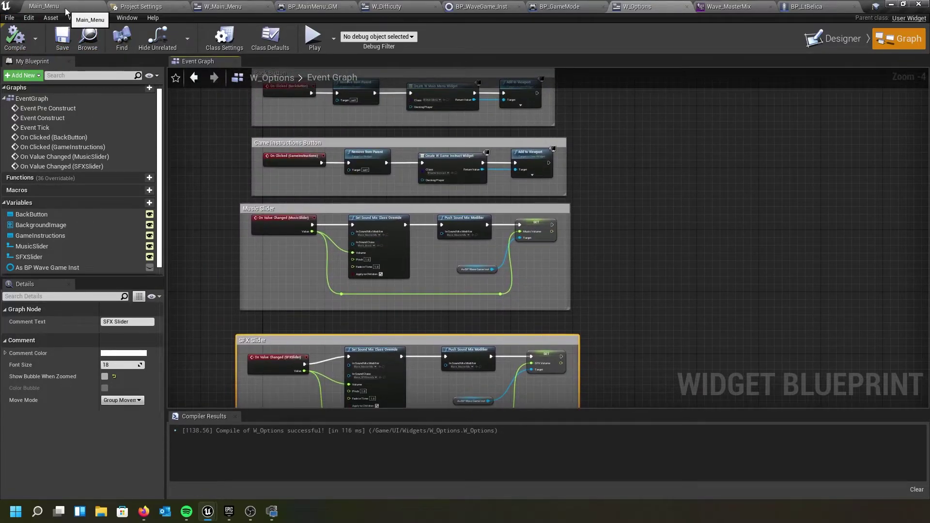
- Open the Main_Menu level blueprint from the Blueprints menu
click(65, 8)
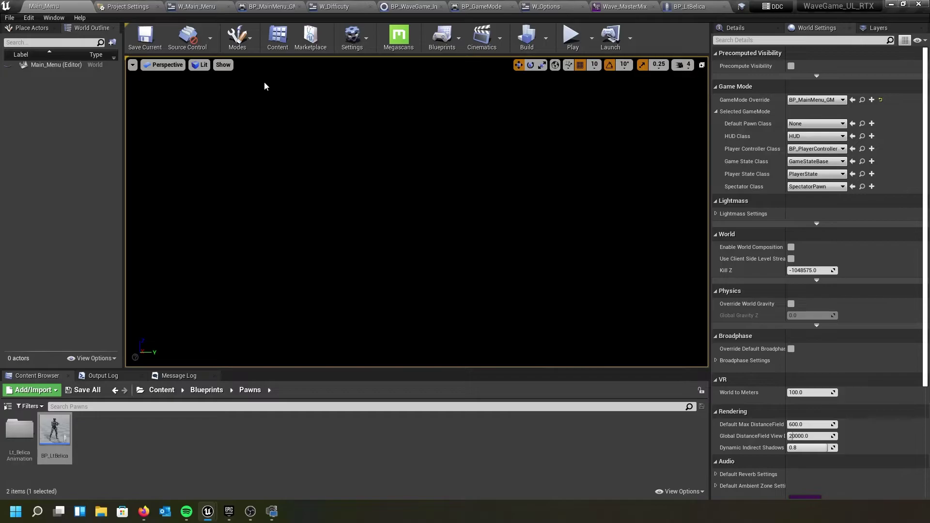
click(458, 38)
mouse_move(454, 89)
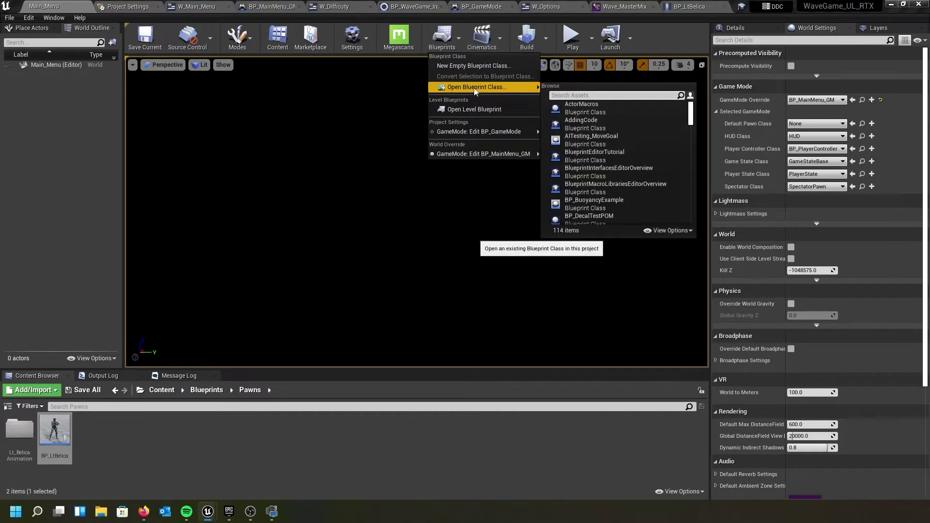
click(458, 110)
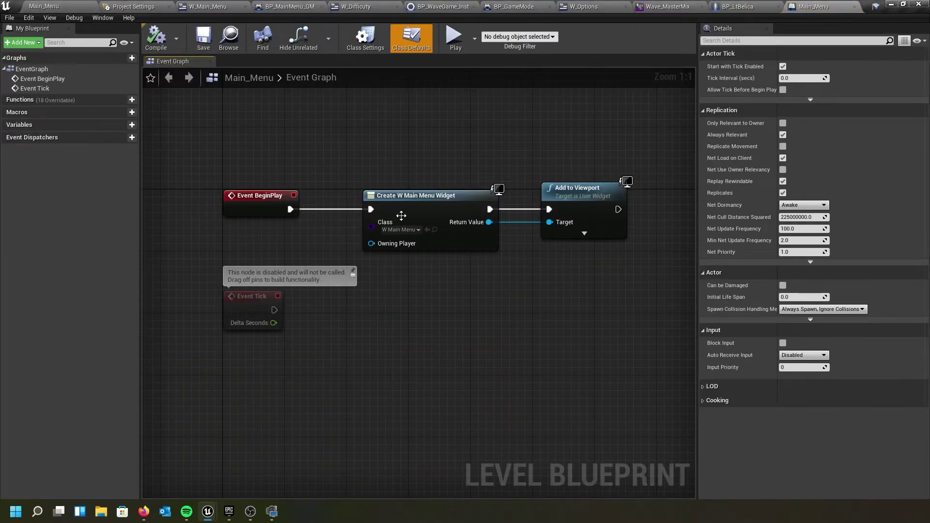
- Make room after Add to Viewport and drag a new connection from its exec output
right_drag(461, 250, 423, 210)
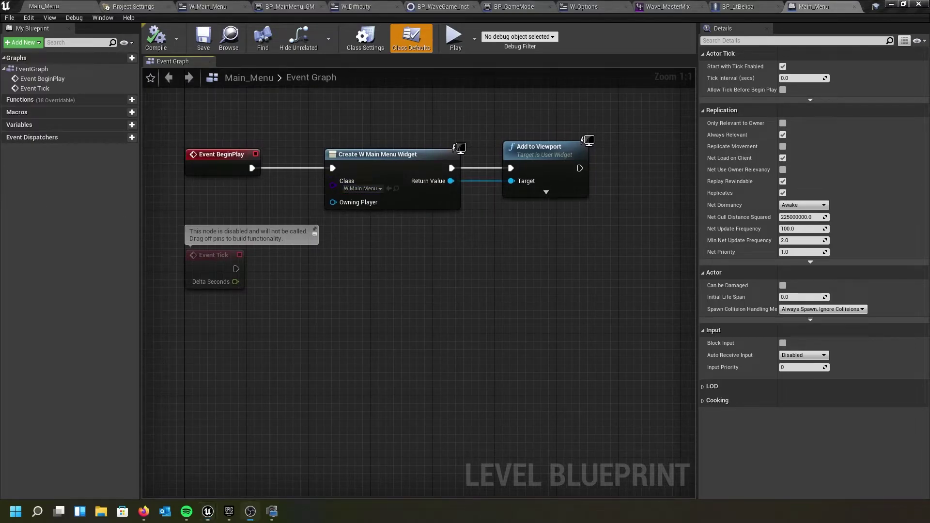
right_drag(400, 380, 338, 384)
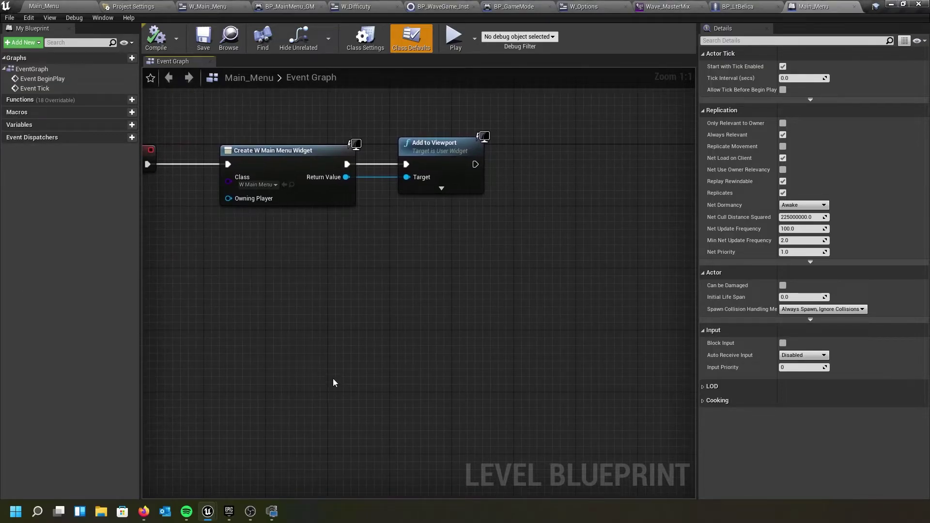
right_drag(359, 336, 286, 279)
drag(379, 157, 452, 158)
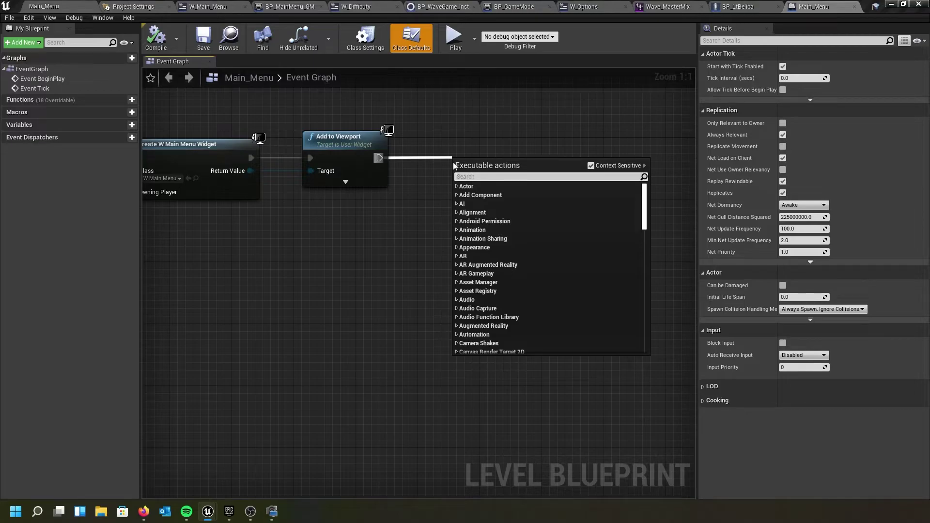
- Add a Cast To BP_WaveGame_Inst node after Add to Viewport, aligned beside it
text(casttobp)
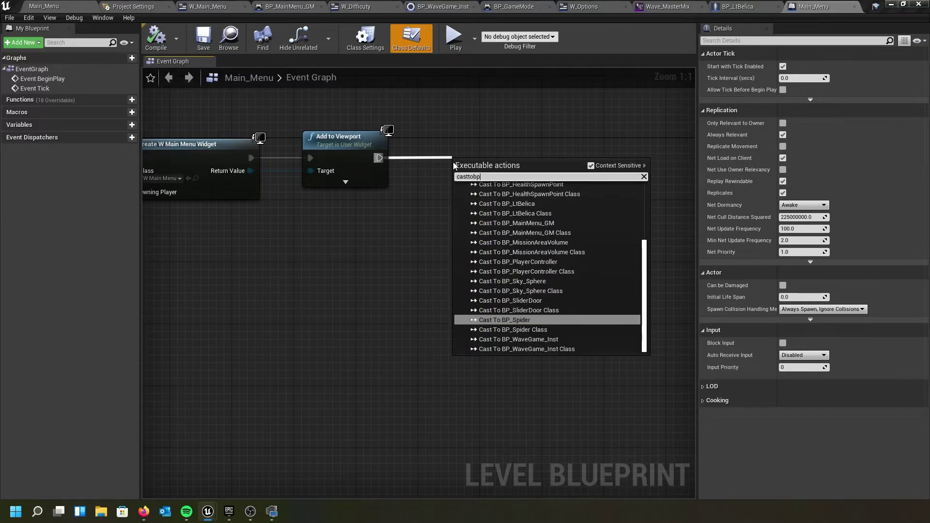
click(517, 340)
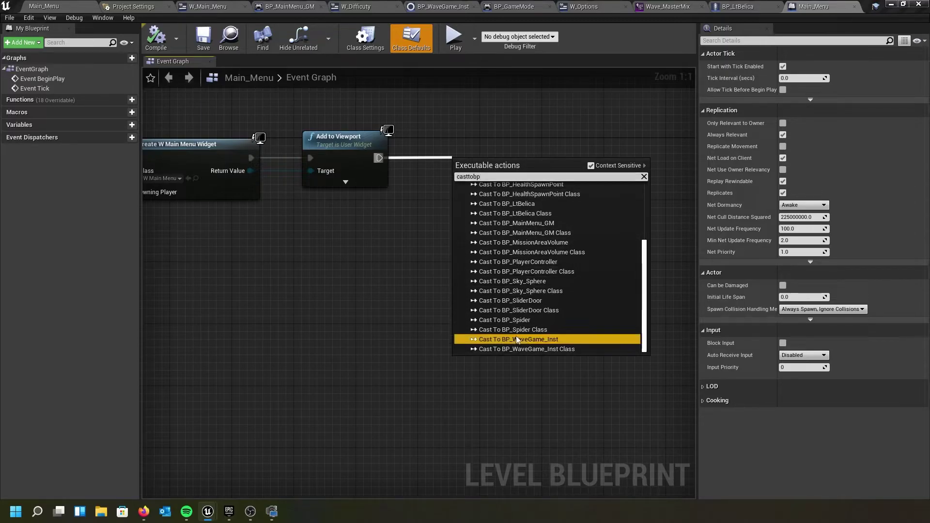
click(517, 339)
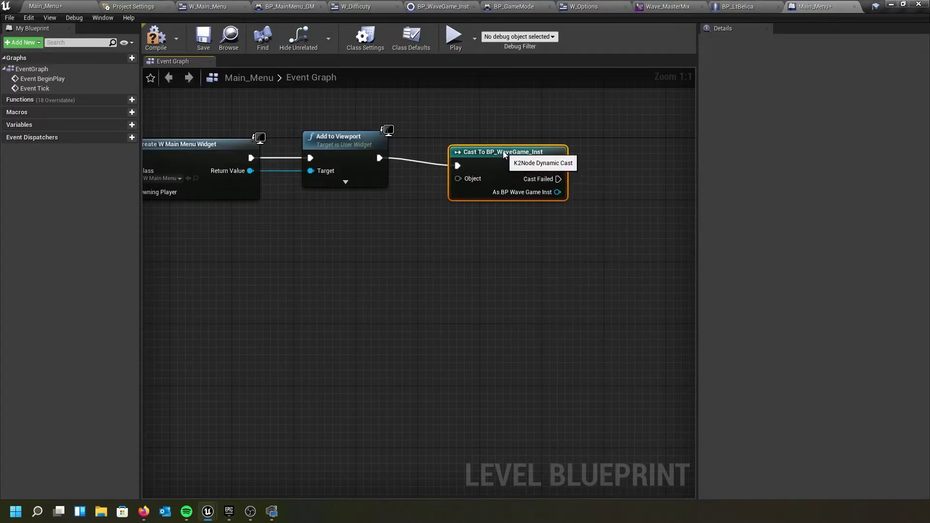
drag(504, 154, 504, 146)
- Feed a Get Game Instance node into the cast's Object pin
drag(456, 172, 385, 245)
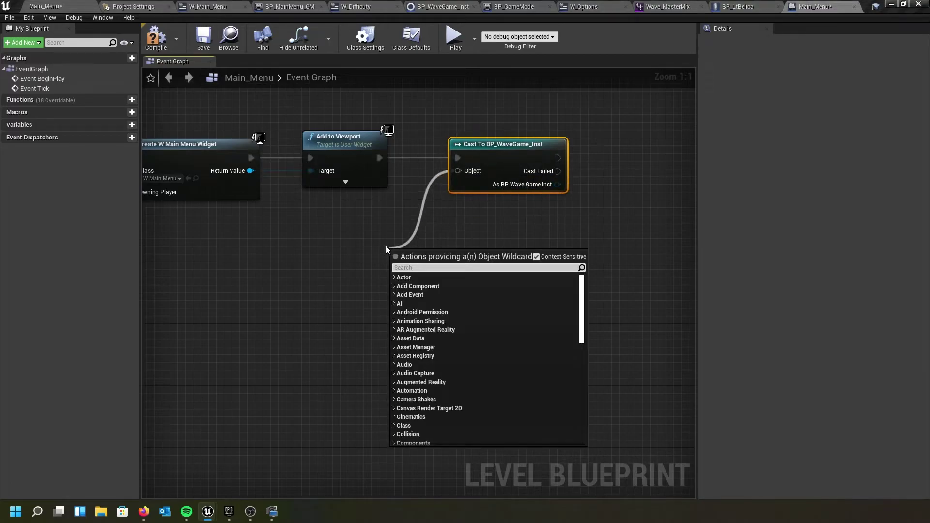
text(getgame)
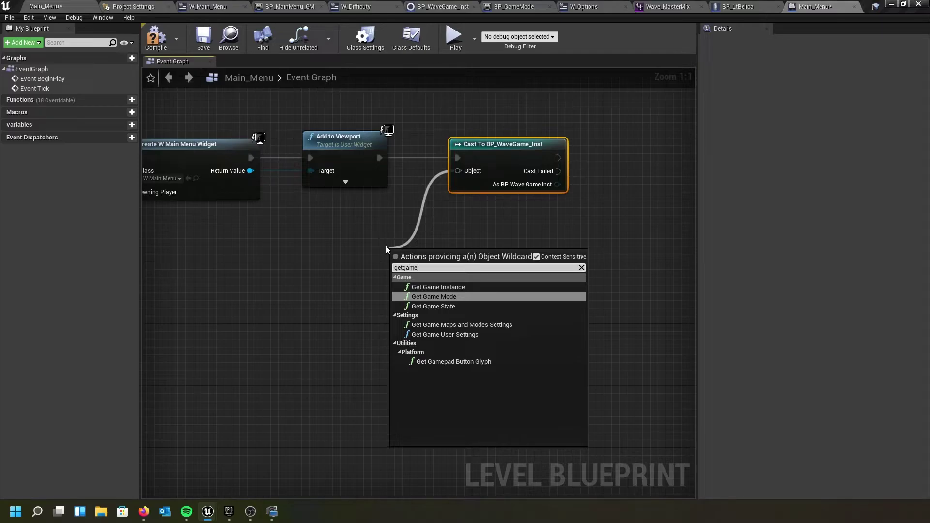
click(437, 287)
drag(429, 251, 383, 220)
right_drag(538, 246, 310, 203)
drag(286, 193, 384, 251)
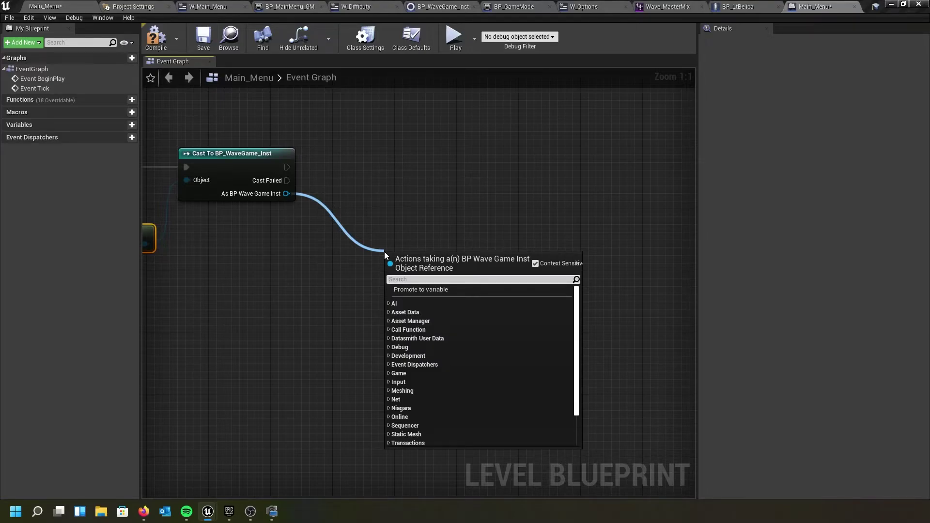
- Get the Music Volume variable from the cast Wave Game Inst
text(getv)
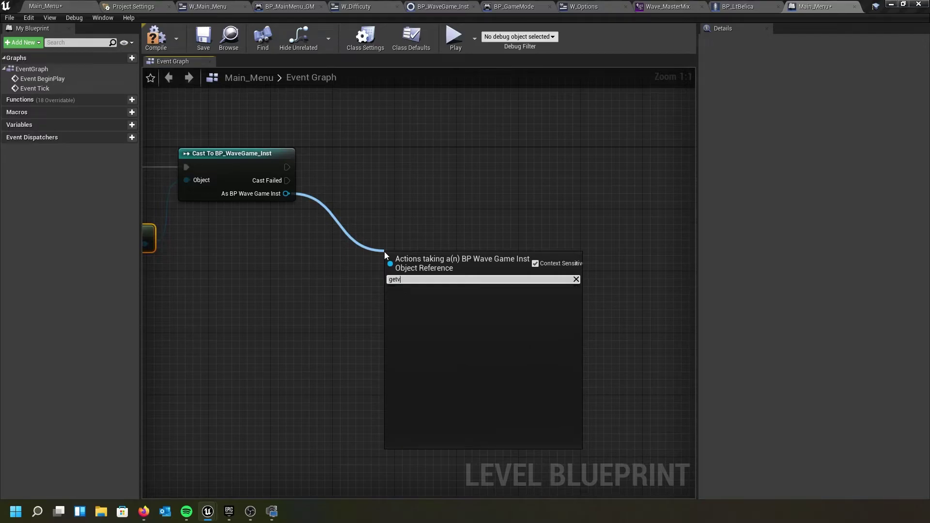
key(BackSpace)
text(mu)
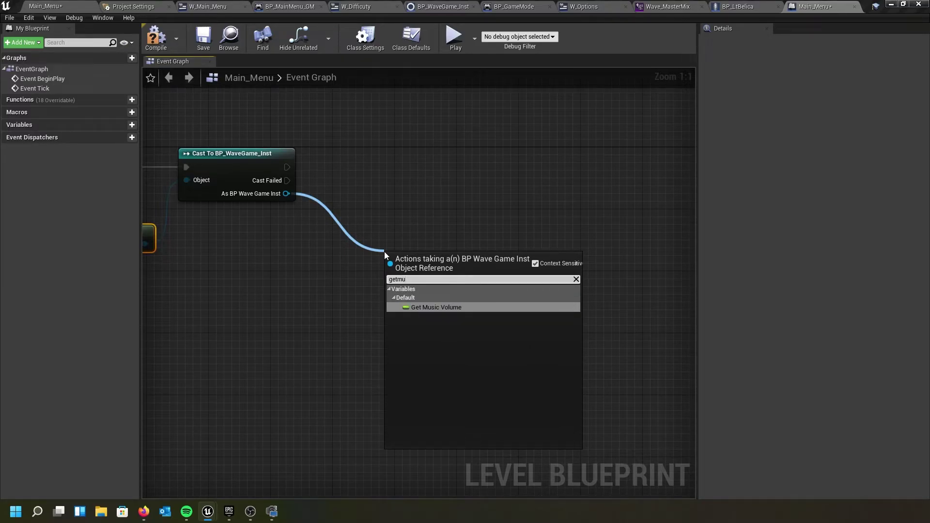
click(420, 307)
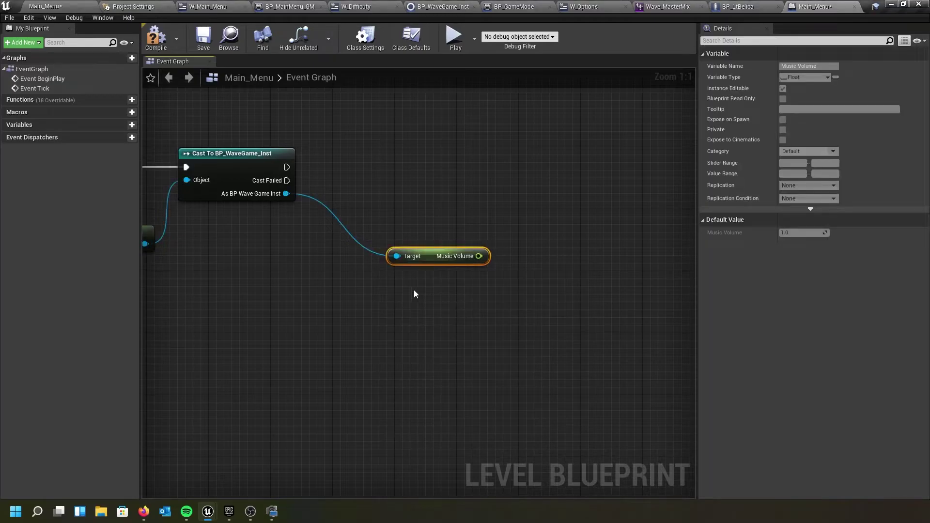
right_drag(399, 288, 315, 298)
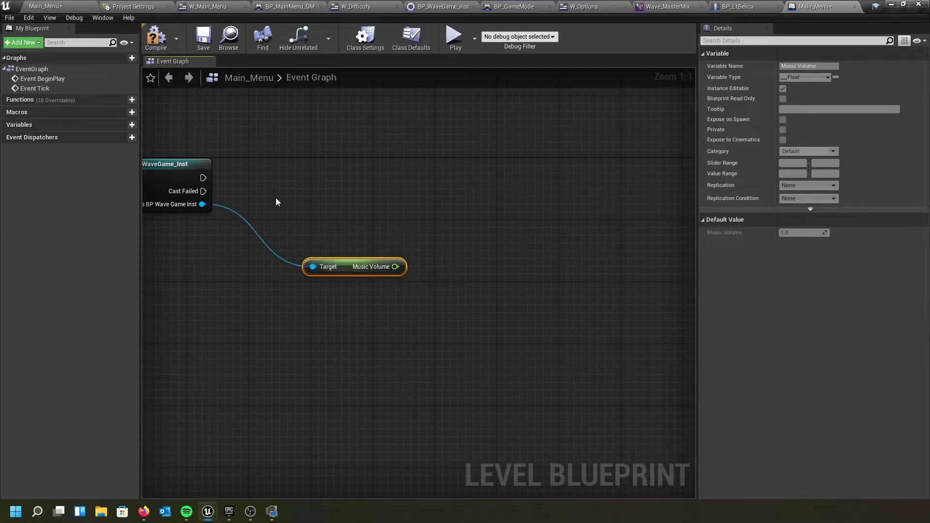
- Add Play Audio after the cast, wire Music Volume to Volume, and enable Persist
drag(203, 178, 434, 178)
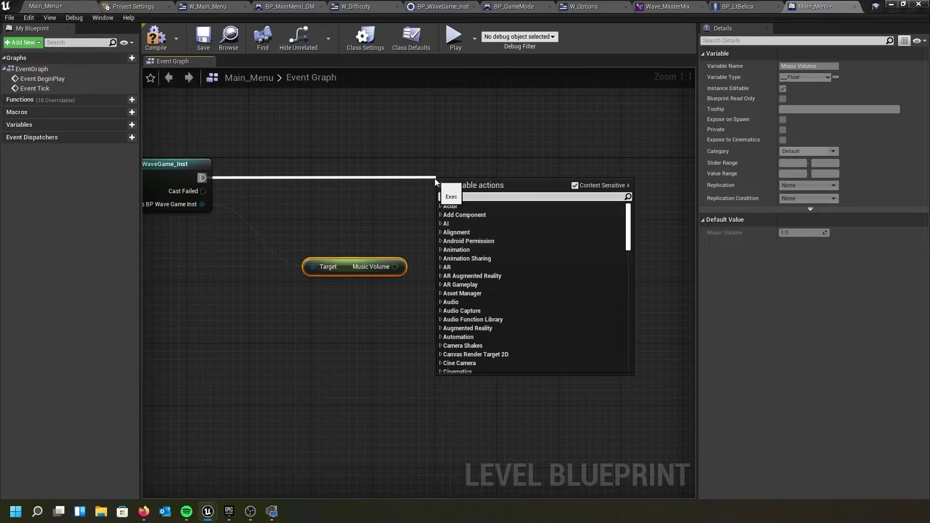
text(play)
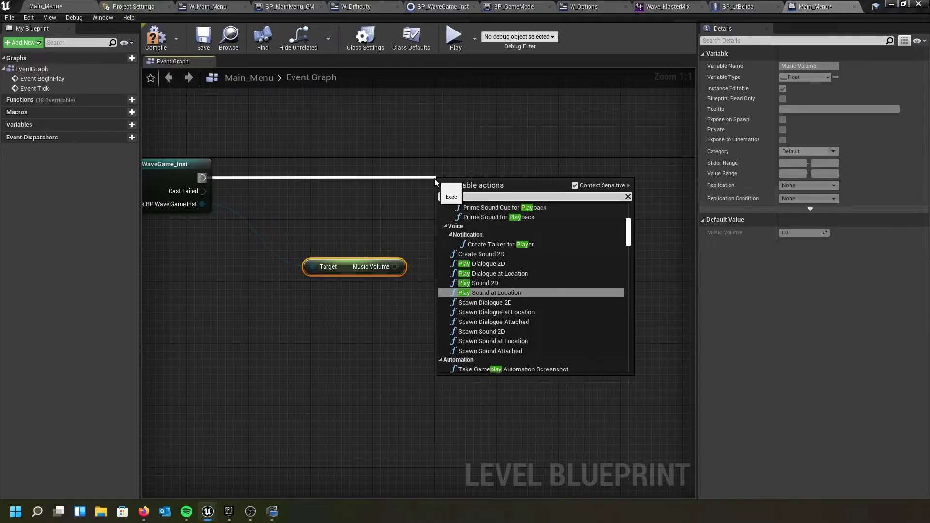
text(au)
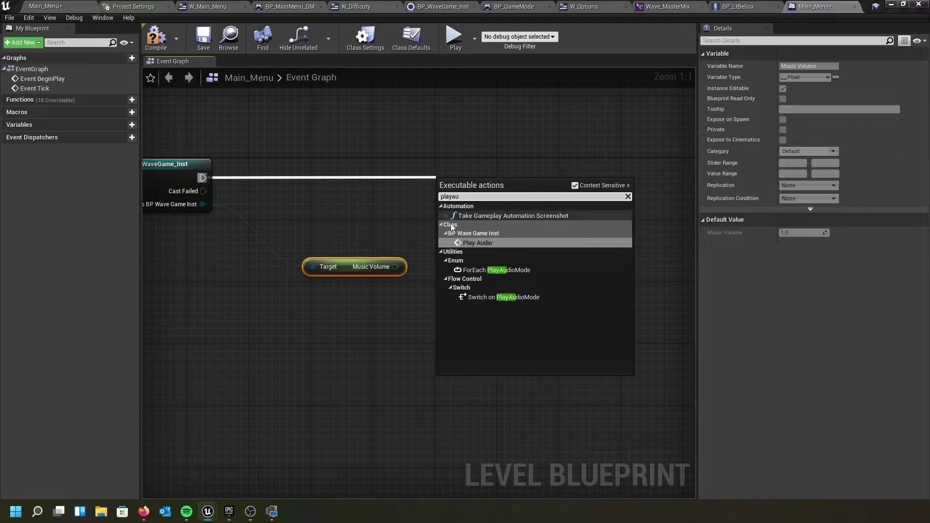
click(469, 243)
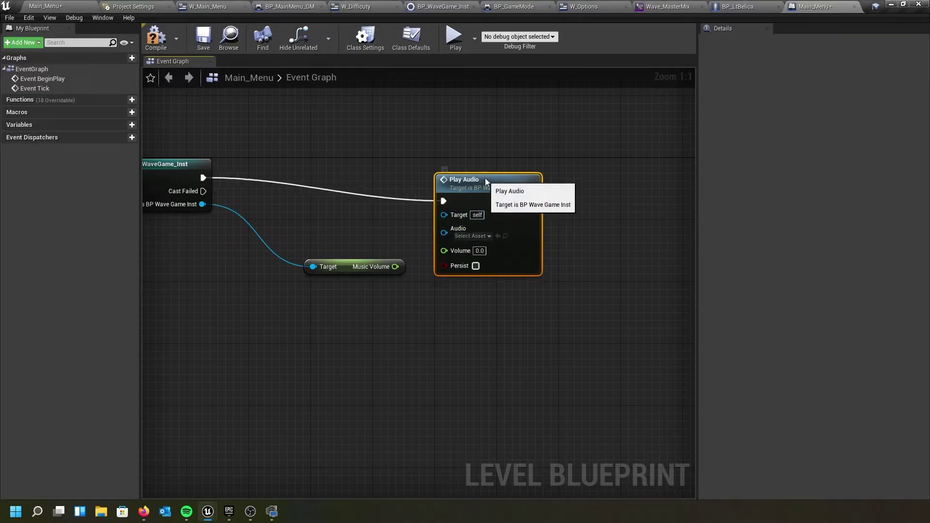
drag(483, 186, 498, 155)
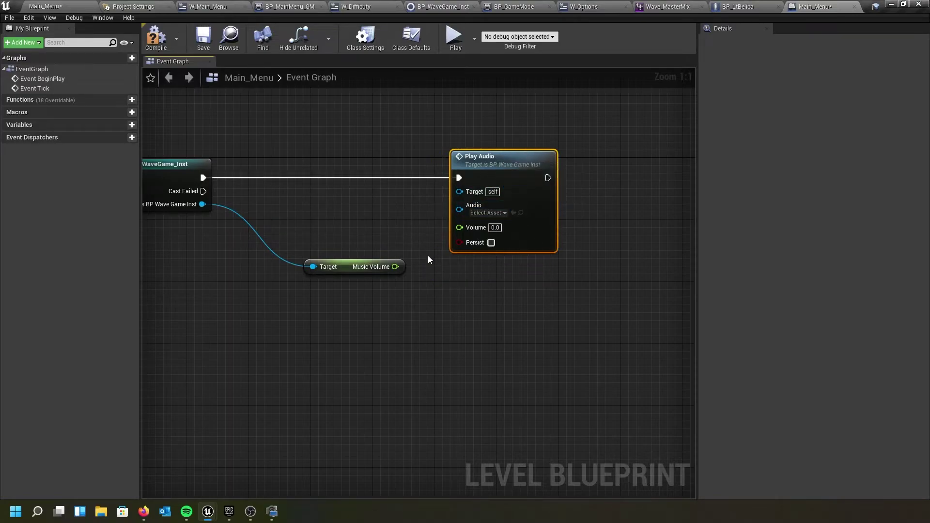
drag(395, 266, 458, 226)
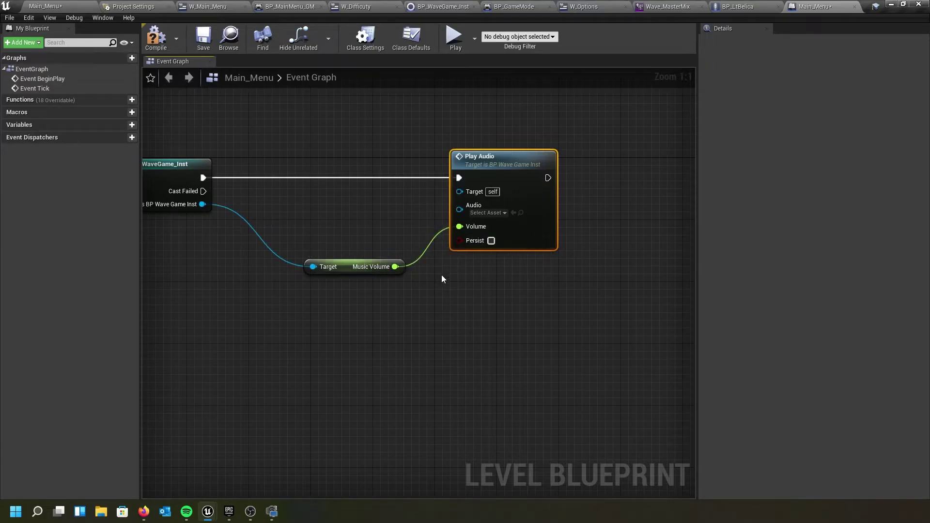
click(491, 241)
scroll(474, 294, down, 3)
right_drag(452, 325, 591, 314)
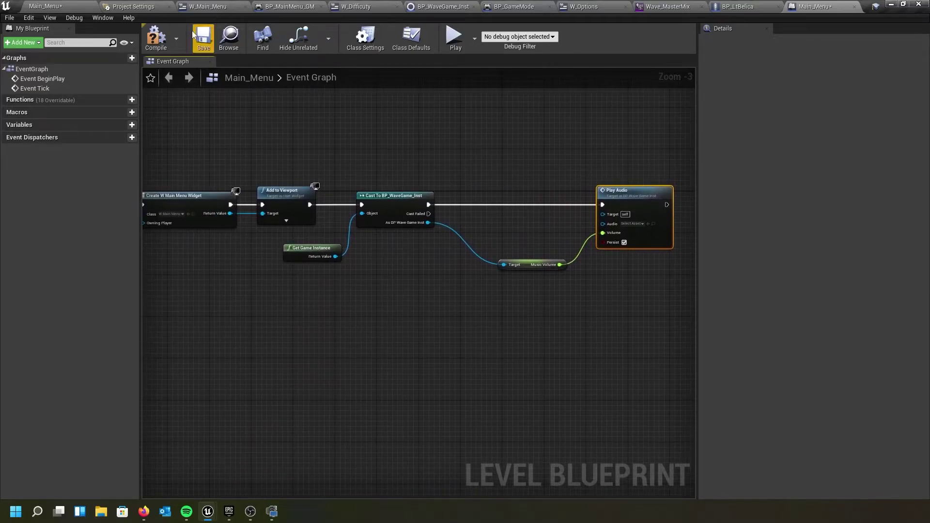
- Compile the level blueprint and delete the faulty Play Audio node
click(152, 36)
right_drag(291, 164, 176, 256)
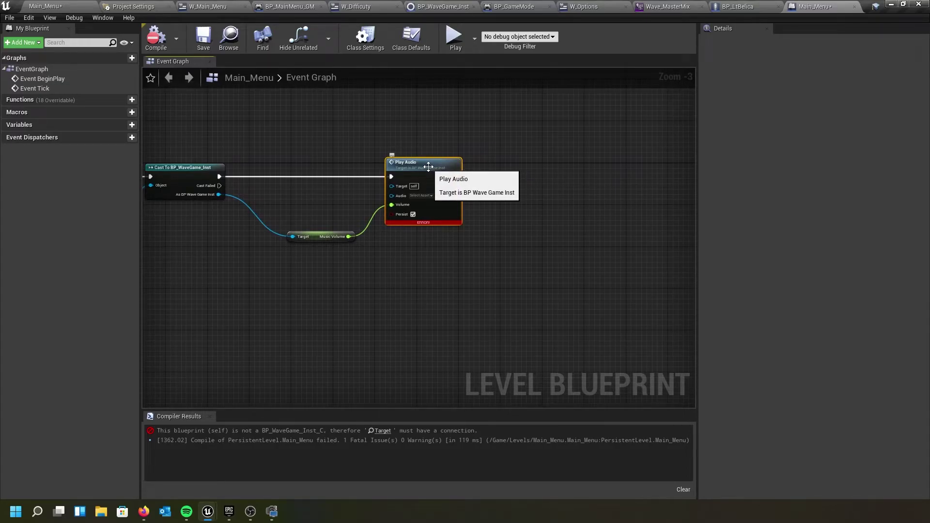
key(Delete)
scroll(335, 240, up, 2)
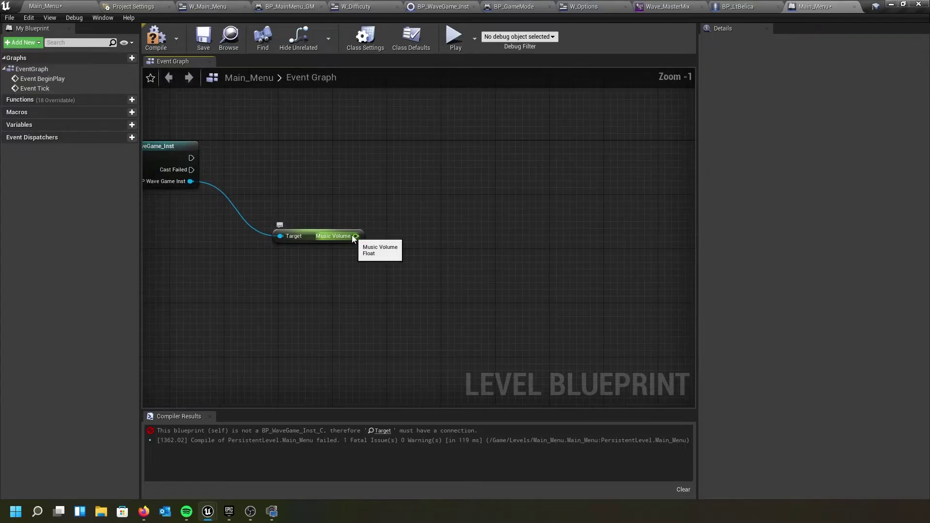
- Create a new Play Audio from Music Volume, targeting Wave Game Inst after the cast
drag(357, 236, 411, 181)
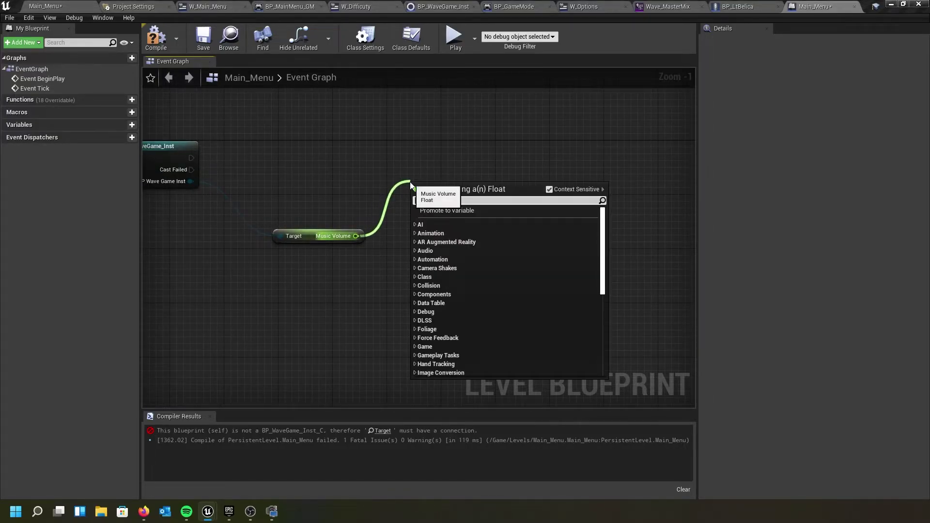
text(play au)
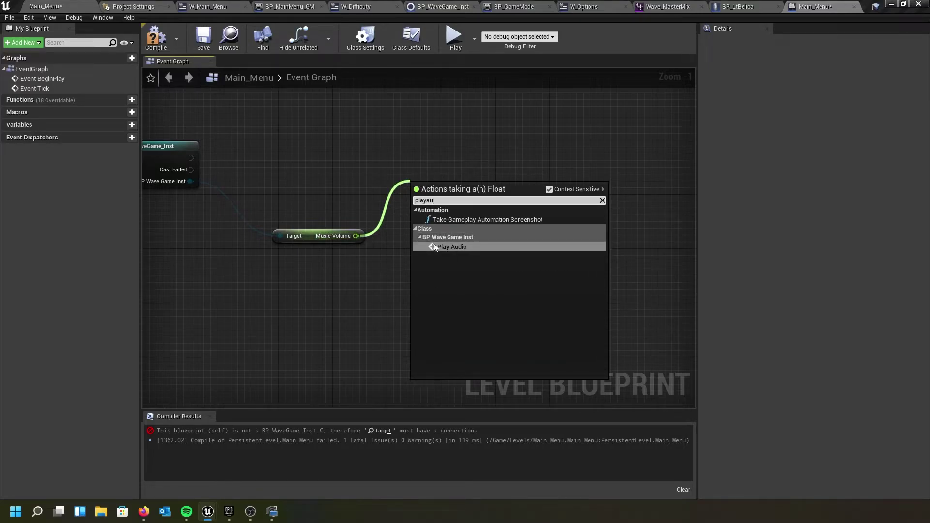
click(451, 247)
drag(427, 182, 411, 154)
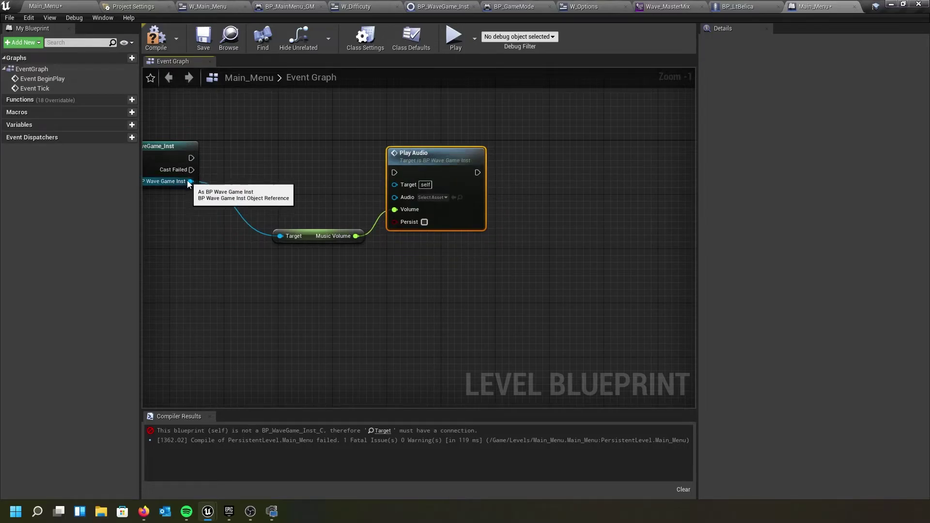
drag(190, 182, 395, 185)
drag(191, 157, 391, 150)
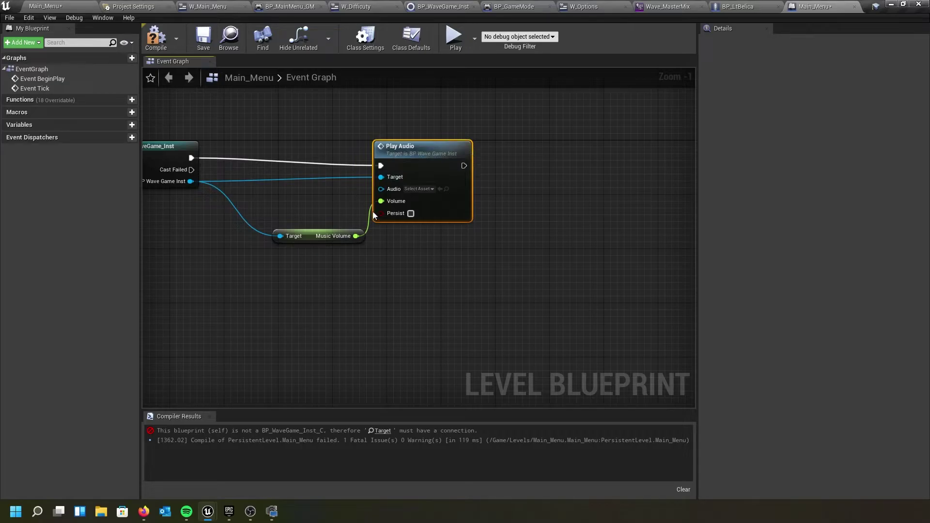
- Set Play Audio's sound to Main_Music and enable Persist
click(432, 189)
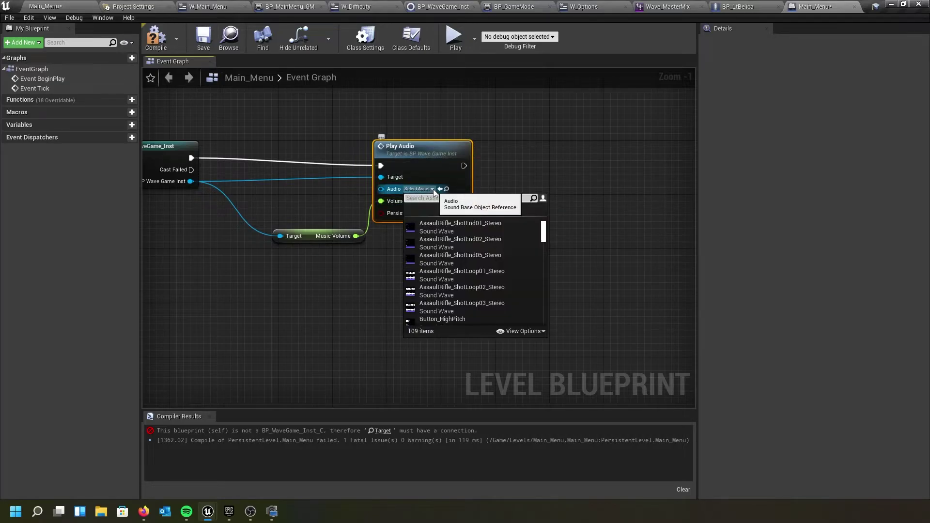
text(mail)
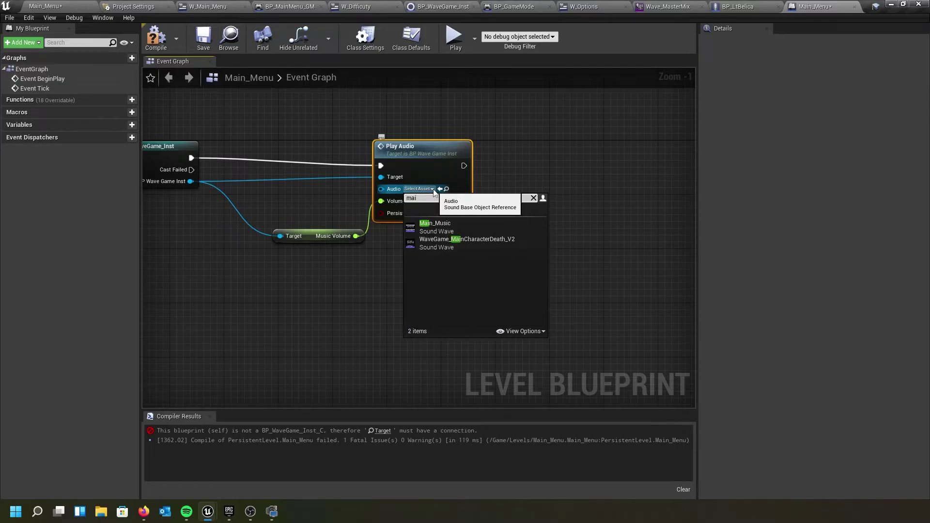
click(439, 227)
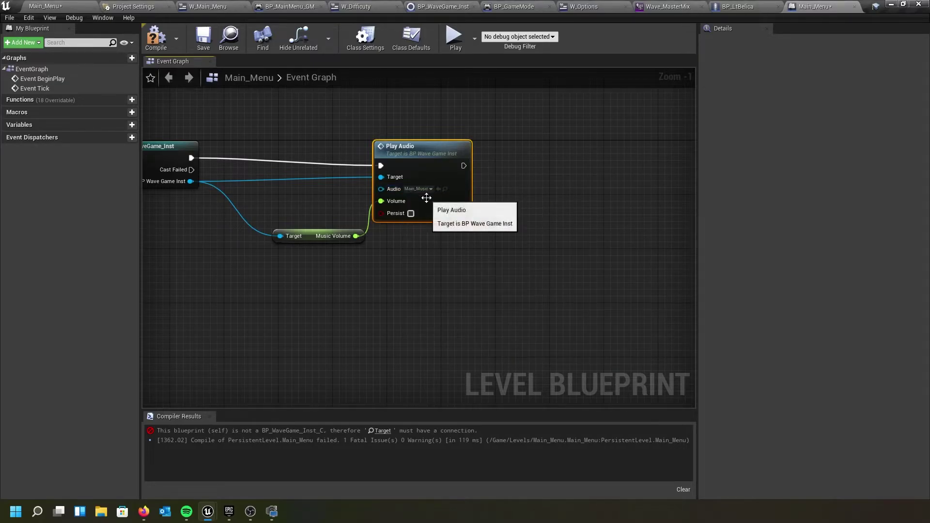
click(412, 214)
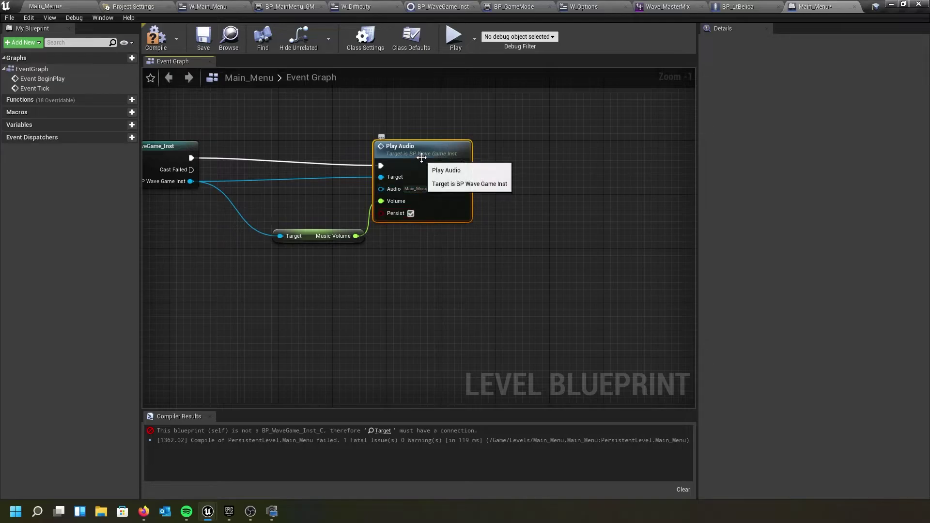
drag(423, 155, 464, 155)
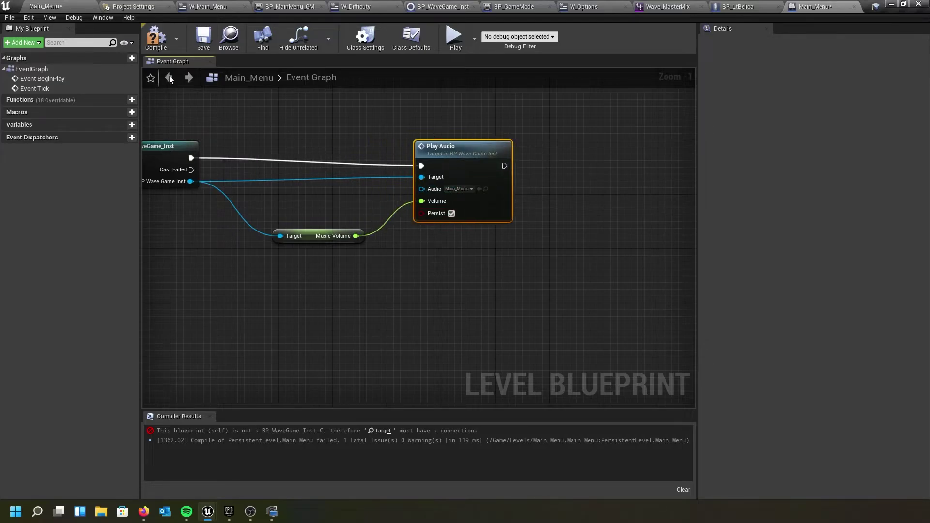
- Compile and save the level blueprint, then return to the Main_Menu level
click(155, 37)
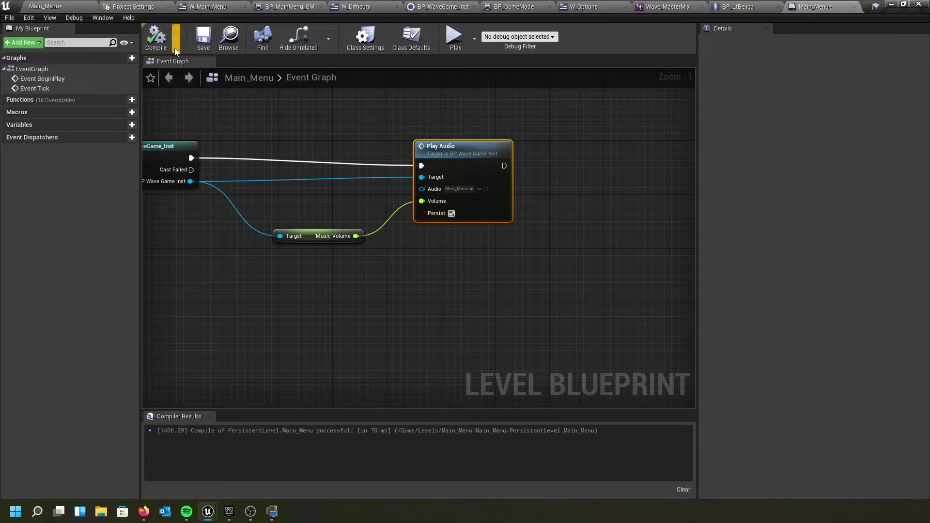
click(201, 43)
click(68, 4)
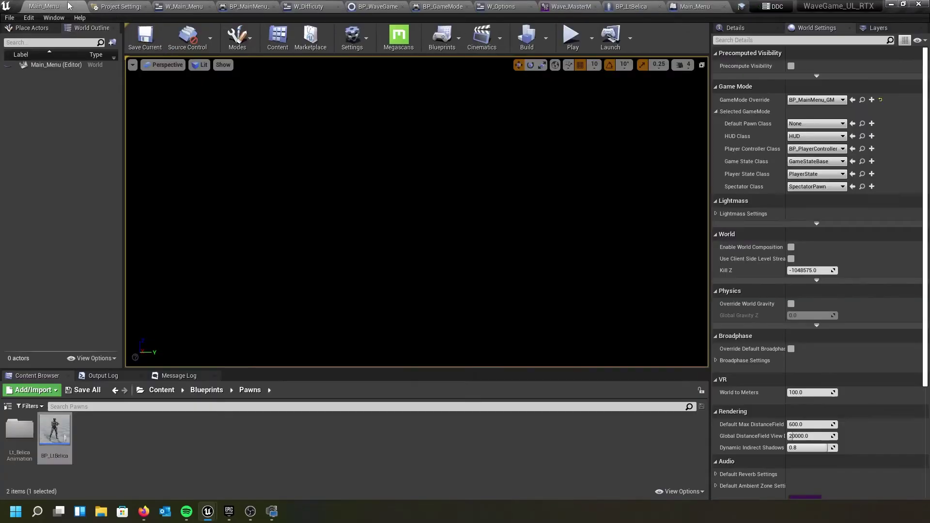
- Play-test starting a game on EASY difficulty, then end the session
click(573, 36)
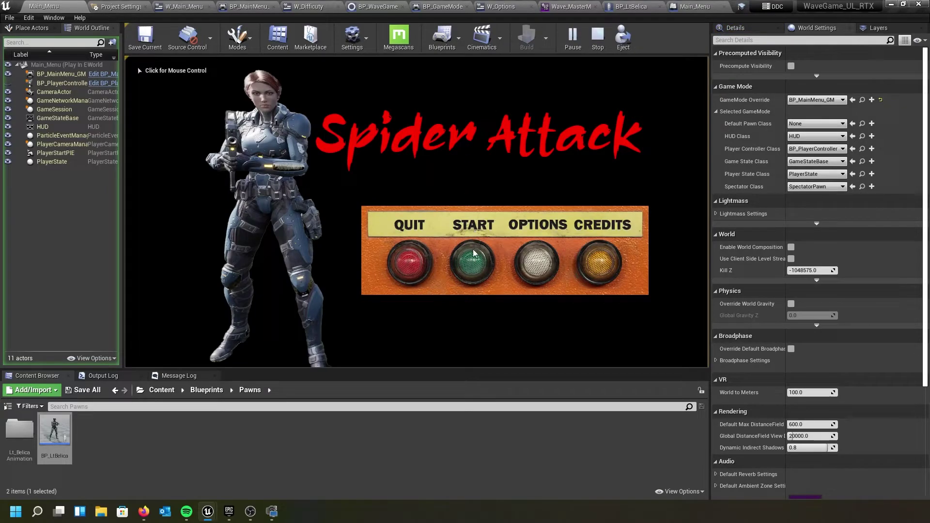
click(472, 264)
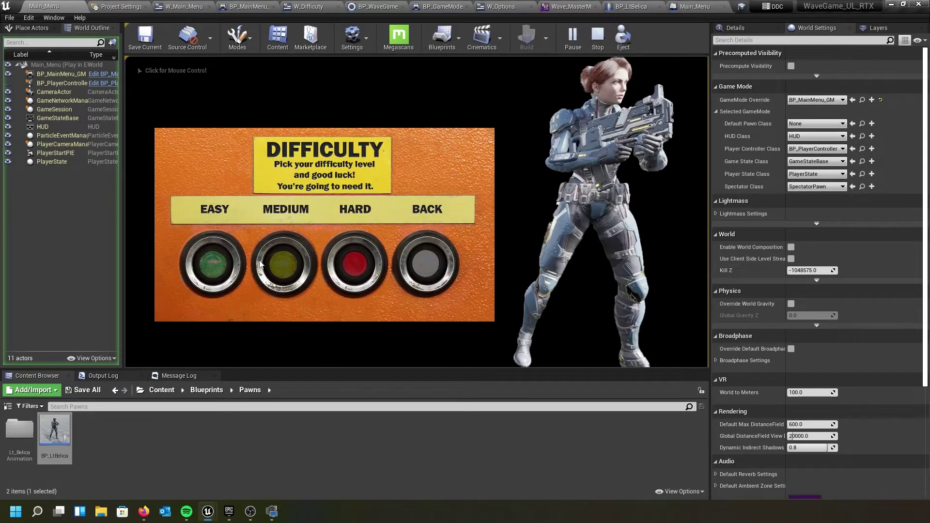
click(215, 266)
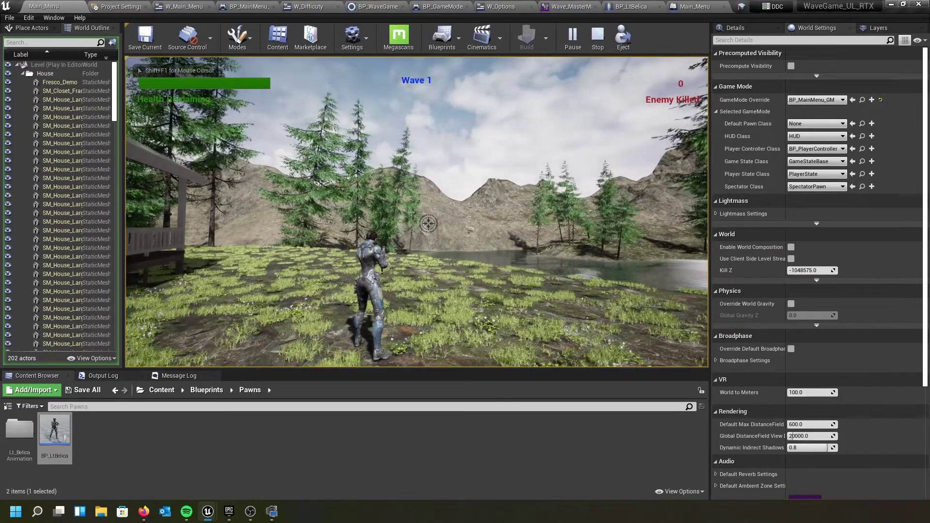
key(Escape)
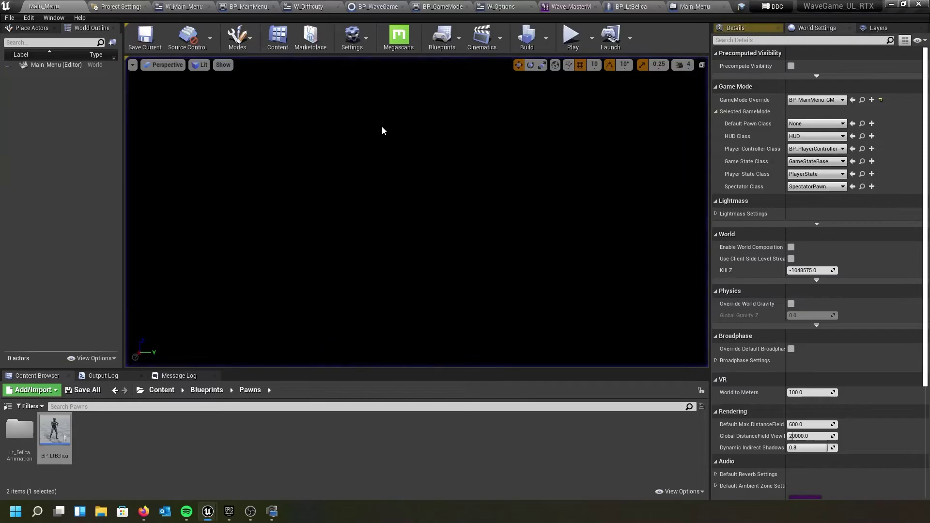
- Play-test the Options screen's SFX and Music volume sliders, then stop
click(572, 37)
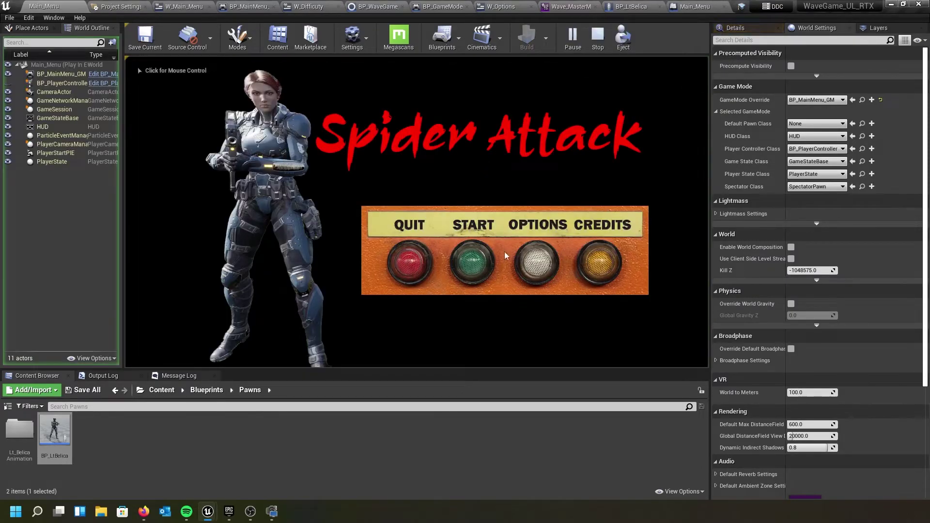
click(529, 260)
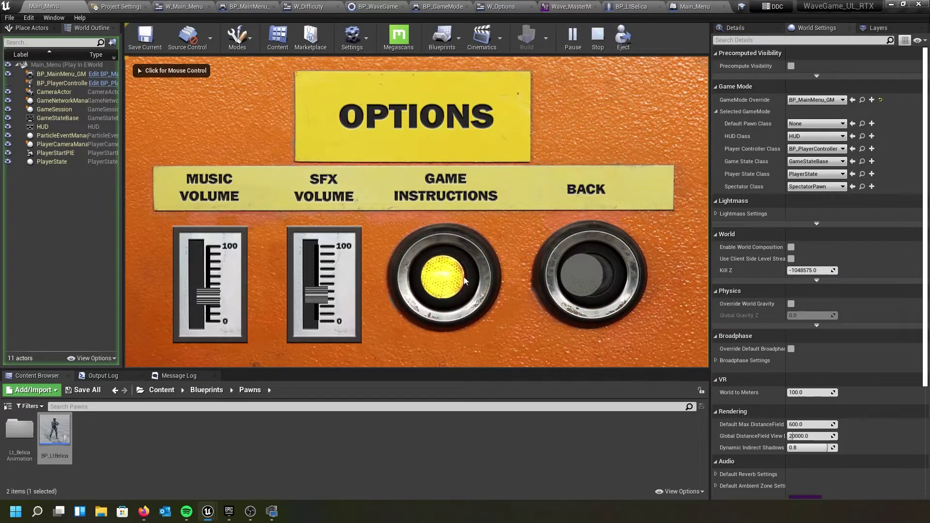
drag(313, 295, 315, 283)
mouse_move(208, 296)
mouse_down()
mouse_move(210, 244)
mouse_move(202, 313)
mouse_up()
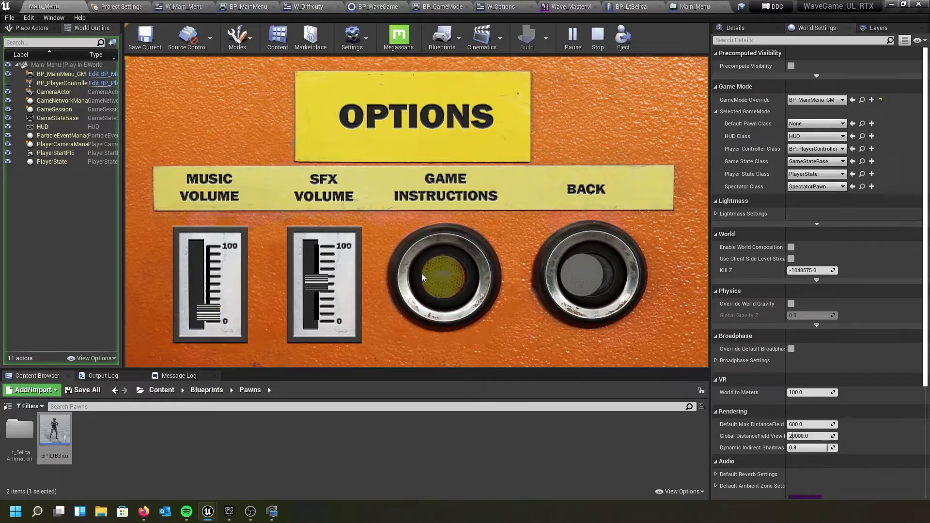
click(579, 276)
click(404, 262)
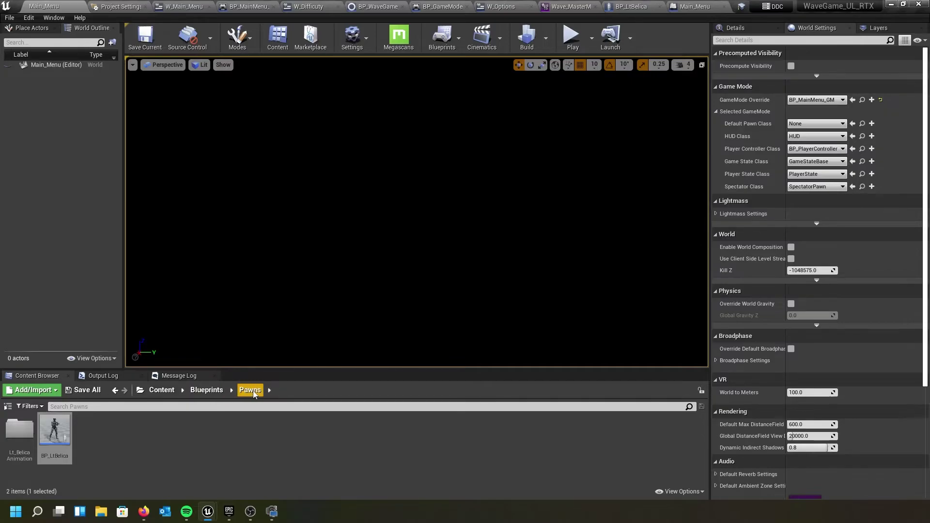
- Open the Main_Music sound wave from Content > Sounds > Music
click(157, 390)
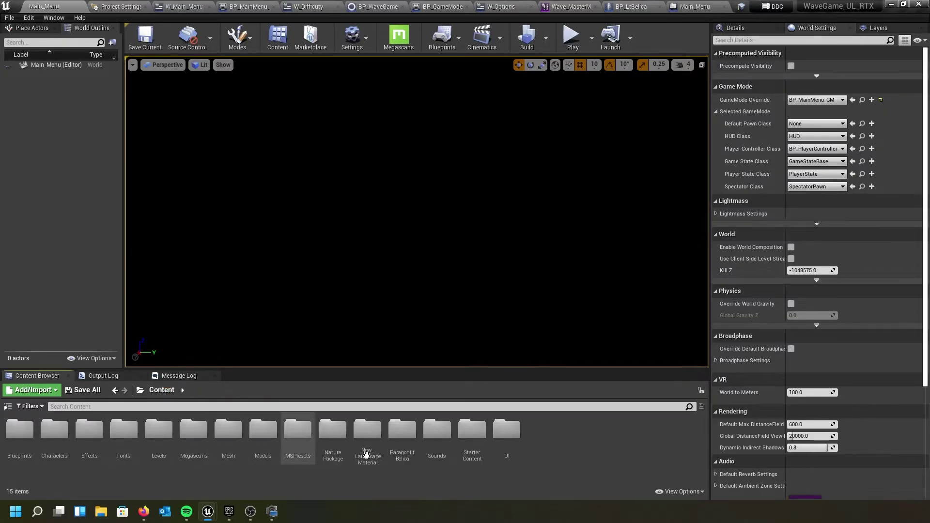
double_click(434, 438)
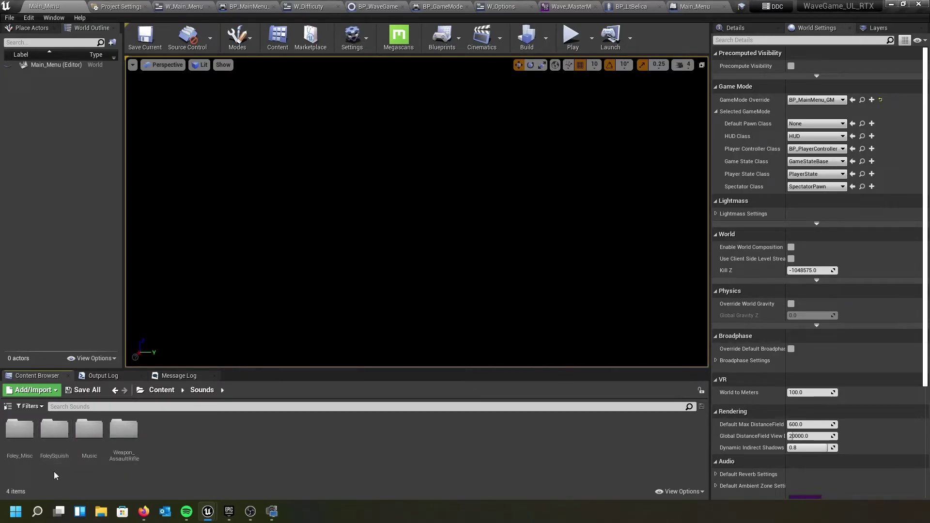
double_click(85, 448)
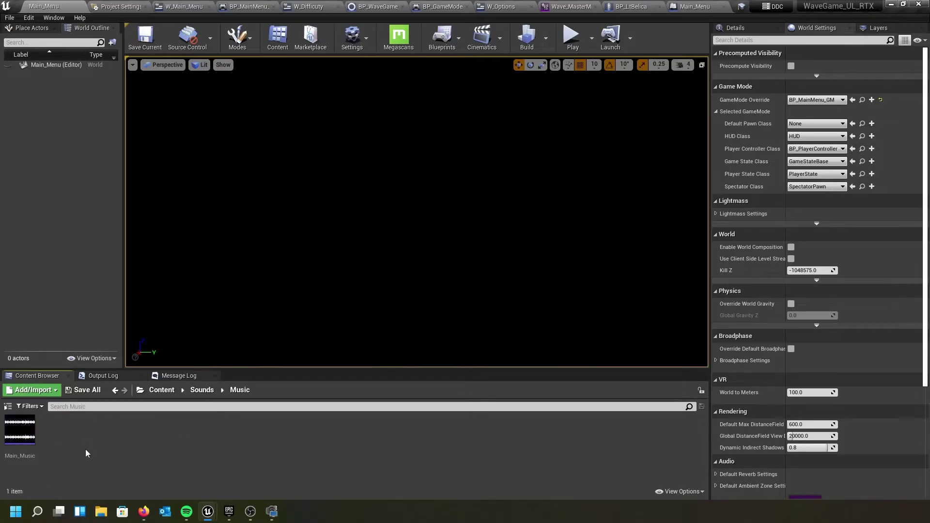
double_click(11, 457)
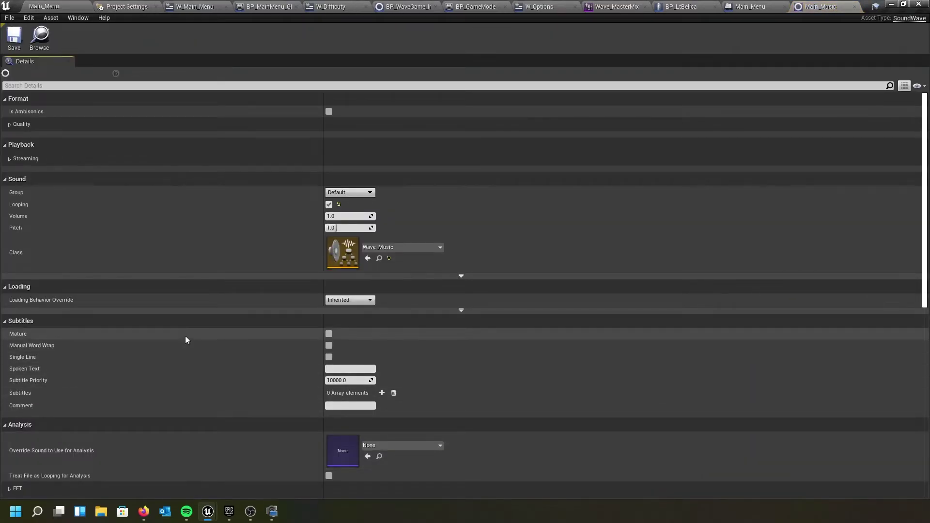
- Set Main_Music's Virtualization Mode to Play when Silent and save it
scroll(183, 337, down, 5)
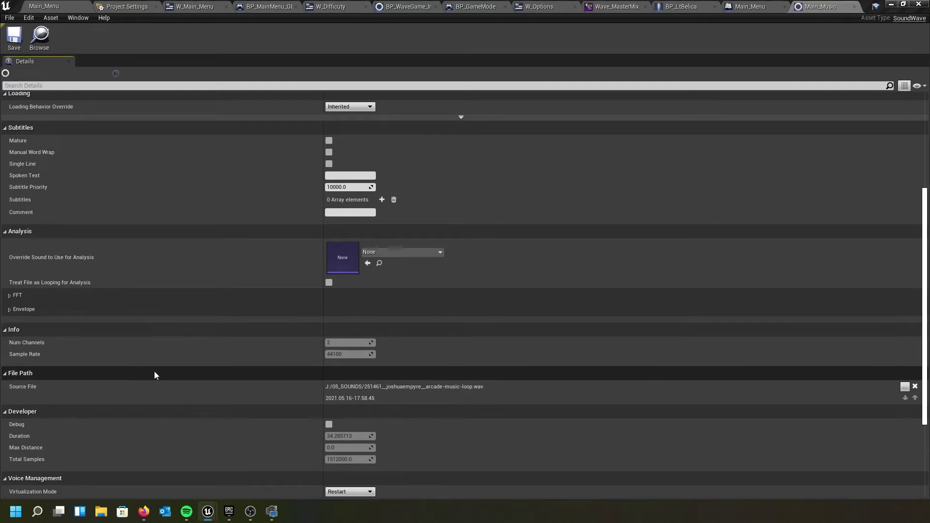
scroll(155, 371, down, 4)
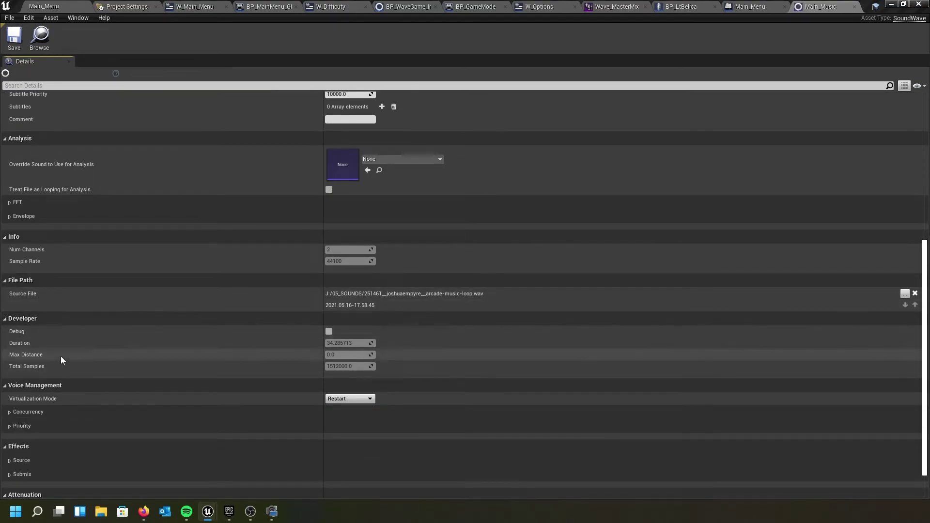
click(369, 400)
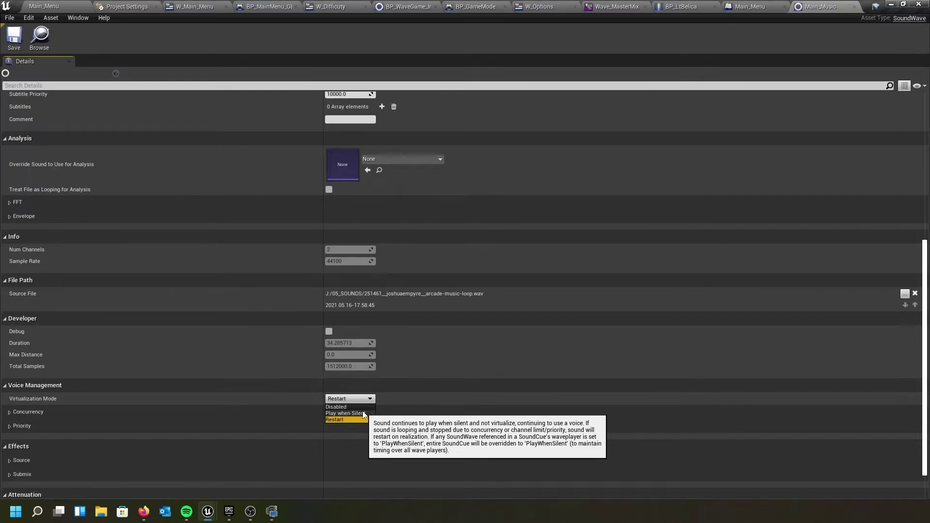
click(345, 413)
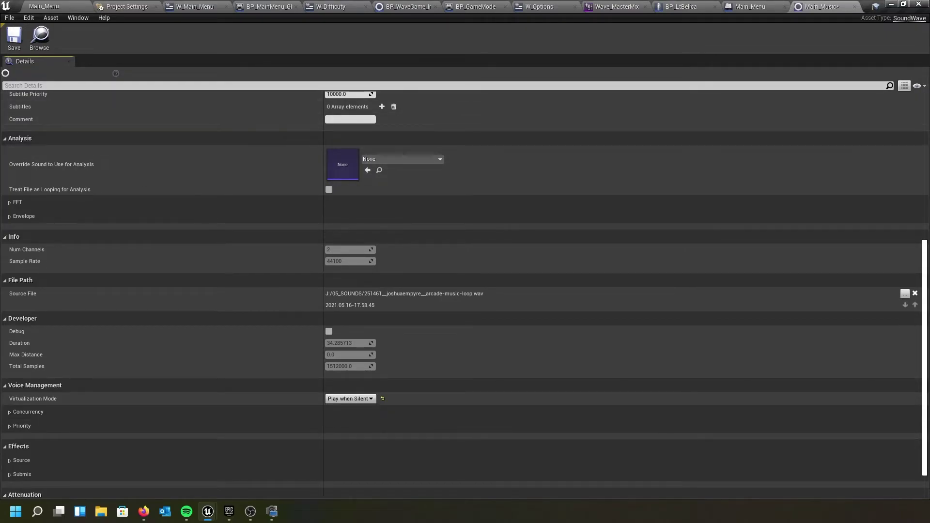
click(14, 37)
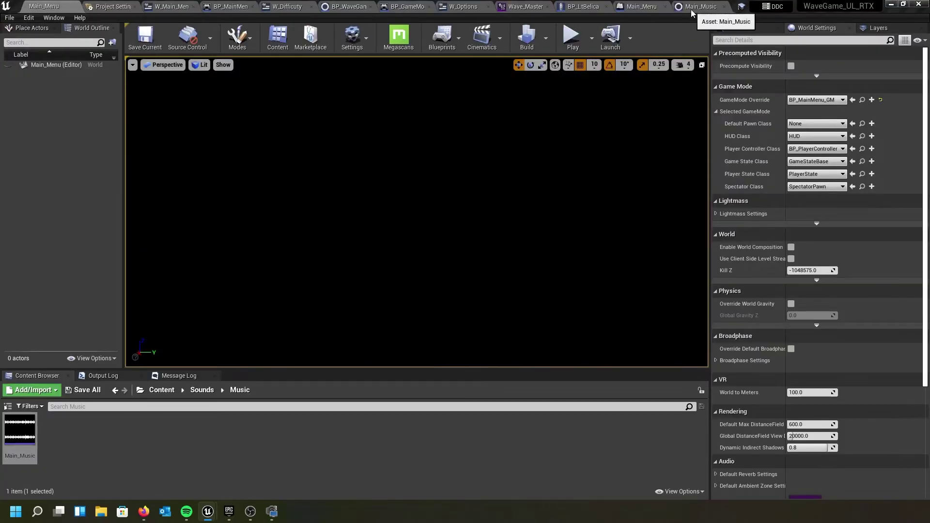
- In Wave_MasterMix, enter 0 for both Fade In Time and Fade Out Time
click(523, 7)
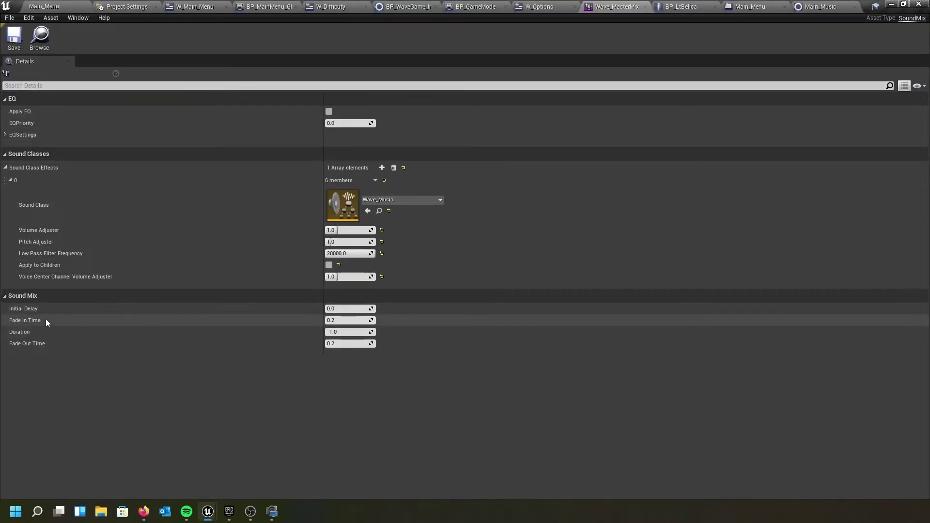
drag(348, 320, 335, 320)
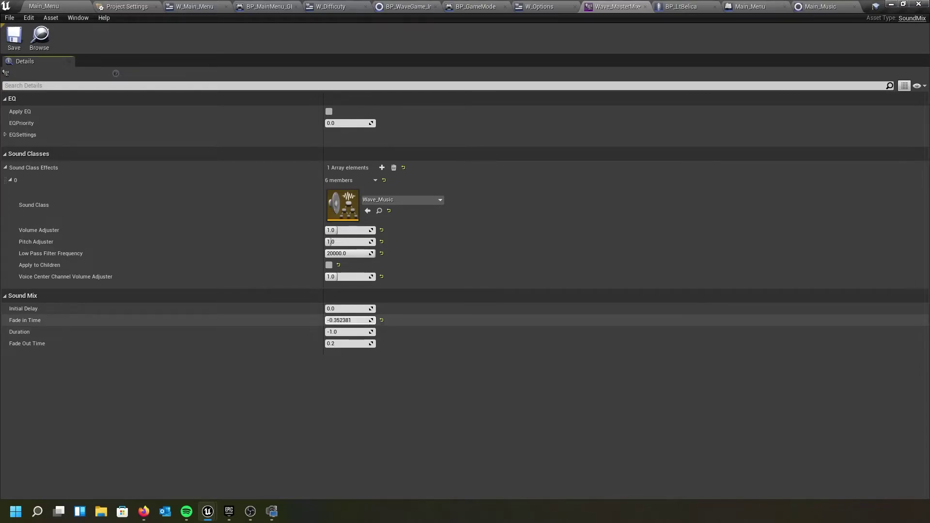
click(341, 321)
text(0)
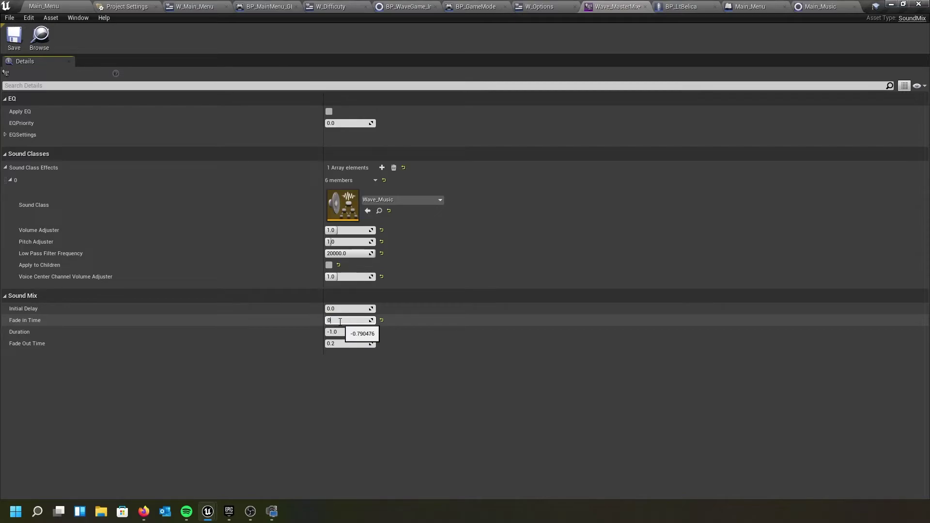
key(Return)
click(337, 344)
text(0)
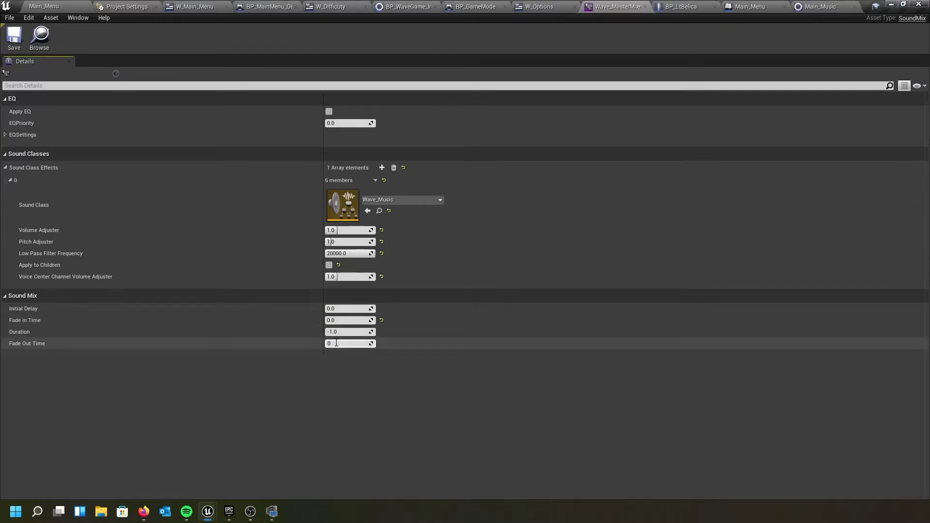
key(Return)
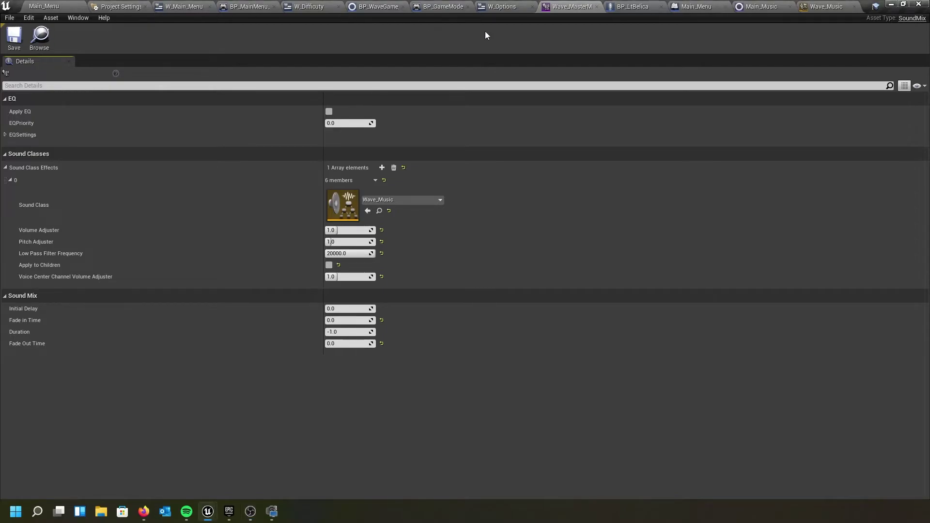
- Set the Music slider's Set Sound Mix Class Override Fade In Time to 0, compile W_Options
click(494, 8)
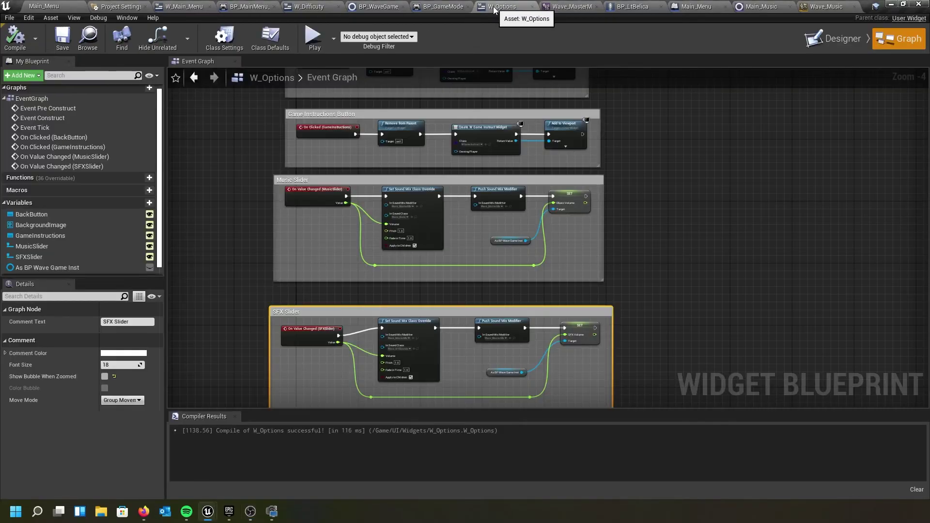
scroll(422, 236, up, 5)
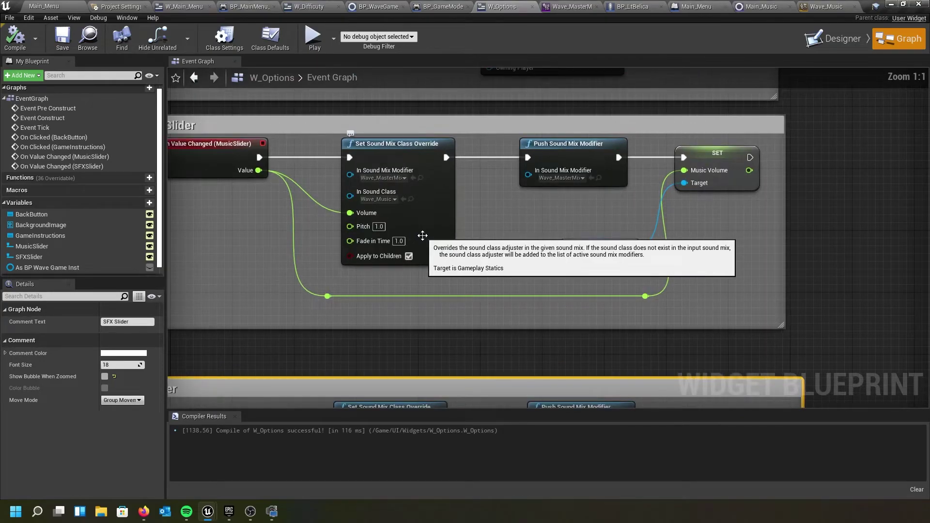
click(398, 241)
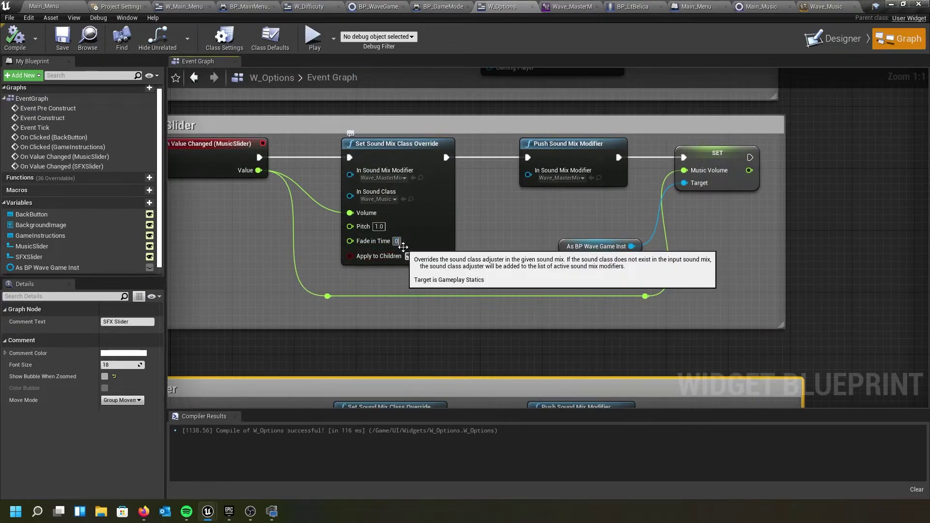
key(Return)
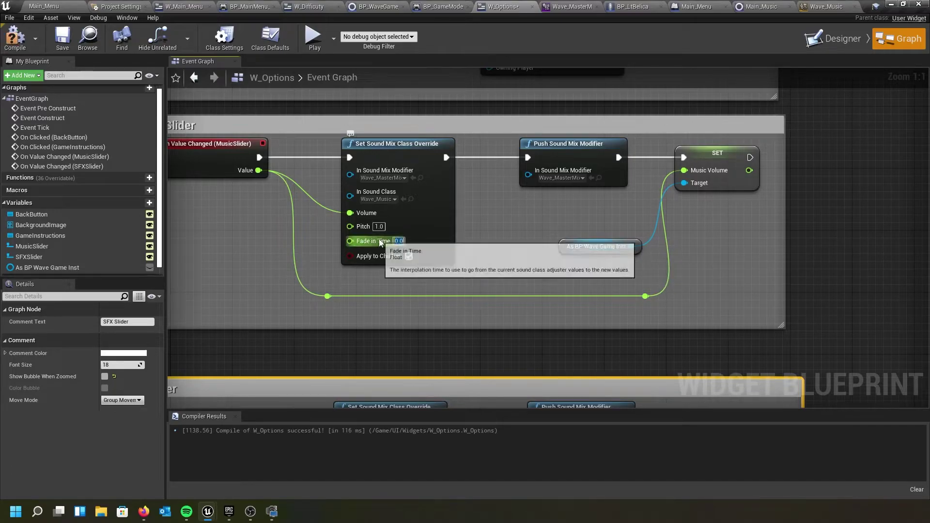
scroll(464, 296, down, 2)
right_drag(462, 324, 446, 184)
scroll(389, 334, up, 1)
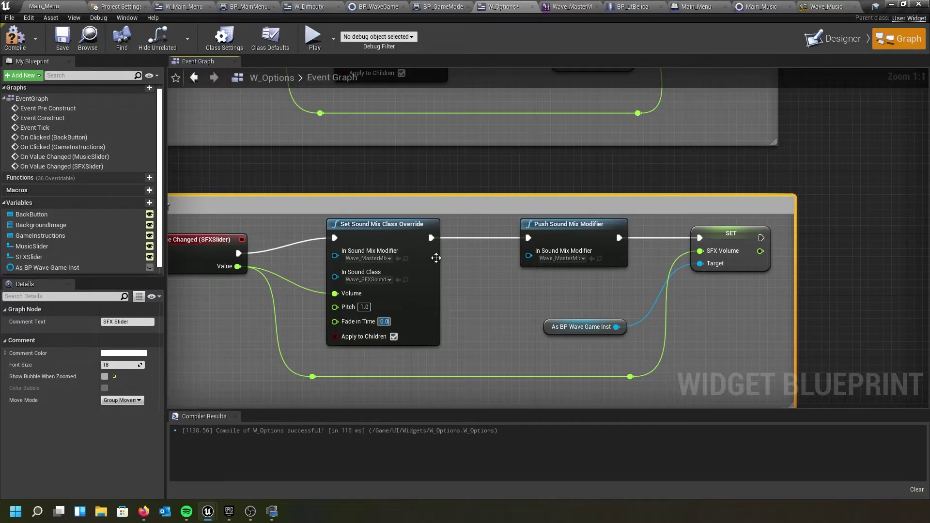
click(23, 44)
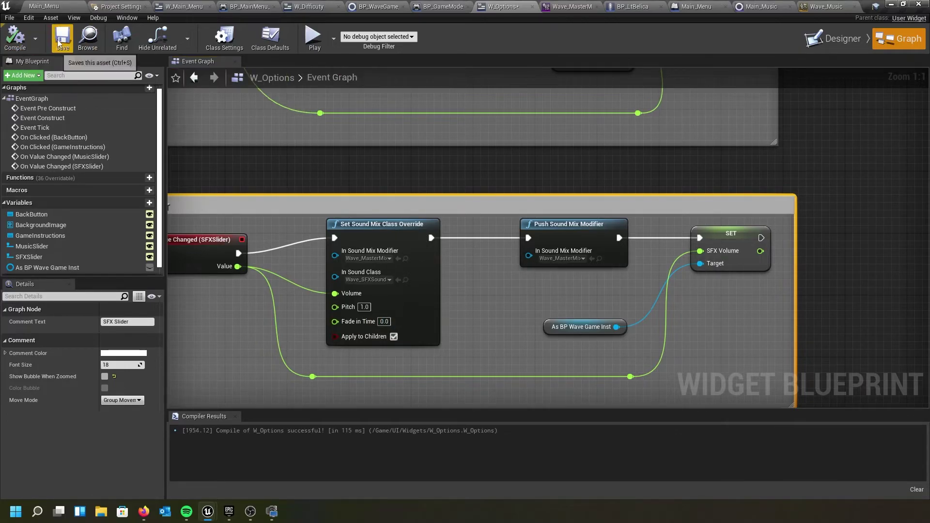
click(61, 5)
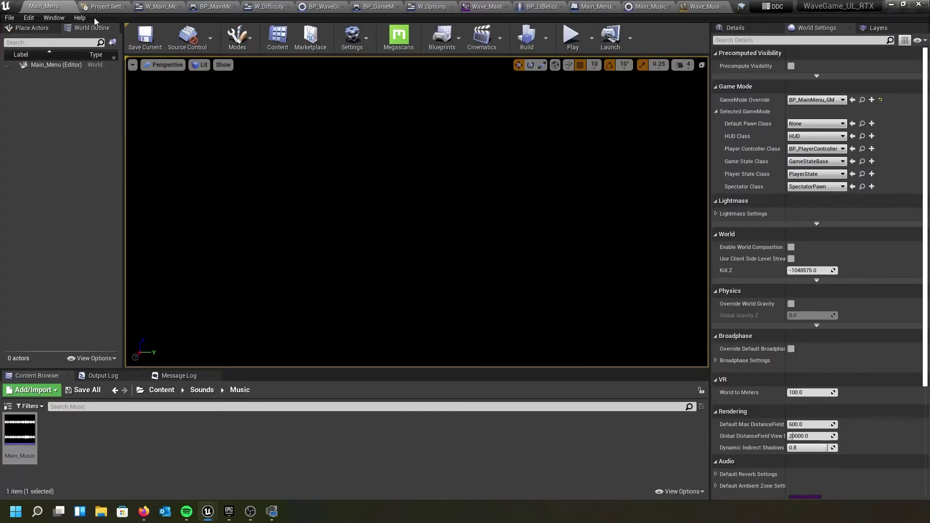
- Play-test raising the Music Volume slider in Options, then go back
click(575, 39)
click(533, 259)
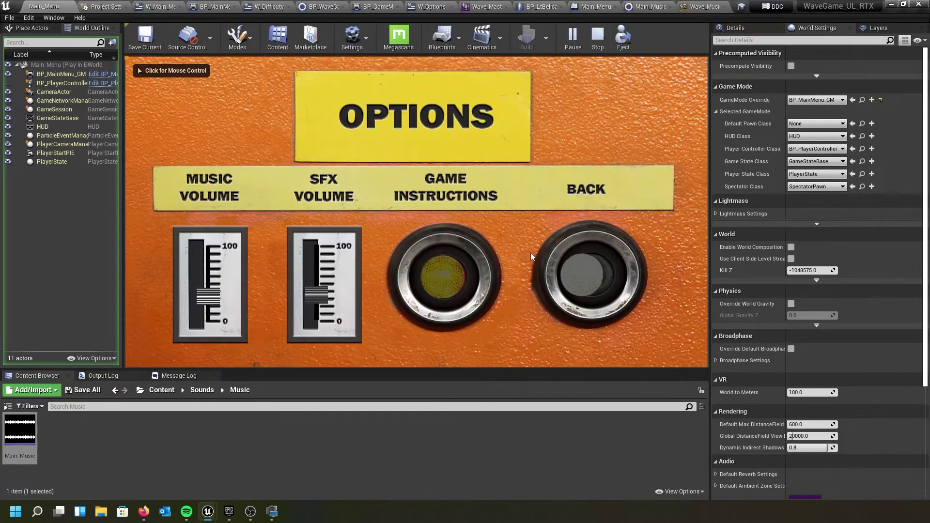
mouse_move(206, 300)
mouse_down()
mouse_move(205, 259)
mouse_move(209, 310)
mouse_up()
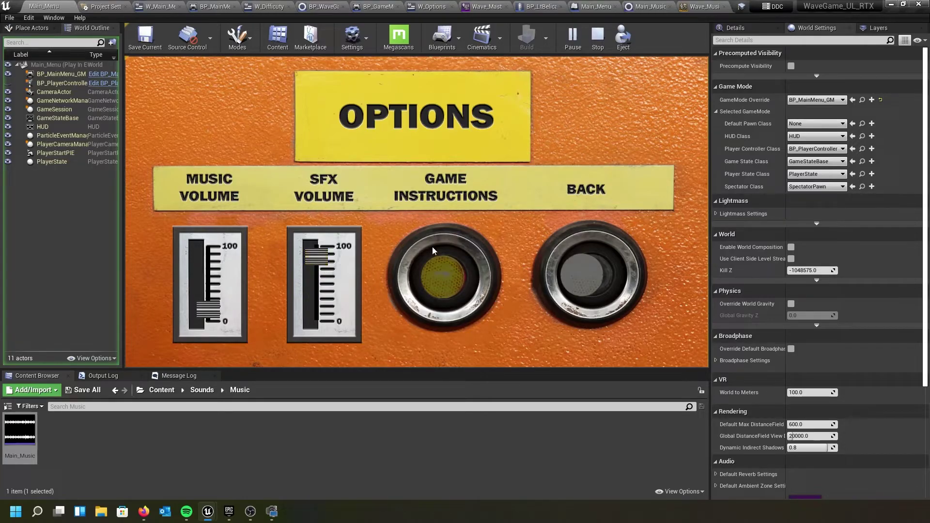
click(581, 266)
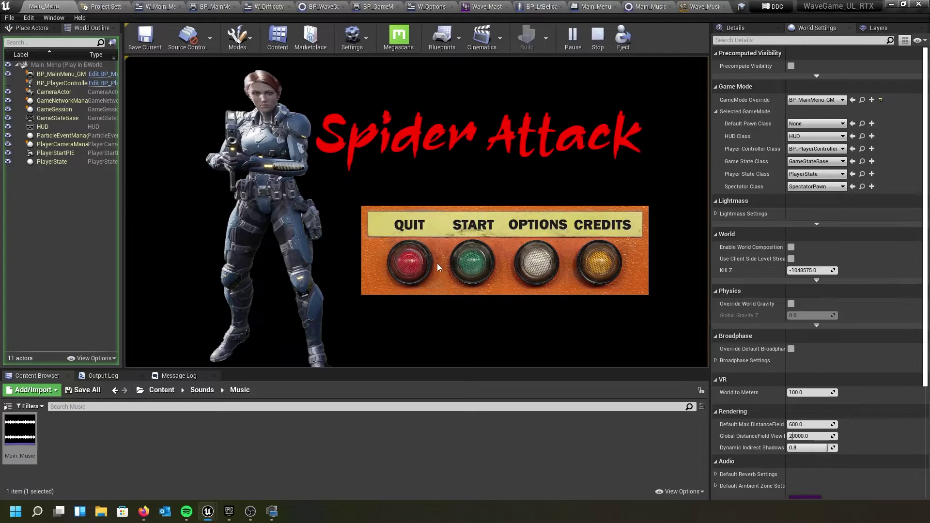
- Start a game, run and fire briefly, end the test, then open W_Main_Menu
click(455, 266)
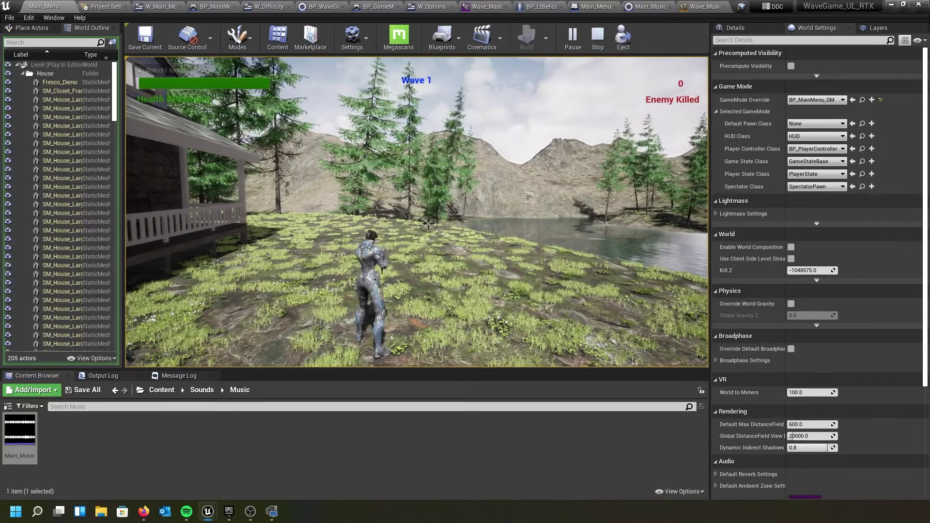
key(w)
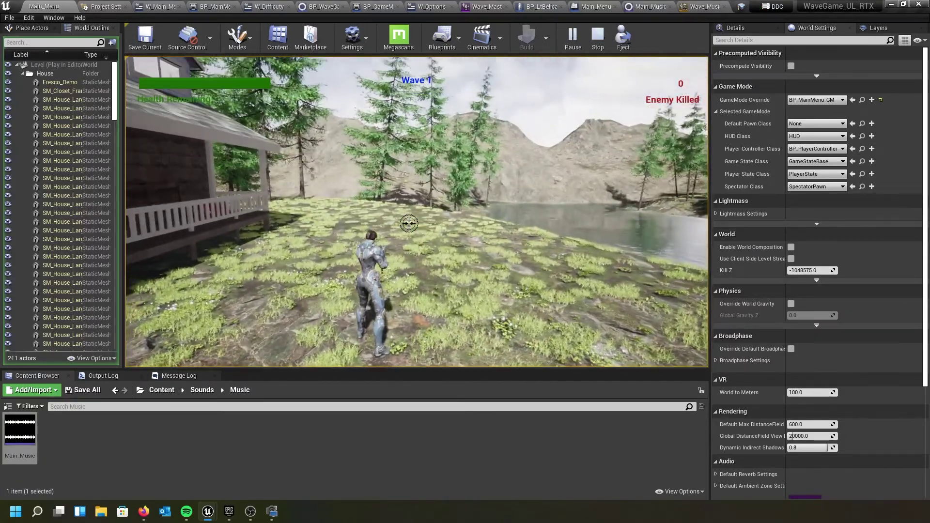
key(w)
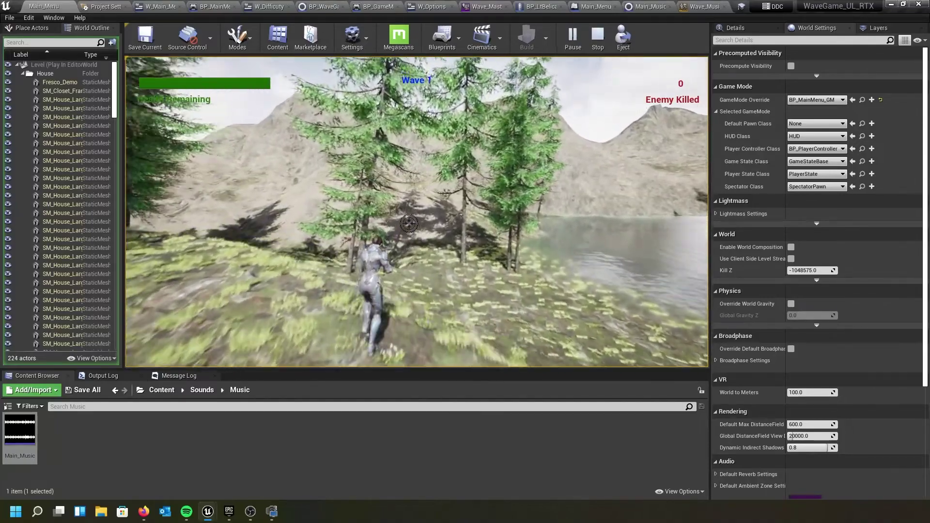
click(409, 223)
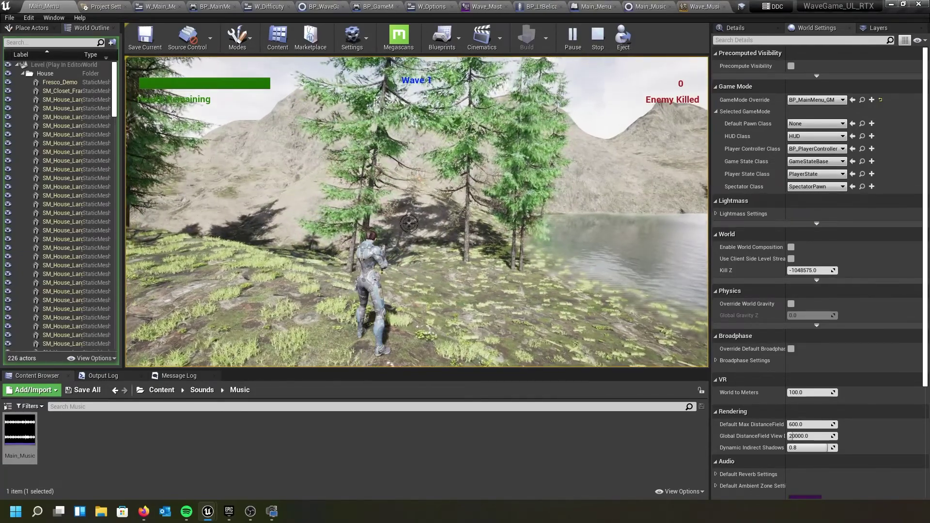
key(Escape)
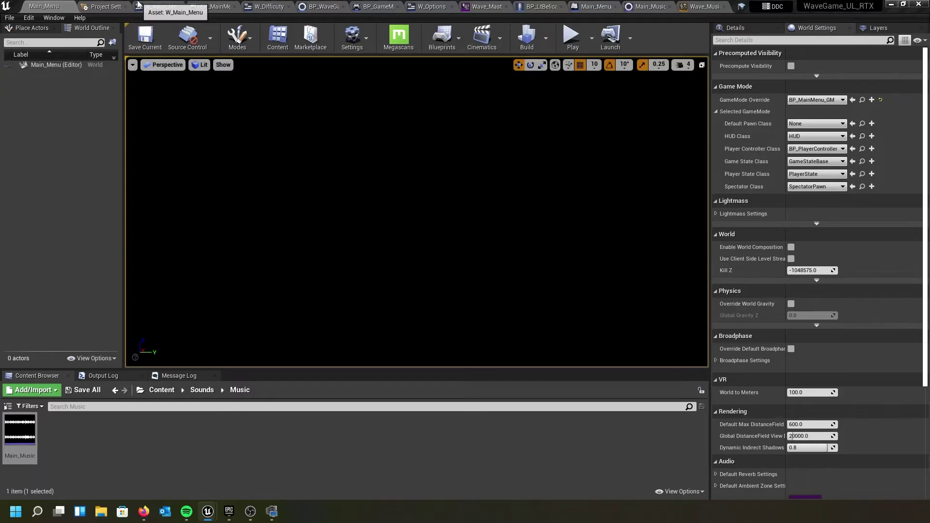
click(162, 6)
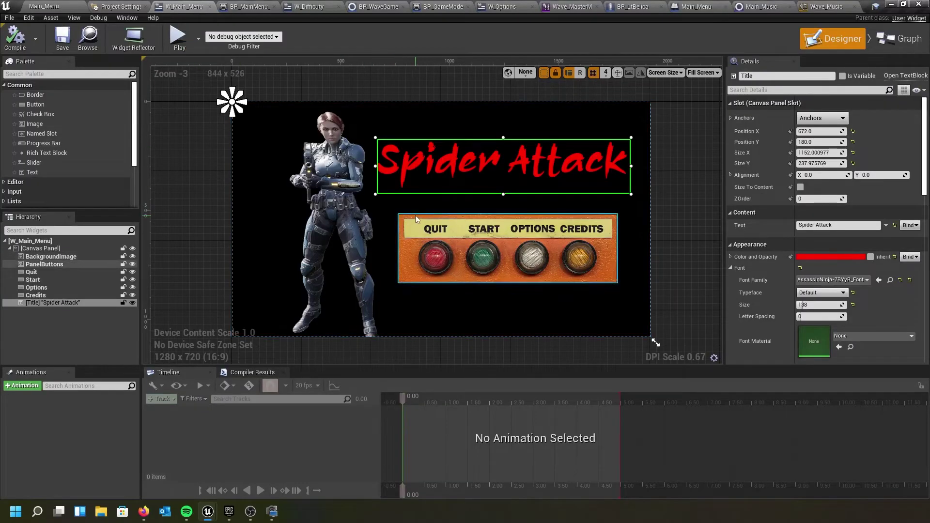
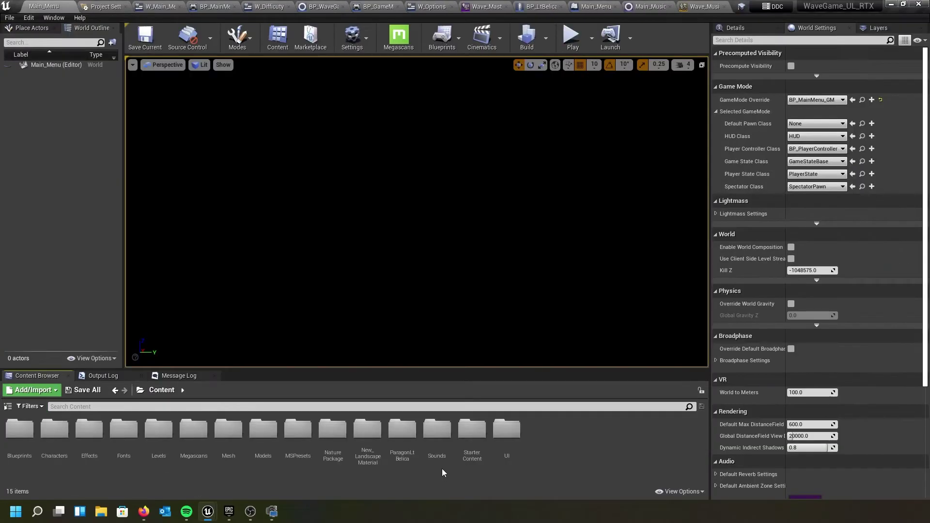
- Open the W_Credits widget blueprint from Content/UI/Widgets in the Widget Designer
double_click(505, 433)
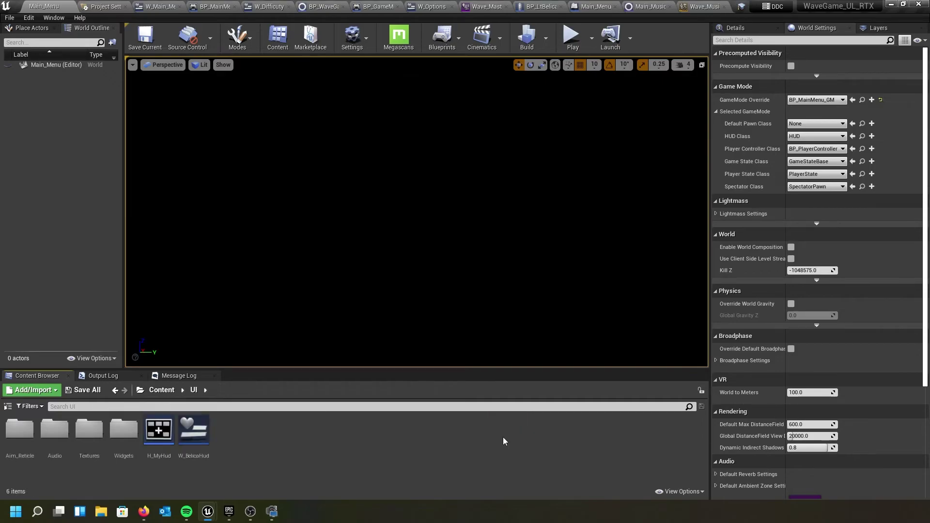
double_click(124, 431)
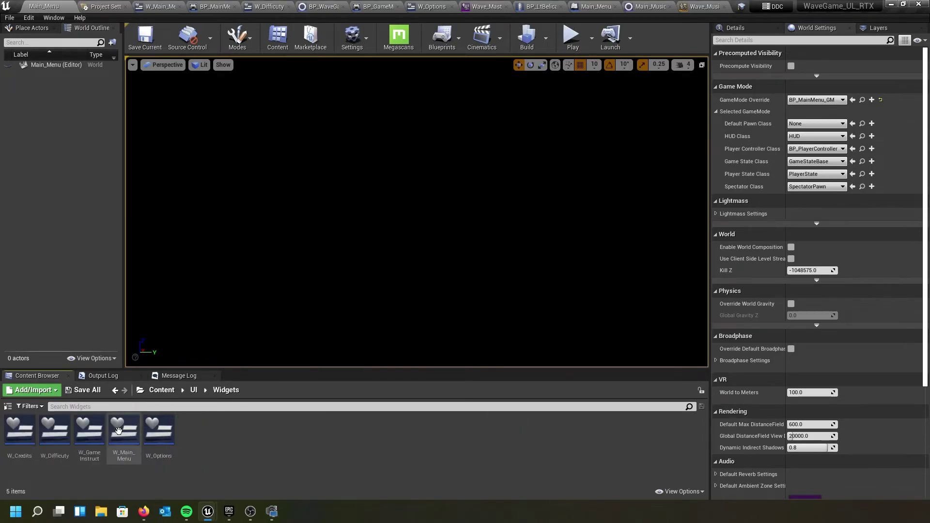
double_click(19, 430)
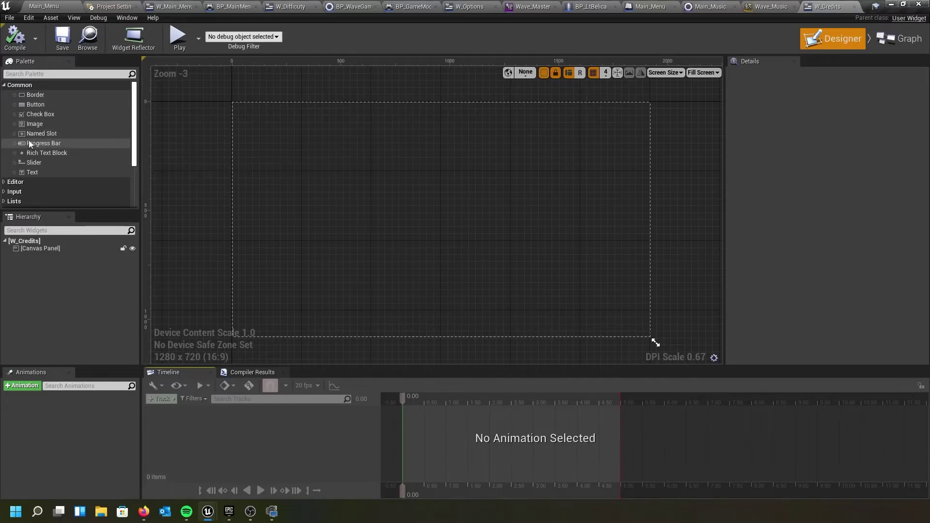
- Place an image on the credits canvas at position 0,0 with size 1920×1080
drag(20, 123, 252, 135)
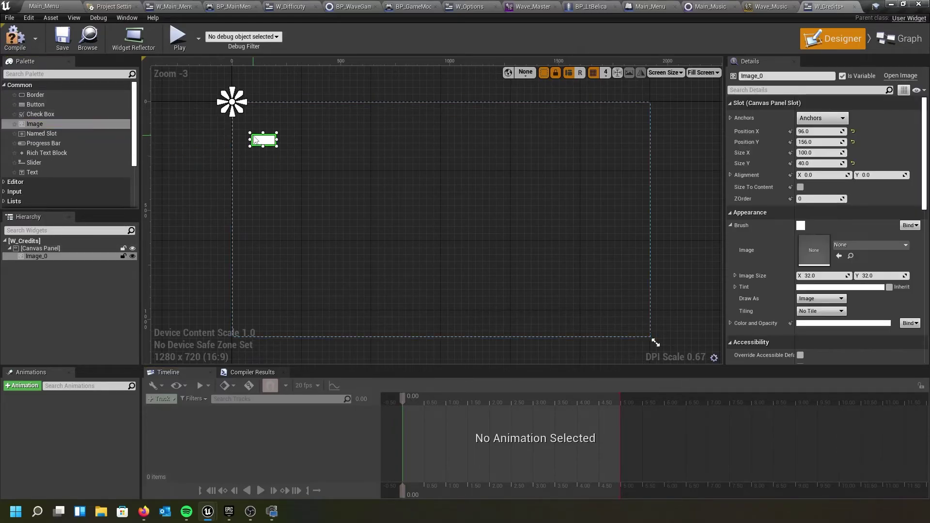
click(853, 131)
click(853, 141)
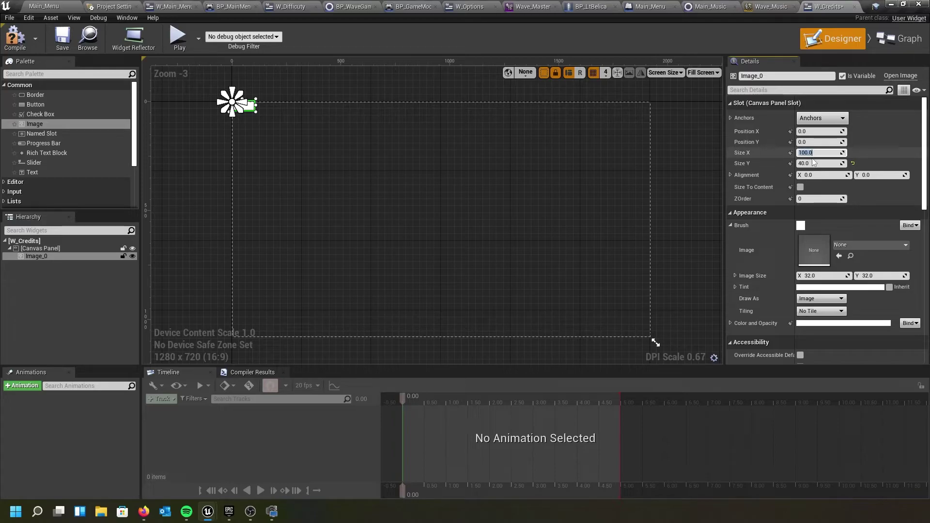
key(Tab)
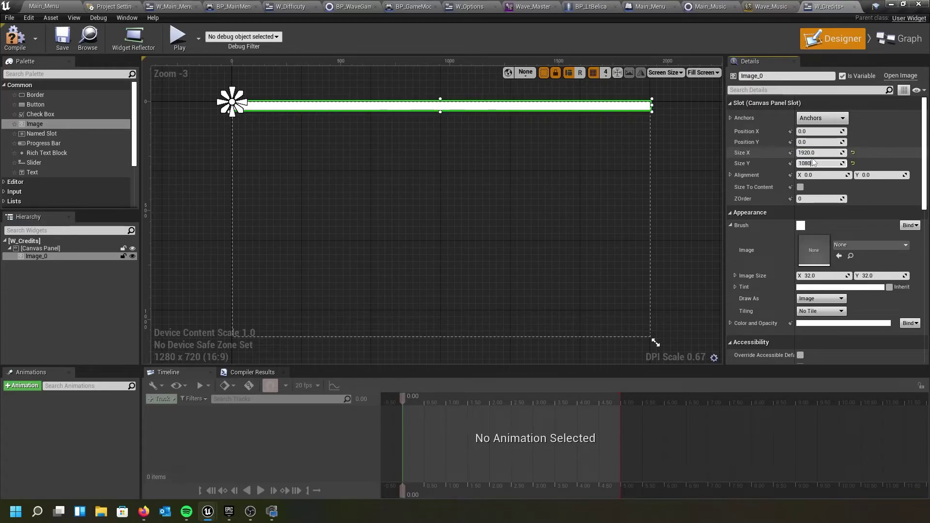
key(Return)
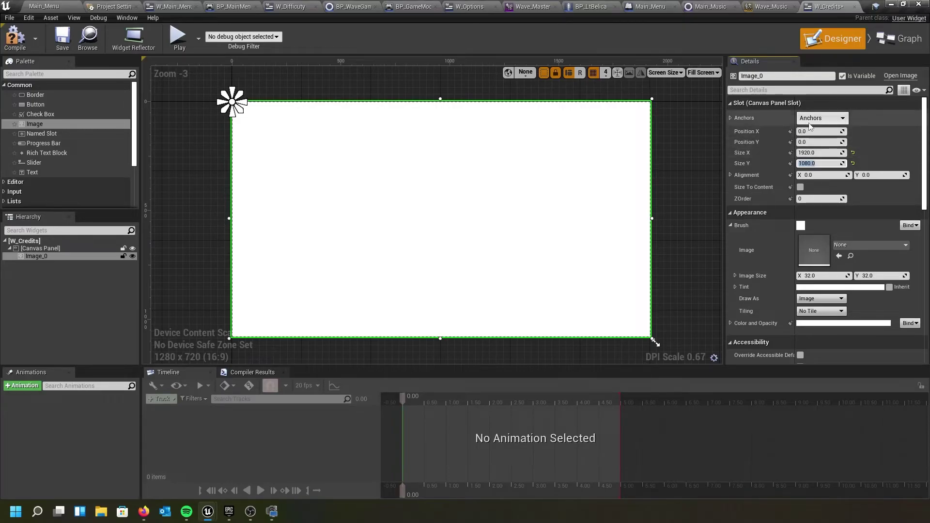
- Anchor the image to stretch across the full screen and rename it Background Image
click(821, 118)
click(911, 257)
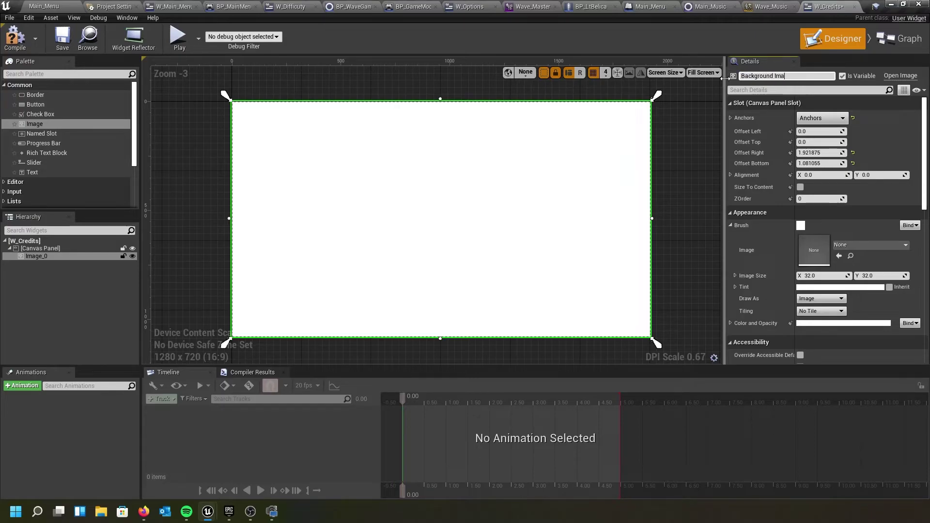
key(Return)
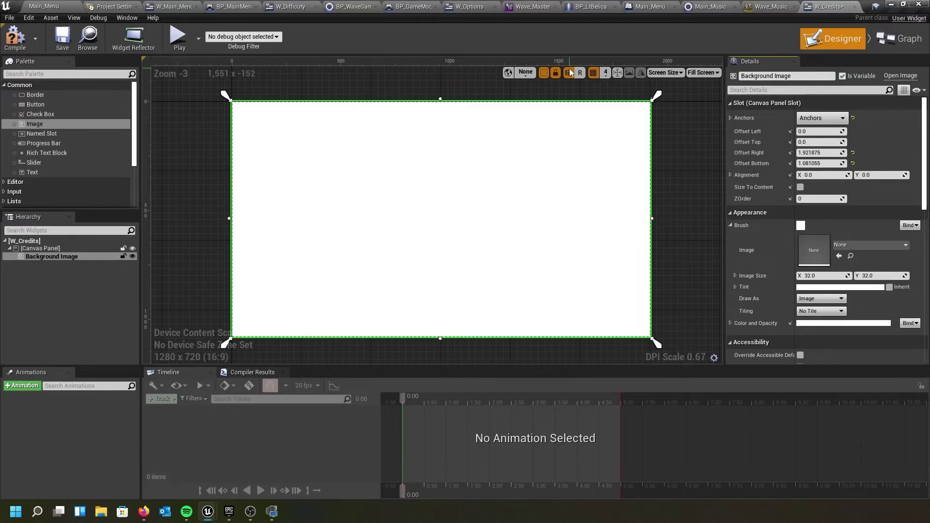
click(44, 6)
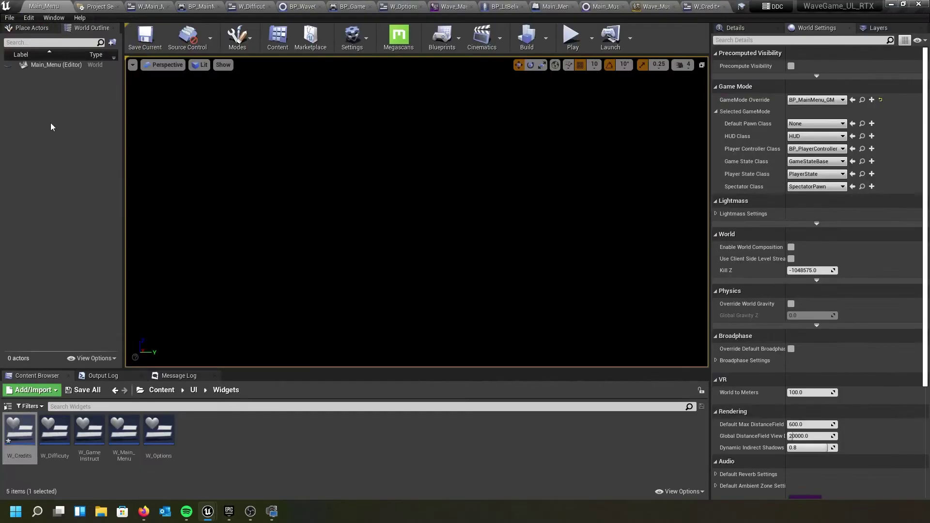
- Assign the Credits_Background2 texture from UI/Textures as the Background Image's brush
click(193, 390)
double_click(92, 431)
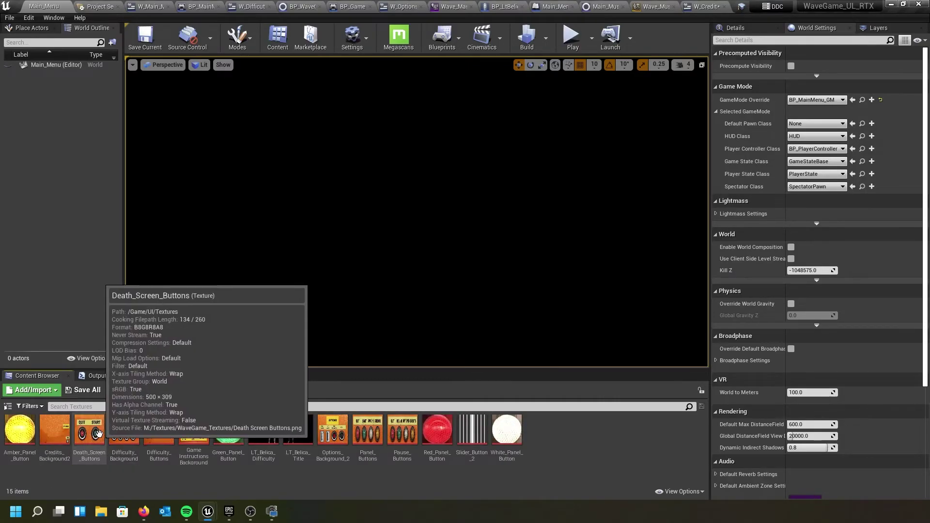
click(53, 436)
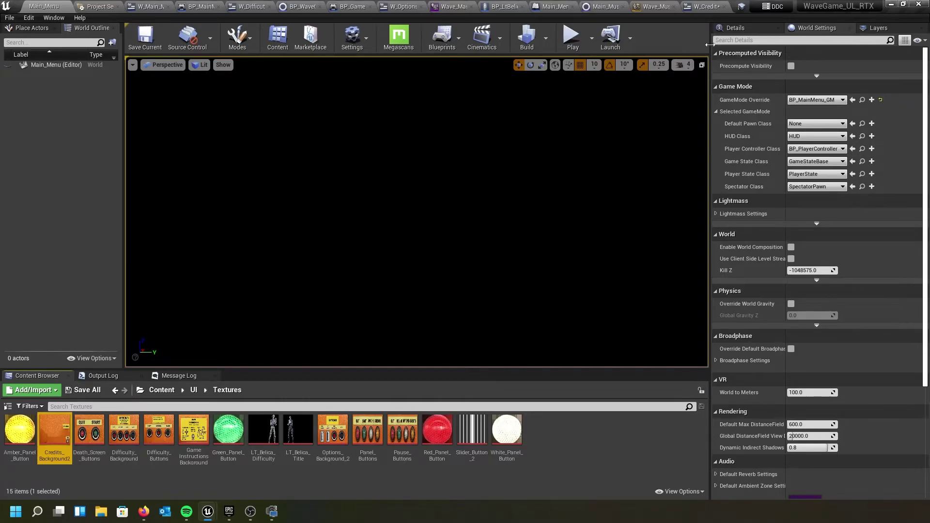
click(703, 6)
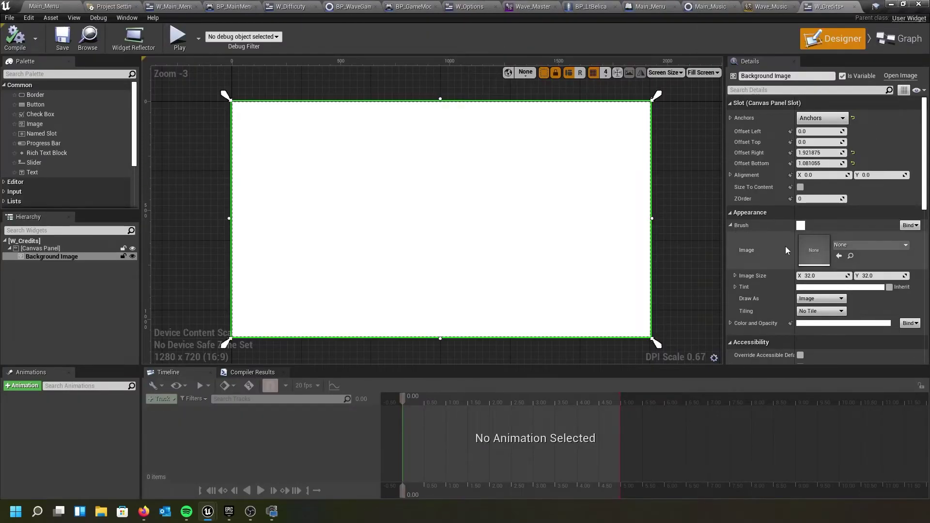
click(839, 256)
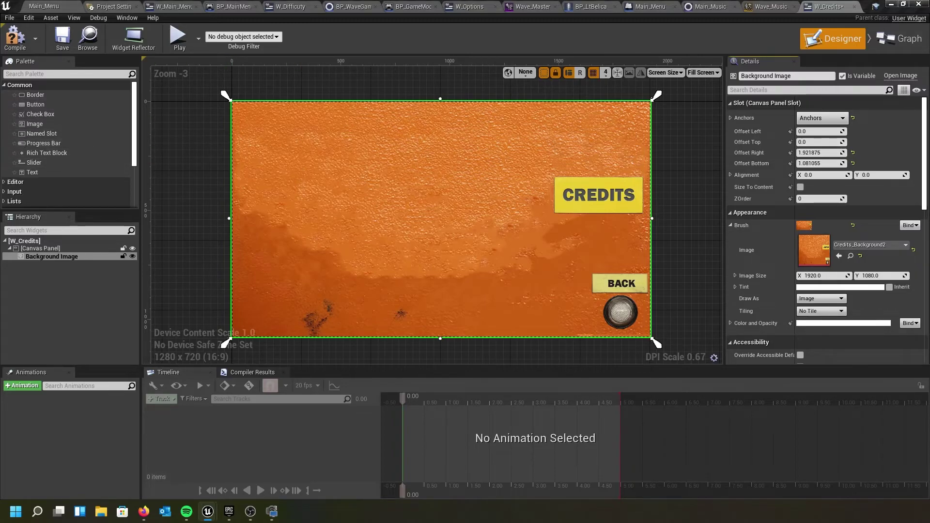
- Dock the reference credits editor window and drop a new button over the round back graphic
drag(829, 6, 216, 82)
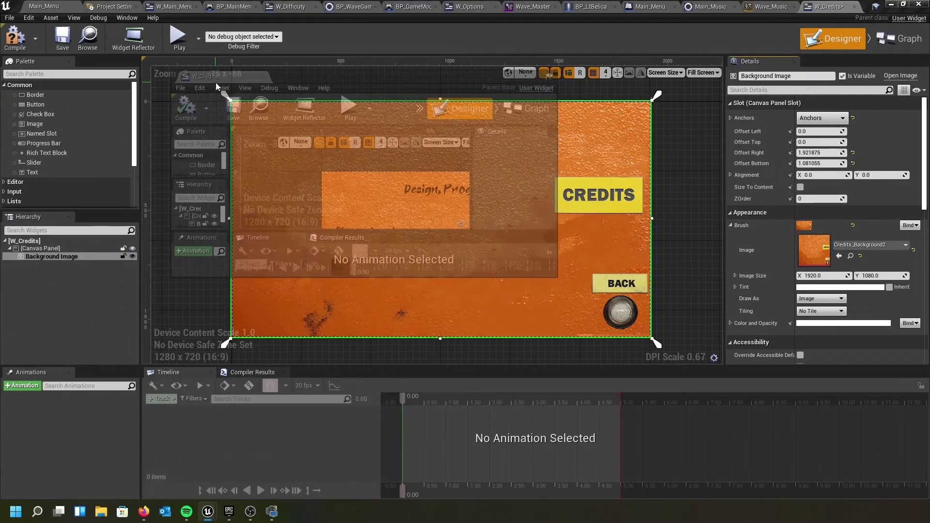
drag(325, 80, 363, 15)
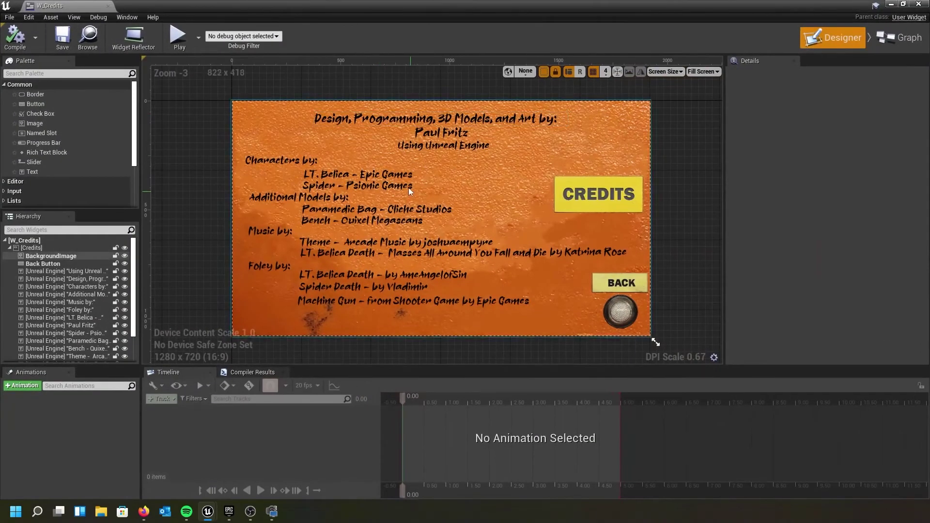
click(434, 129)
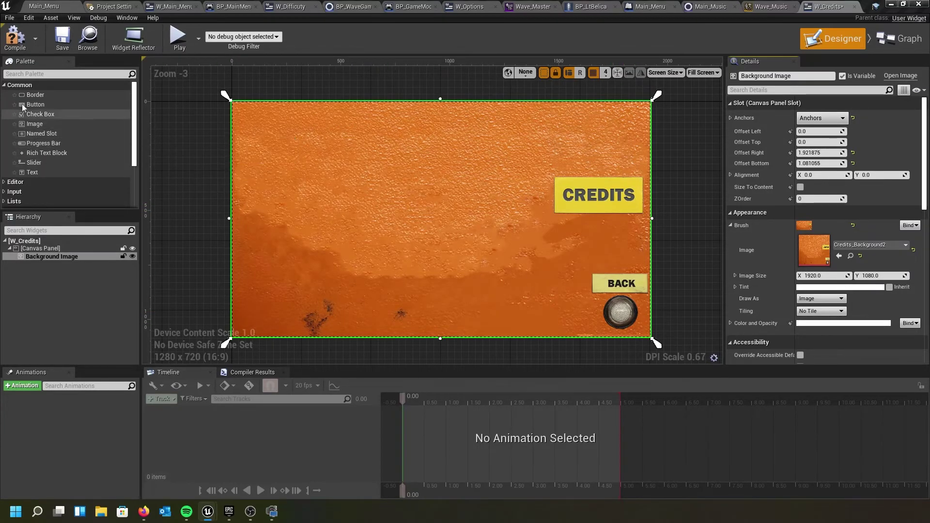
drag(27, 104, 623, 316)
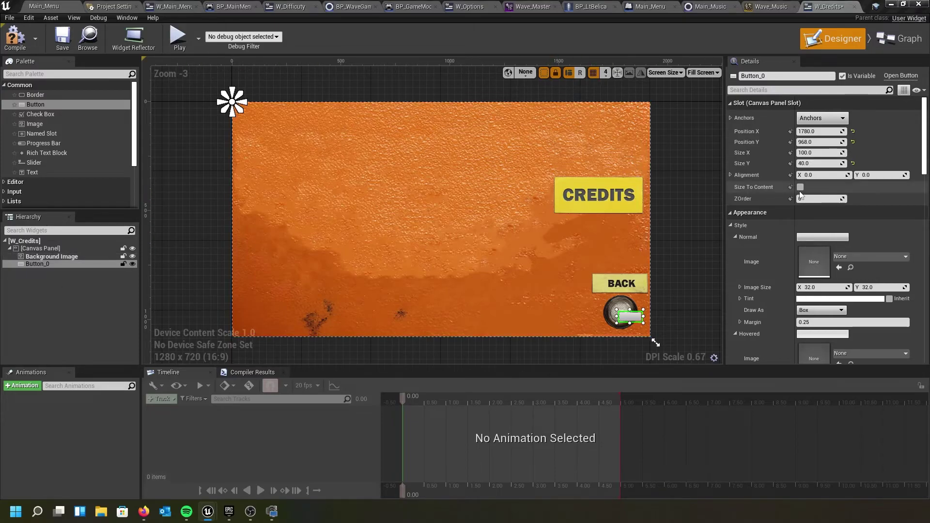
- Resize the button to 95×95 and move it onto the round back graphic
click(804, 153)
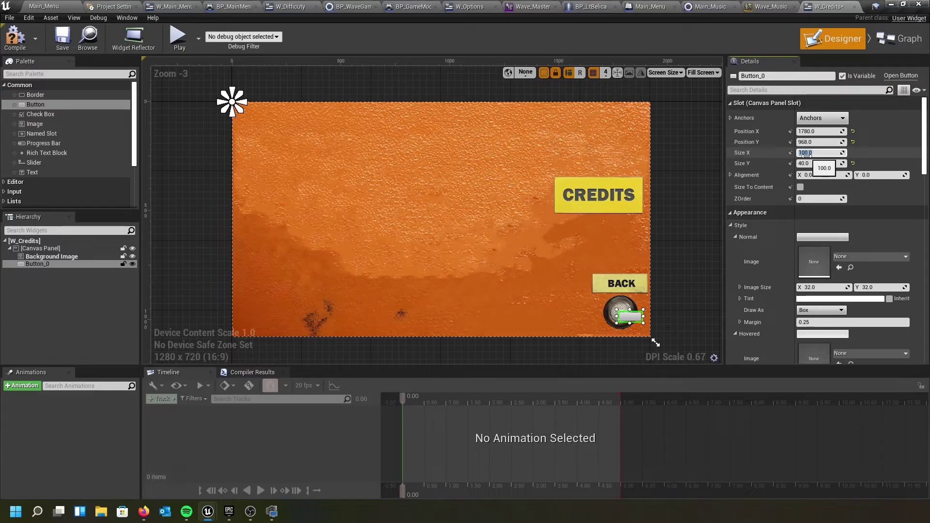
key(Tab)
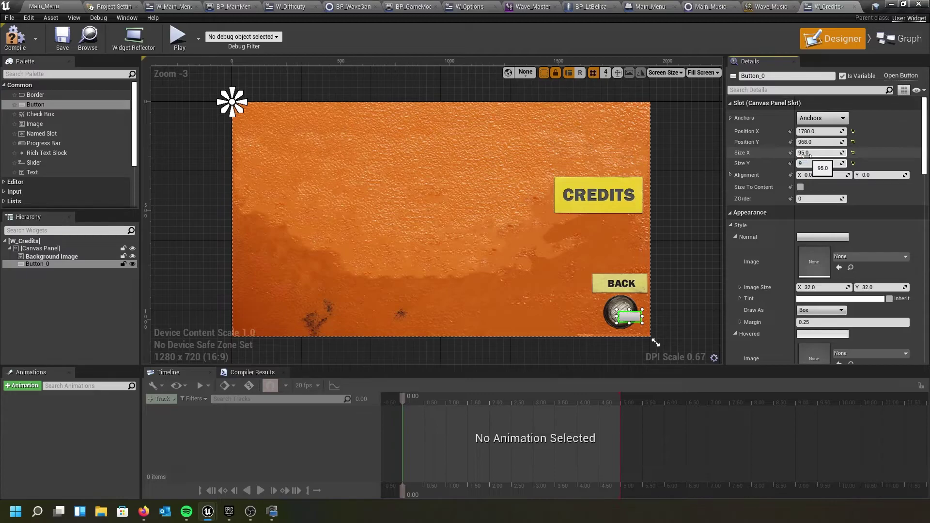
text(95)
key(Return)
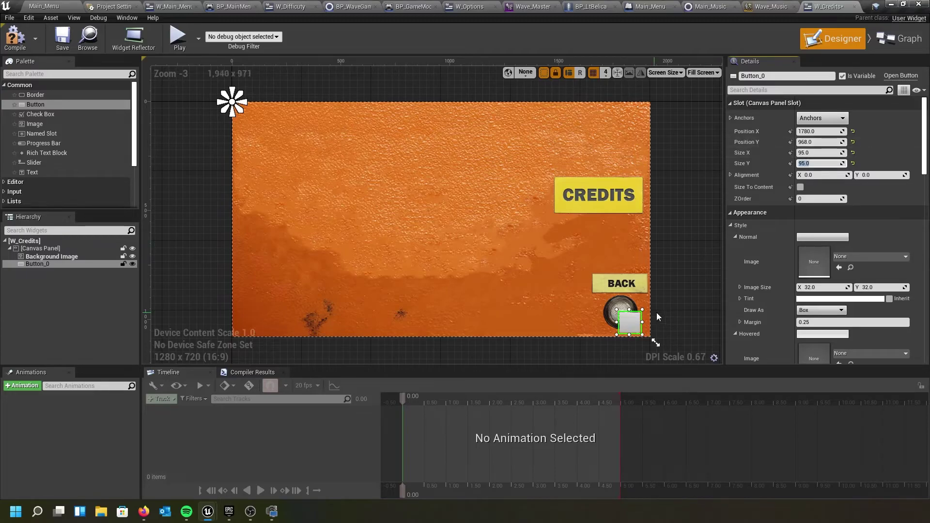
drag(631, 324, 624, 310)
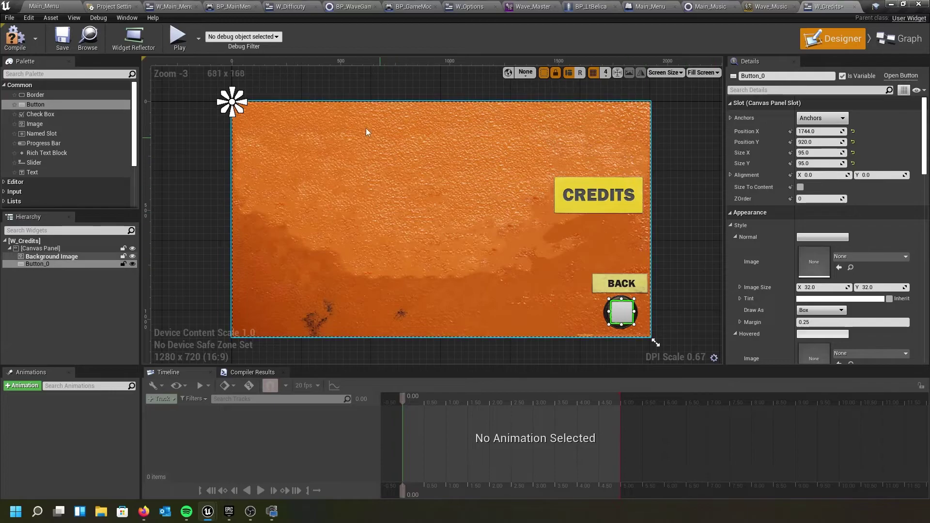
- Select the White_Panel_Button texture in the Content Browser, then return to W_Credits
click(68, 6)
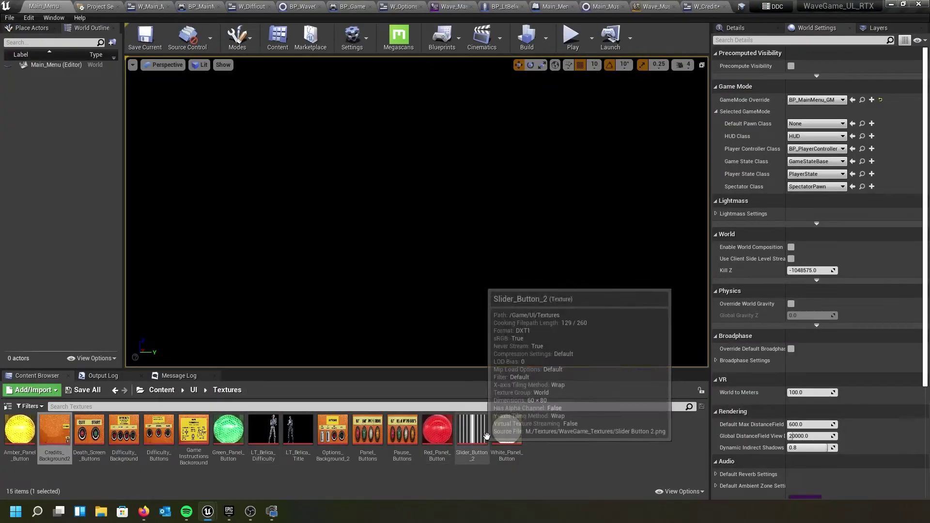
click(507, 431)
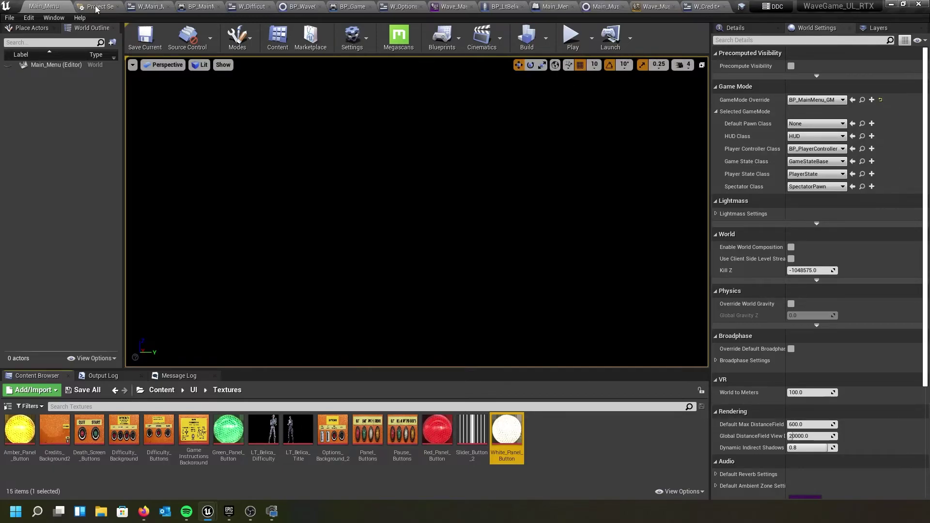
click(712, 10)
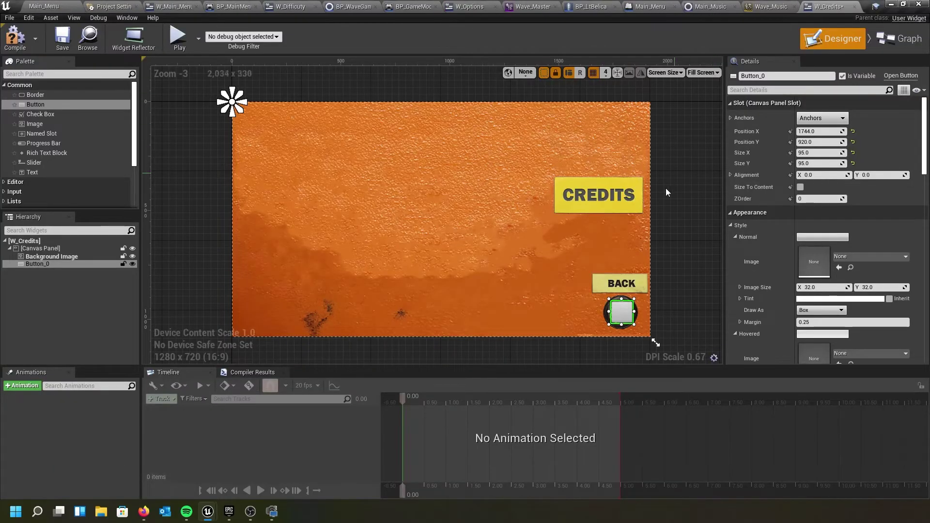
- Set the button's normal style drawing to None
click(821, 310)
click(819, 339)
scroll(832, 315, down, 3)
click(831, 237)
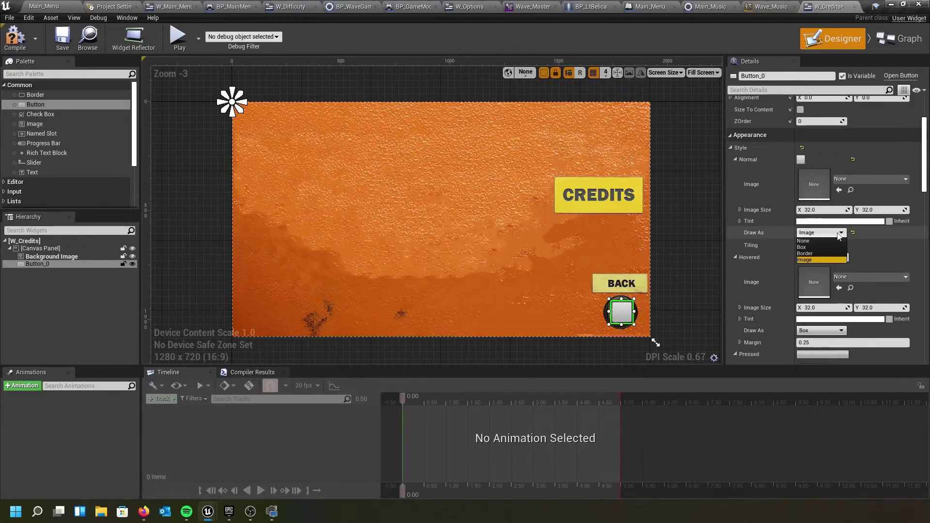
click(824, 245)
scroll(791, 278, down, 3)
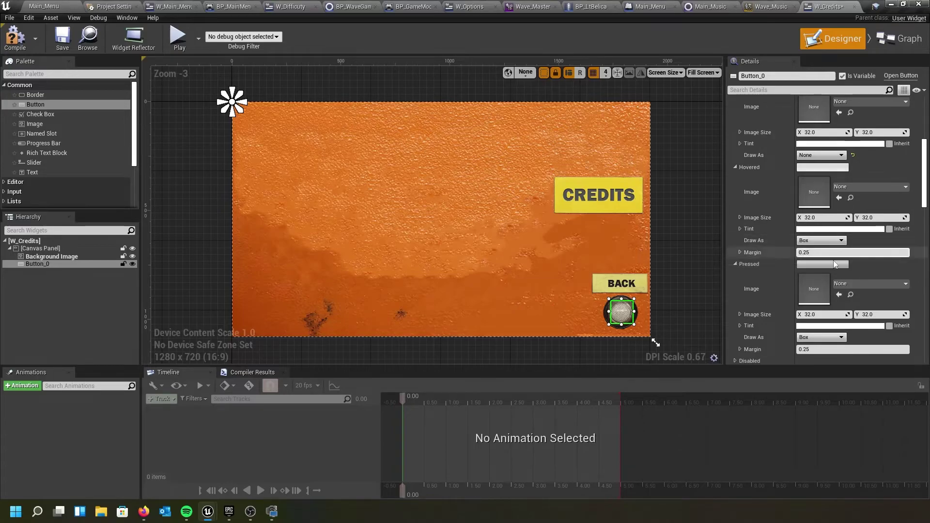
scroll(847, 266, up, 2)
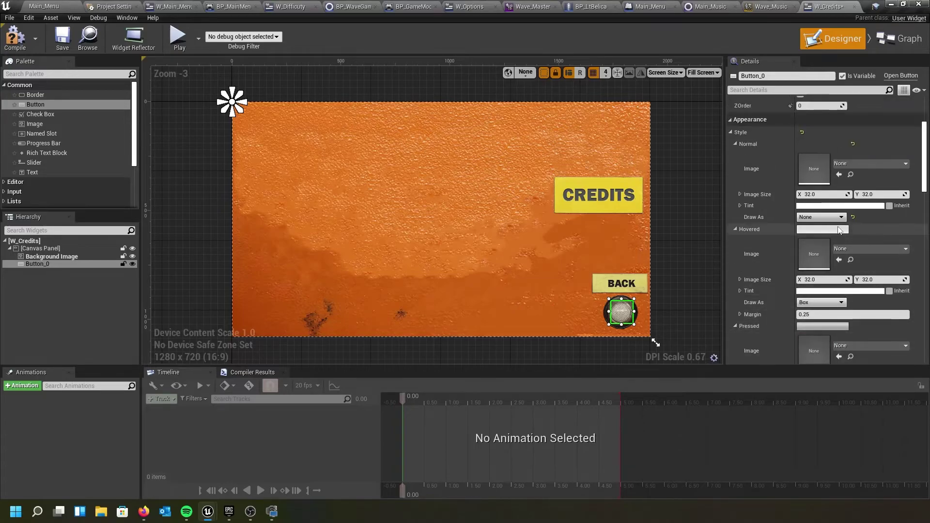
- Set the Hovered and Pressed images to White_Panel_Button, both drawn as Image
click(840, 262)
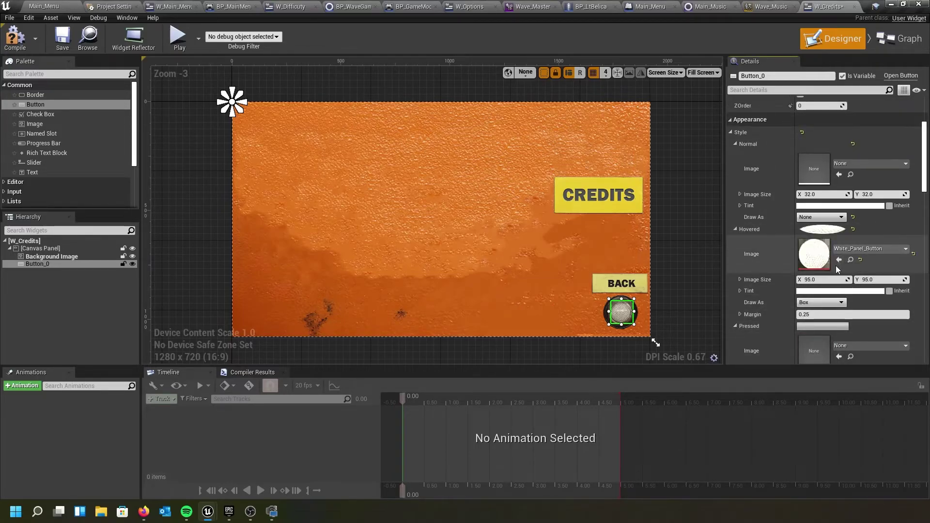
click(825, 304)
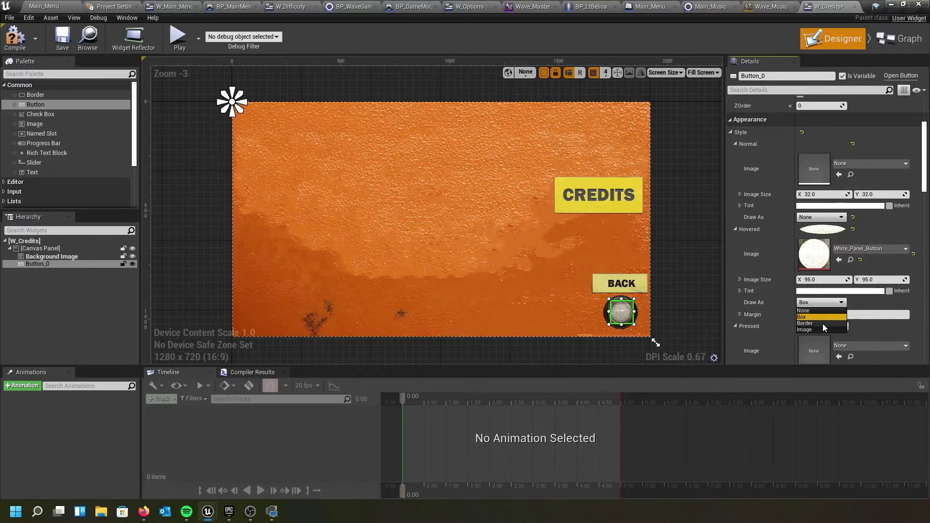
click(821, 329)
scroll(803, 313, down, 4)
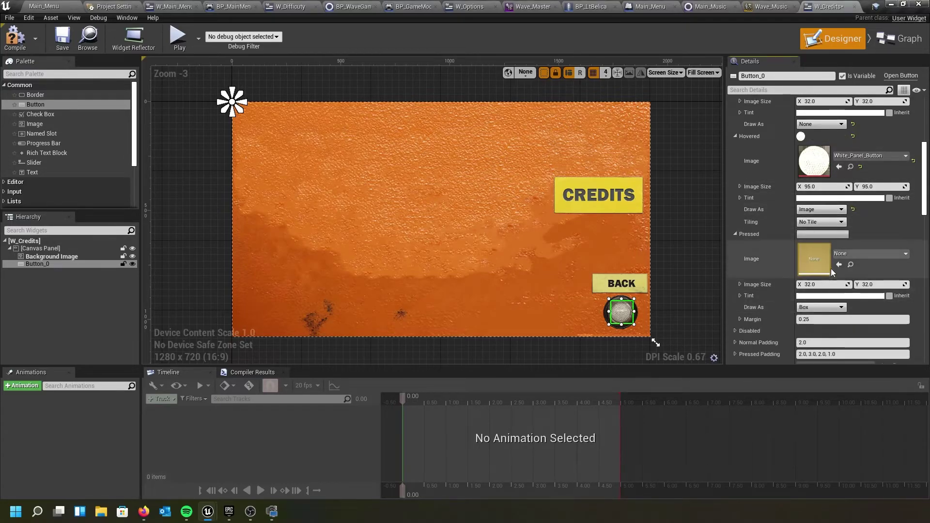
click(839, 265)
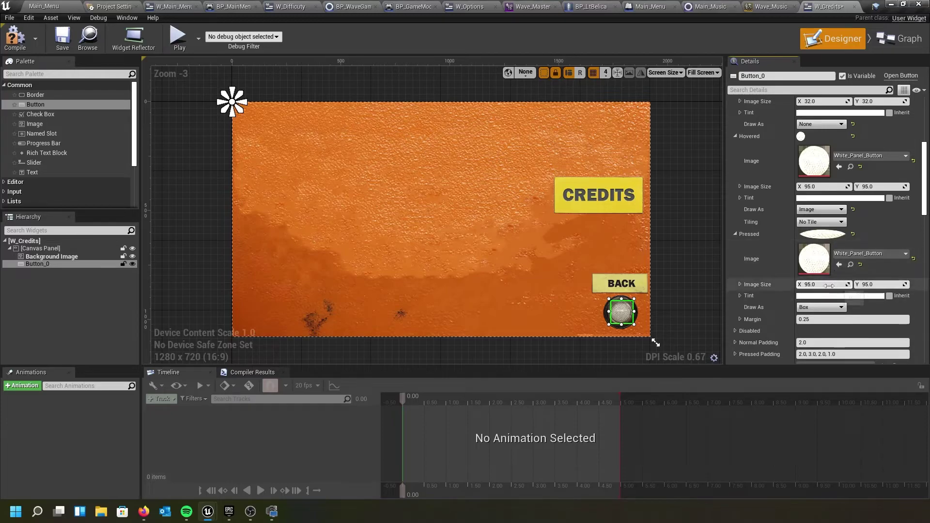
click(823, 307)
click(807, 334)
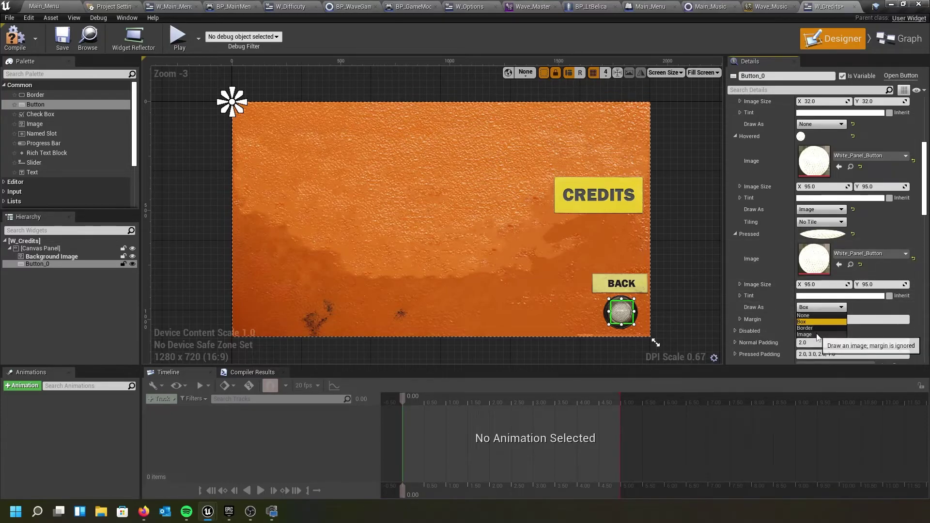
- Set the button's Pressed Sound to Button_HighPitch
scroll(770, 310, down, 2)
scroll(769, 306, down, 2)
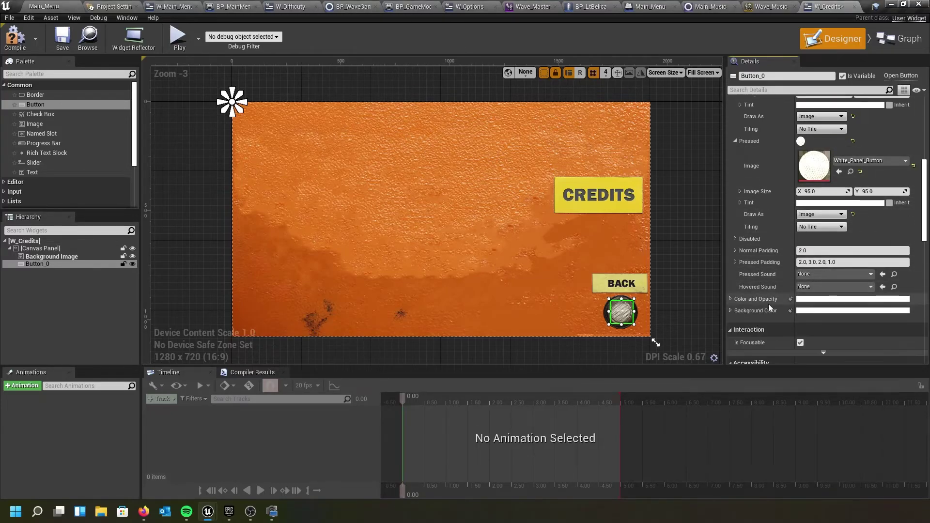
click(847, 275)
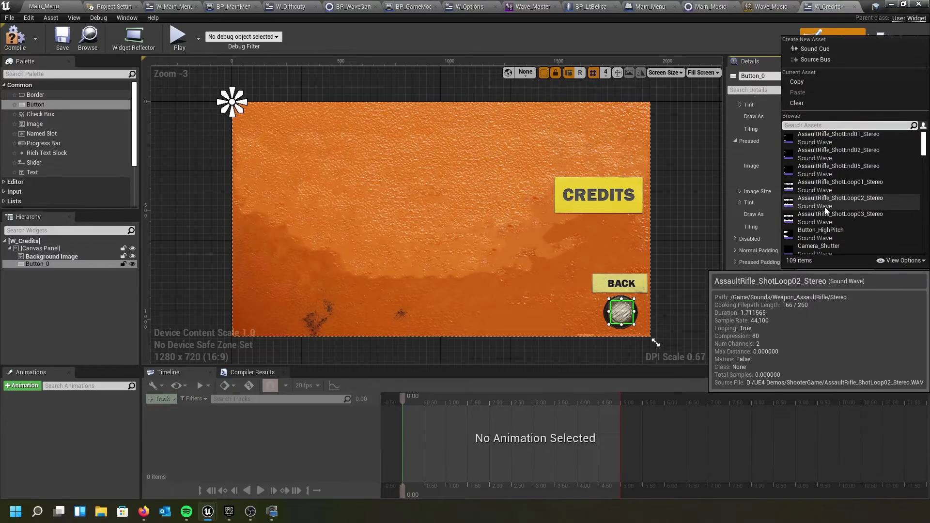
text(bu)
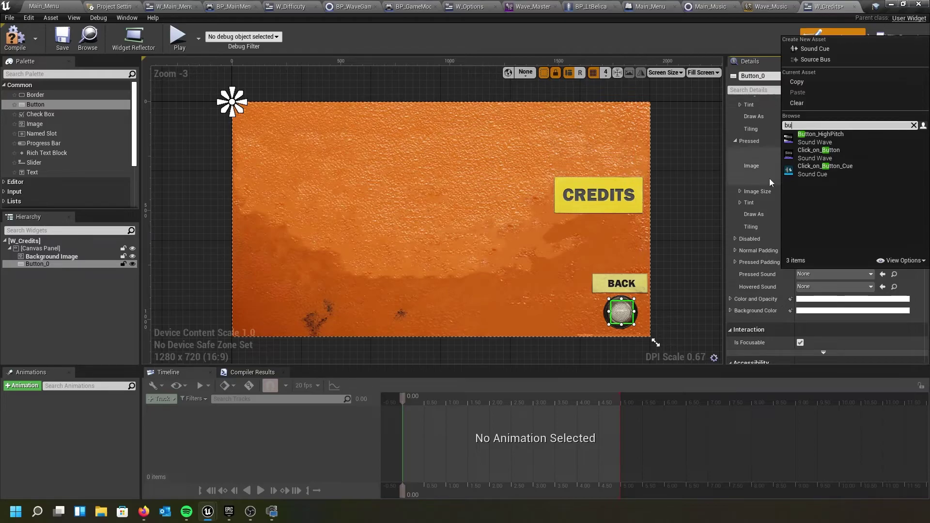
click(801, 138)
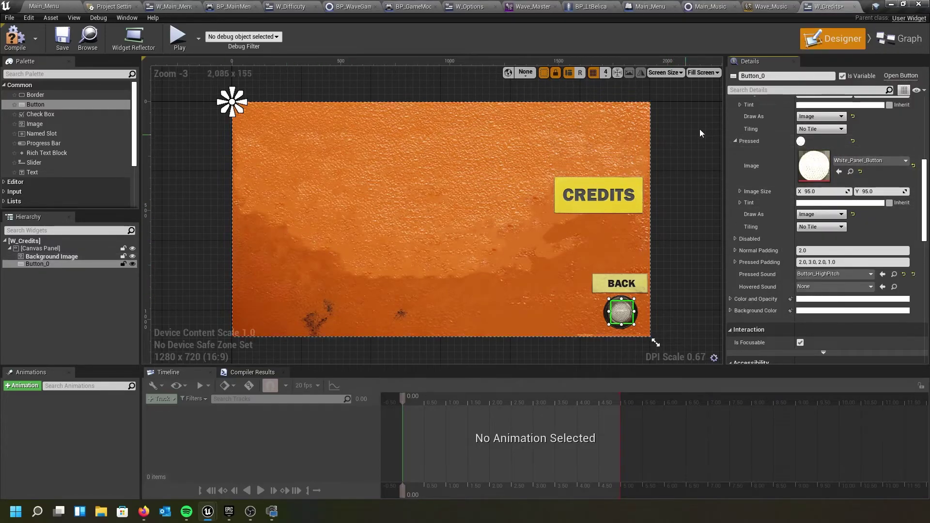
- Rename Button_0 to BackButton and switch to the W_Credits Event Graph
click(740, 76)
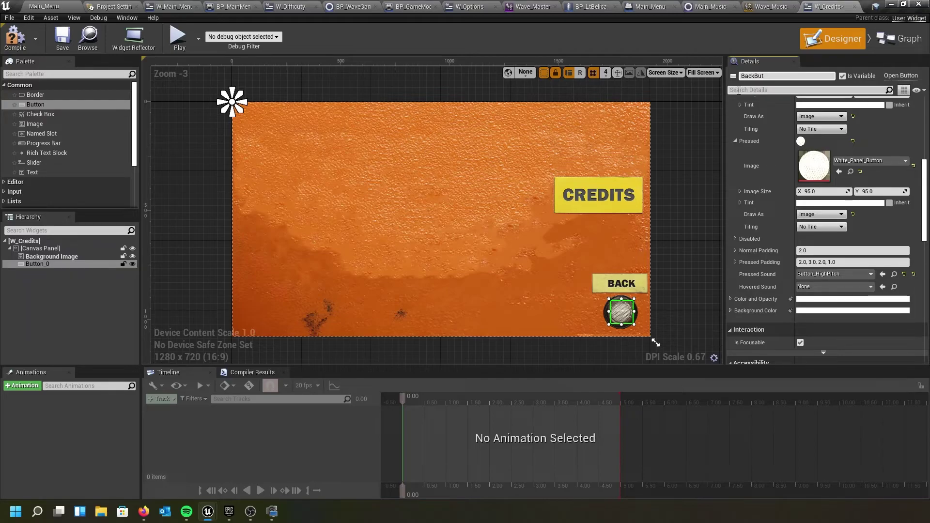
text(n)
key(Return)
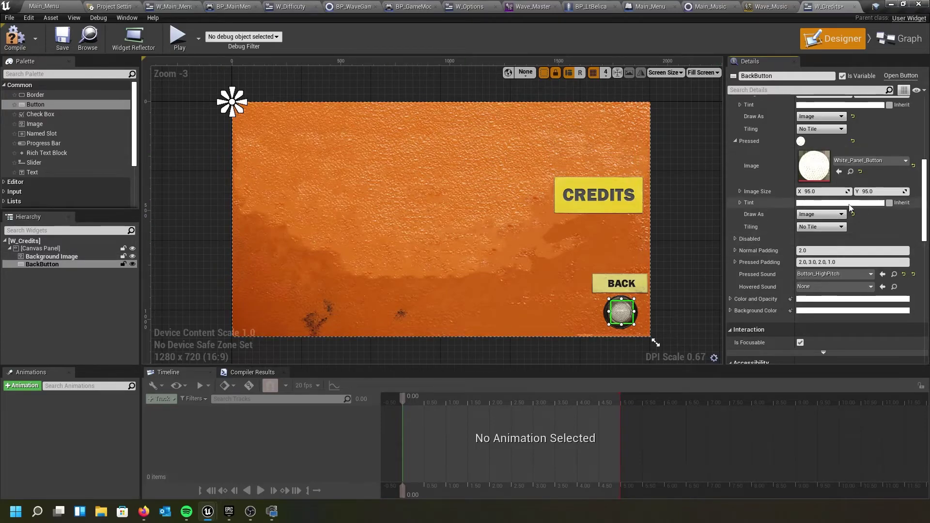
scroll(849, 236, down, 1)
scroll(840, 234, up, 2)
scroll(841, 228, up, 4)
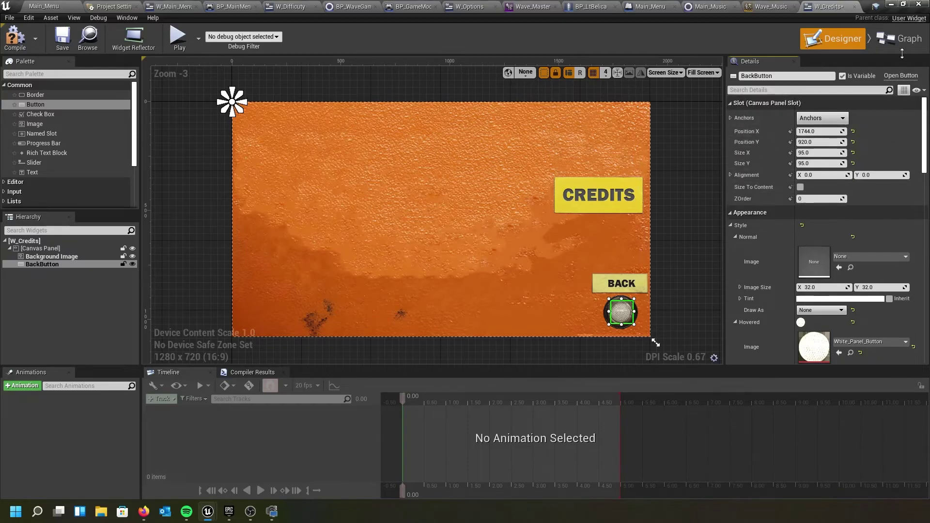
click(904, 42)
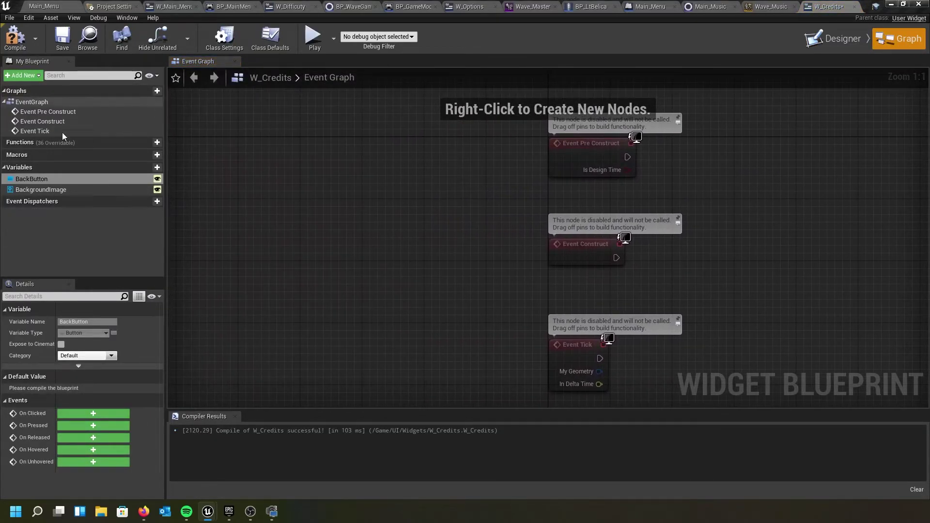
- Add an On Clicked event for the BackButton variable
right_drag(197, 202, 144, 110)
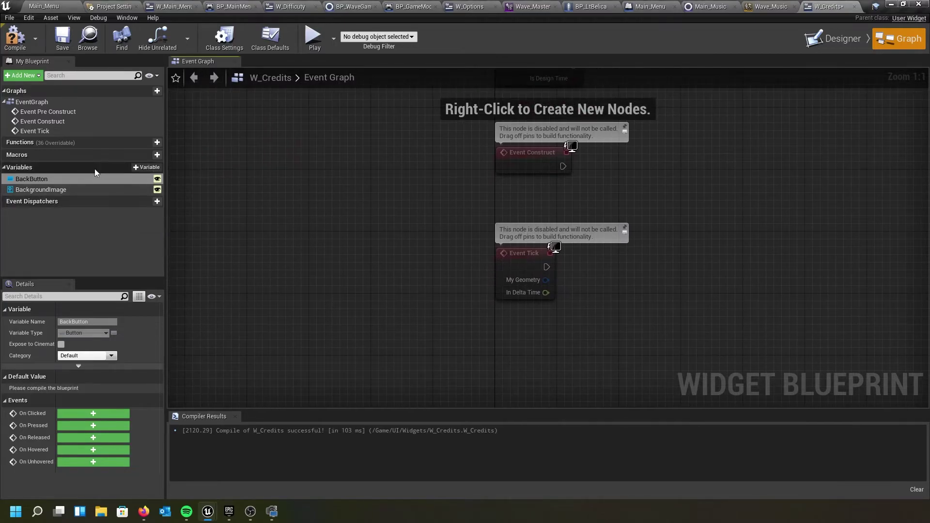
click(34, 179)
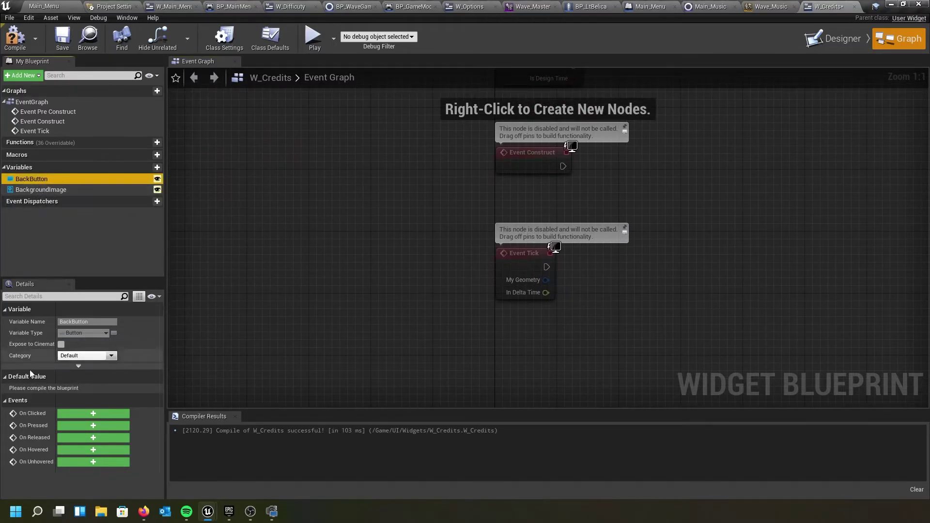
click(79, 413)
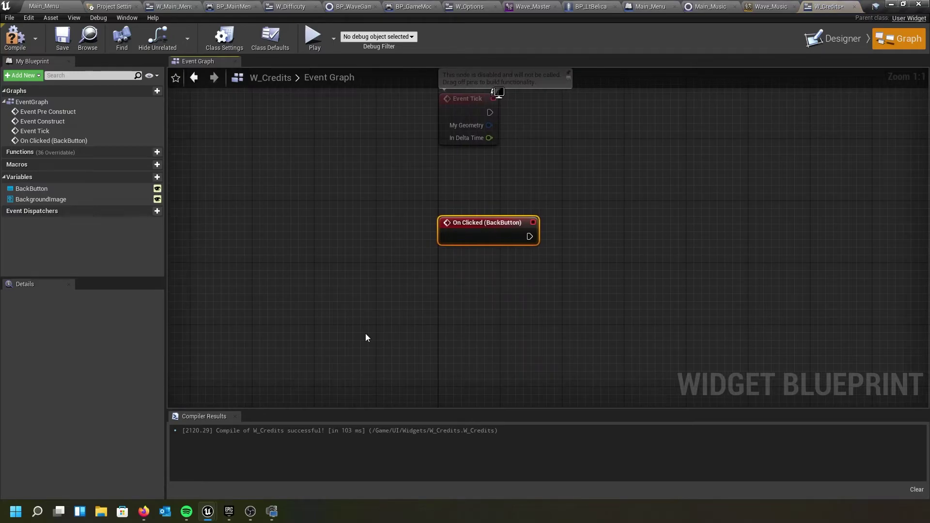
- Chain Remove from Parent and then a Create Widget node after On Clicked
drag(531, 237, 591, 238)
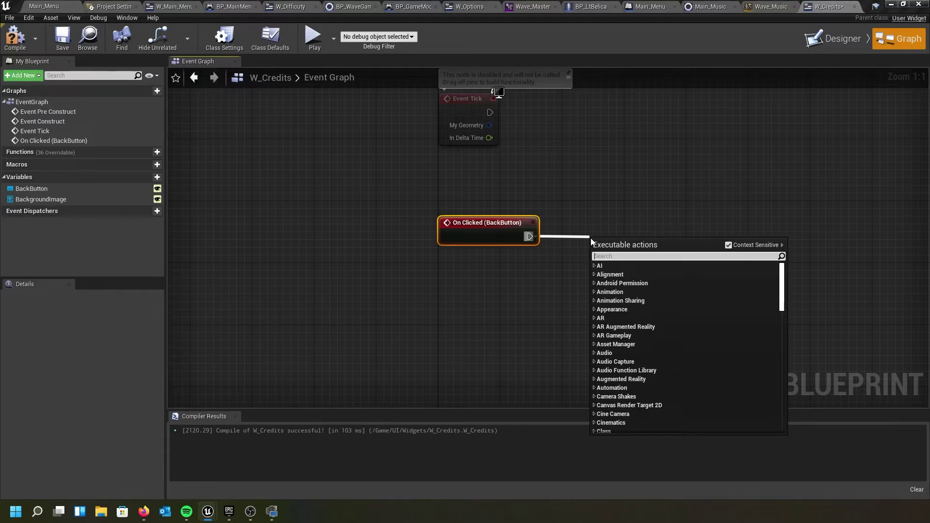
text(re)
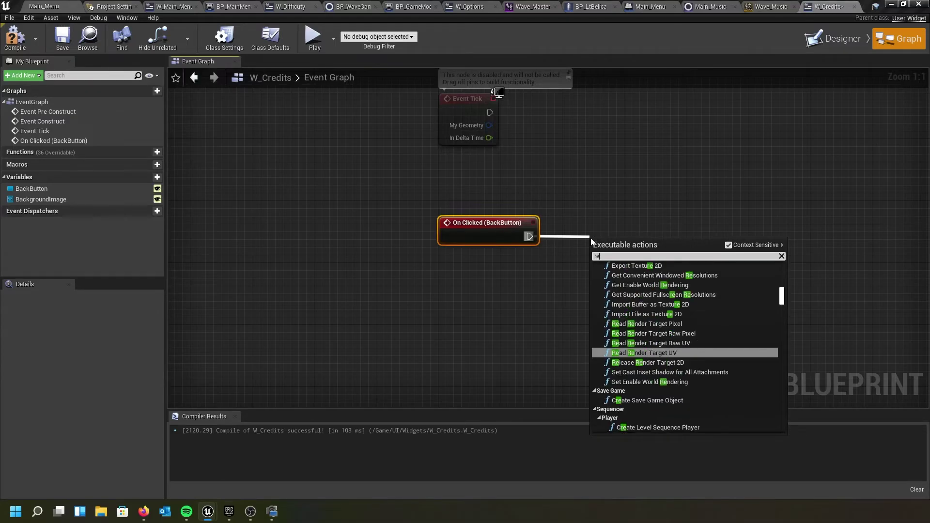
text(move)
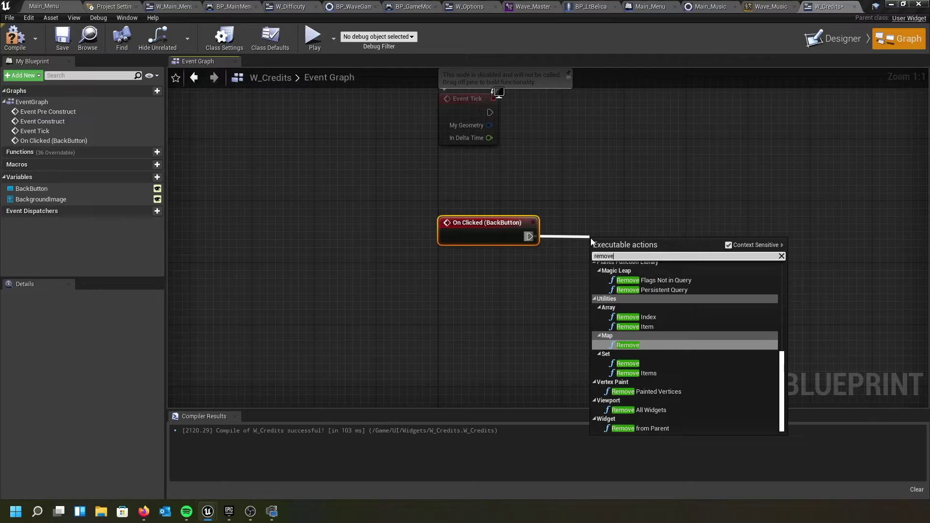
text( from)
key(Return)
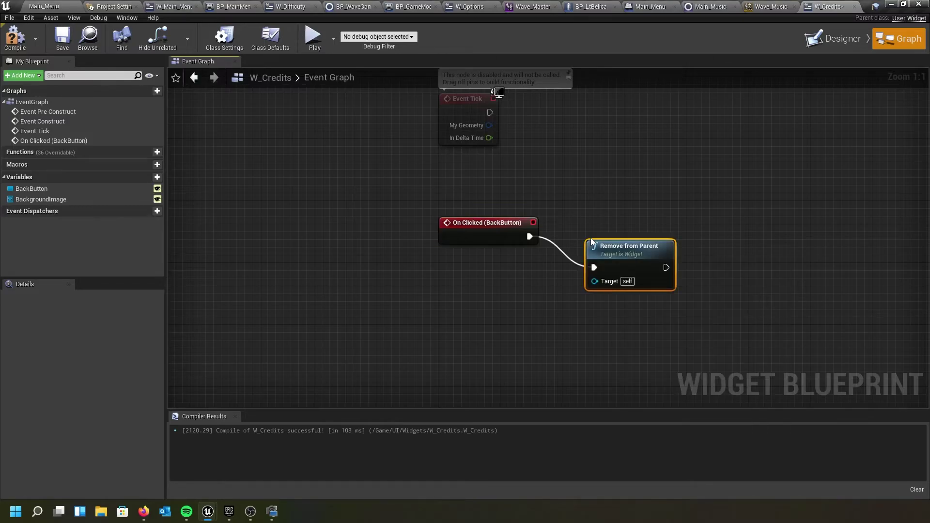
drag(640, 241, 747, 255)
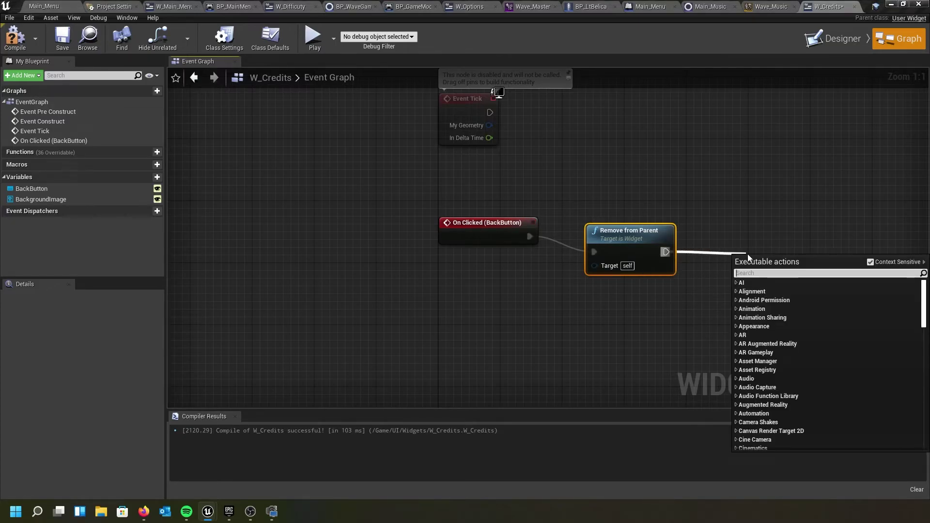
text(createw)
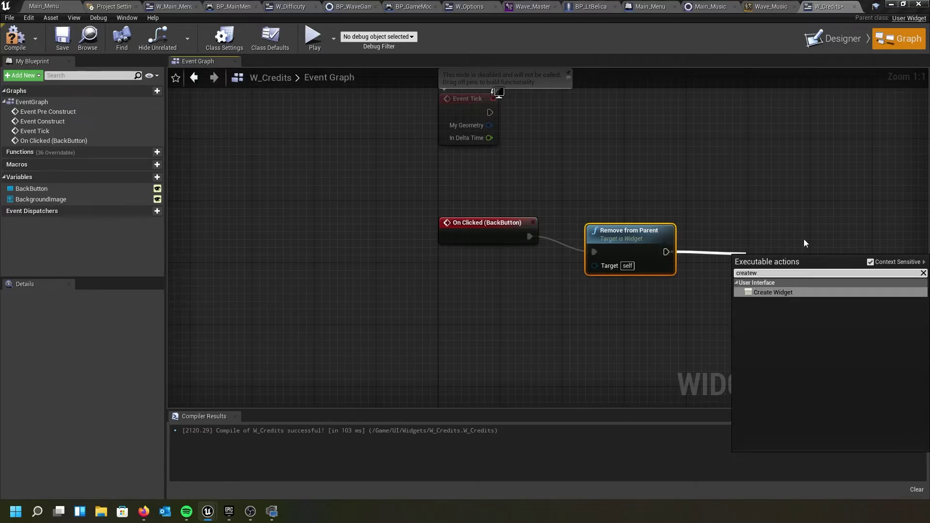
click(770, 292)
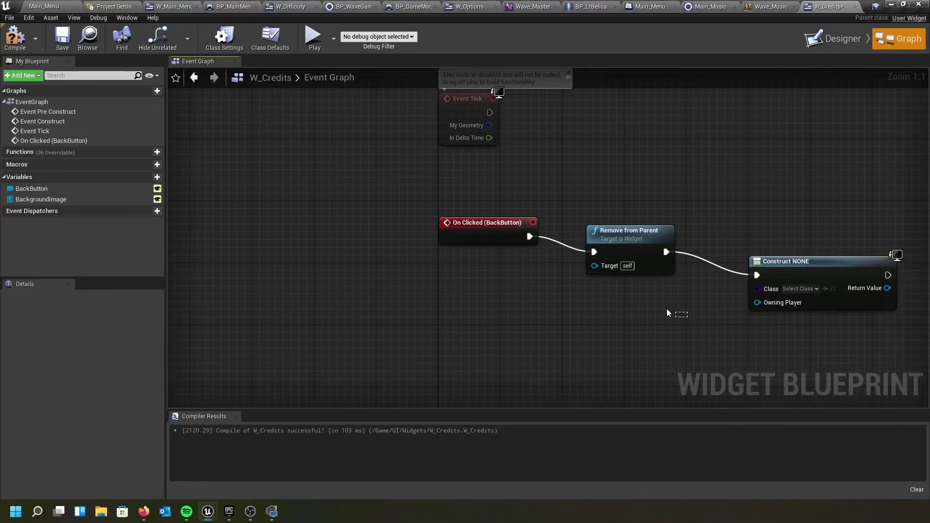
- Line up the Create Widget node with Remove from Parent and check its class list
right_drag(600, 305, 364, 318)
click(366, 202)
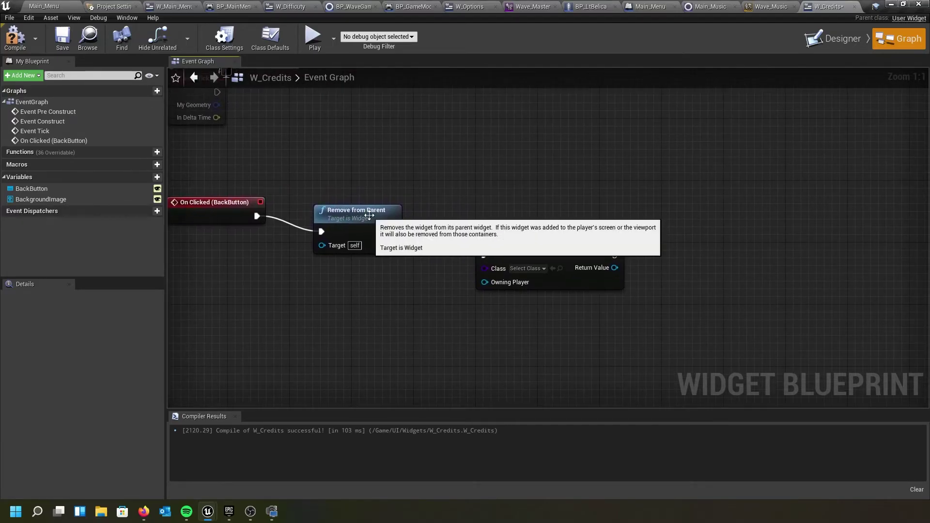
drag(540, 240, 536, 208)
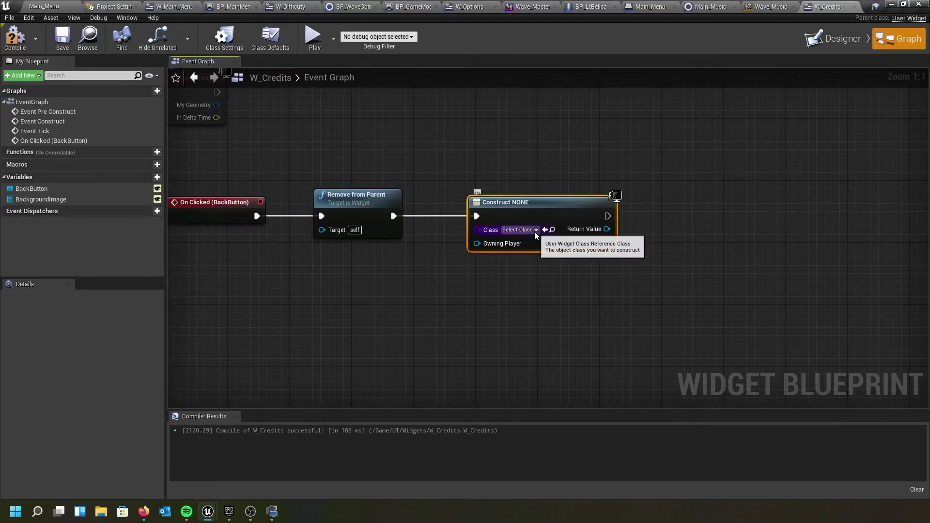
click(535, 230)
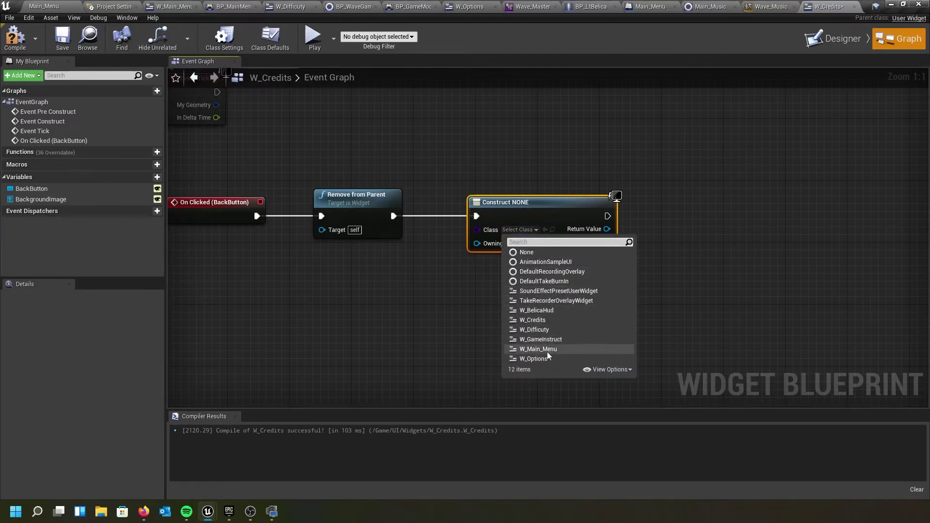
key(Escape)
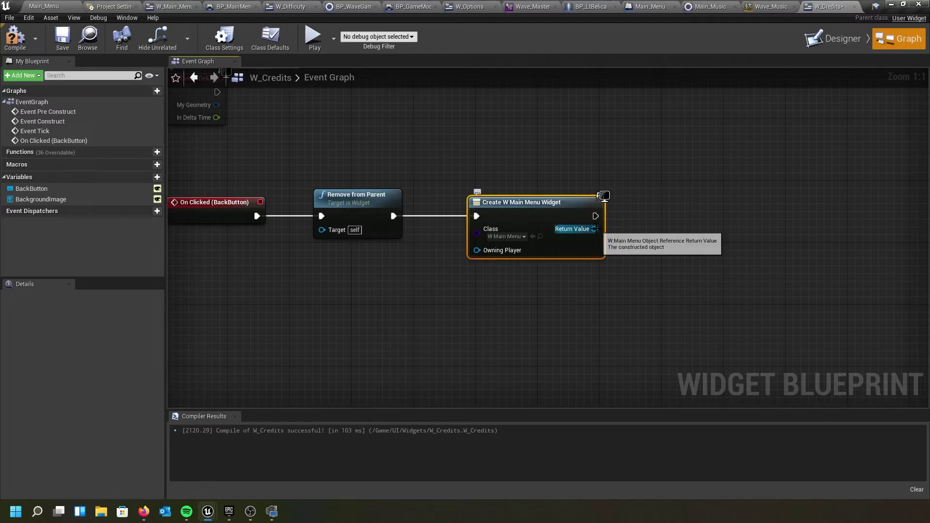
- Feed the created widget into a new Add to Viewport node, then select all four back-button nodes
drag(594, 228, 701, 222)
text(adsd)
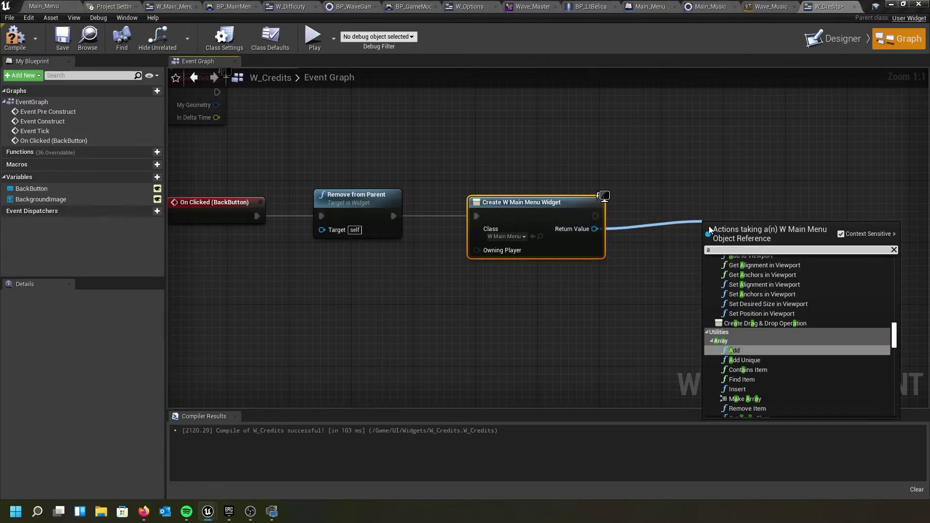
key(BackSpace)
key(BackSpace)
text(dd to)
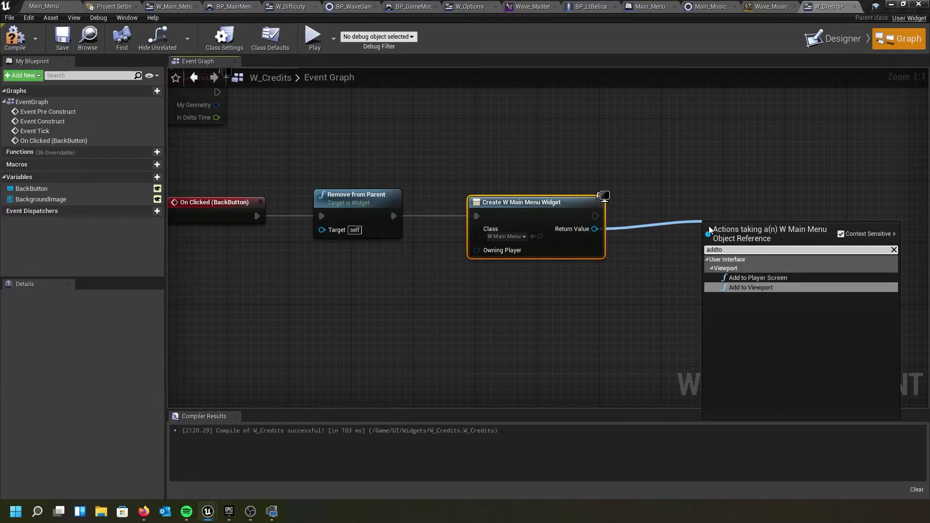
key(Return)
drag(708, 226, 713, 205)
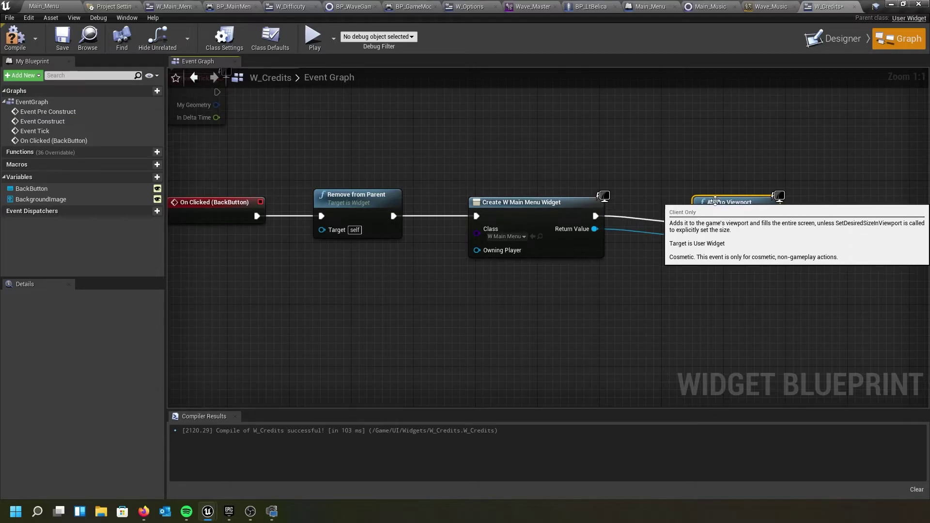
drag(211, 147, 745, 331)
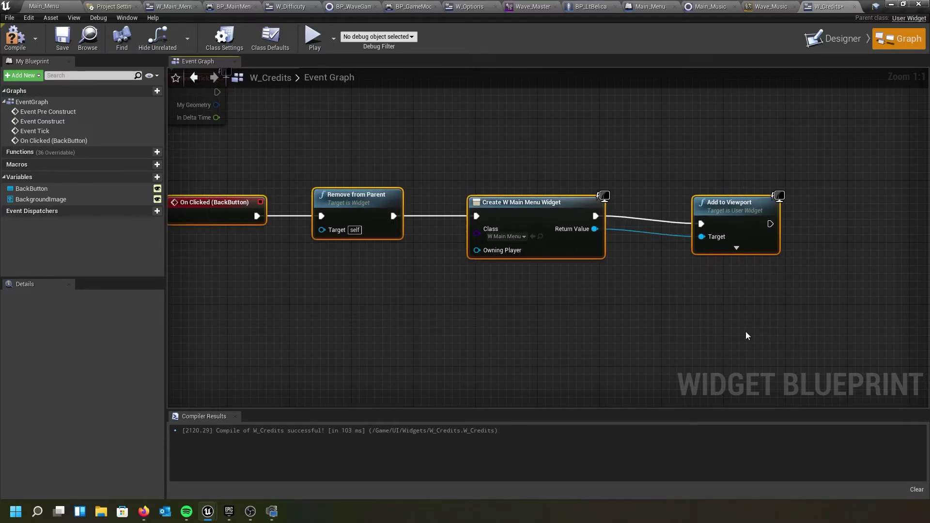
text(cBac)
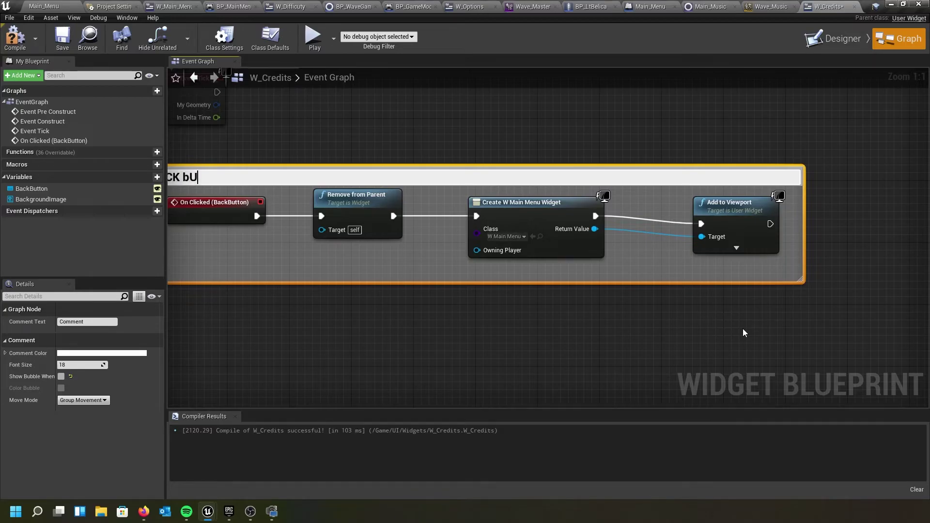
- Wrap the four back-button nodes in a comment titled 'Back Button'
key(Return)
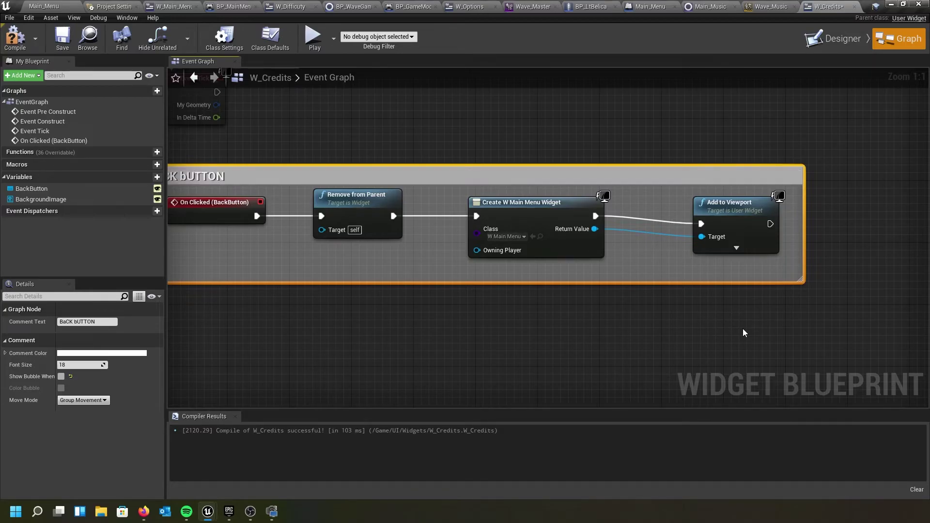
right_drag(331, 306, 394, 310)
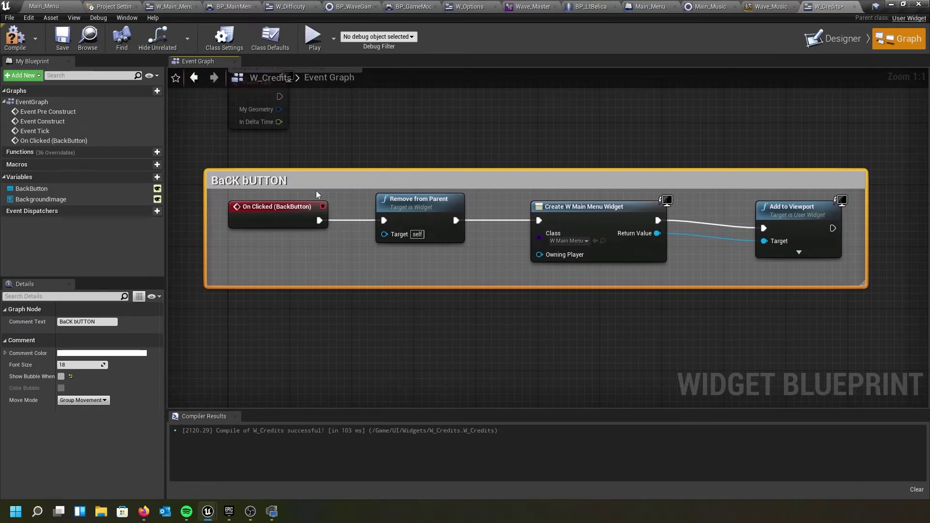
double_click(284, 189)
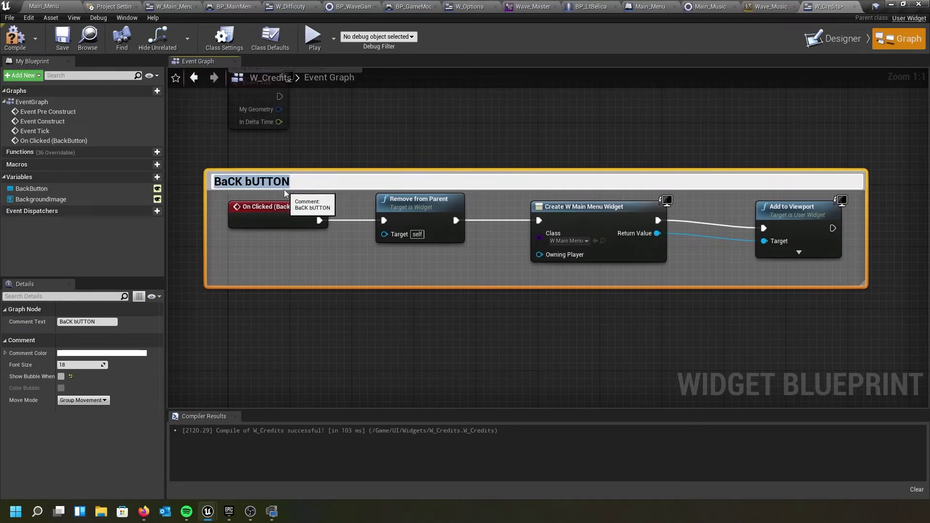
key(BackSpace)
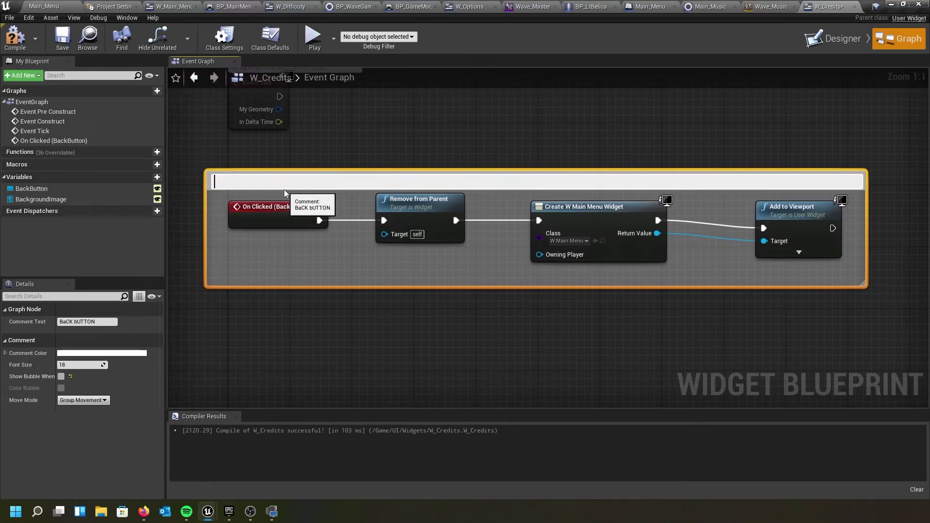
text(Back Button)
key(Return)
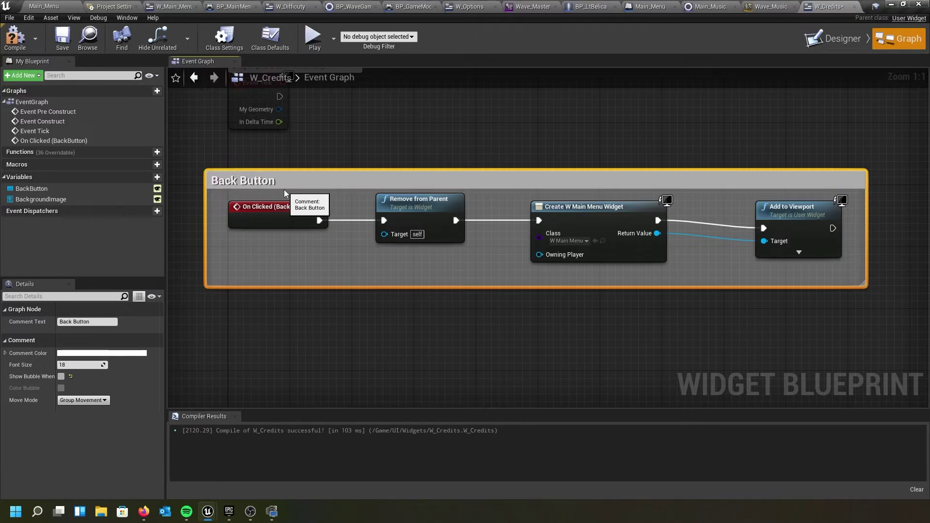
- Compile W_Credits and switch to the W_Options graph
scroll(380, 311, down, 2)
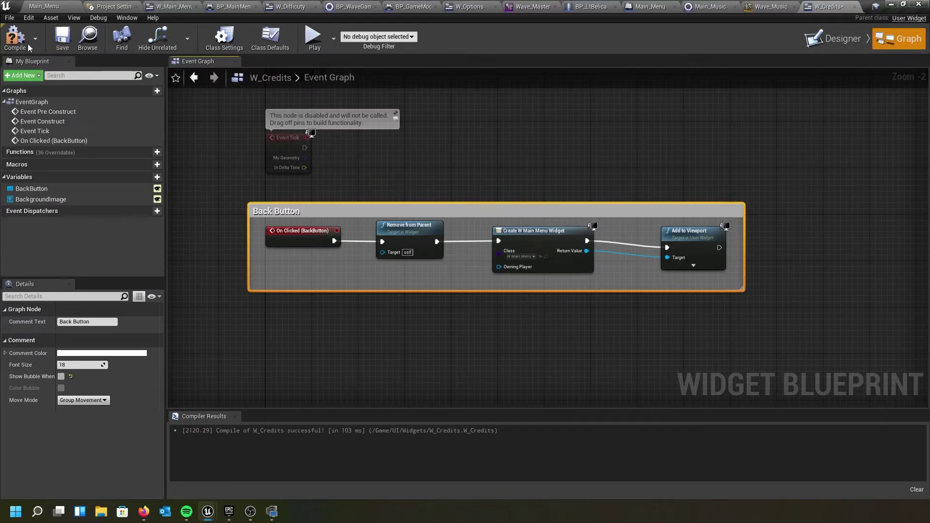
click(14, 39)
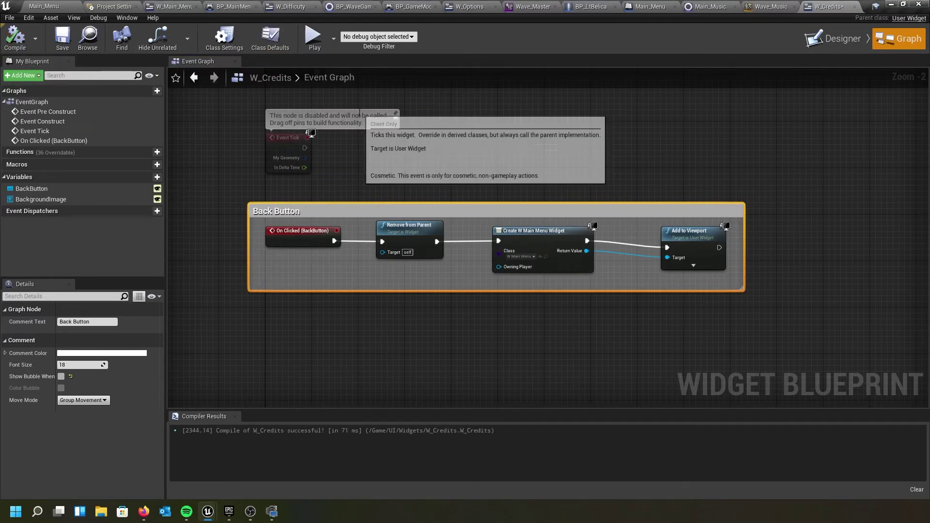
click(469, 6)
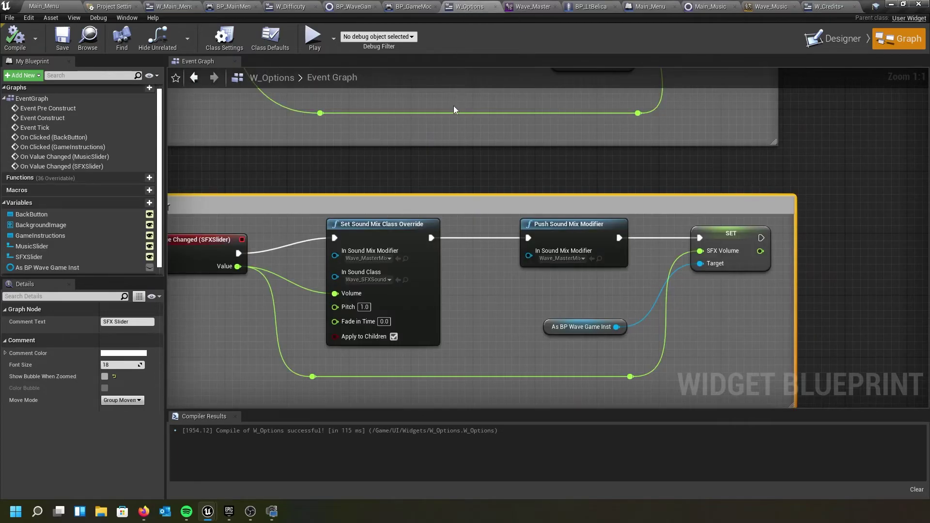
- Inspect the Game Instructions button in the W_Options designer, then return to its graph
scroll(458, 116, down, 3)
scroll(511, 133, up, 2)
click(834, 39)
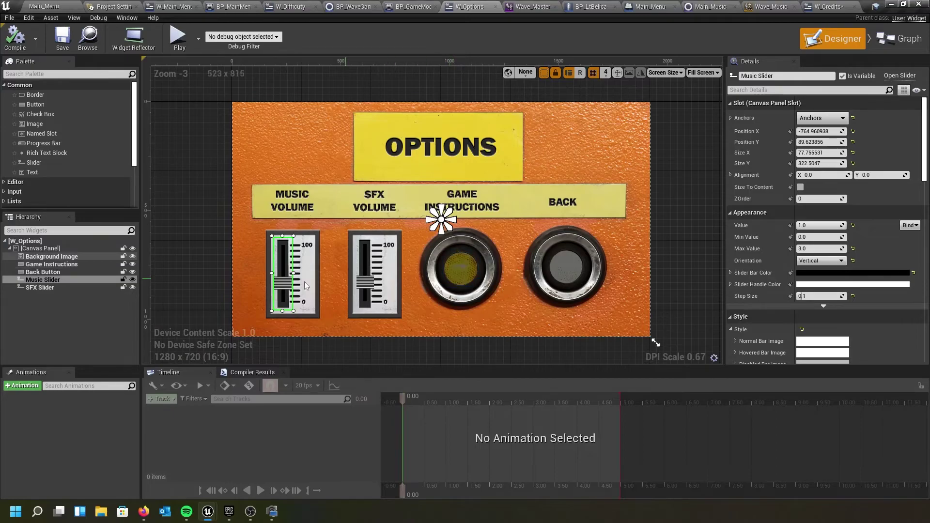
click(42, 264)
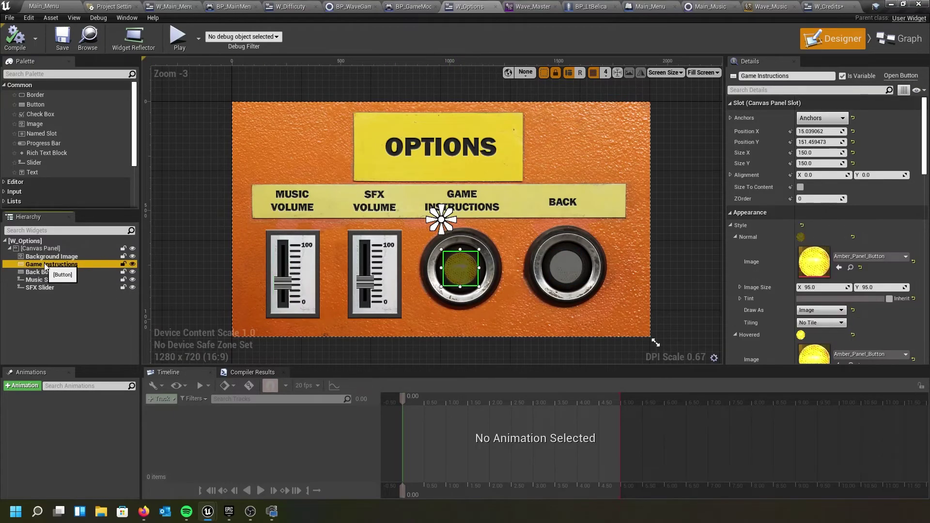
click(898, 38)
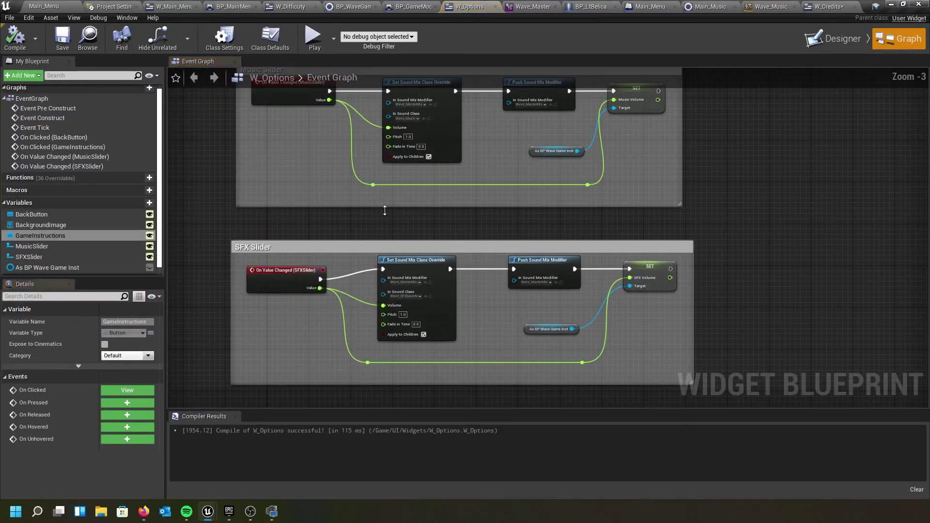
- Open the W_GameInstruct widget blueprint from Content/UI/Widgets in the Designer
click(68, 6)
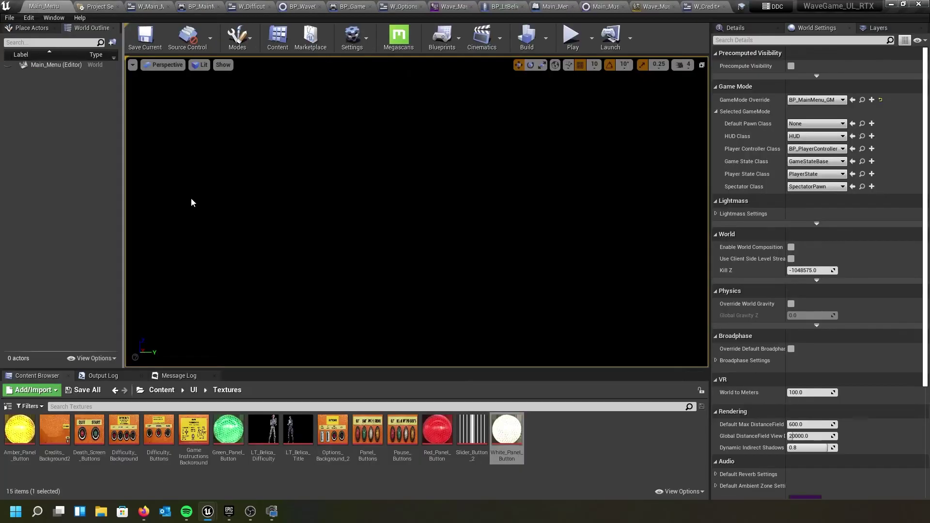
click(193, 391)
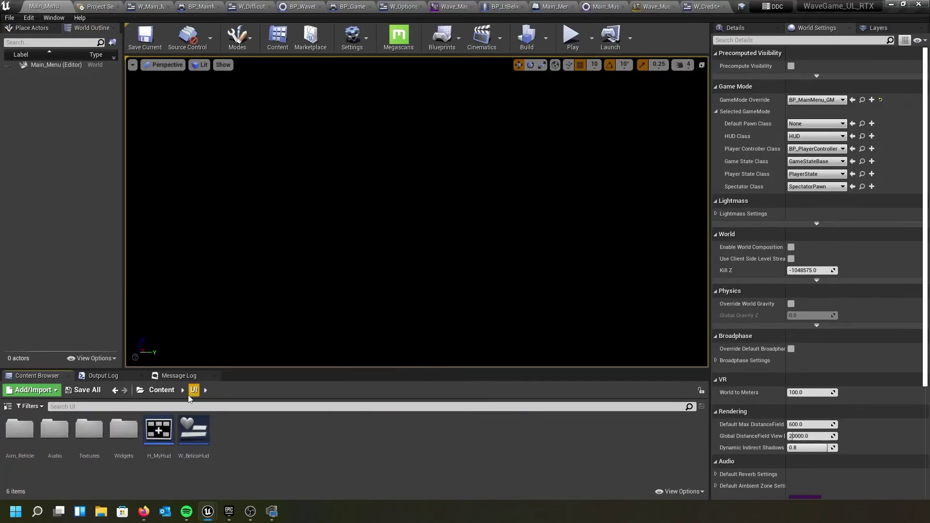
double_click(126, 430)
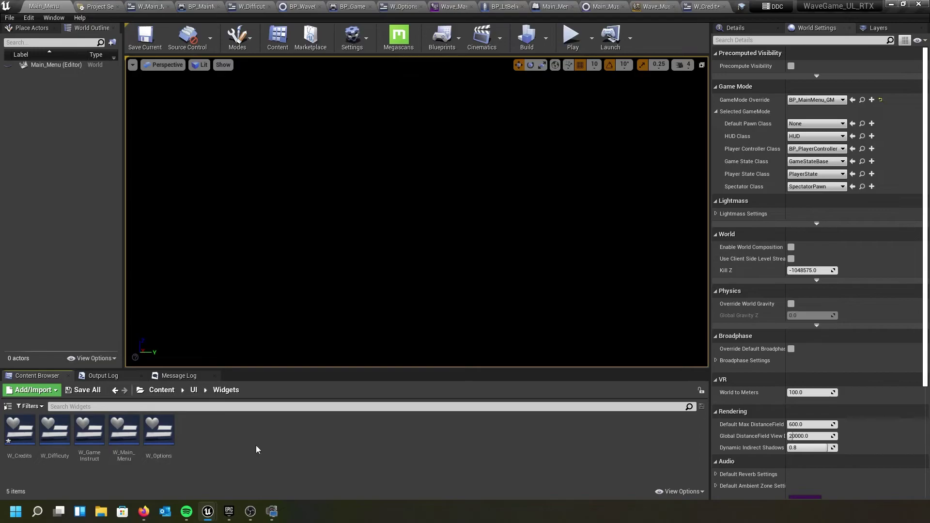
double_click(86, 451)
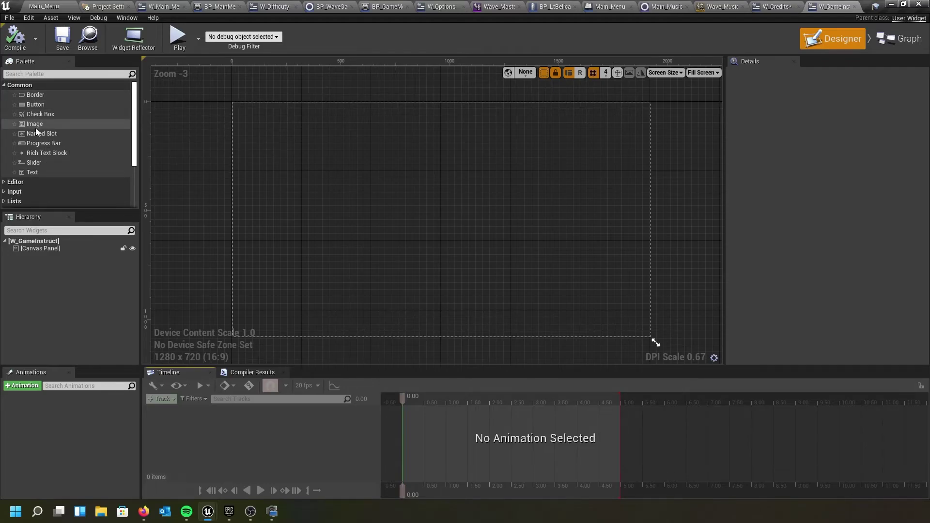
- Add an image to W_GameInstruct at 0,0, sized 1920×1080 with full-stretch anchors
drag(29, 124, 267, 144)
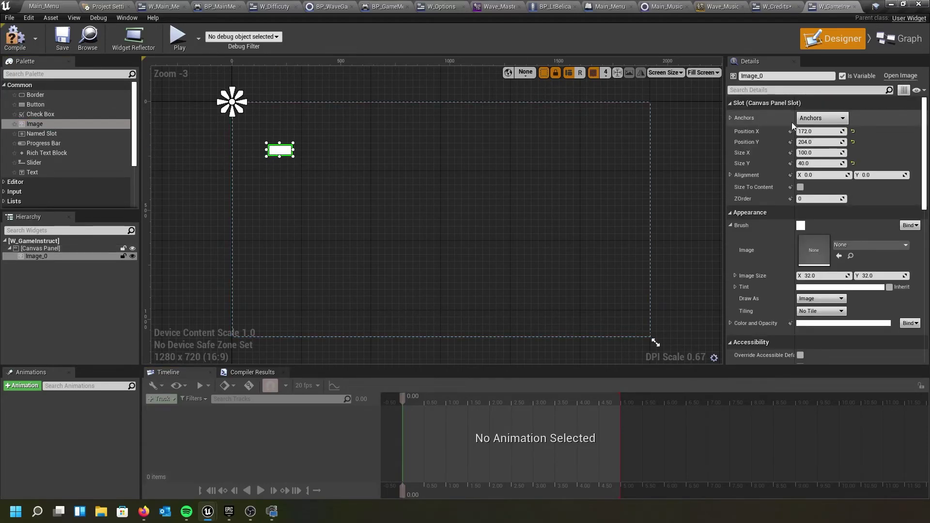
click(853, 131)
click(853, 142)
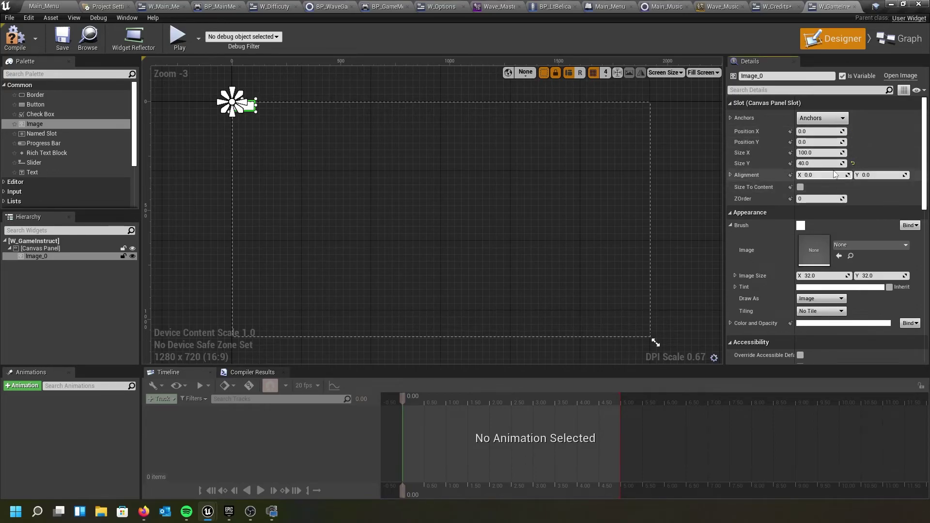
click(814, 153)
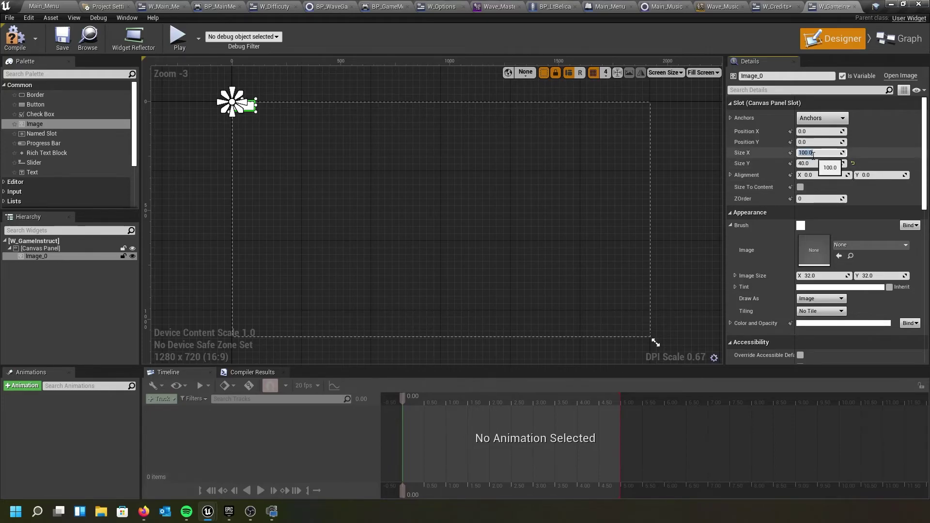
text(1920)
key(Tab)
text(1080)
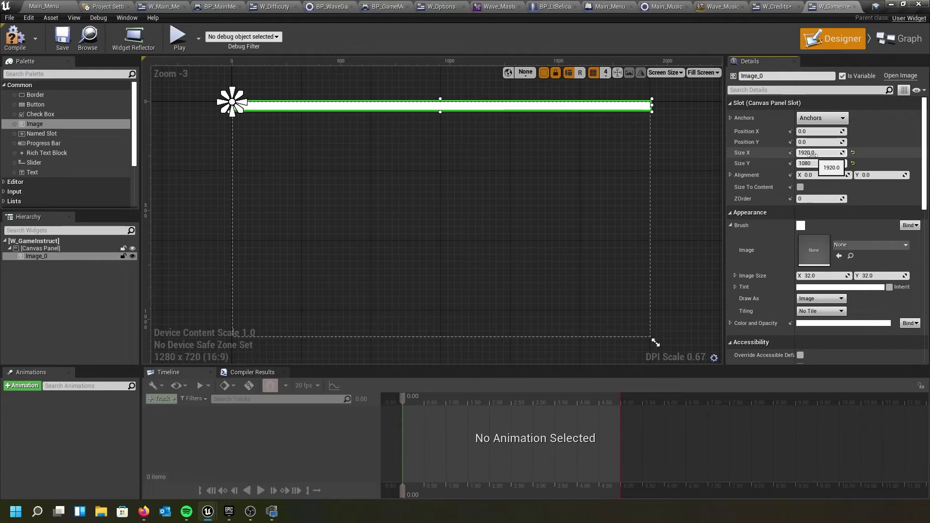
key(Return)
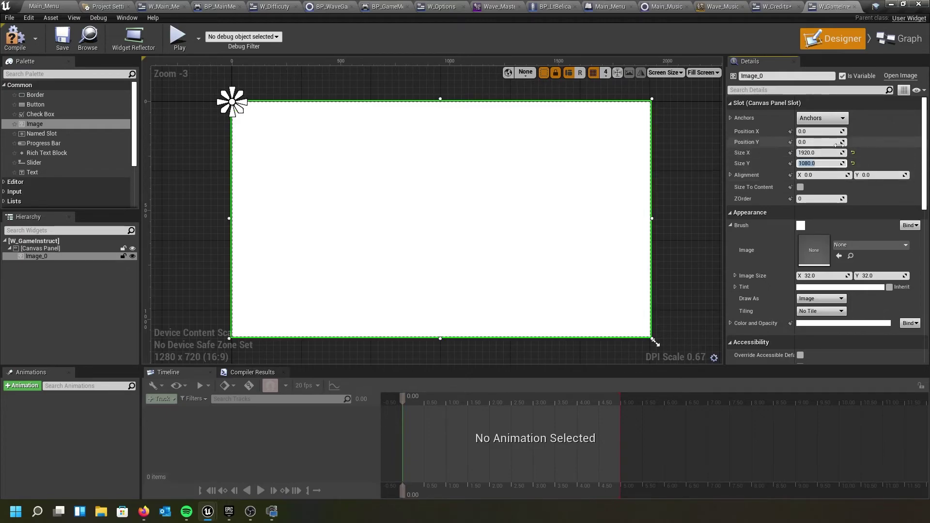
click(822, 119)
click(905, 239)
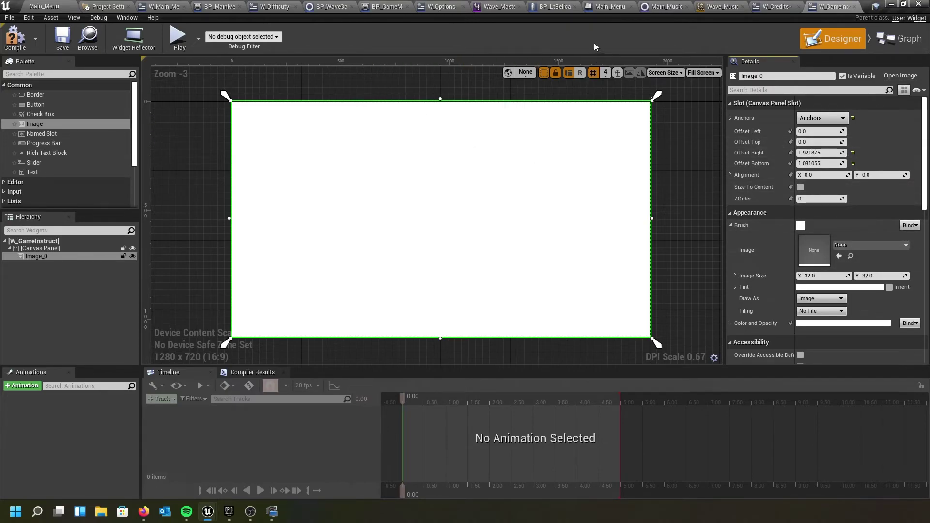
- Compile W_GameInstruct and bring up the W_Credits Designer
click(39, 48)
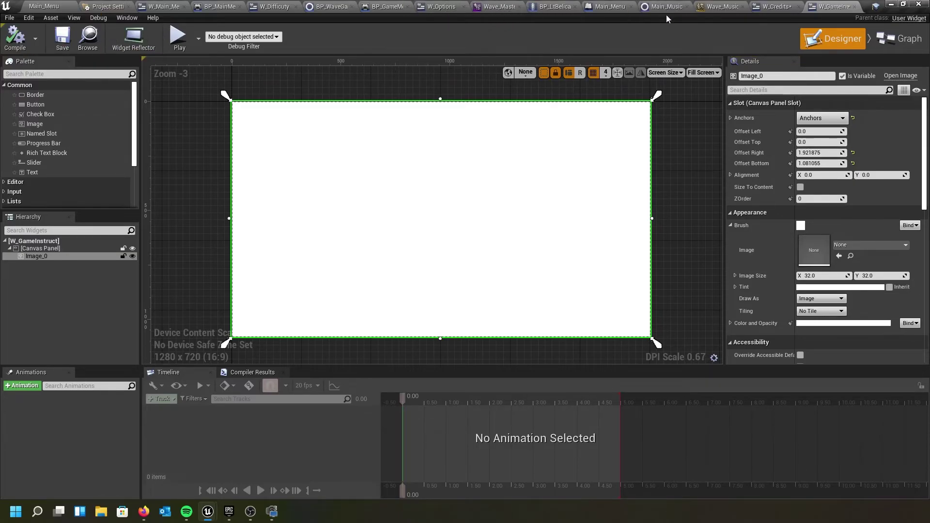
click(768, 7)
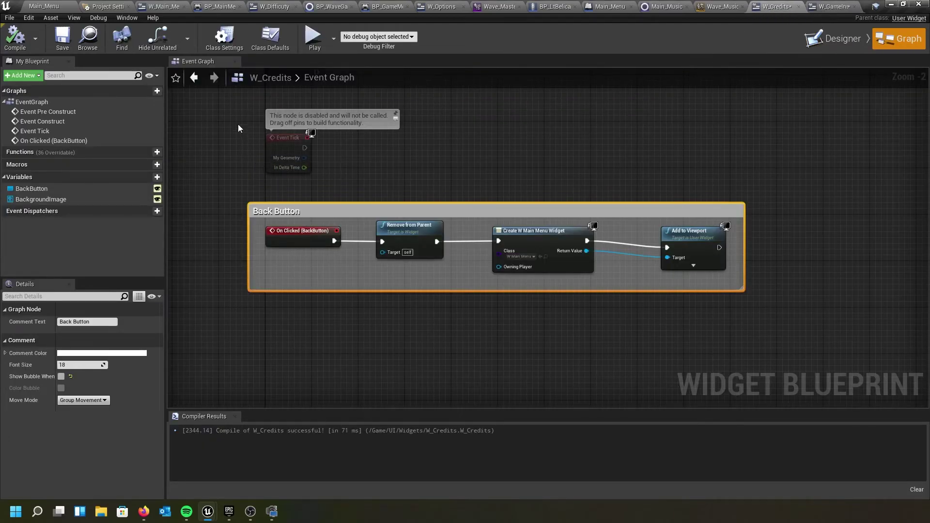
click(834, 39)
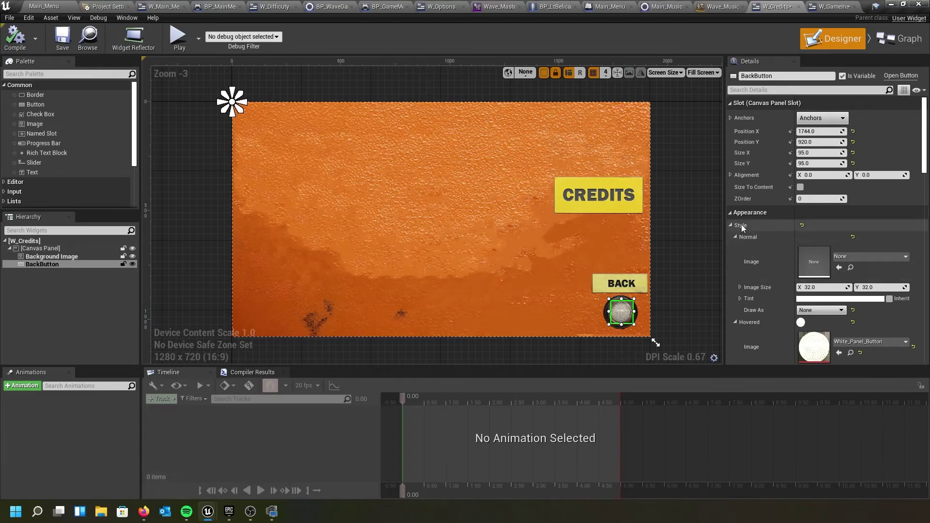
- Anchor the W_Credits back button to the centre and compile W_Credits
click(831, 120)
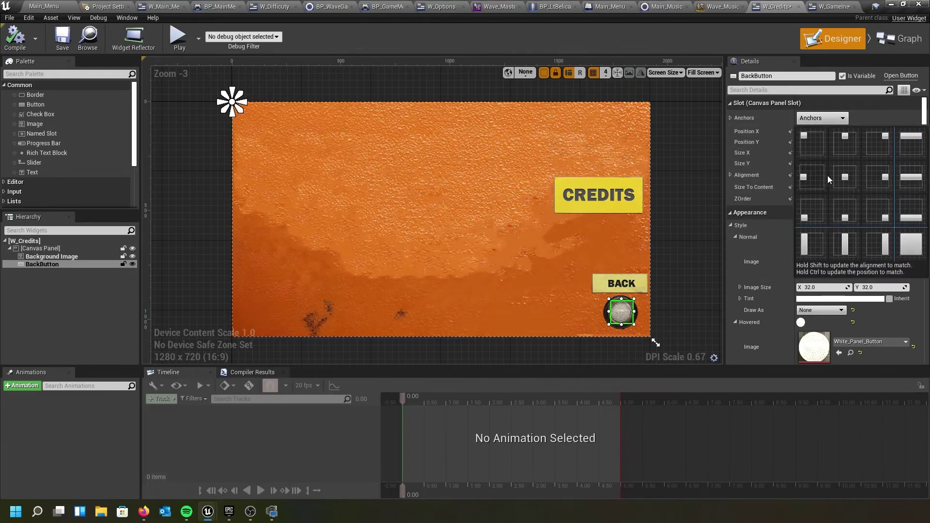
click(848, 175)
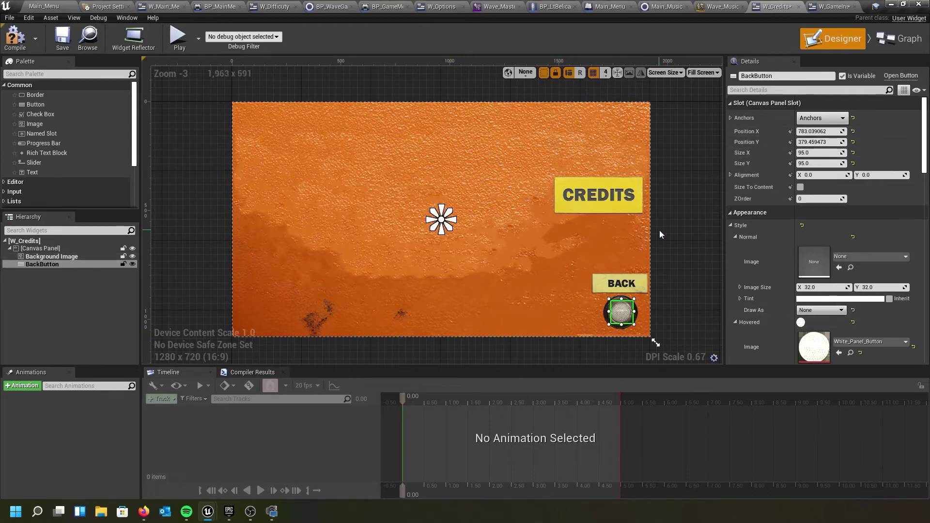
click(15, 39)
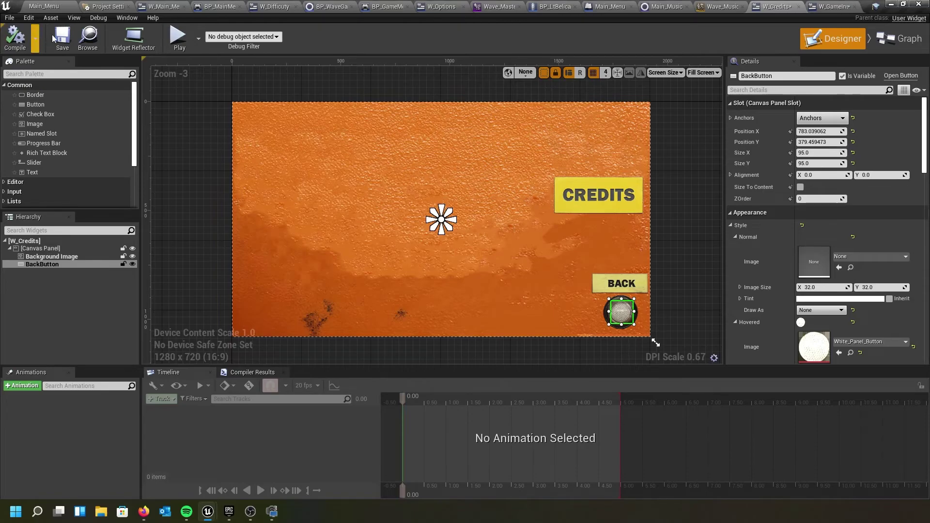
- Set Image_0's brush to the GameInstructionsBackground texture from the UI Textures folder
click(62, 7)
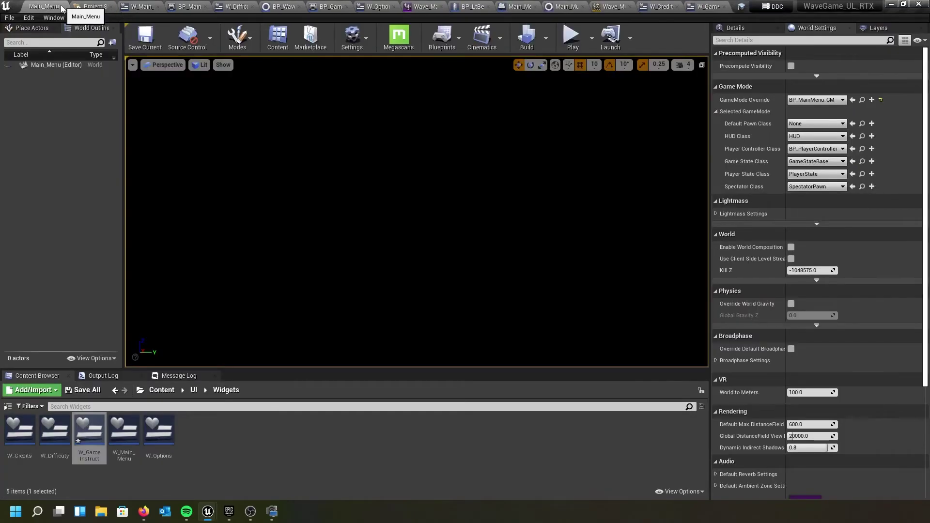
click(704, 6)
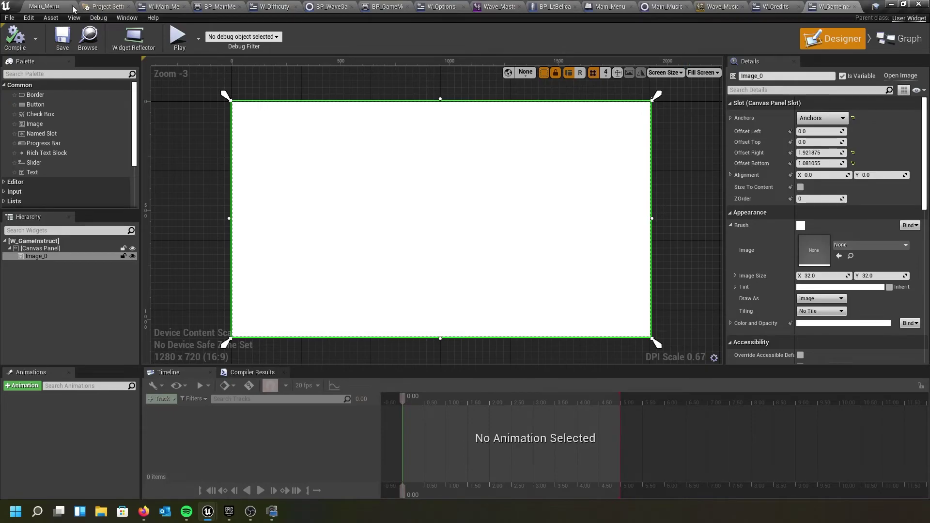
click(73, 7)
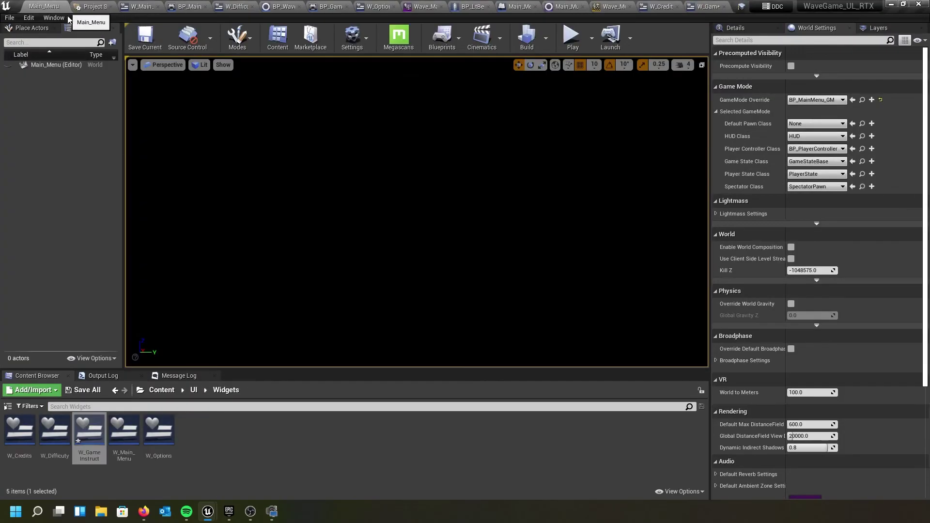
click(194, 390)
double_click(102, 439)
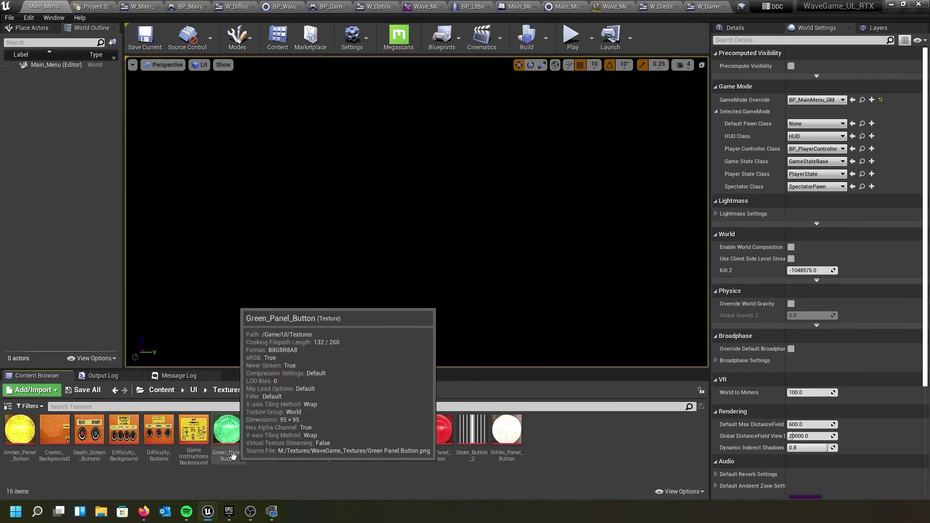
click(193, 436)
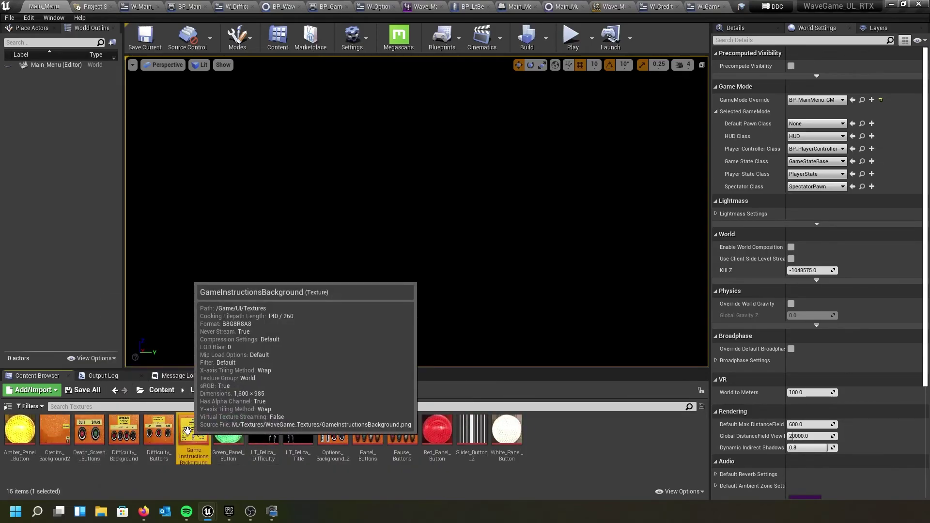
click(700, 7)
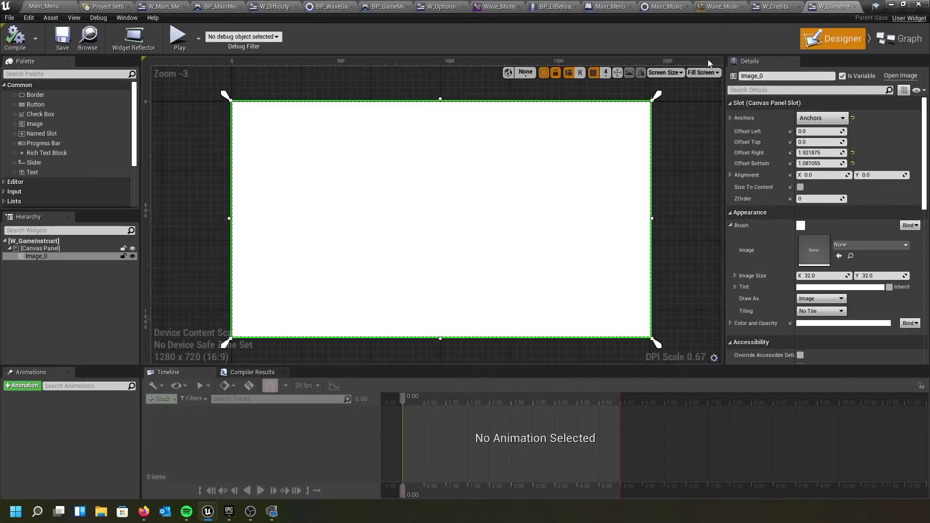
click(838, 256)
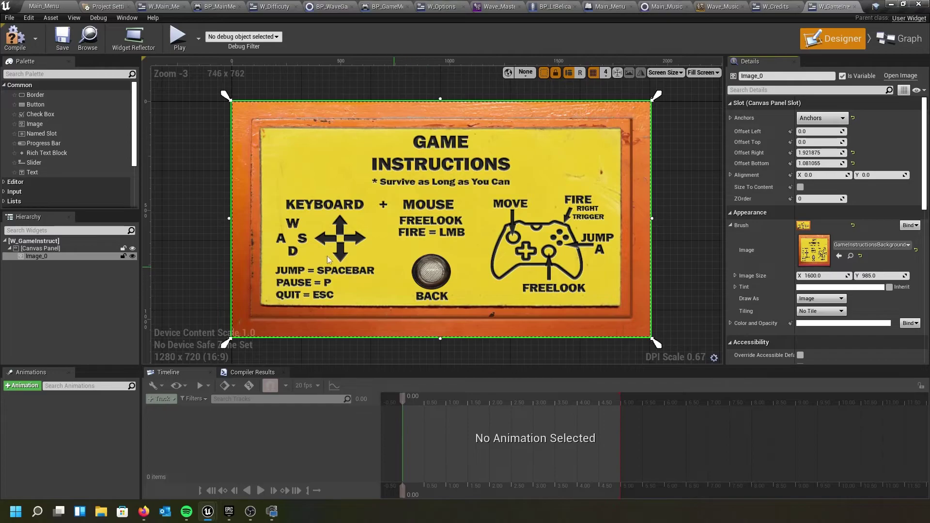
- Add a 95×95 button and nudge it over the round BACK graphic at 868, 736
drag(30, 104, 422, 271)
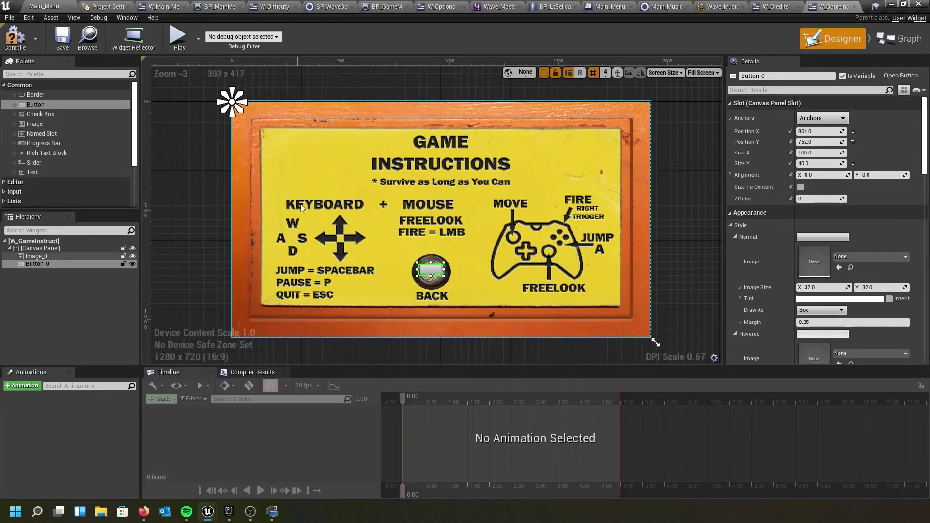
click(818, 153)
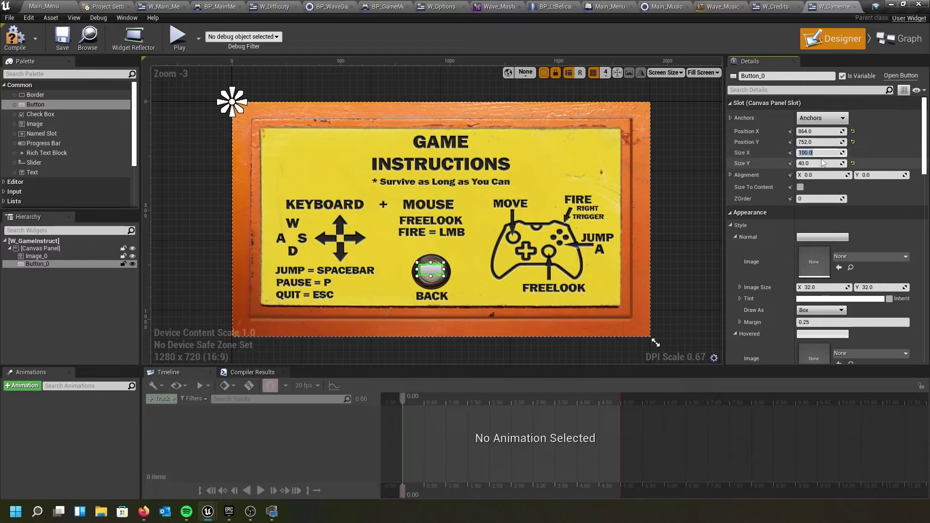
text(95)
click(822, 163)
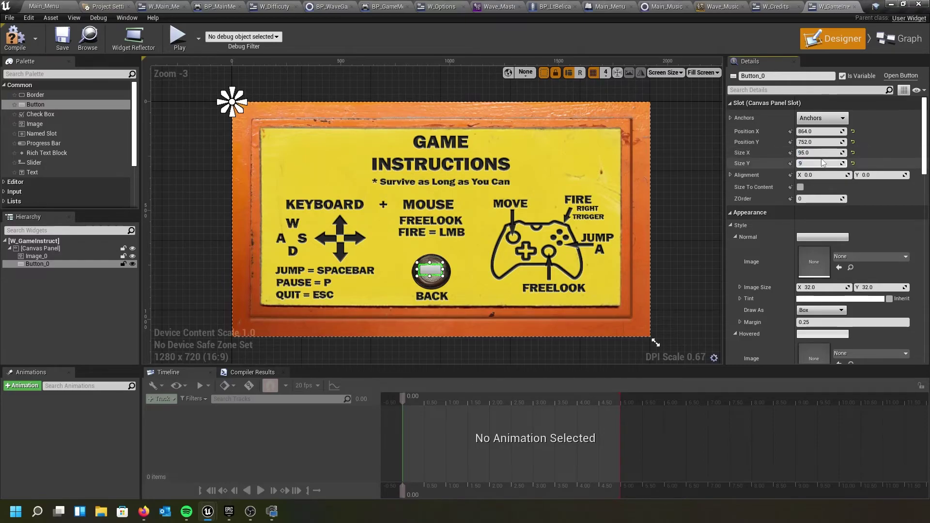
text(95)
key(Tab)
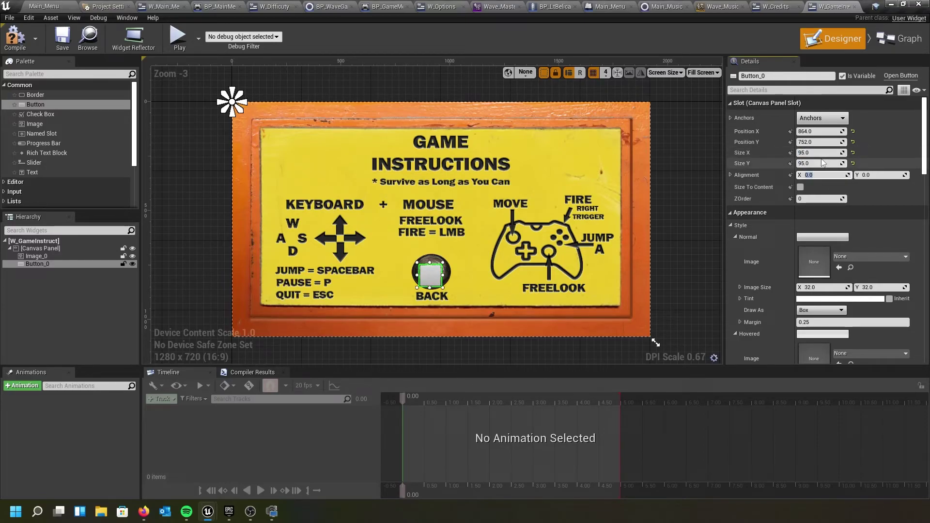
drag(434, 278, 436, 271)
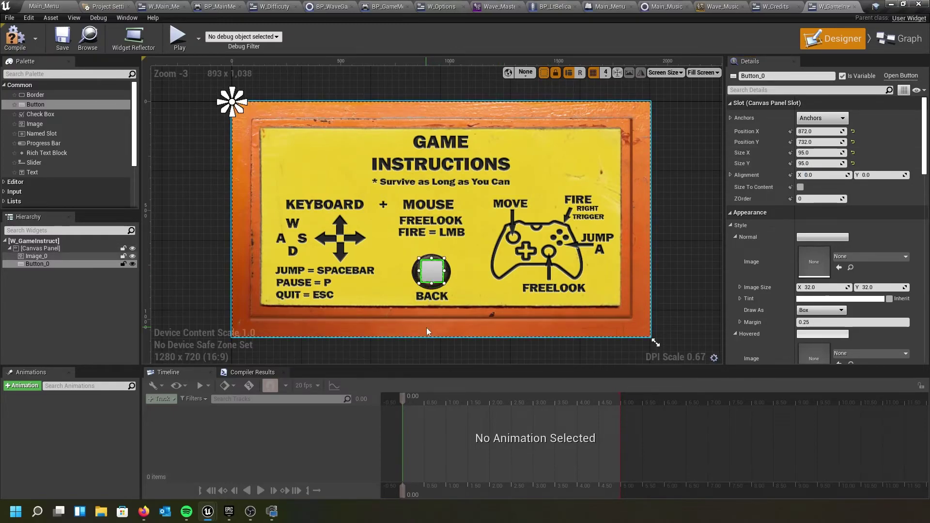
key(Down)
key(Left)
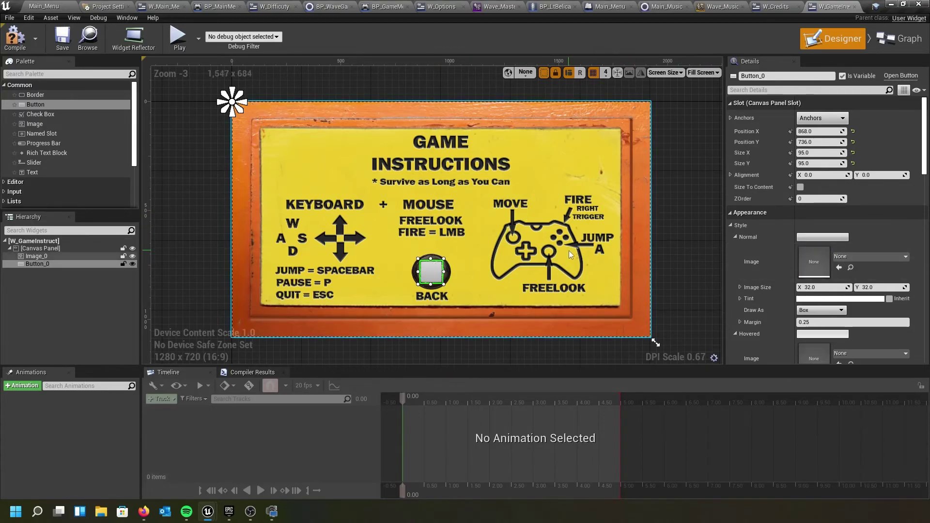
- Make Button_0's normal state draw nothing and its hovered and pressed states show White_Panel_Button
click(820, 311)
click(804, 318)
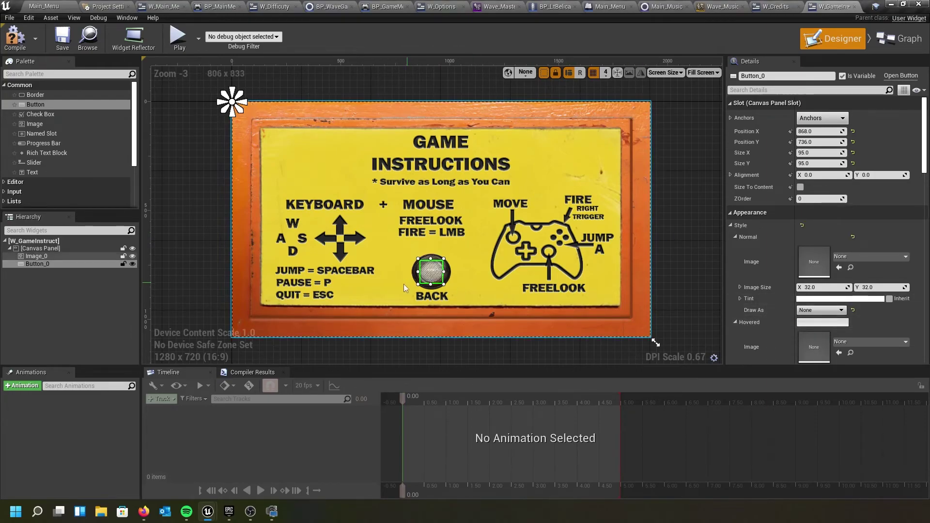
click(43, 7)
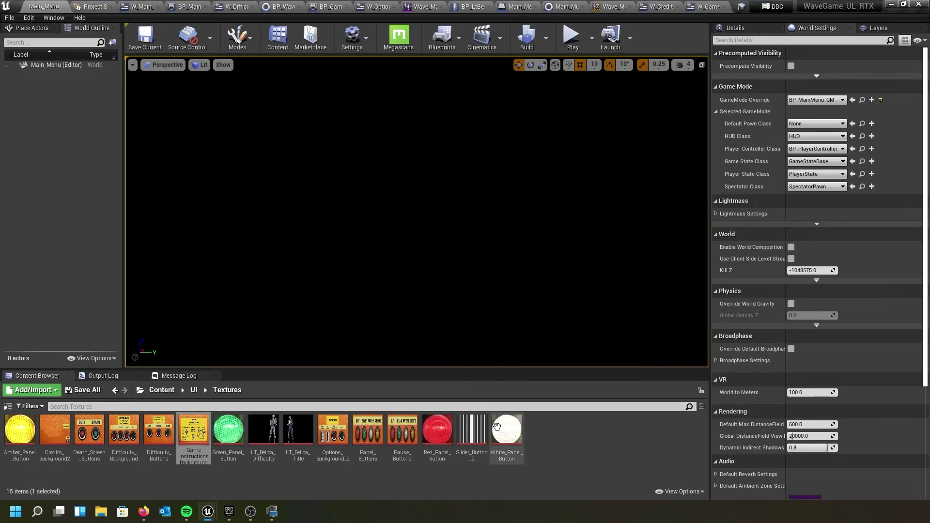
click(706, 7)
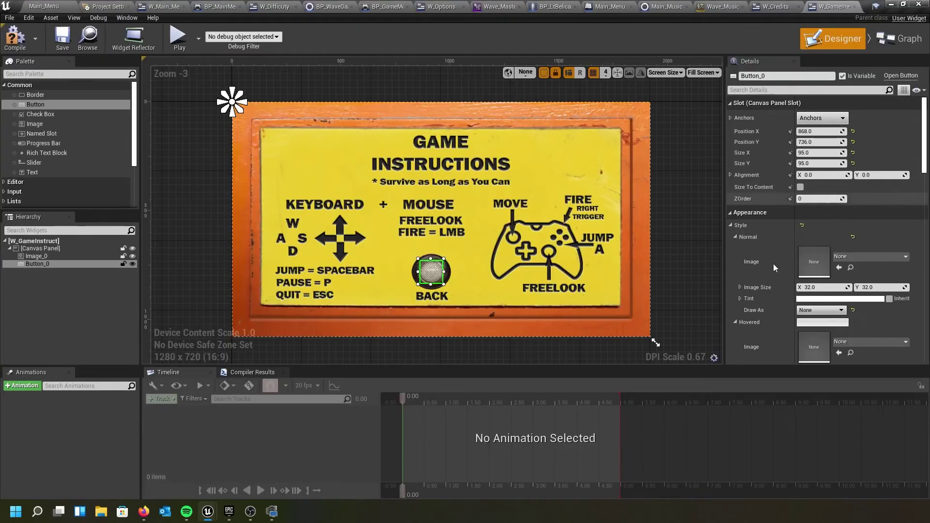
scroll(783, 280, down, 3)
click(839, 290)
scroll(814, 289, down, 3)
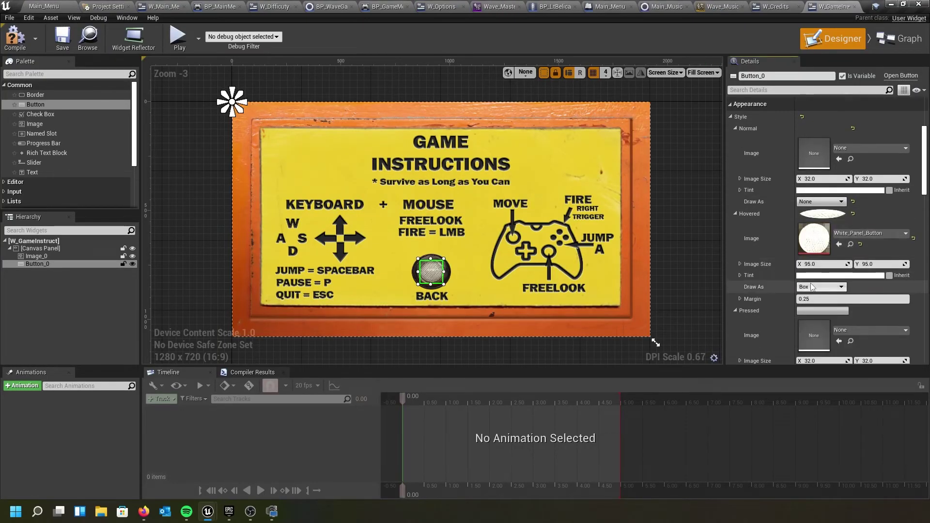
click(821, 225)
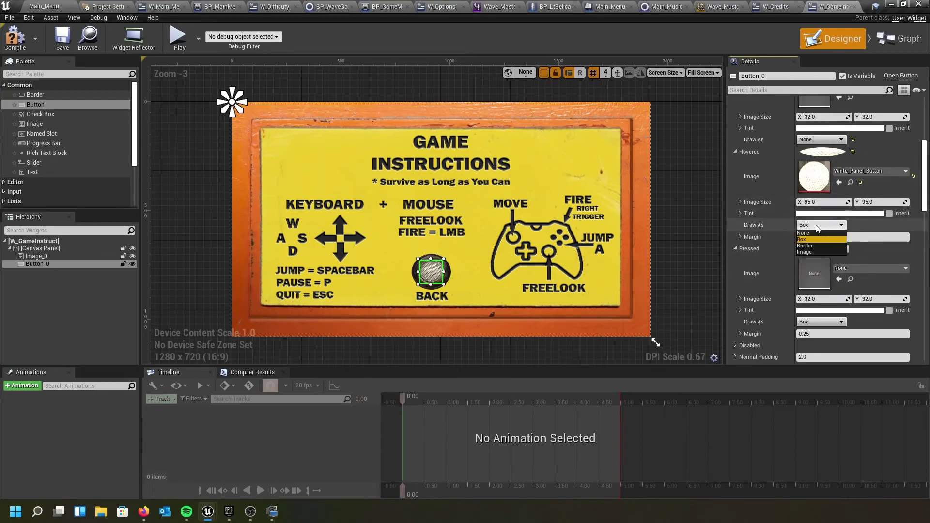
click(820, 251)
click(839, 280)
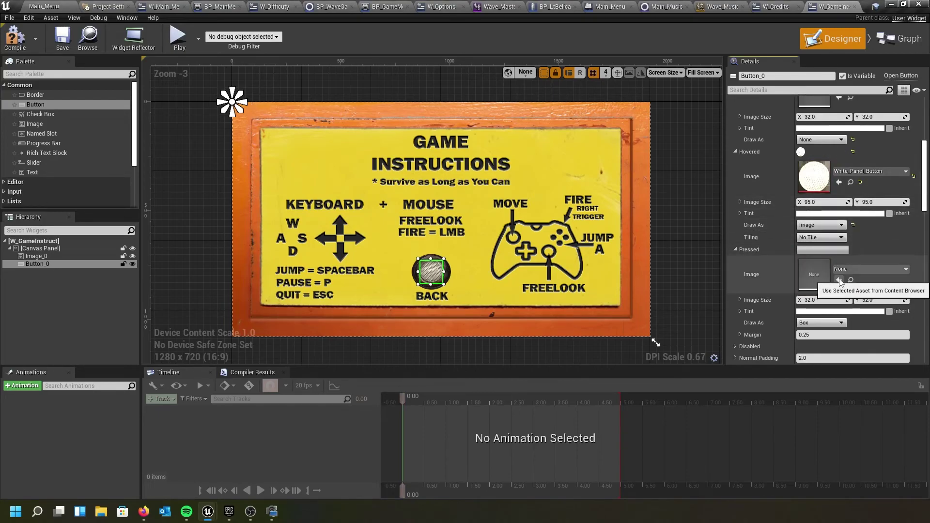
click(822, 323)
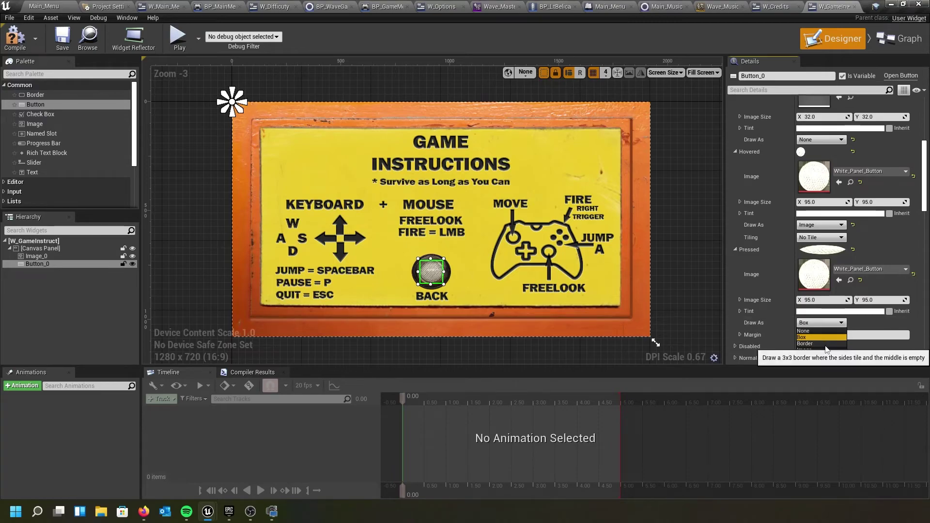
click(819, 350)
- Set Button_0's Pressed Sound to Button_HighPitch
scroll(829, 271, down, 3)
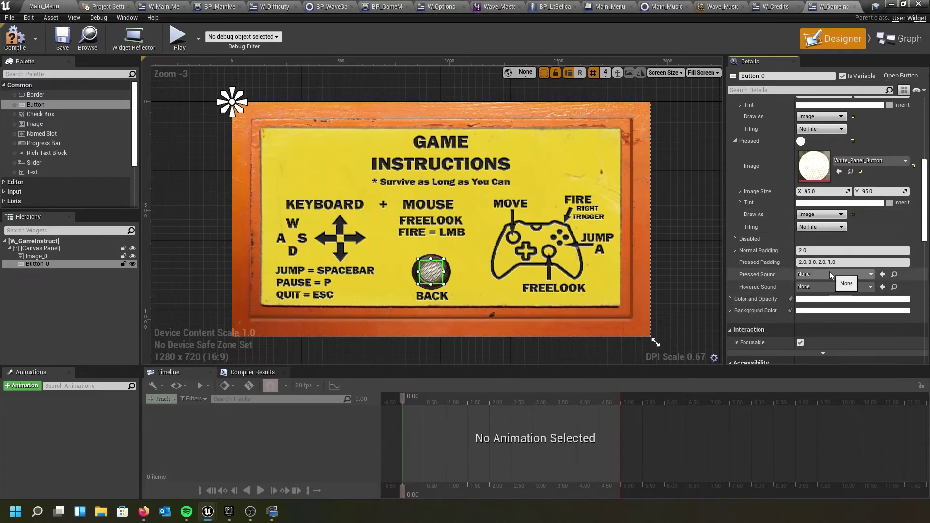
click(829, 273)
text(soun)
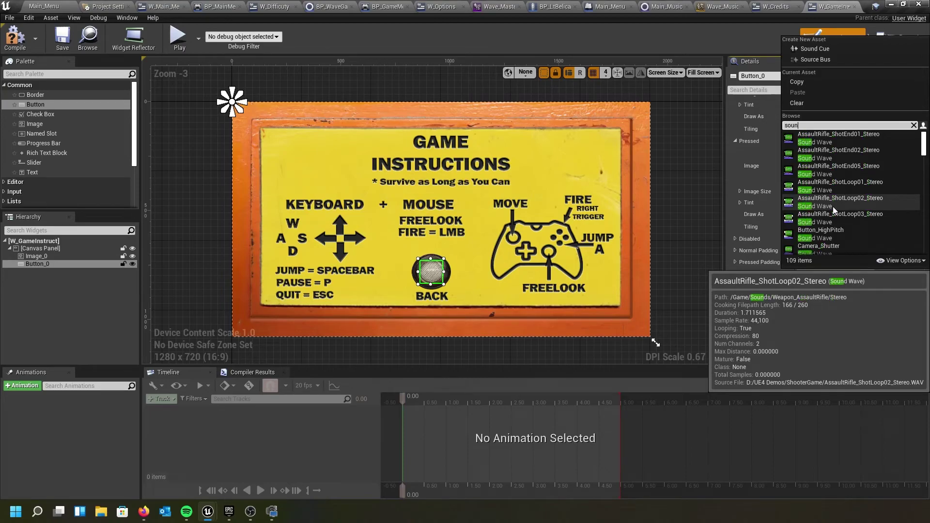
key(ctrl+a)
key(BackSpace)
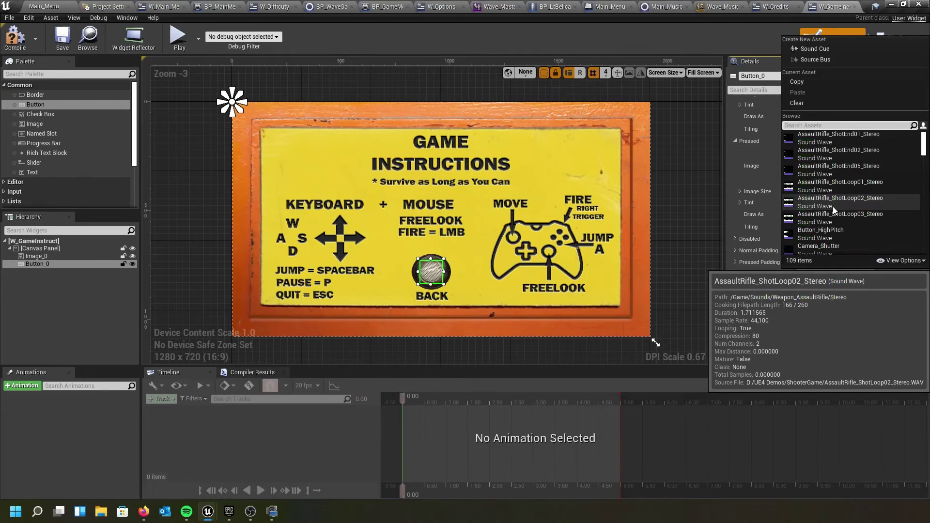
text(butt)
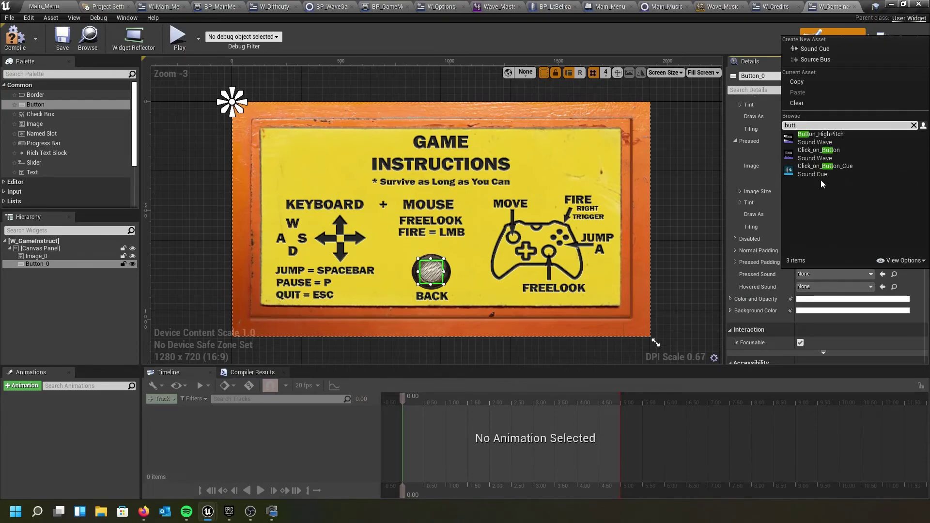
click(807, 138)
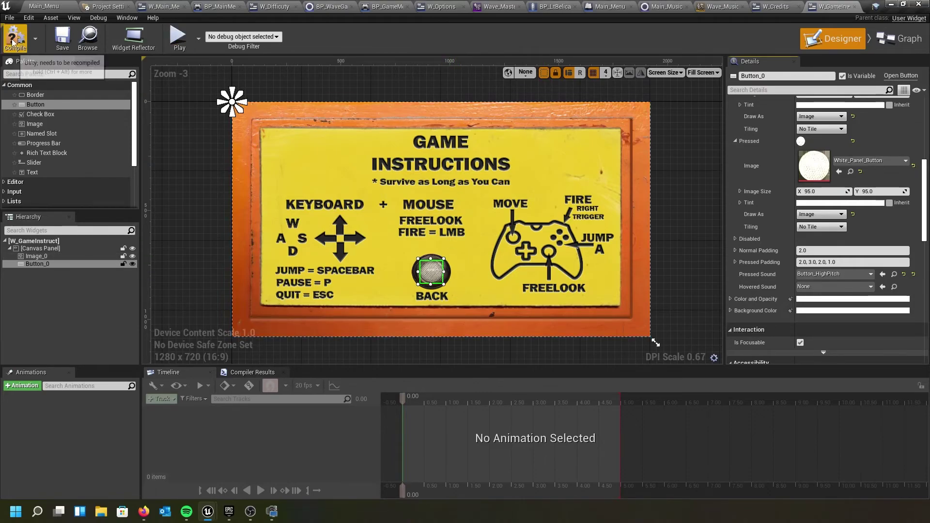
- Save W_GameInstruct and select the Back Button node group in W_Credits' event graph
click(62, 39)
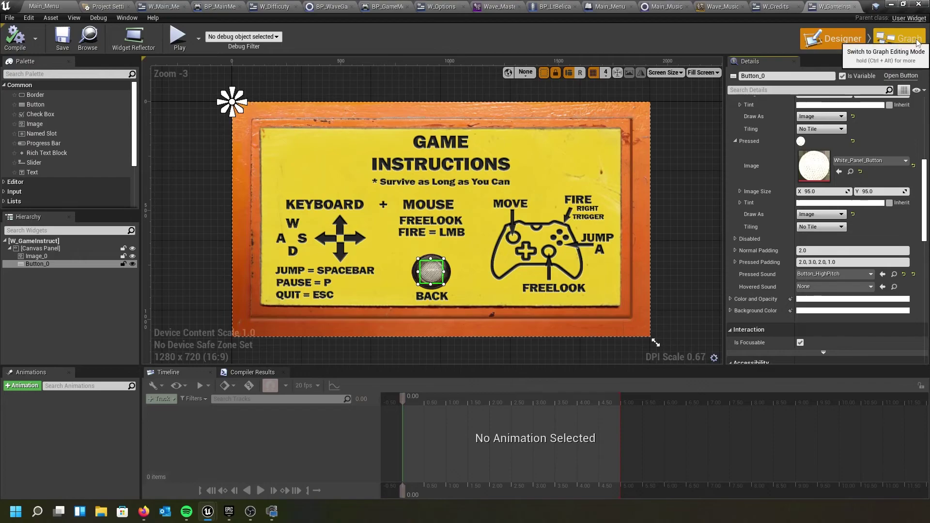
click(899, 39)
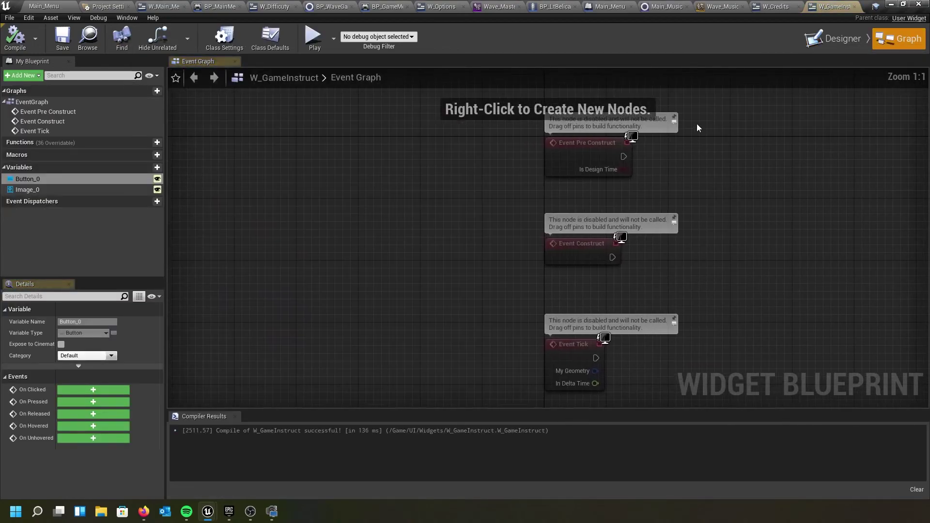
click(765, 9)
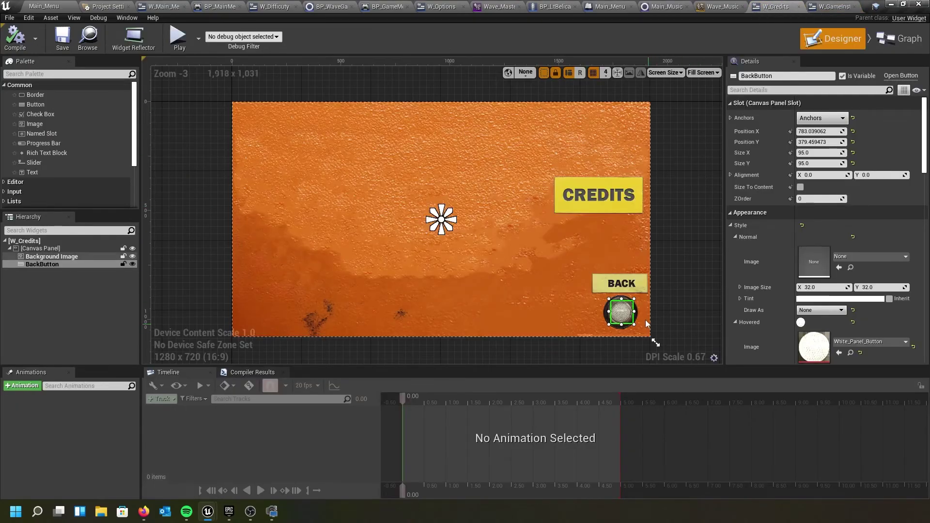
click(900, 38)
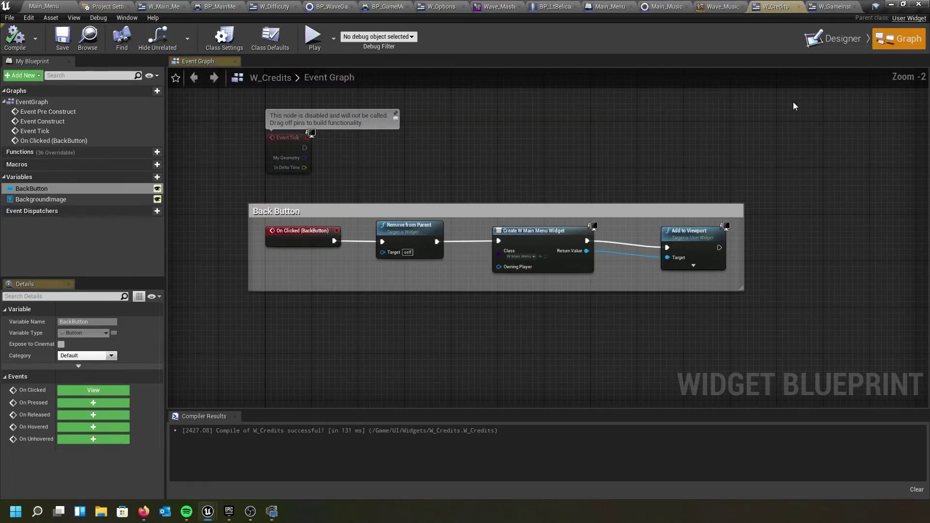
drag(360, 215, 646, 281)
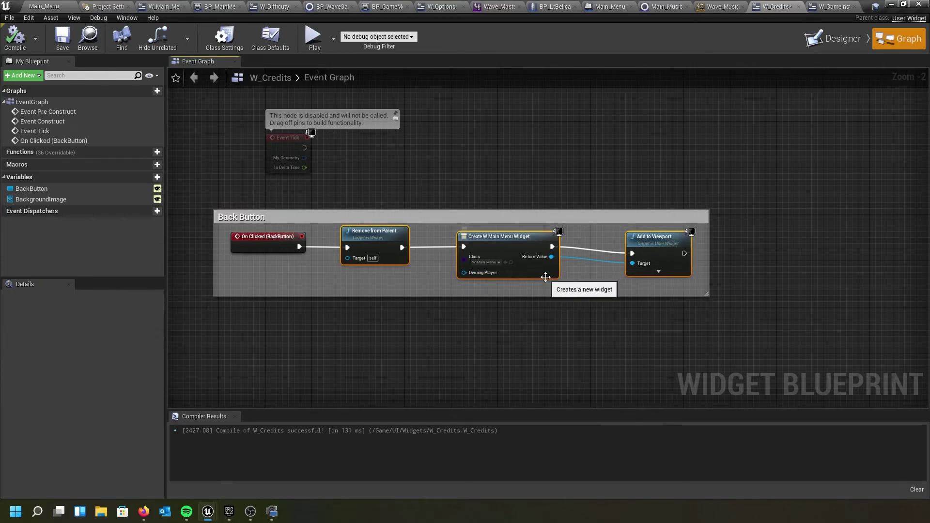
- Add On Clicked (Button_0), paste and wire the back-button nodes, and create W_Options
click(833, 7)
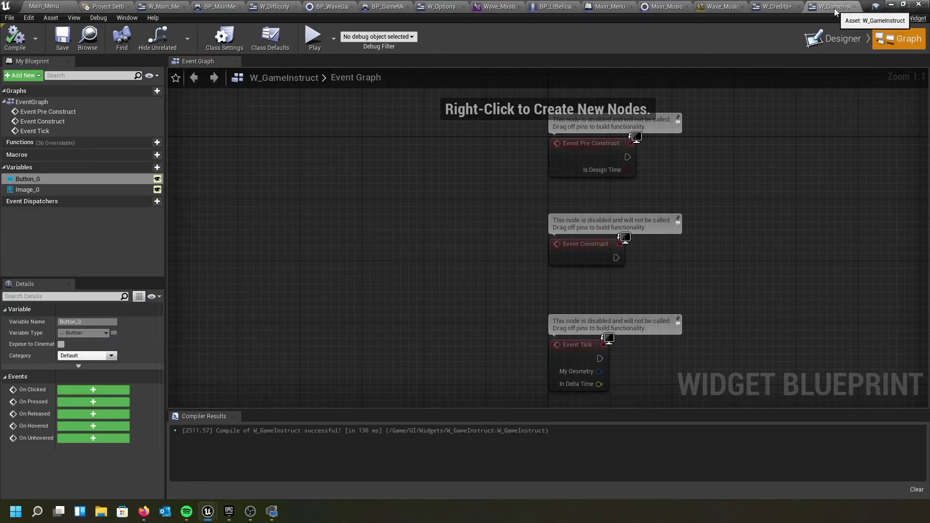
right_drag(721, 202, 593, 91)
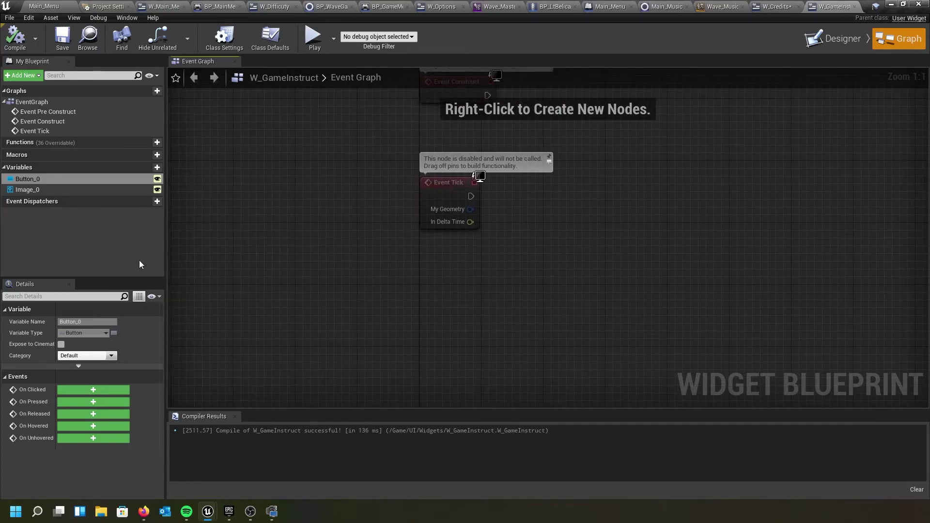
click(42, 178)
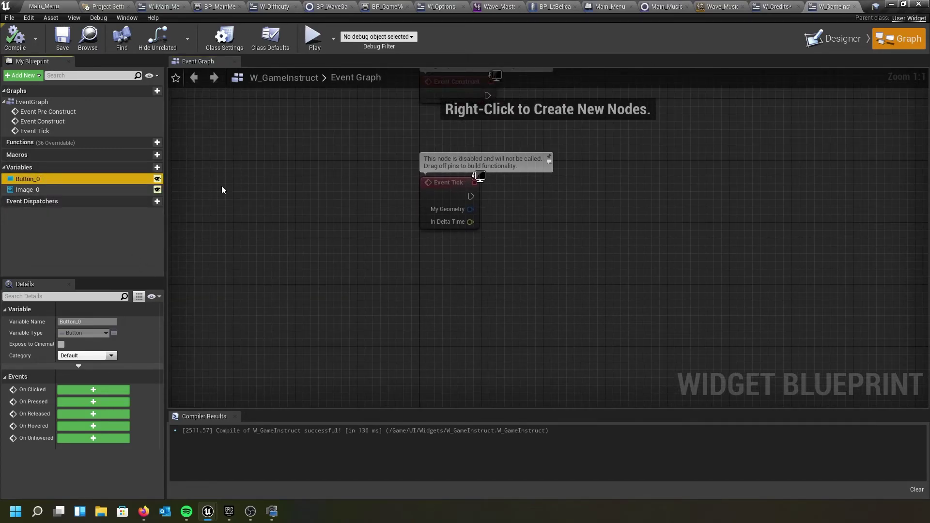
click(91, 390)
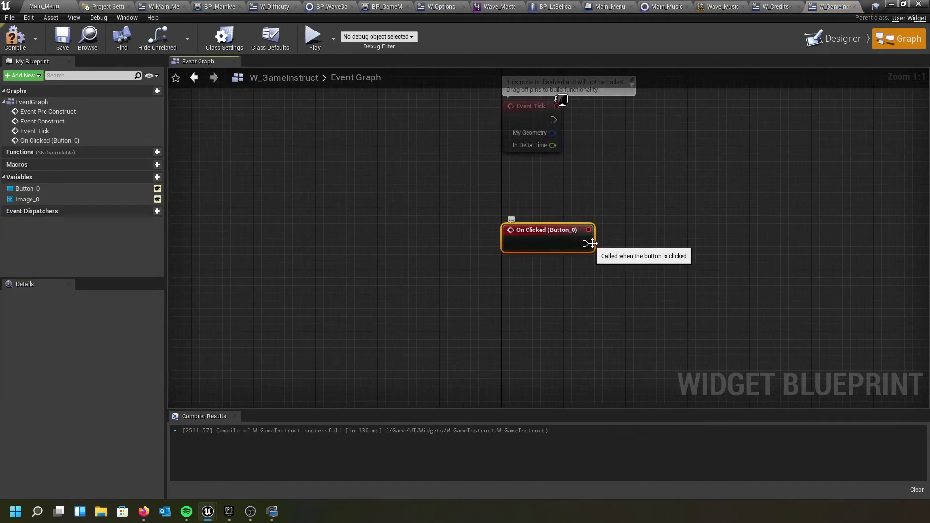
right_drag(620, 284, 328, 284)
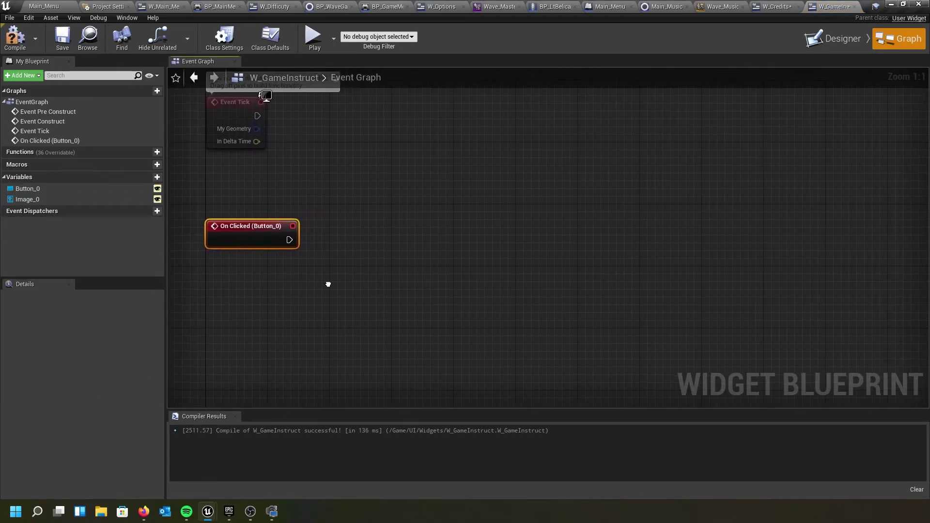
key(ctrl+v)
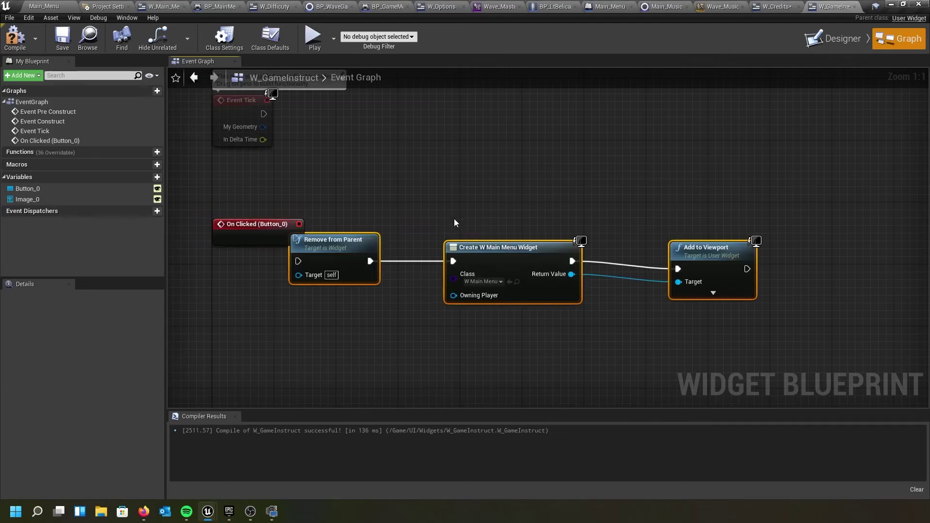
drag(533, 253, 588, 230)
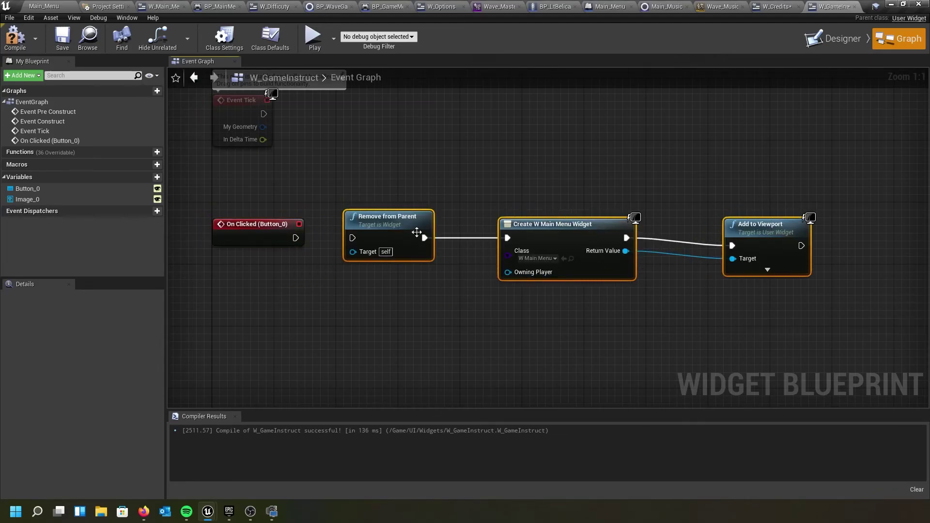
drag(295, 238, 351, 237)
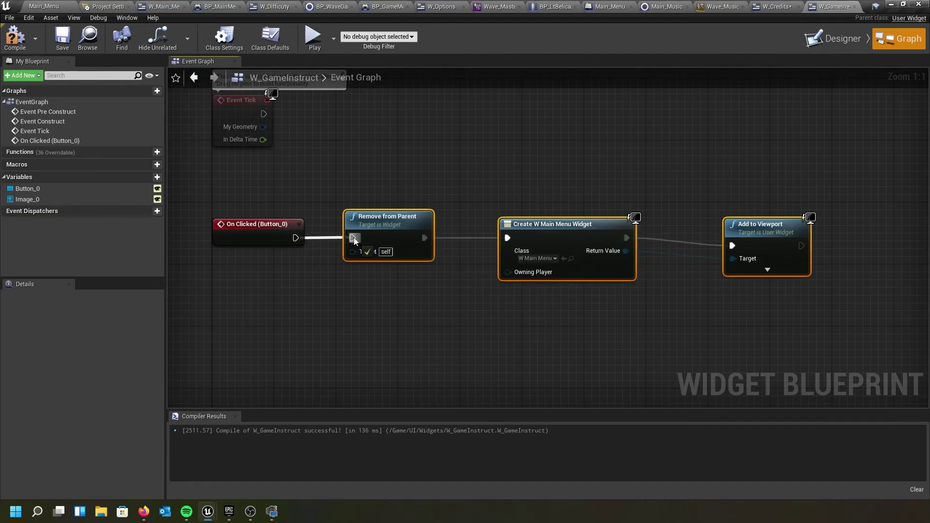
click(556, 259)
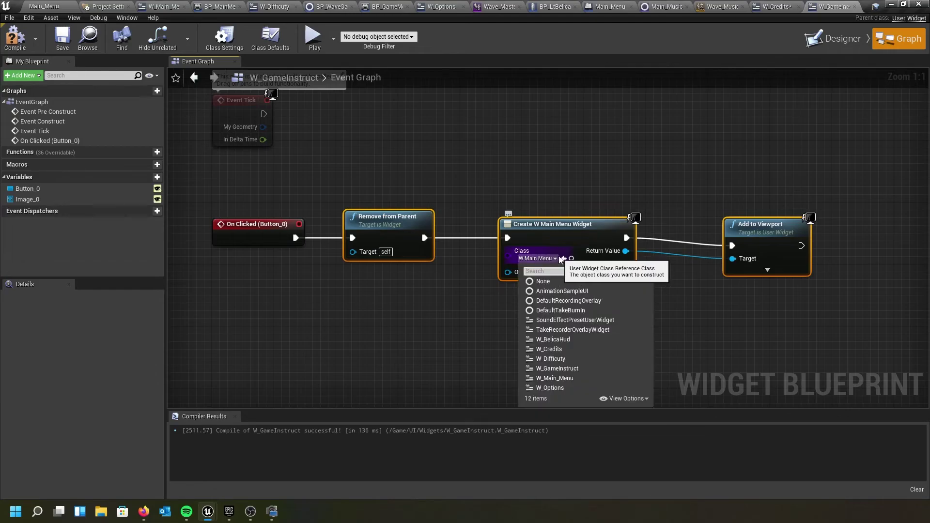
click(558, 388)
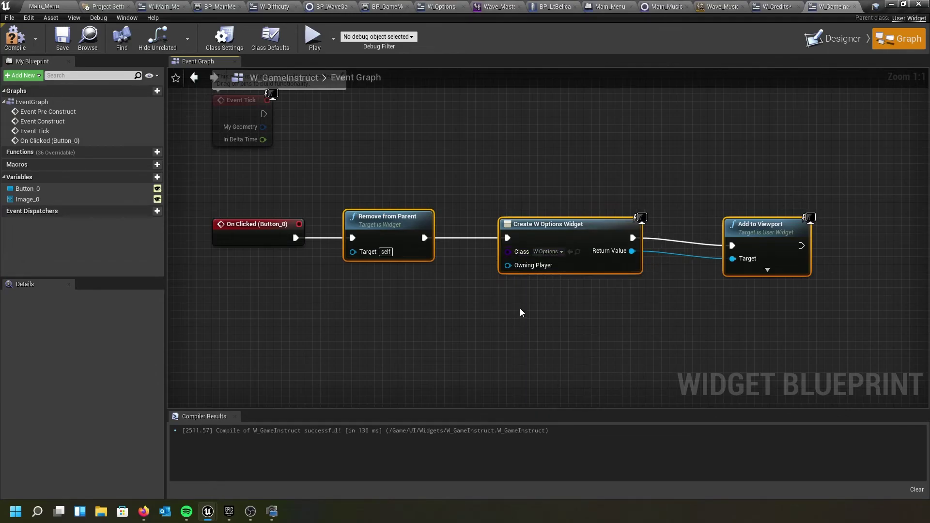
- Group the four back-button nodes in a 'Back Button' comment
drag(192, 175, 812, 304)
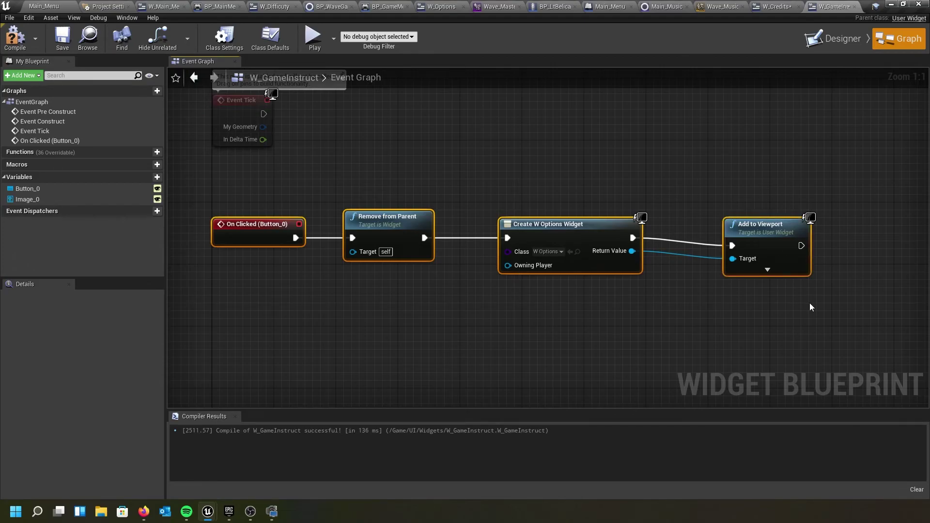
text(c)
text(Back But)
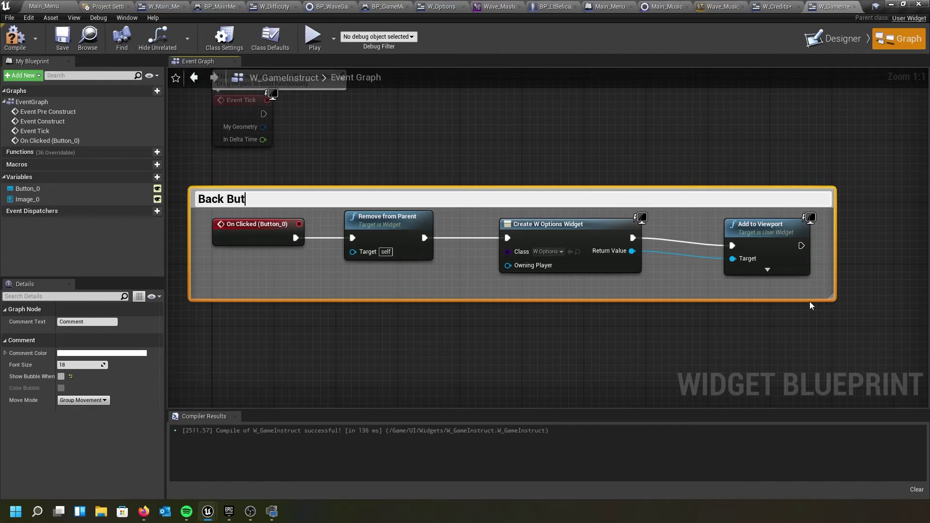
text(ton)
key(Return)
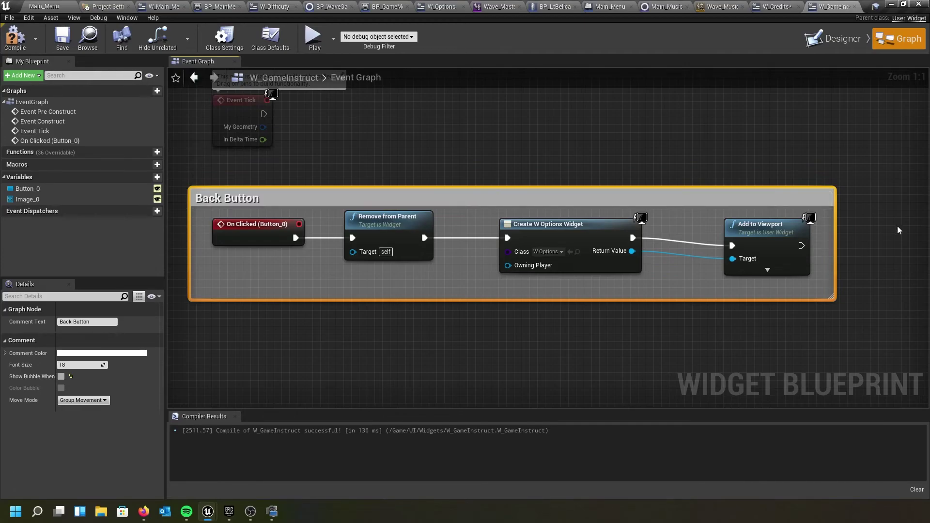
- Rename Button_0 to 'Back Button' in the Designer and compile W_GameInstruct
click(833, 43)
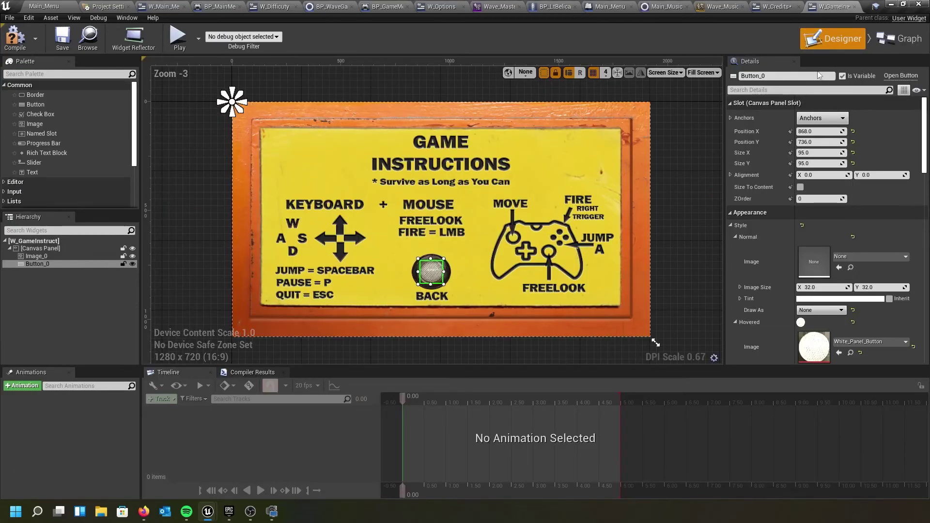
key(BackSpace)
key(BackSpace)
key(BackSpace)
key(BackSpace)
key(BackSpace)
key(BackSpace)
key(BackSpace)
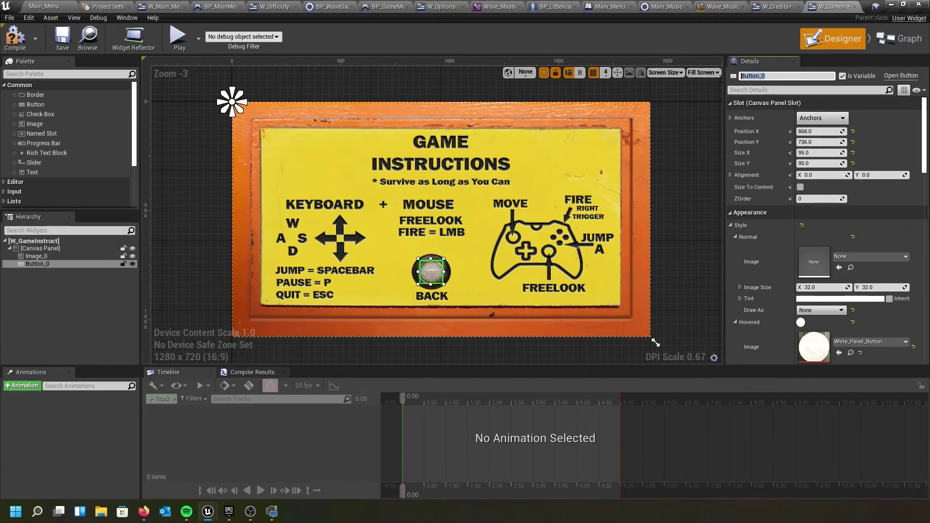
text(a)
key(BackSpace)
text(ac)
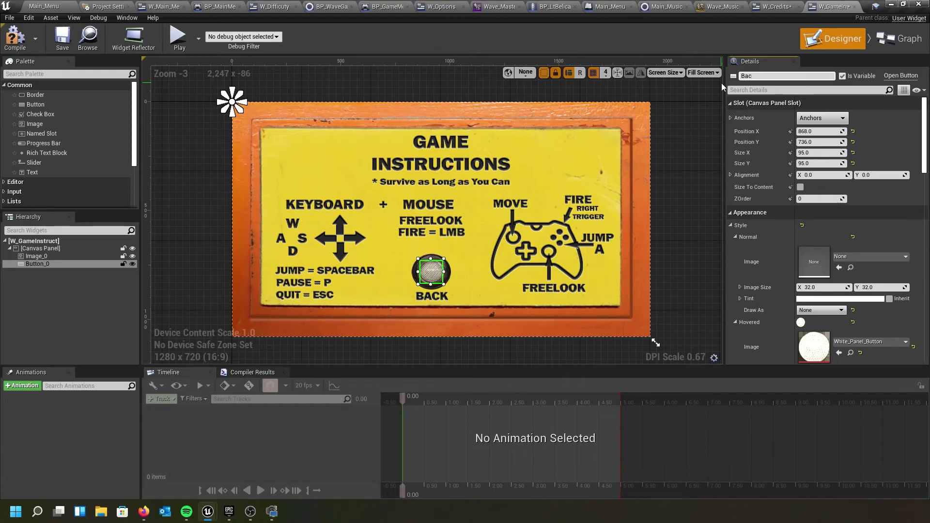
text(k Button)
key(Return)
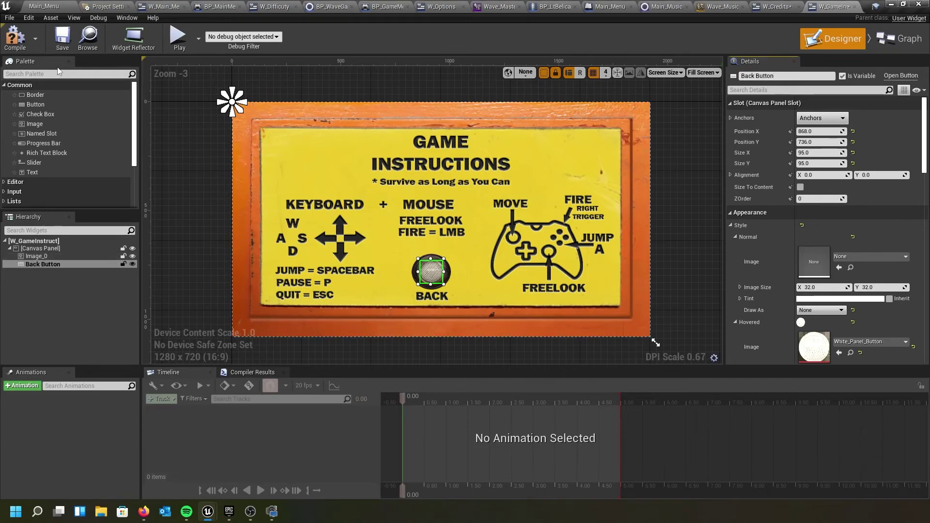
click(15, 43)
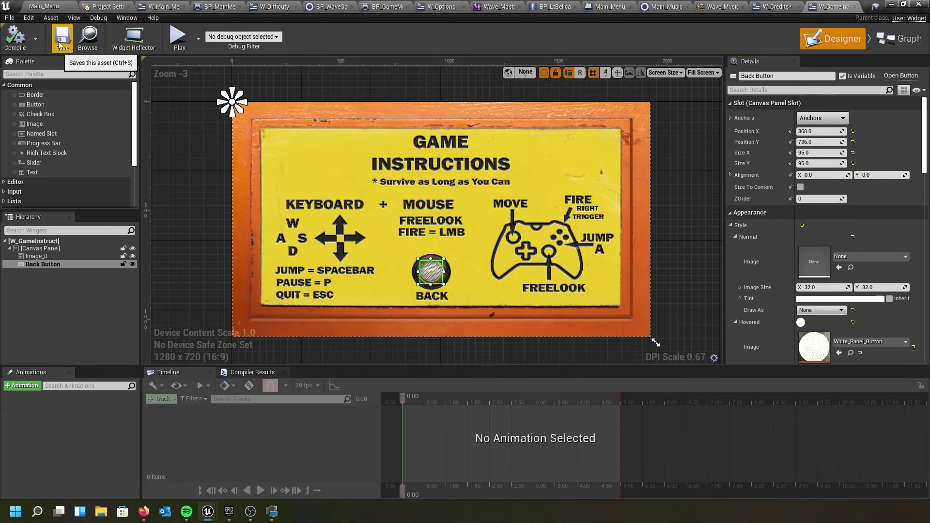
- Play in editor, go Options to Game Instructions, confirm BACK returns to Options, then stop
click(64, 5)
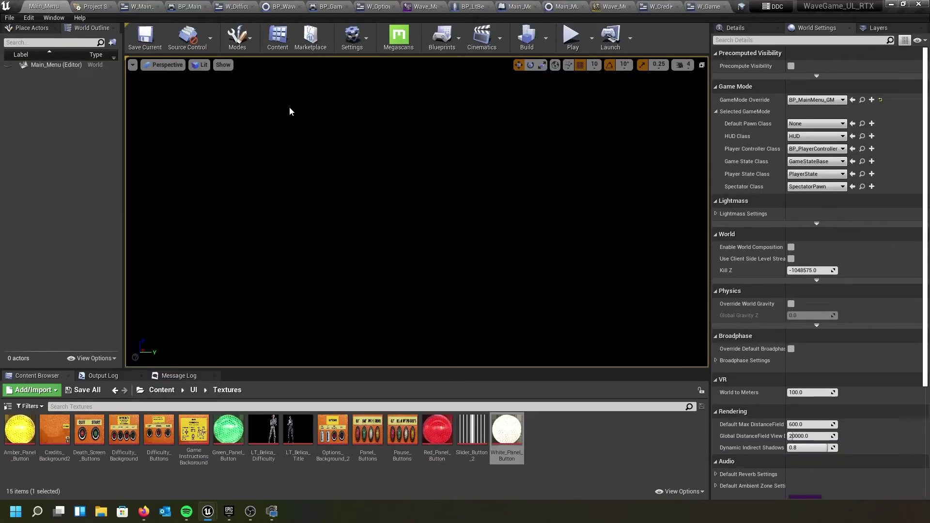
click(567, 43)
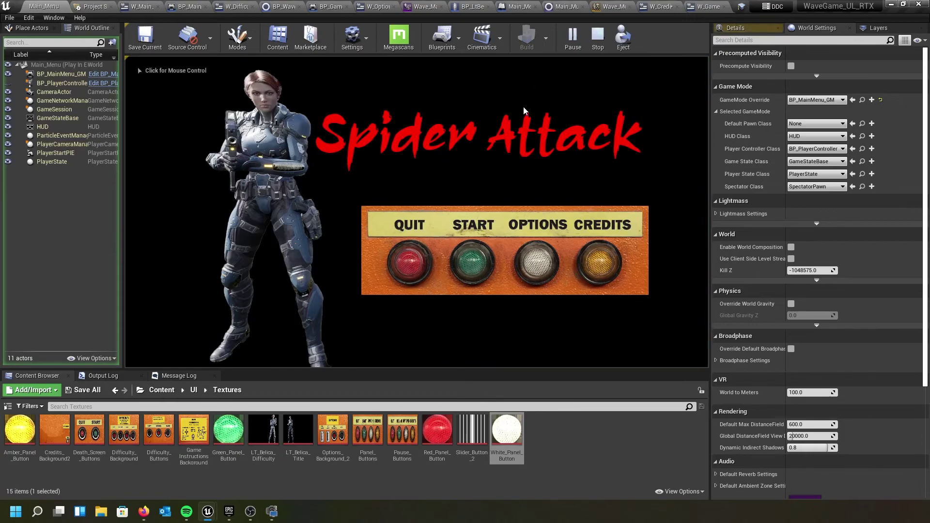
click(536, 262)
drag(203, 293, 206, 314)
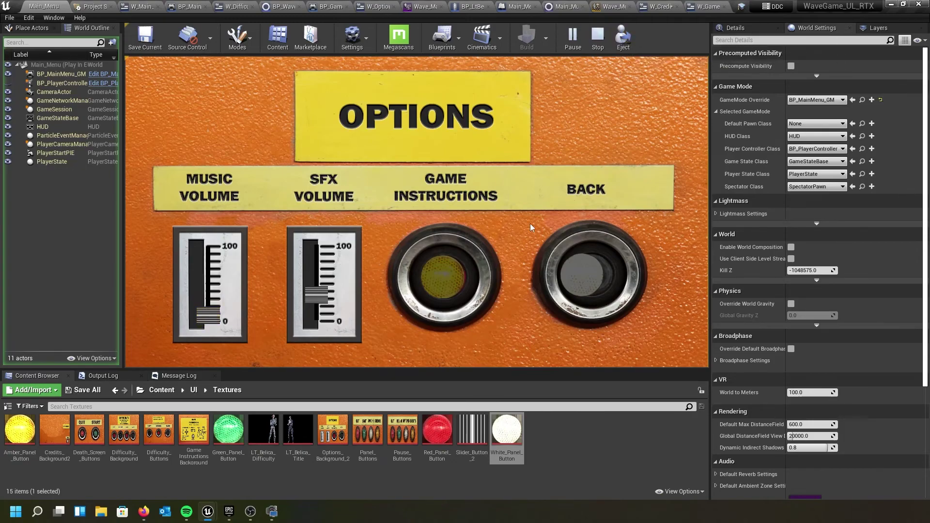
click(436, 275)
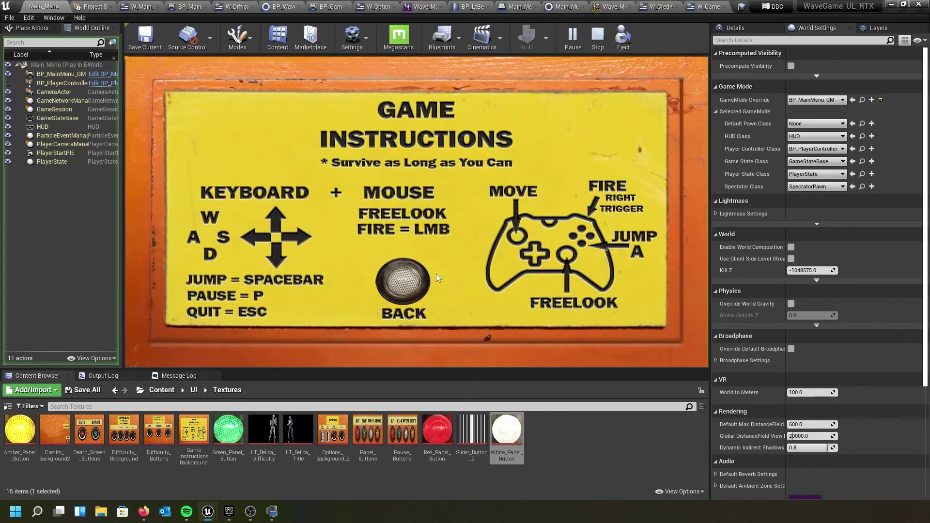
click(403, 285)
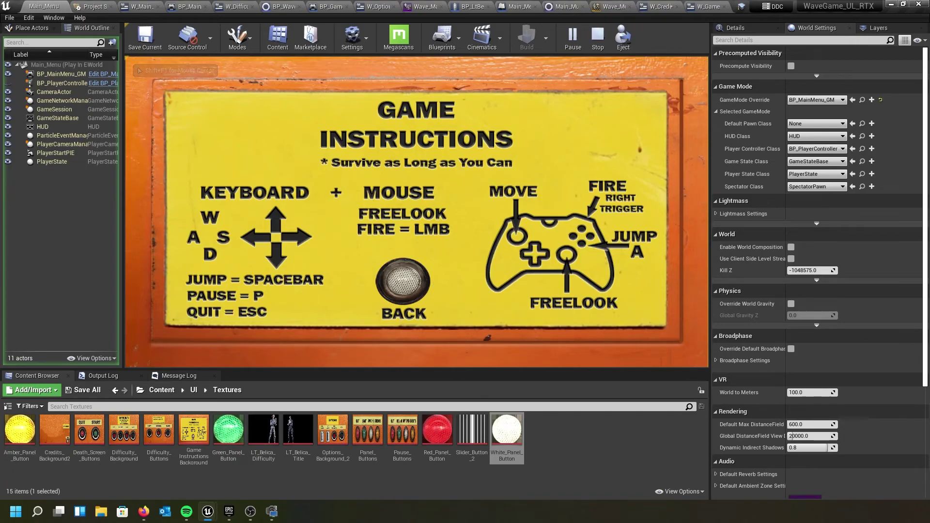
click(387, 284)
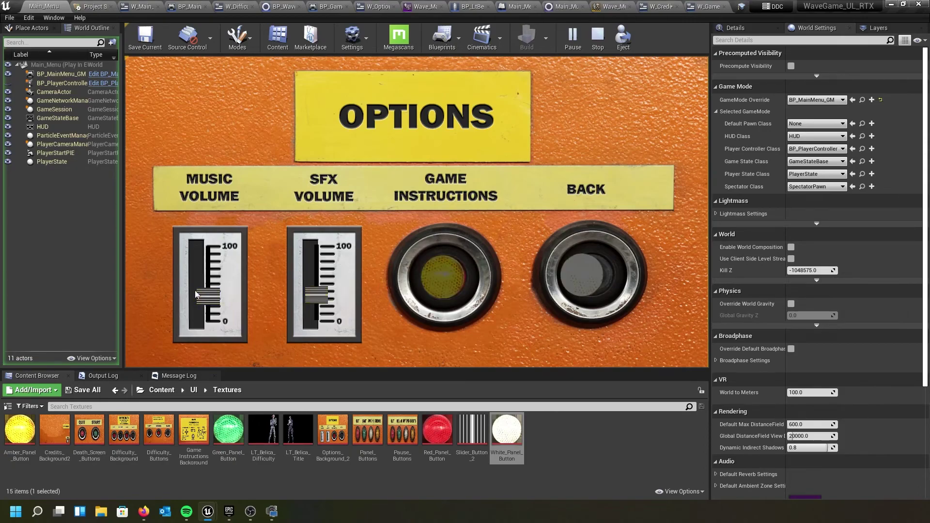
click(598, 36)
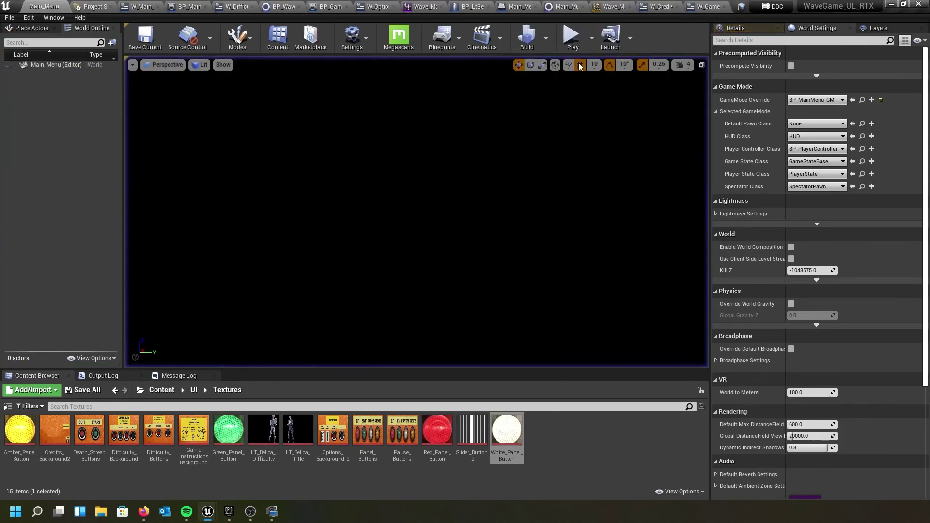
- Centre-anchor the W_Options Background Image (-960.96, -540.54, 1920×1080) and compile W_Options
click(385, 169)
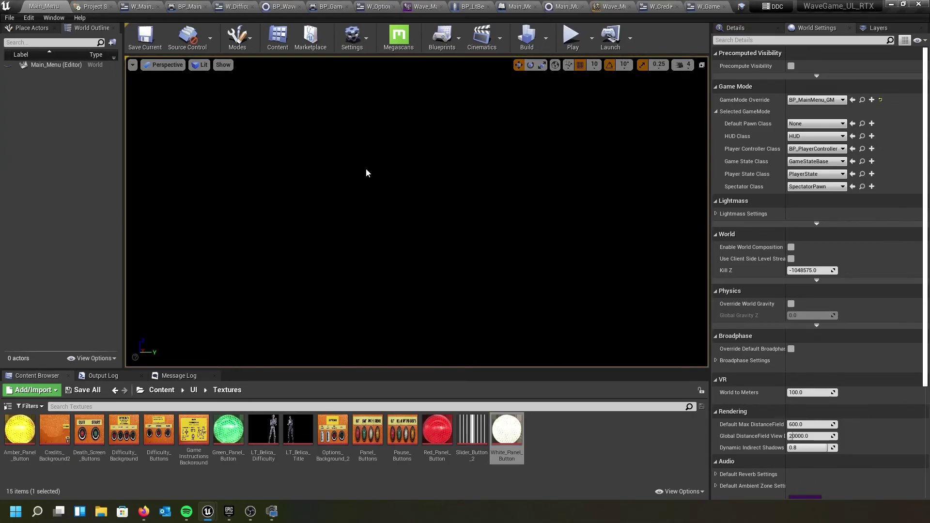
click(369, 10)
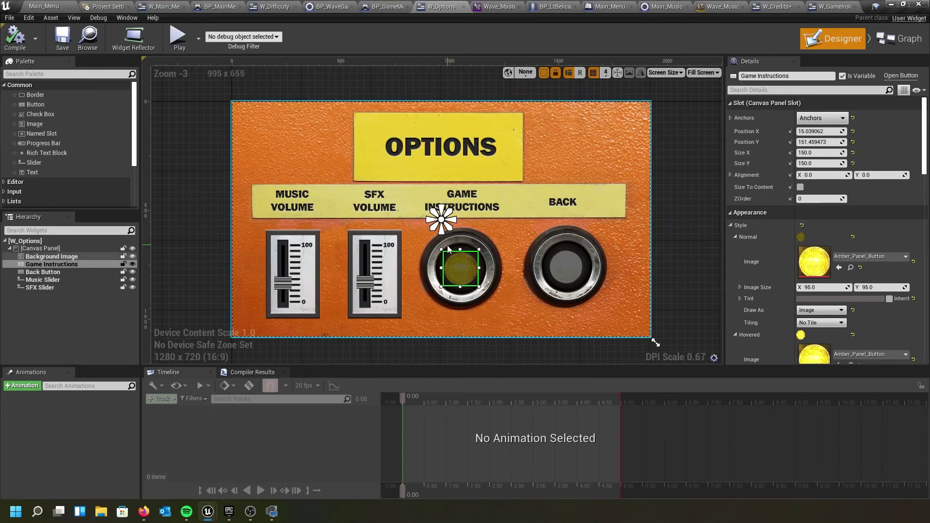
click(282, 276)
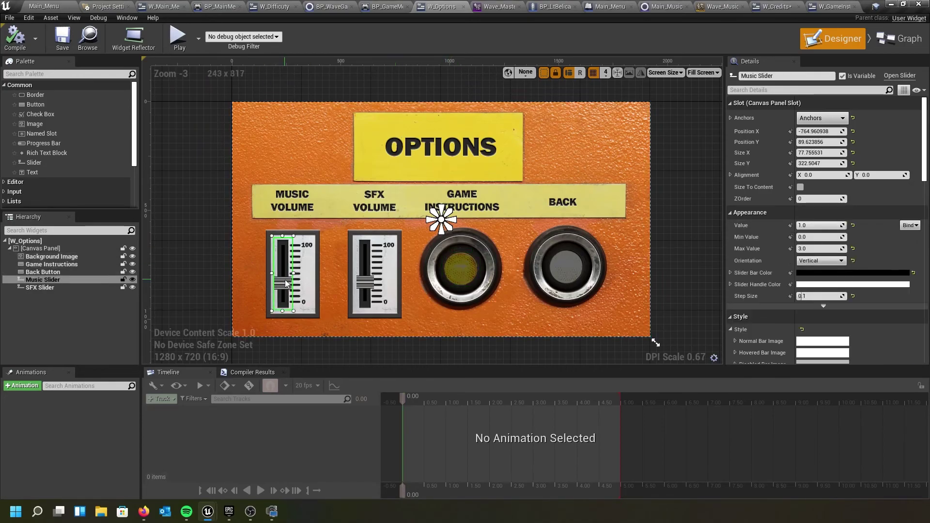
click(371, 285)
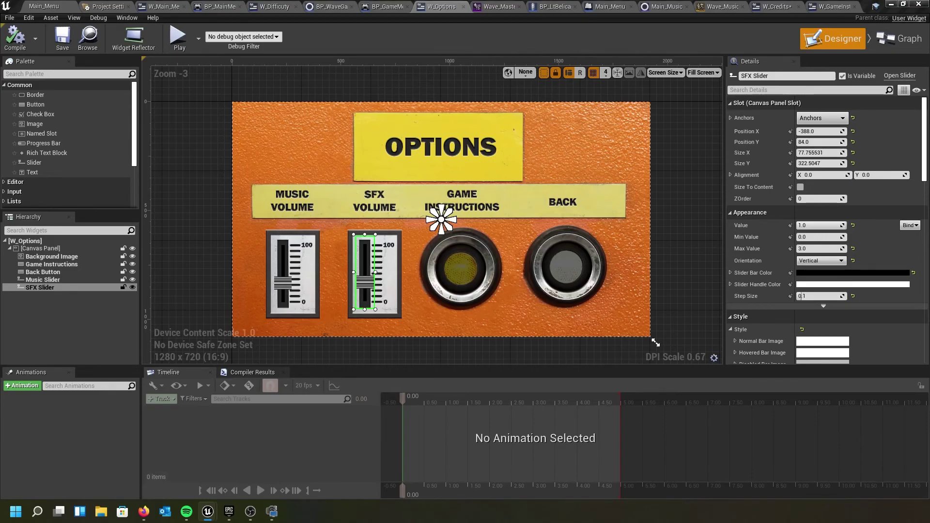
click(304, 152)
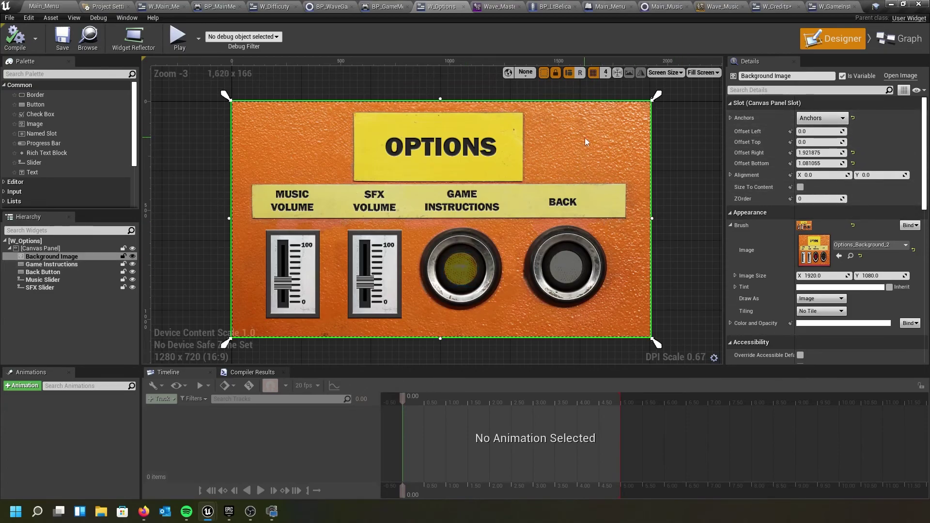
click(811, 121)
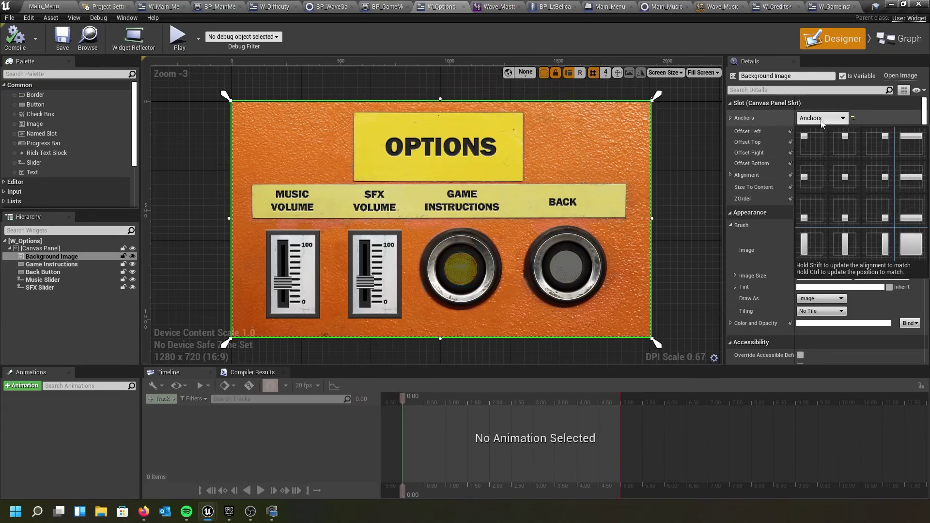
click(842, 180)
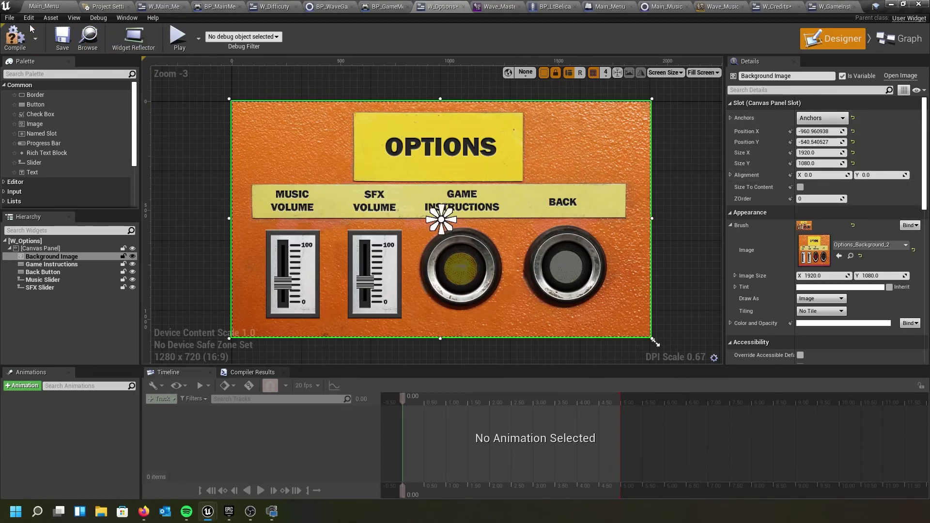
click(15, 38)
- Anchor W_GameInstruct's Back Button and Image_0 to the centre, then compile
click(829, 7)
click(823, 46)
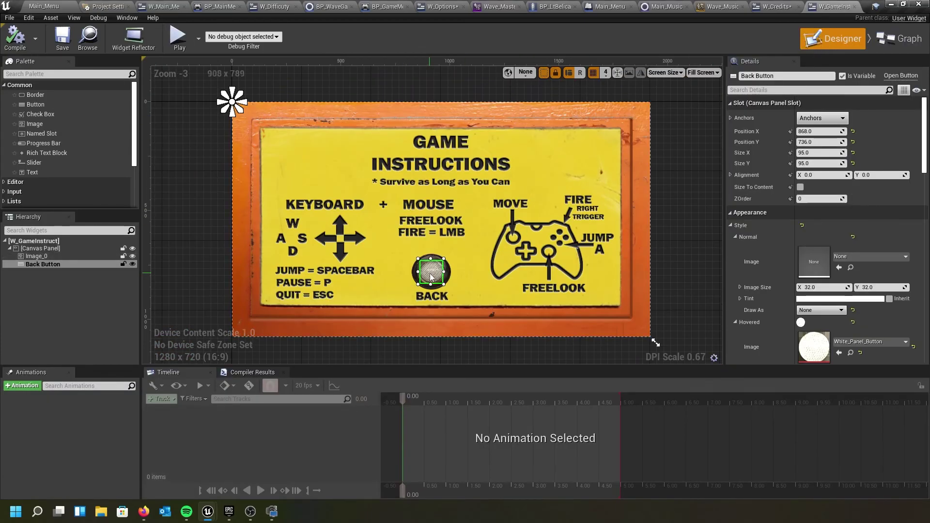
click(825, 119)
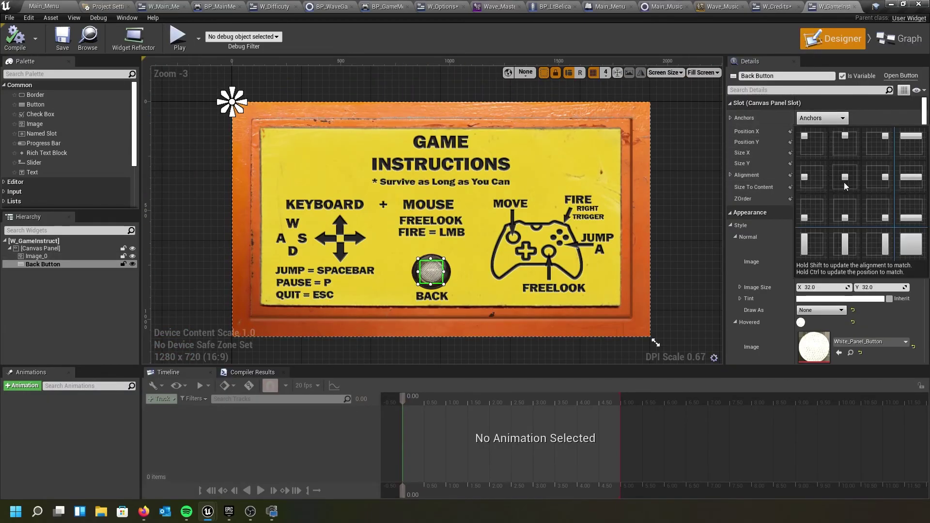
click(847, 182)
click(541, 176)
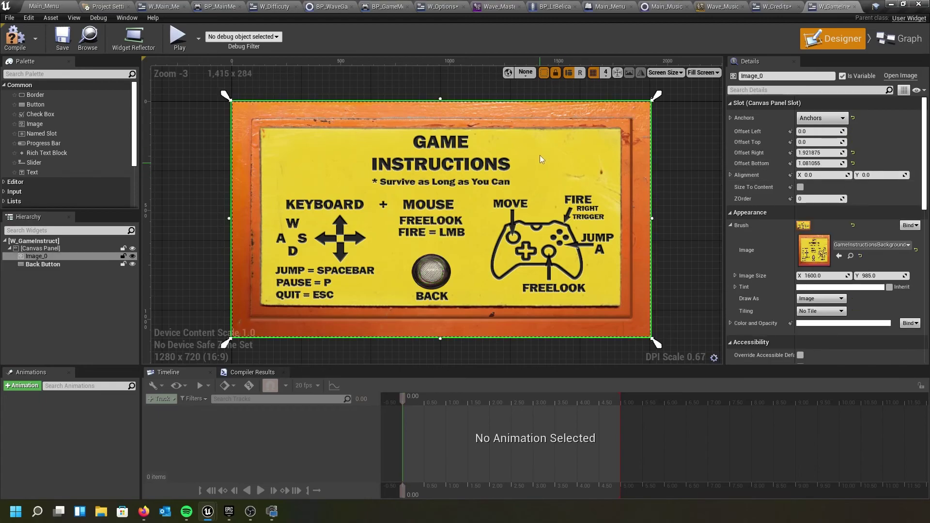
click(828, 124)
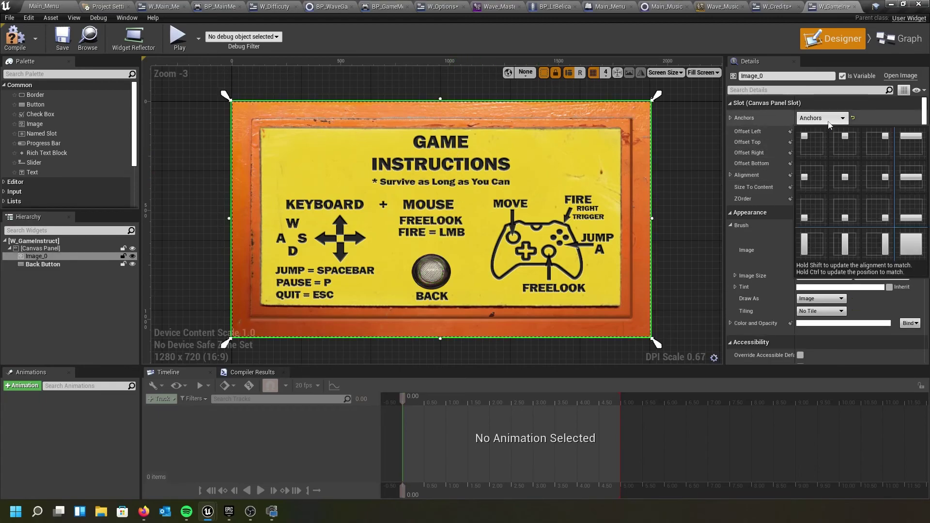
click(847, 182)
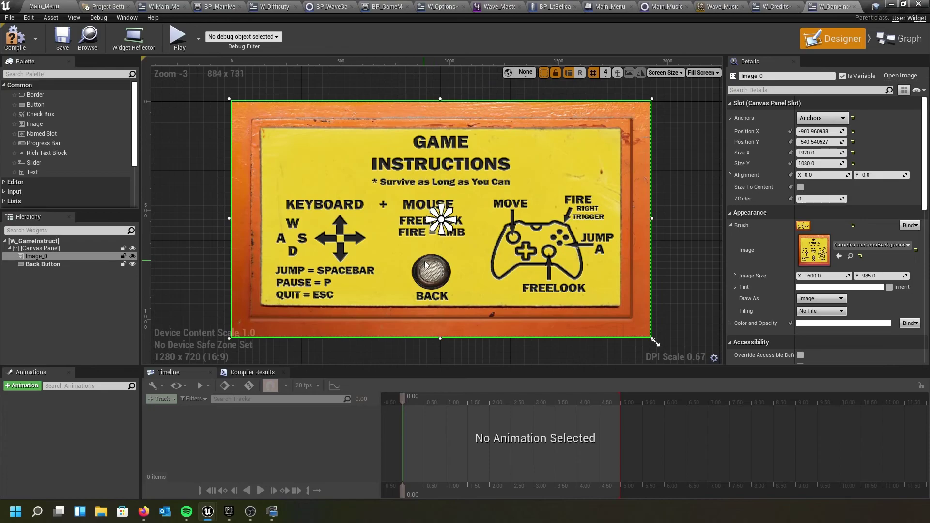
click(11, 42)
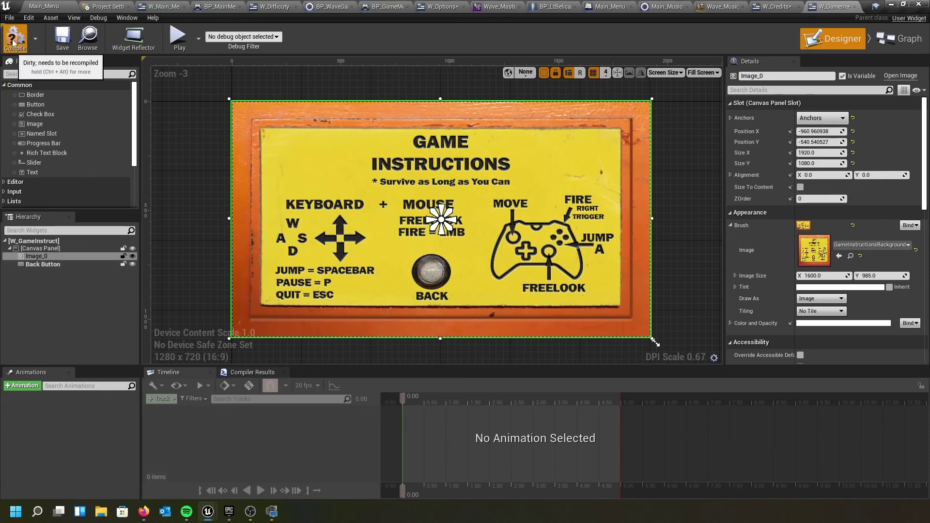
- Play-test Options, Game Instructions and Difficulty screens, checking each BACK returns correctly, then stop
click(59, 5)
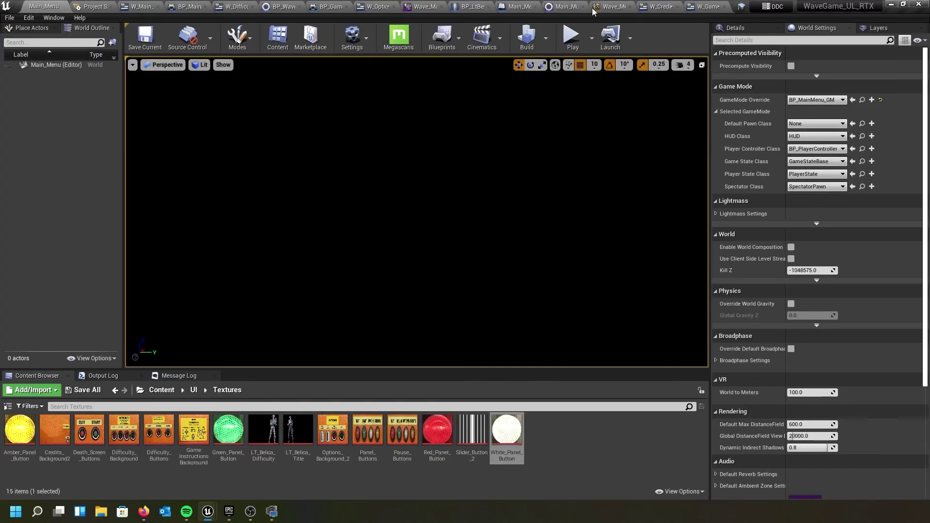
click(571, 37)
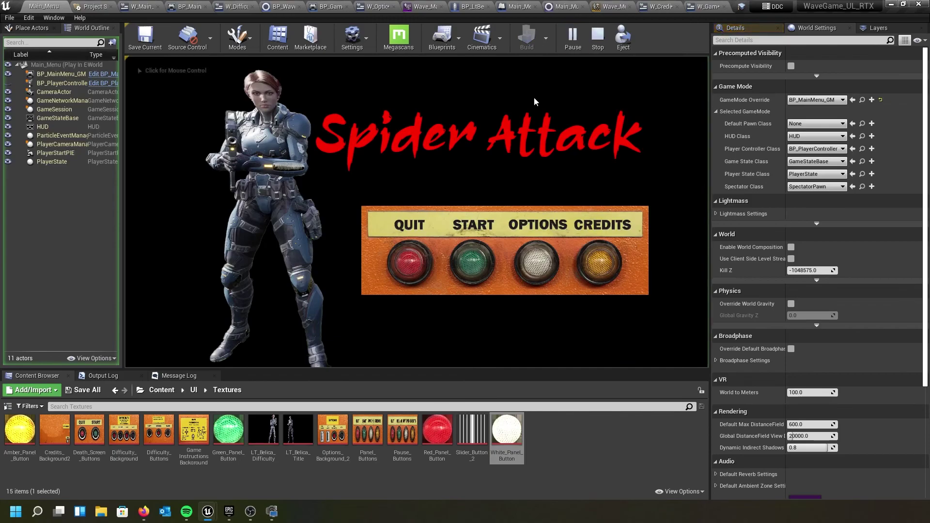
click(538, 266)
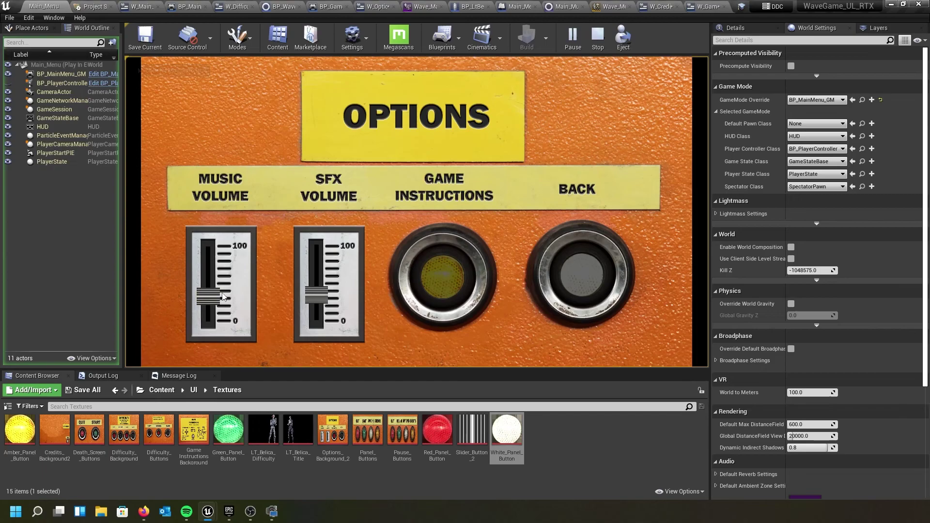
drag(214, 296, 214, 316)
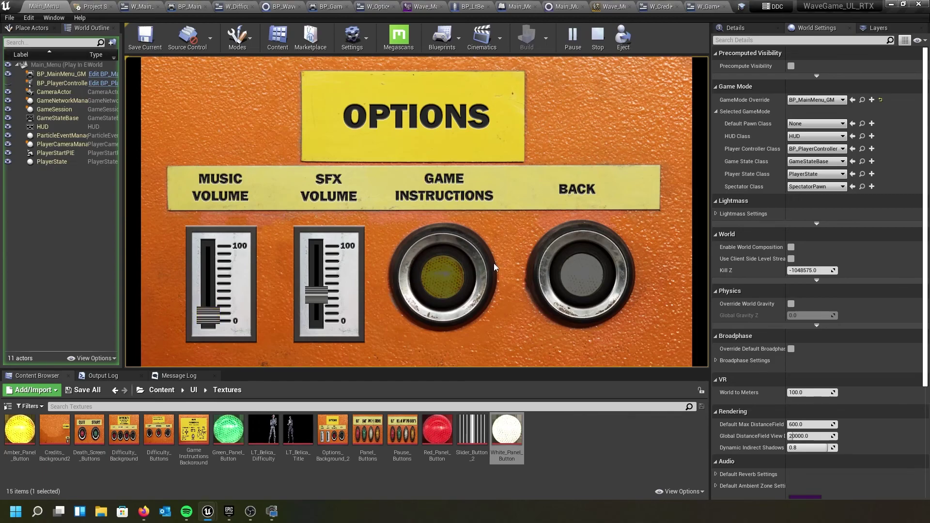
click(453, 273)
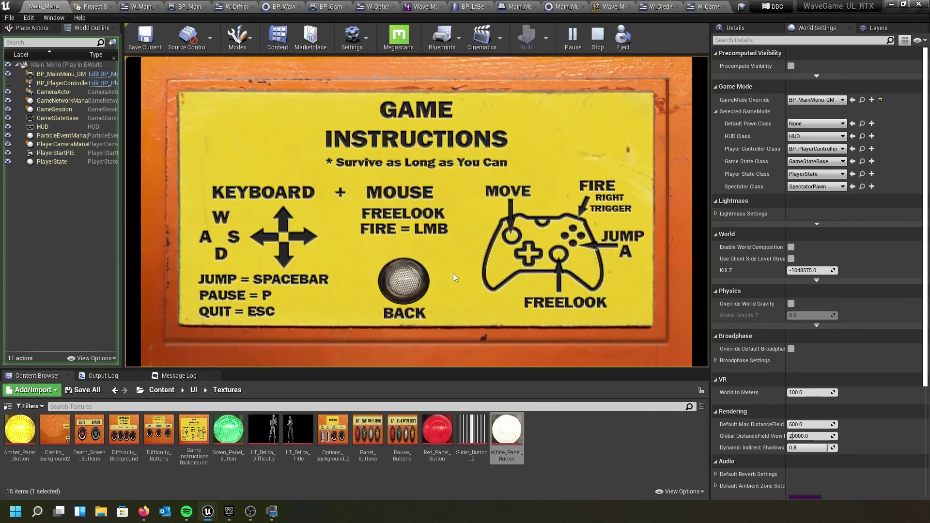
click(407, 285)
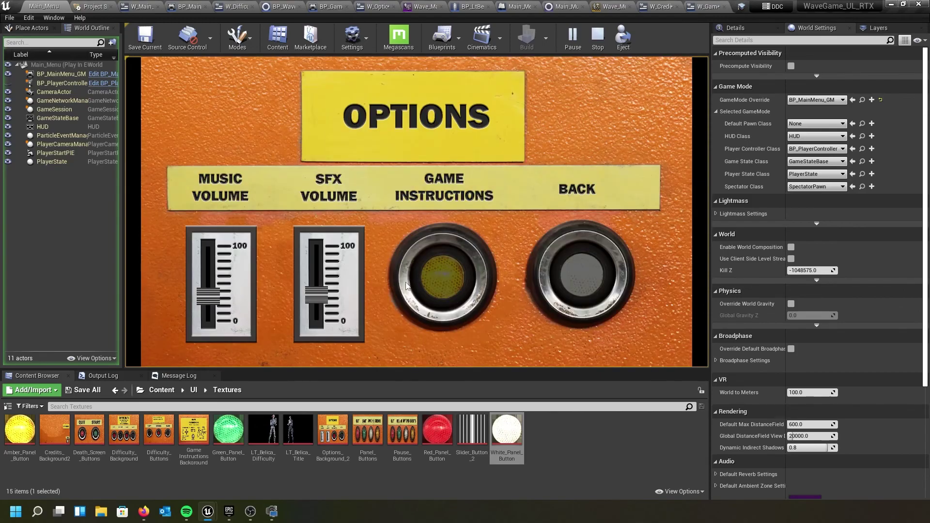
click(585, 276)
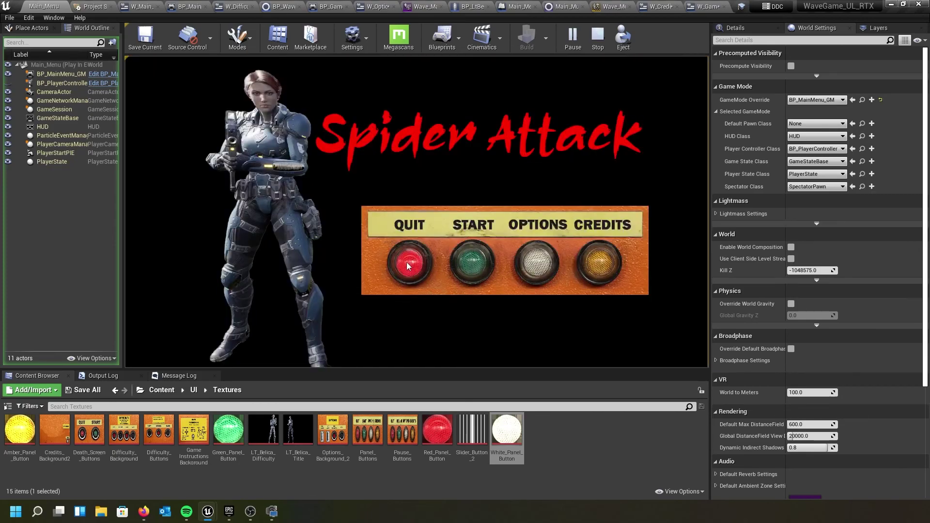
click(471, 261)
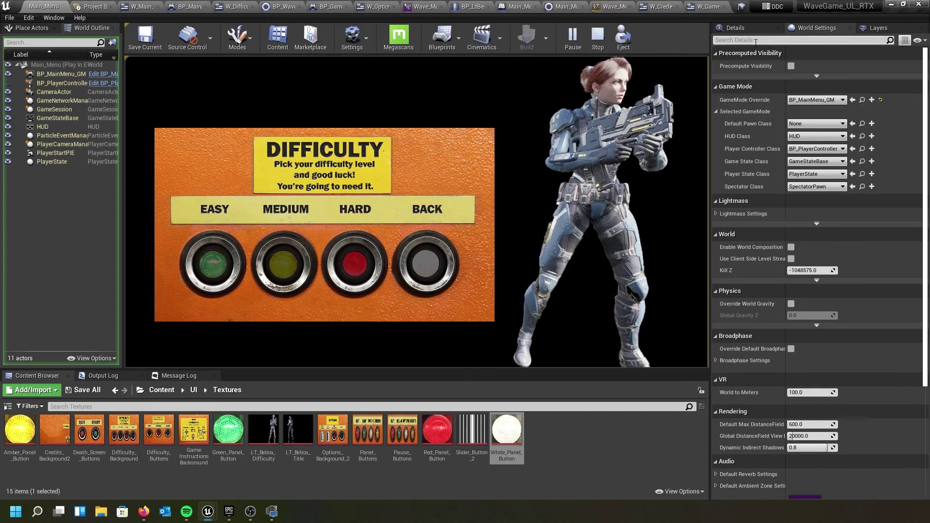
click(431, 264)
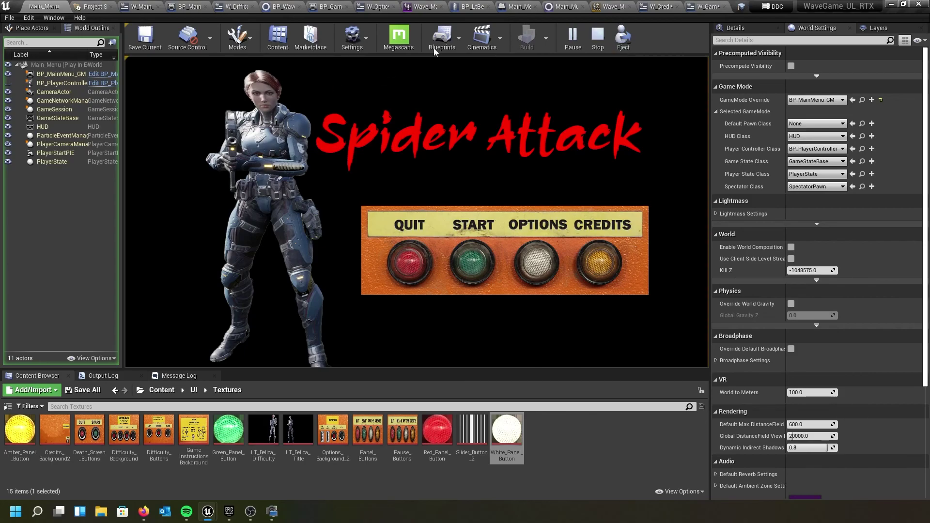
click(597, 38)
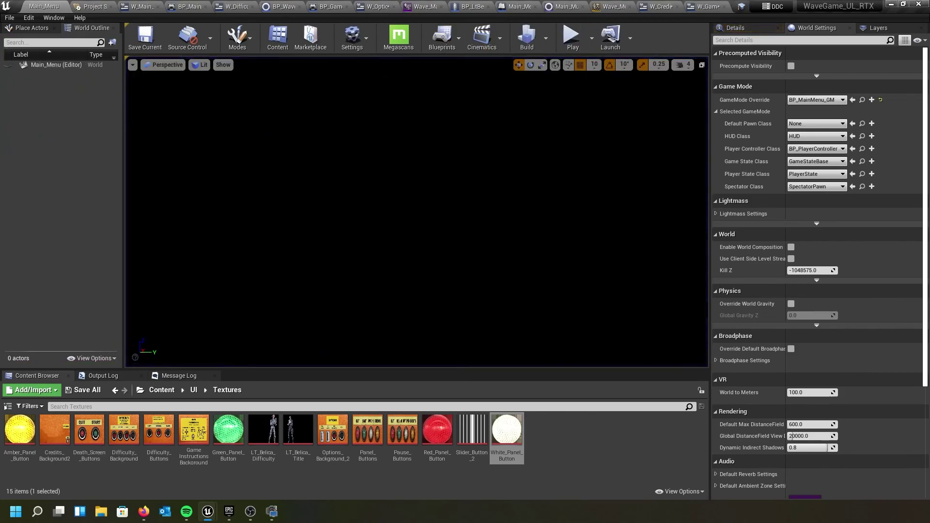